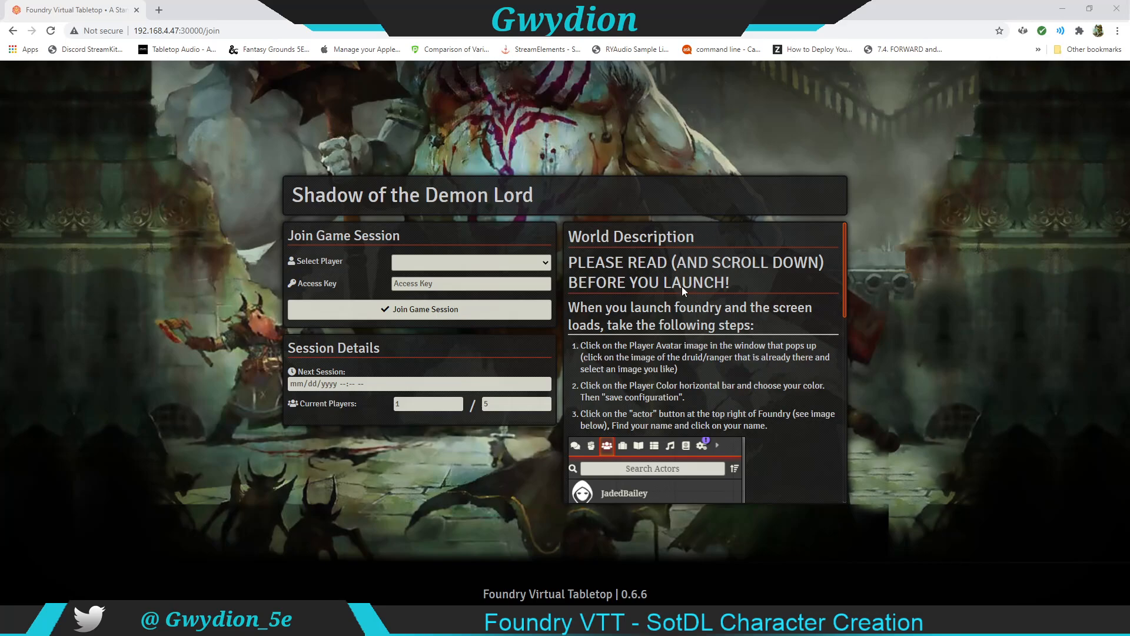
Read the world description's launch instructions, then join the Shadow of the Demon Lord session under the player's own name
scroll(680, 300, down, 3)
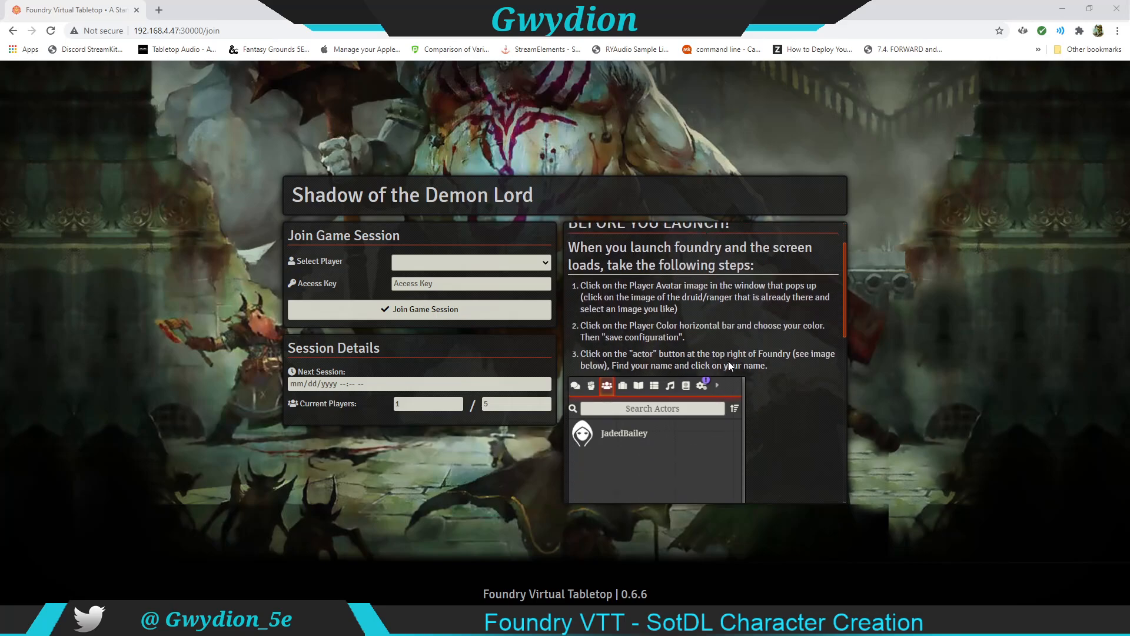
scroll(716, 412, down, 5)
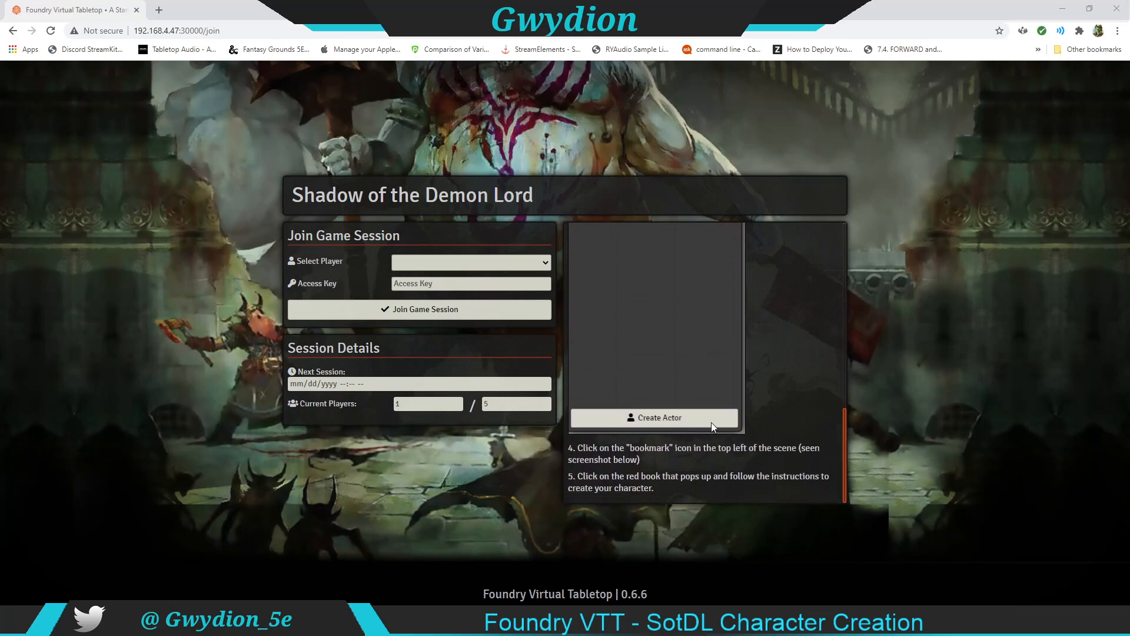
scroll(726, 330, up, 8)
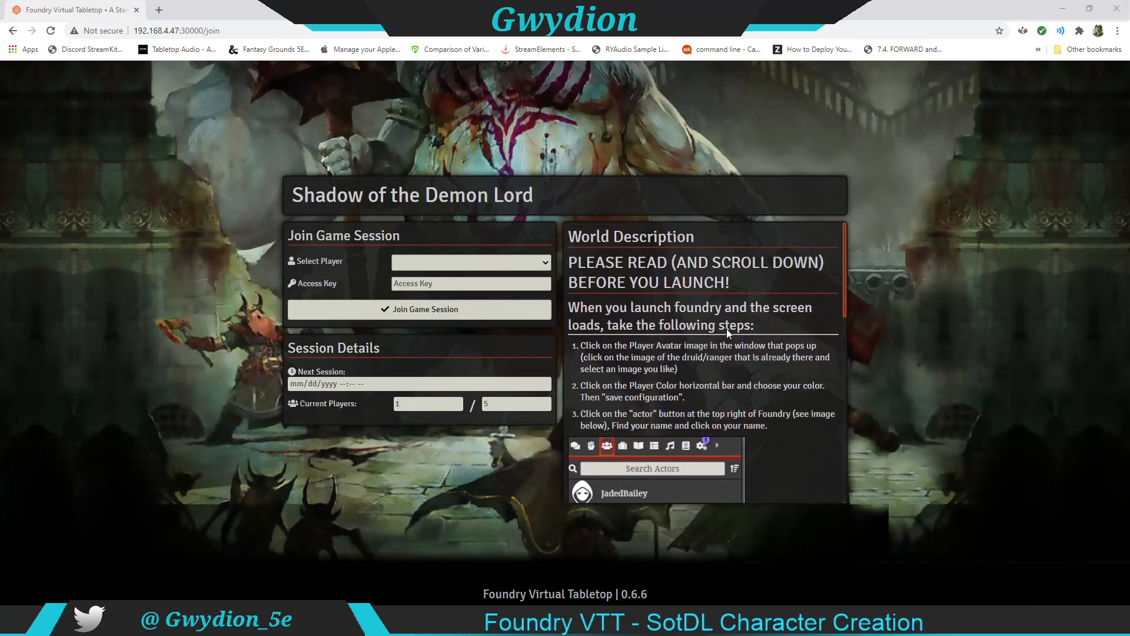
click(543, 259)
click(434, 306)
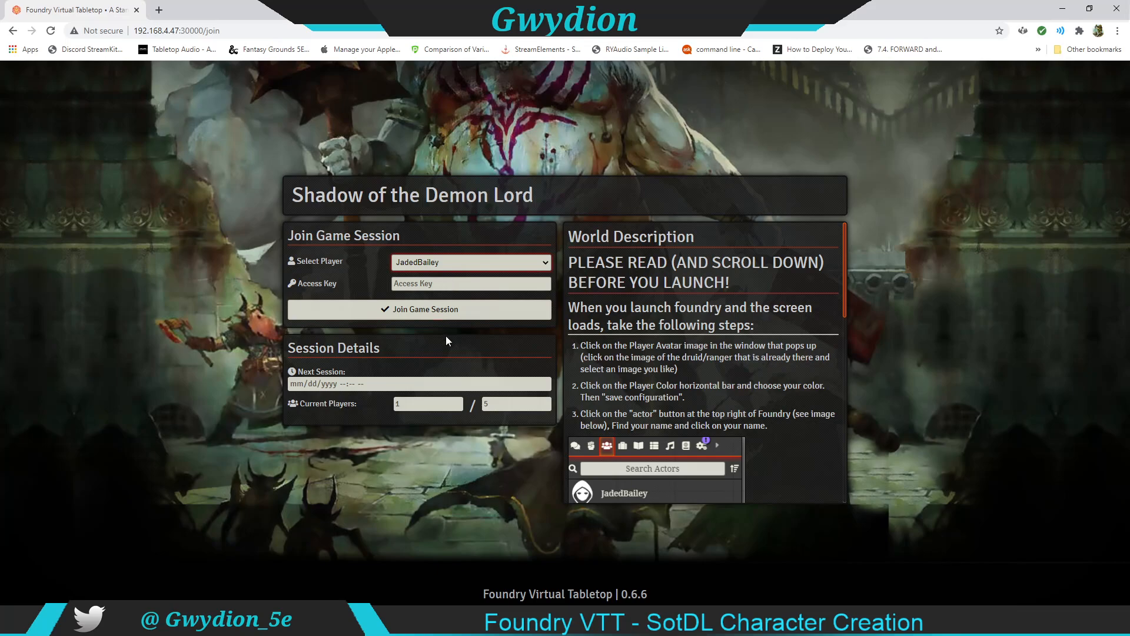
click(438, 312)
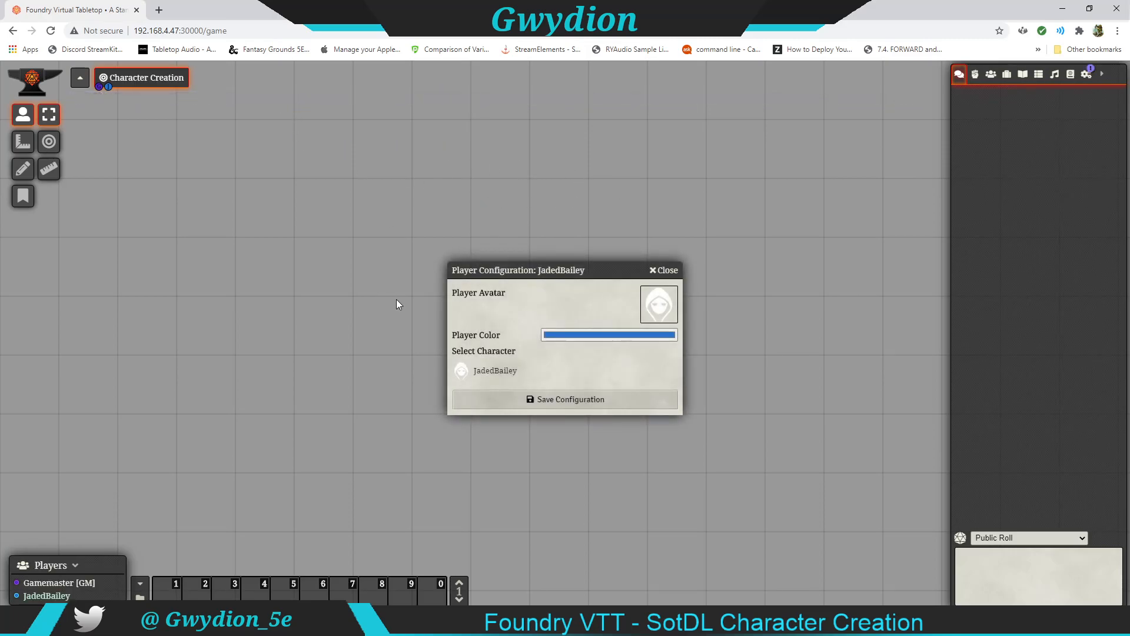
Browse for a player avatar image and open the images/Wildlands Portraits folder in the user data
click(660, 303)
drag(637, 297, 293, 235)
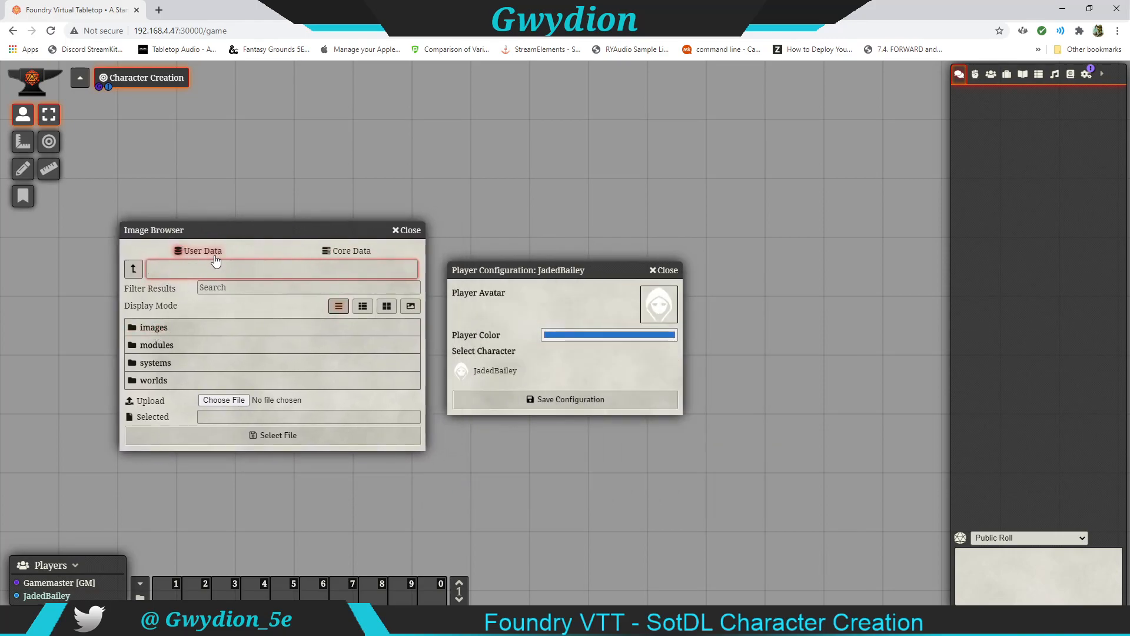
click(149, 333)
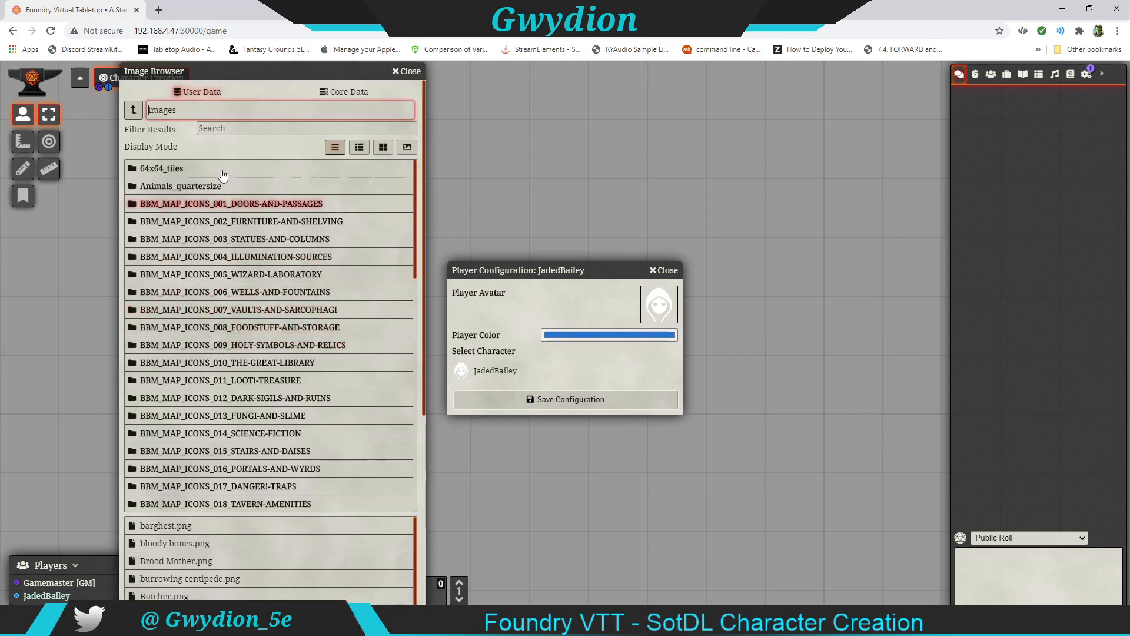
scroll(223, 265, down, 5)
scroll(223, 348, down, 5)
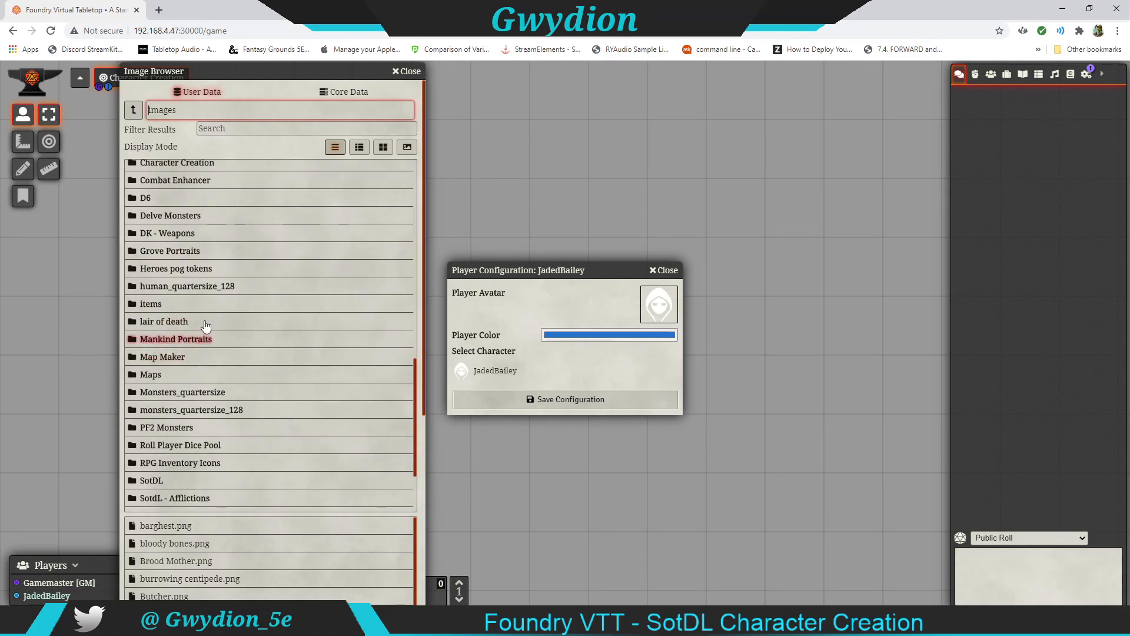
scroll(194, 321, down, 1)
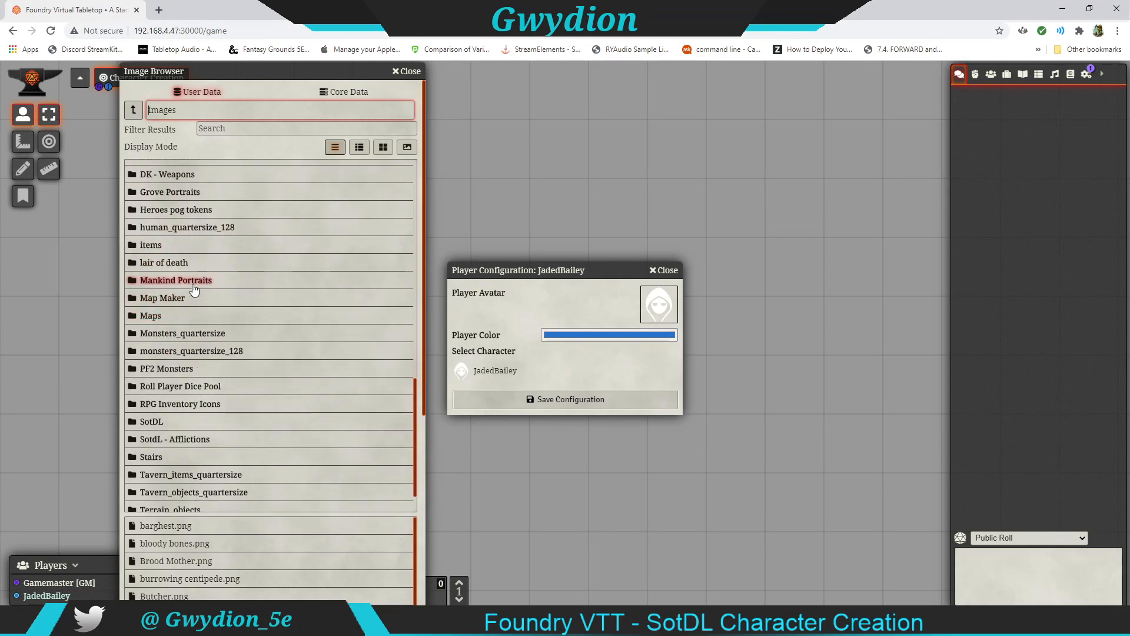
scroll(184, 398, down, 1)
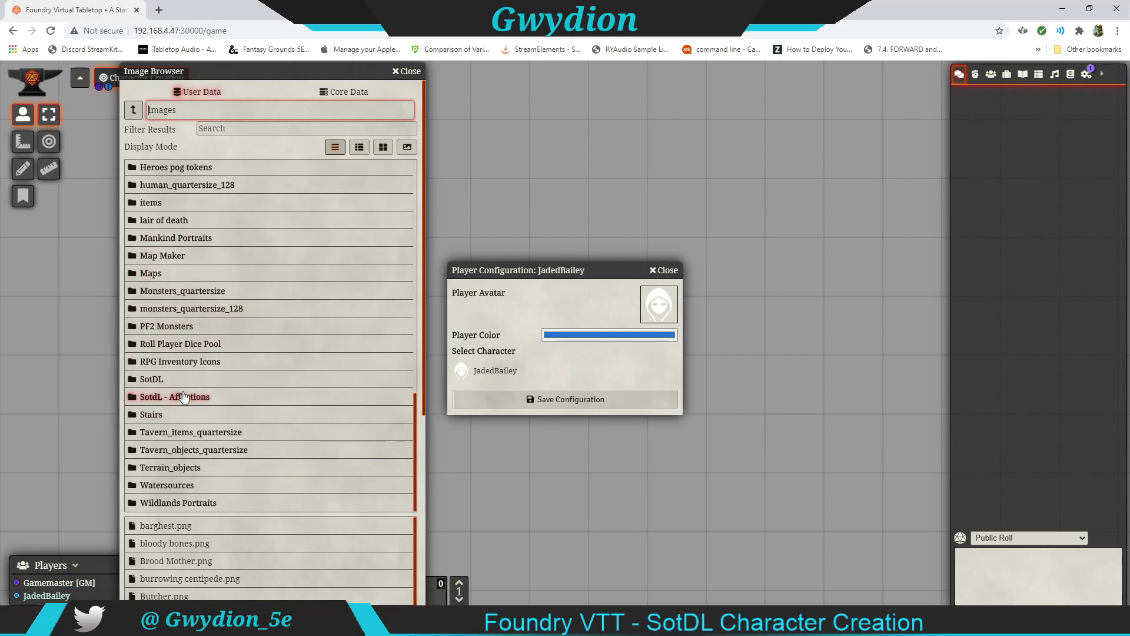
scroll(185, 406, down, 1)
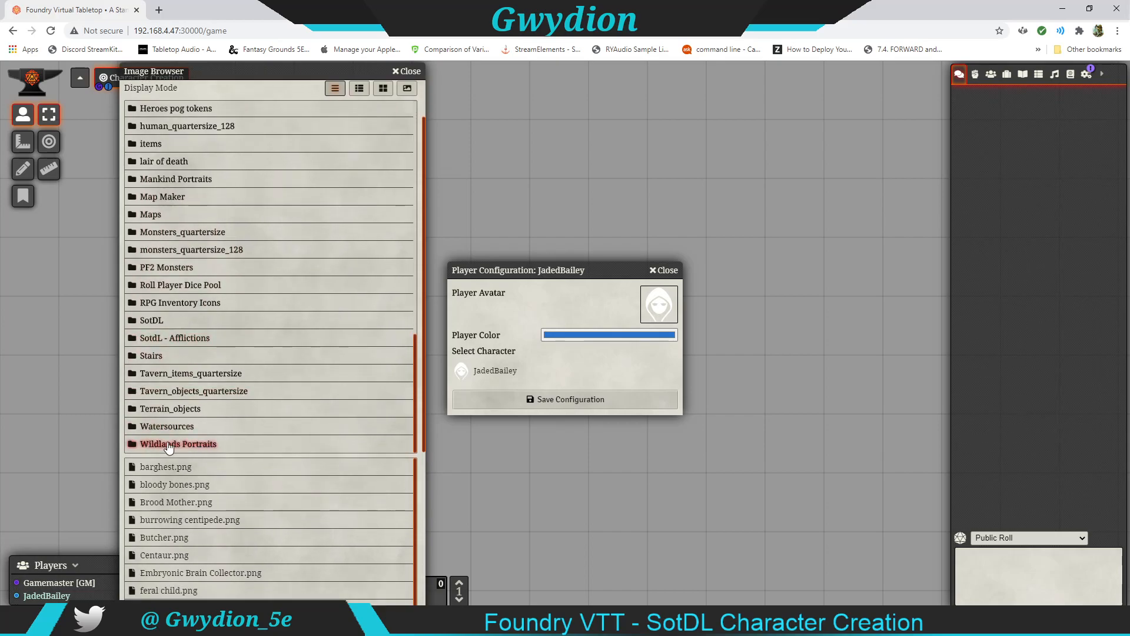
click(169, 447)
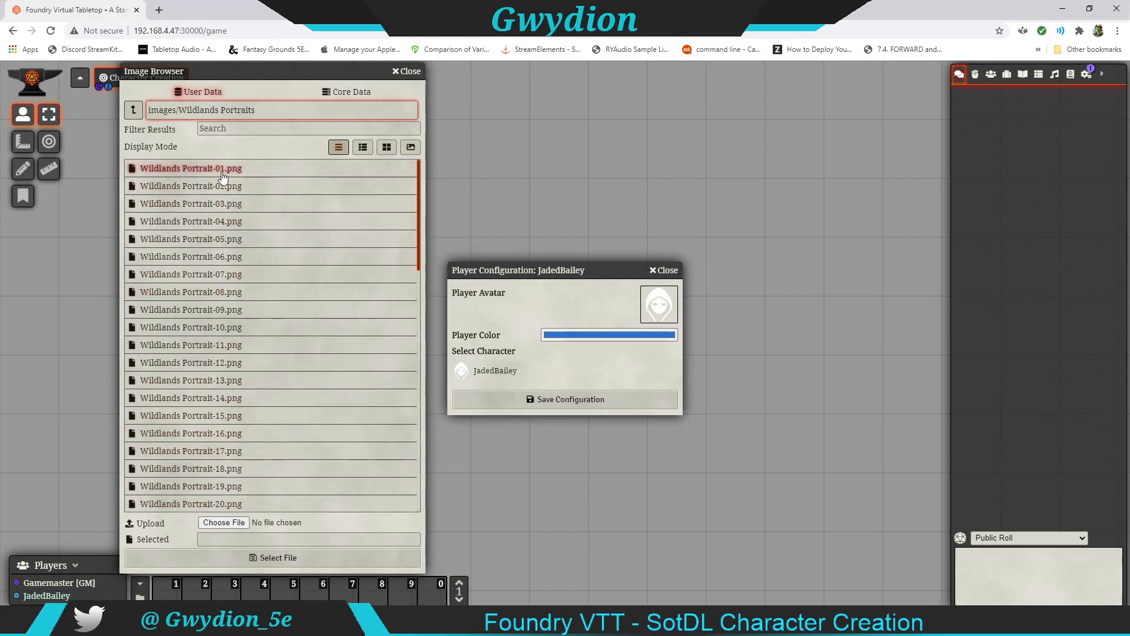
Show the portraits as large image previews and use Wildlands Portrait-05.png as the player avatar
click(411, 148)
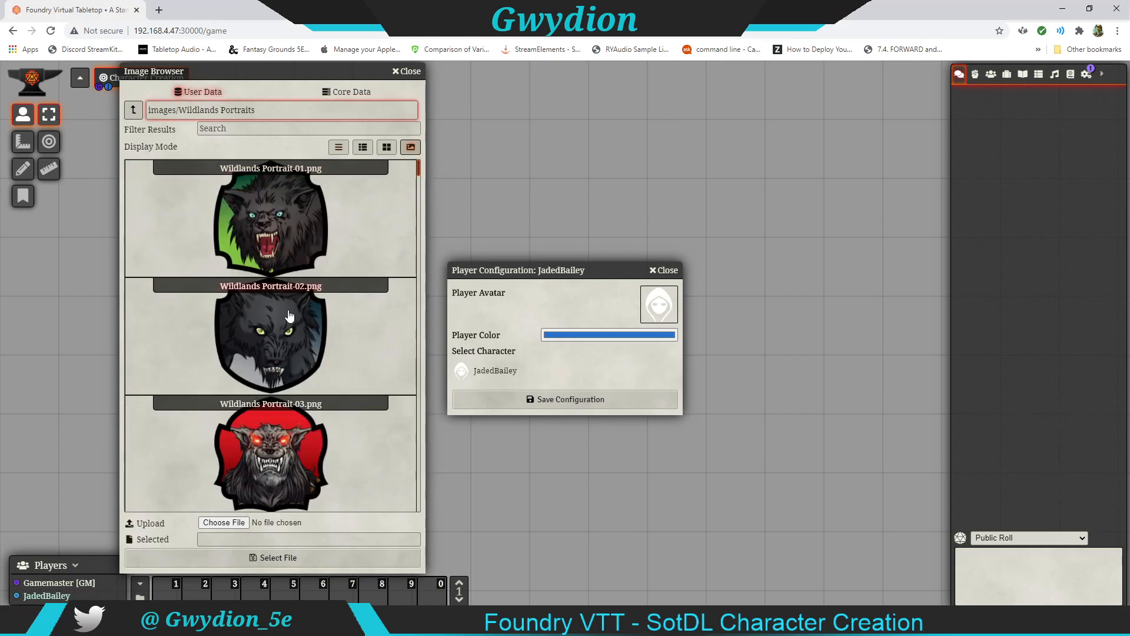
scroll(289, 316, down, 5)
scroll(289, 316, down, 2)
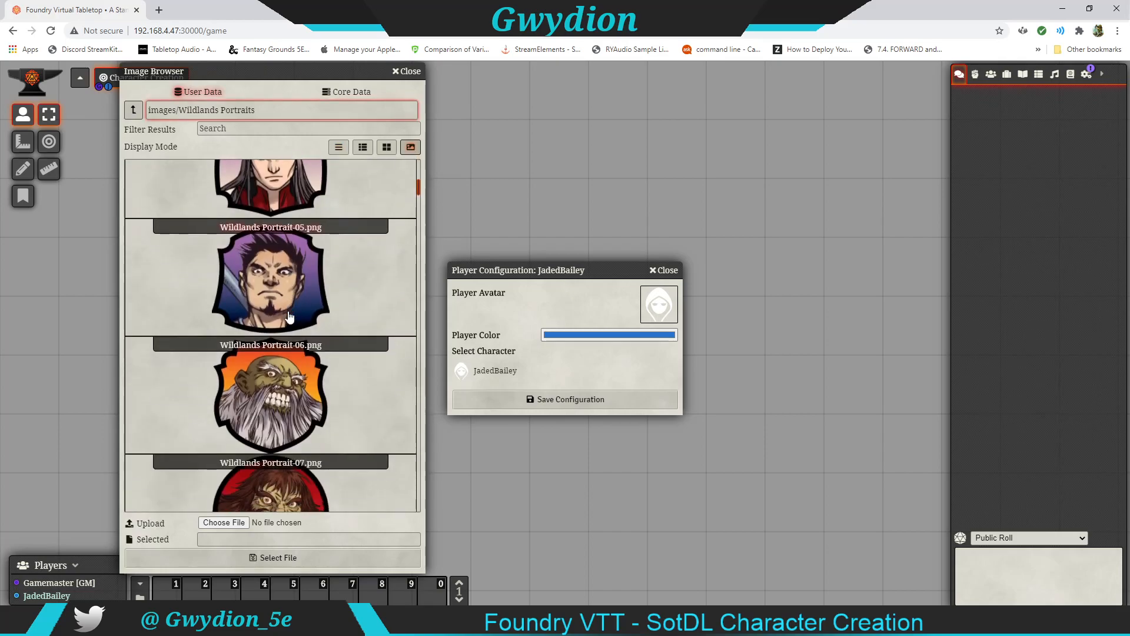
click(287, 278)
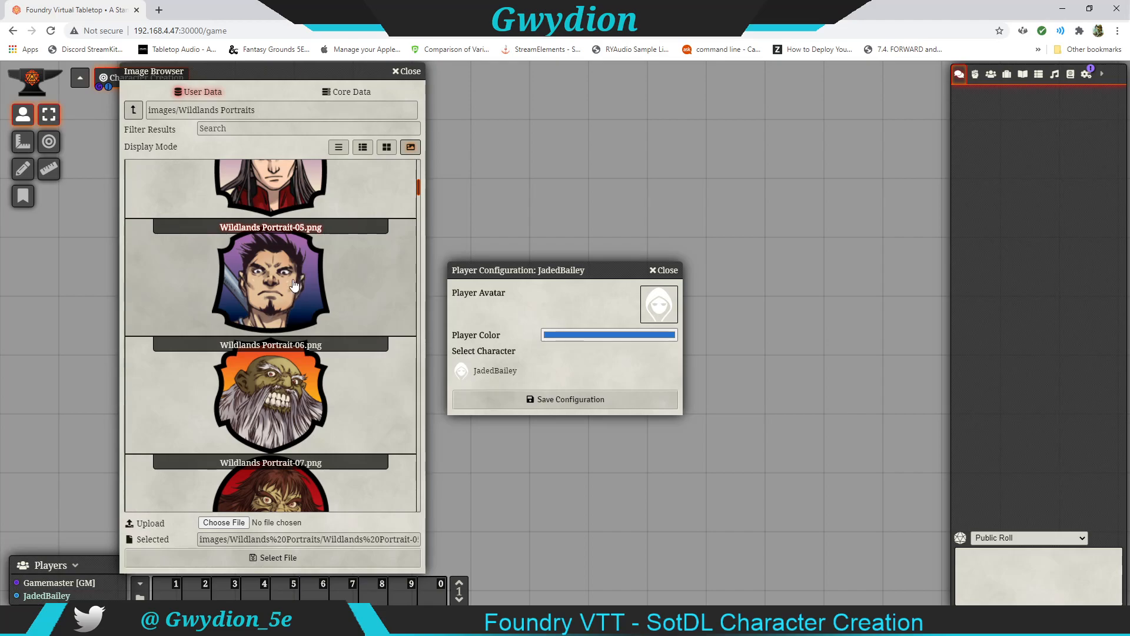
click(276, 557)
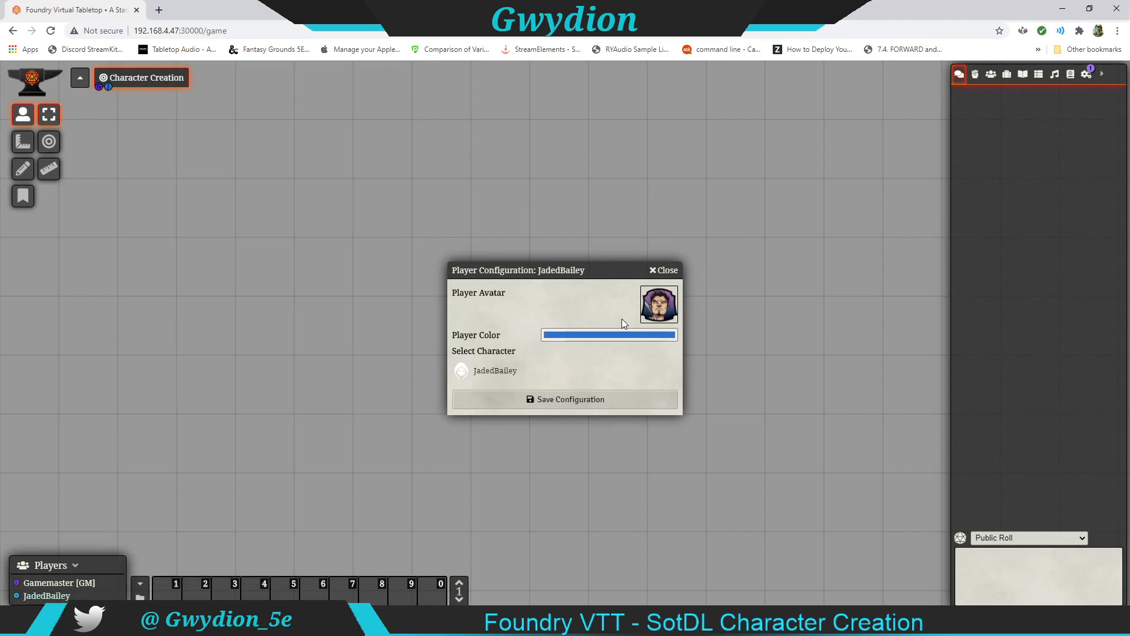
Set the player color to bright cyan, select the player's character, and save the player configuration
click(577, 335)
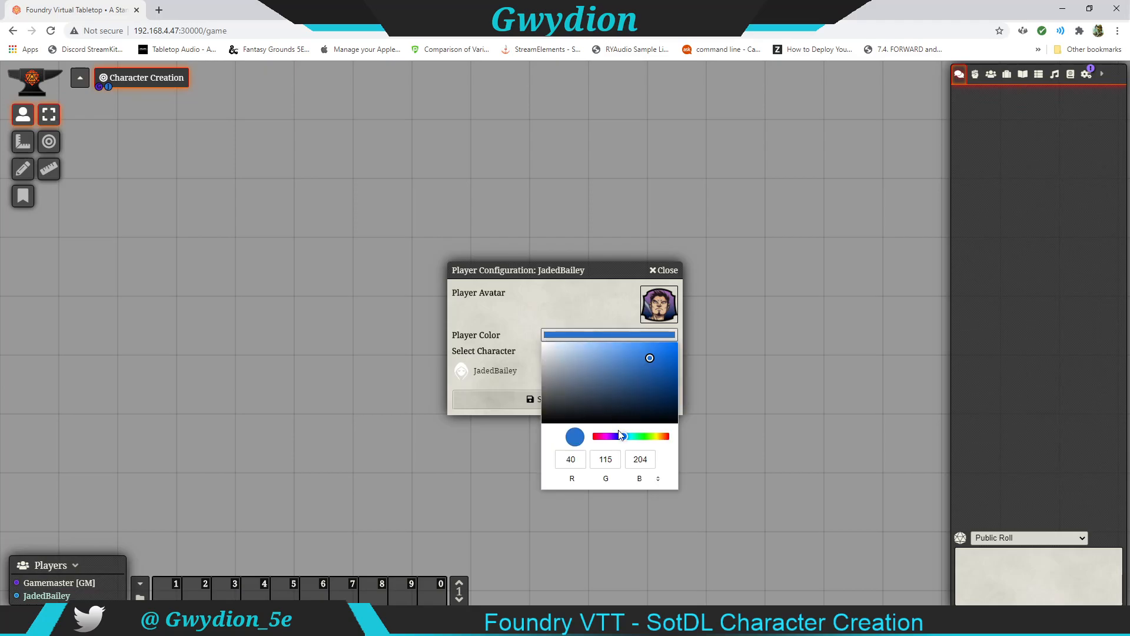
drag(623, 441, 629, 439)
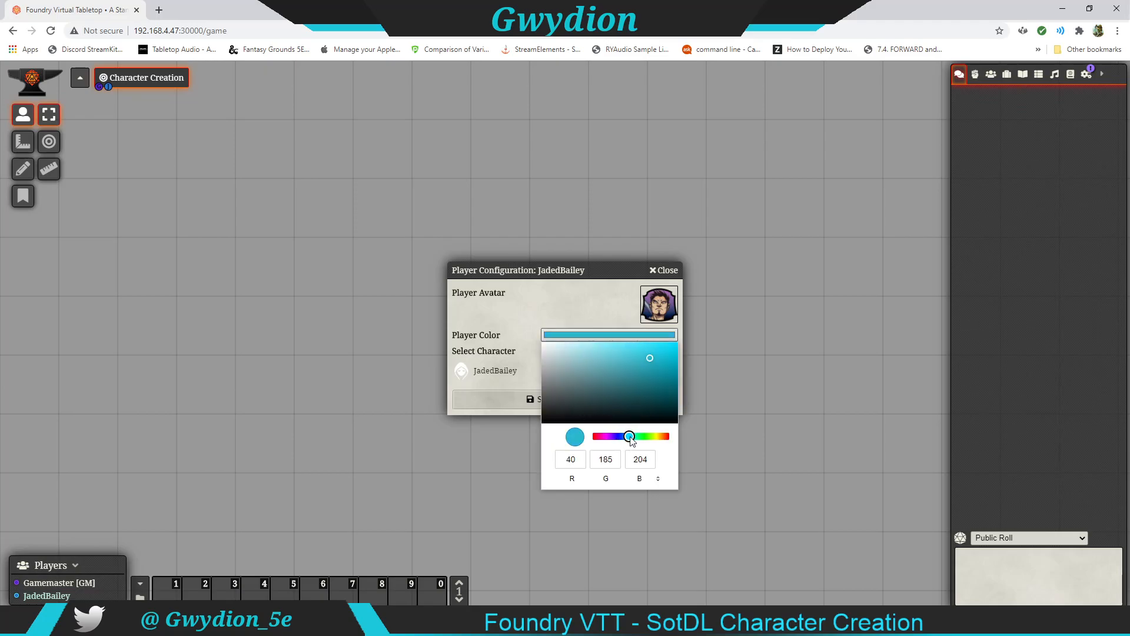
click(654, 355)
click(589, 300)
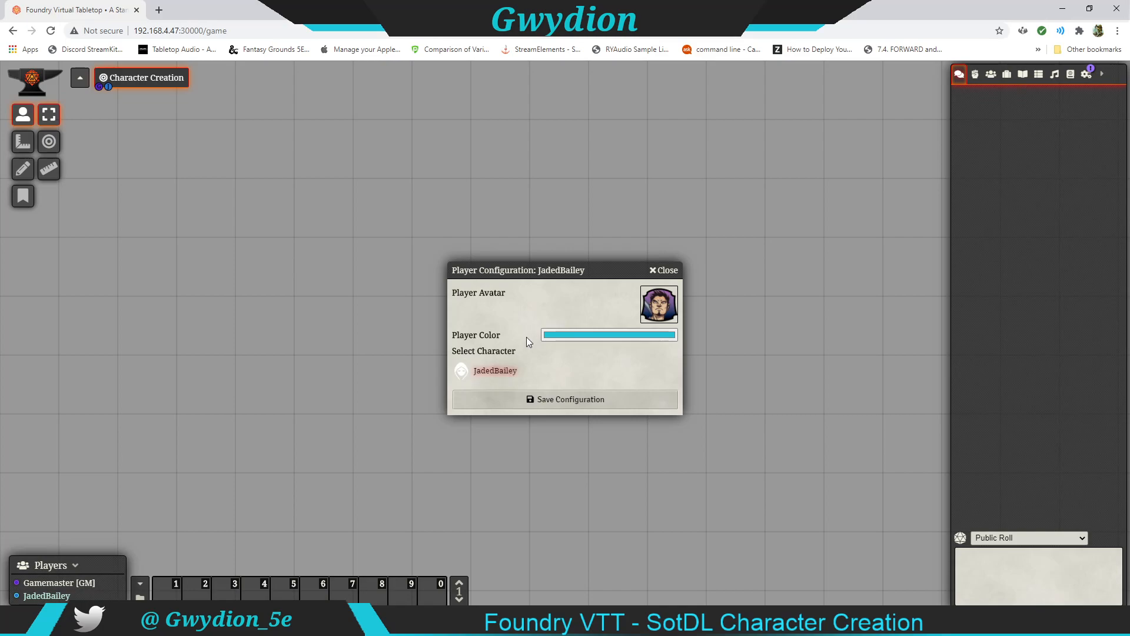
click(494, 371)
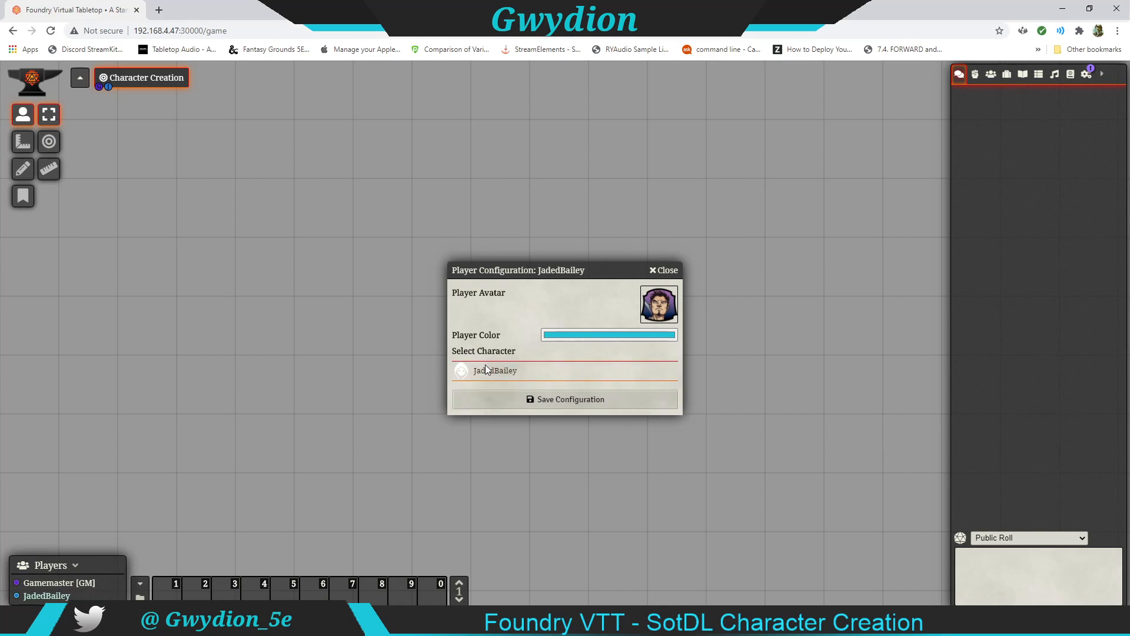
click(568, 405)
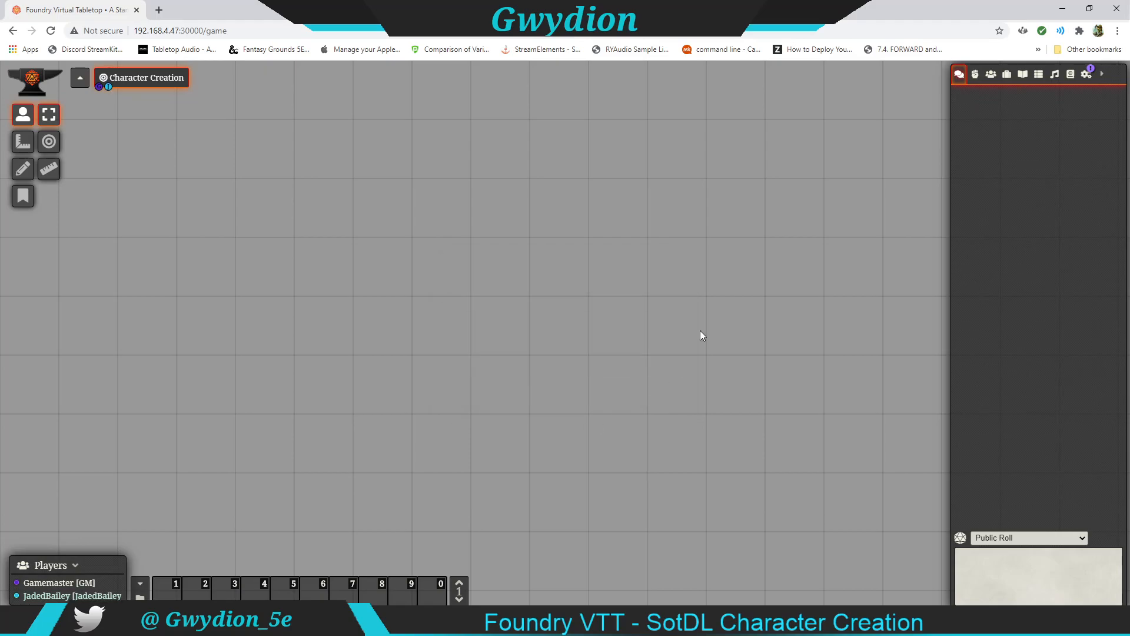
Open the player's character sheet from the actors directory and display its Main section
click(992, 75)
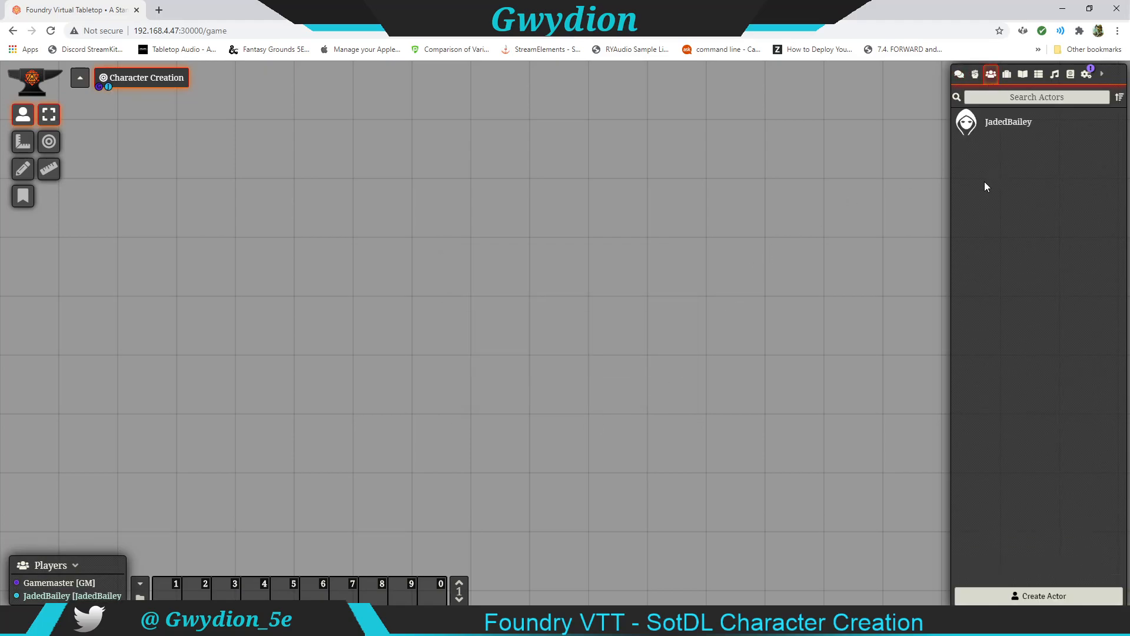
click(1004, 125)
drag(565, 170, 679, 174)
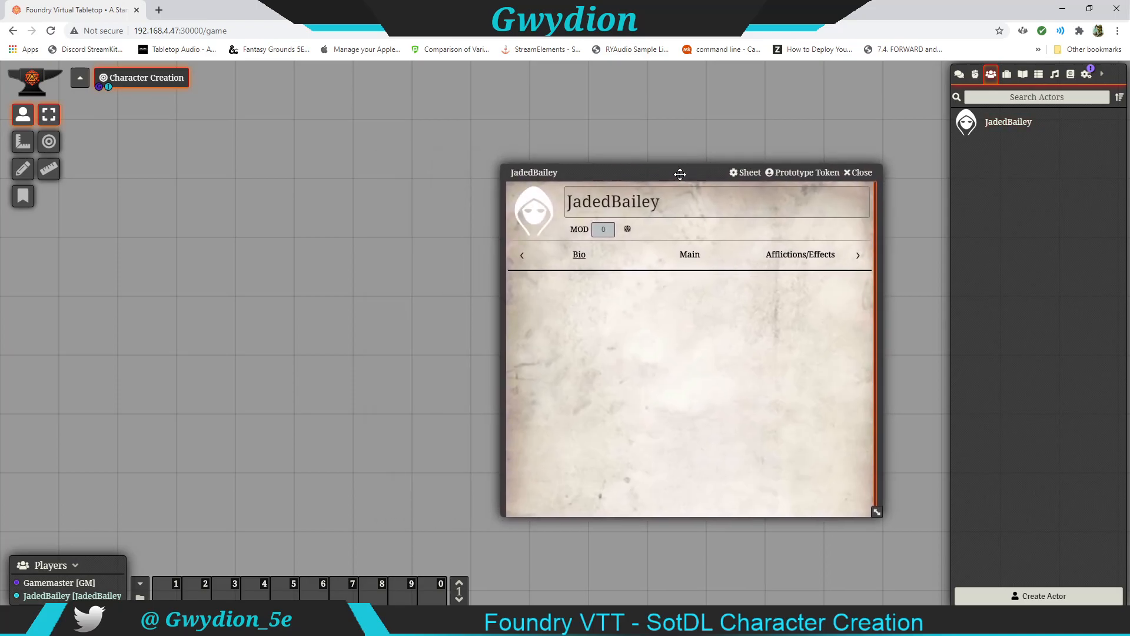
click(689, 256)
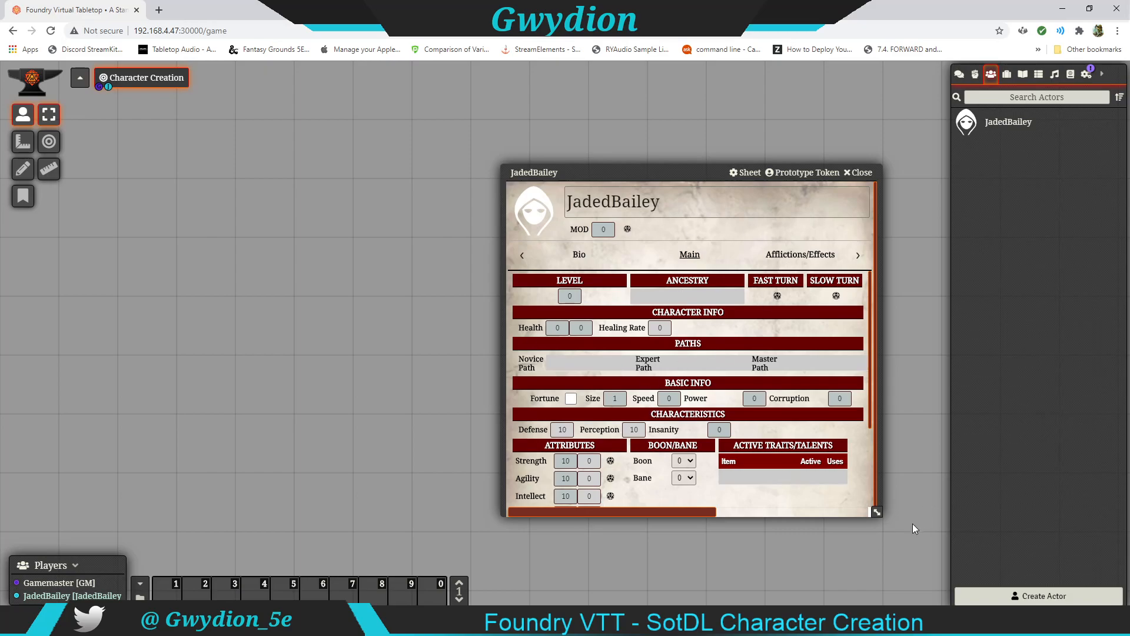
Reposition and heighten the character sheet window so its Main section shows down to Weapon Attacks
drag(877, 513, 862, 583)
scroll(786, 497, down, 1)
scroll(786, 497, up, 1)
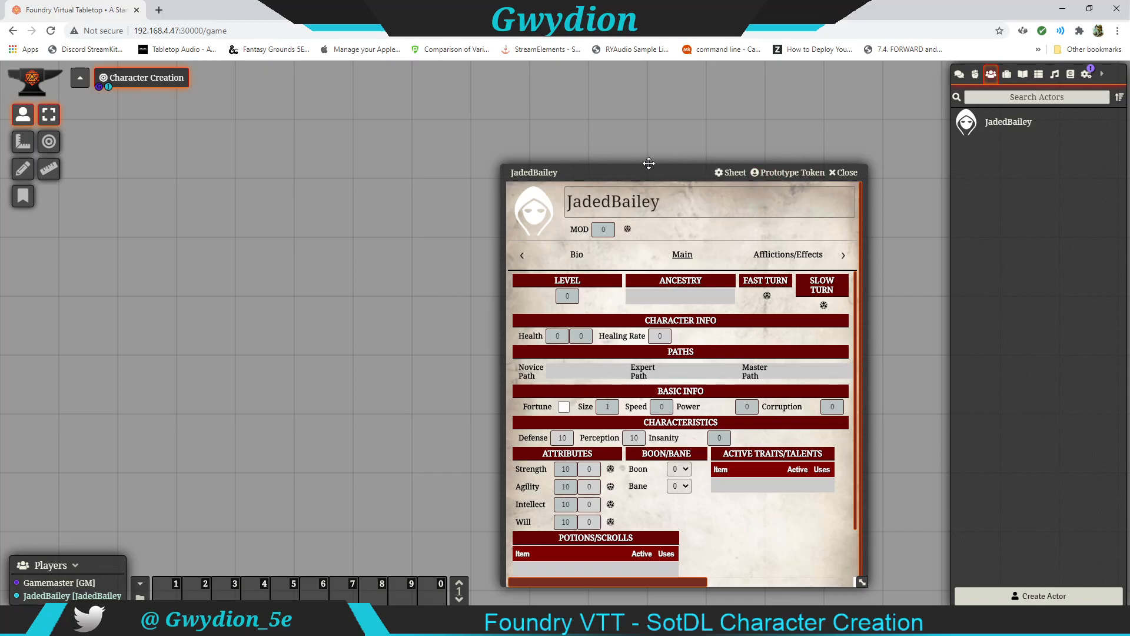
drag(643, 168, 691, 103)
drag(909, 517, 911, 592)
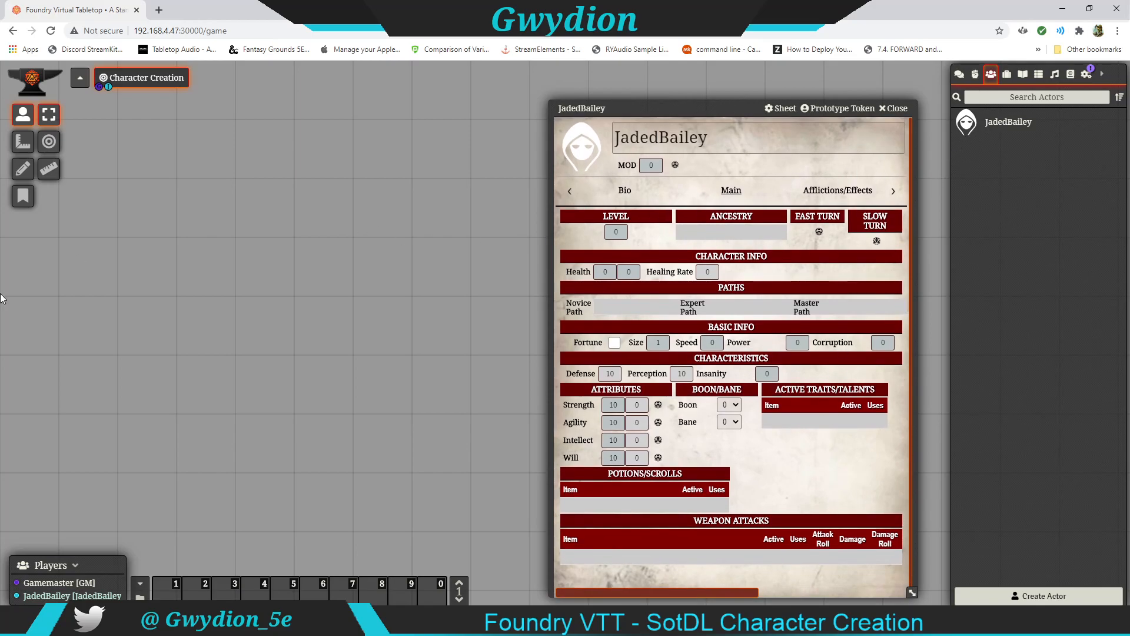
Open the scene's Character Creation journal note in text view and arrange it side by side with the character sheet
click(23, 198)
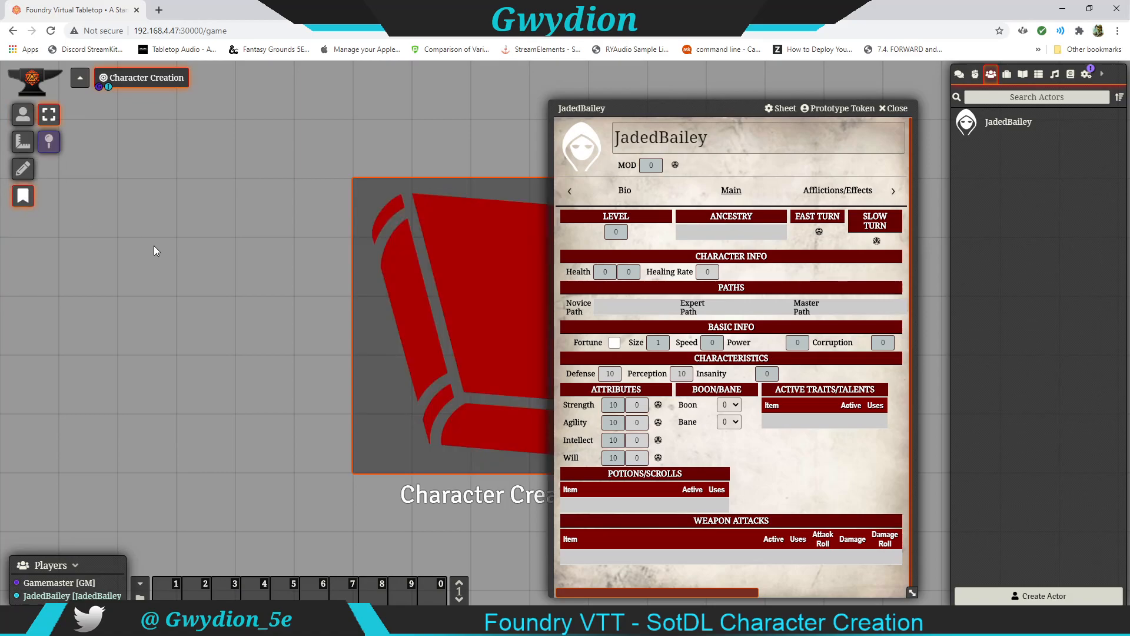
double_click(438, 370)
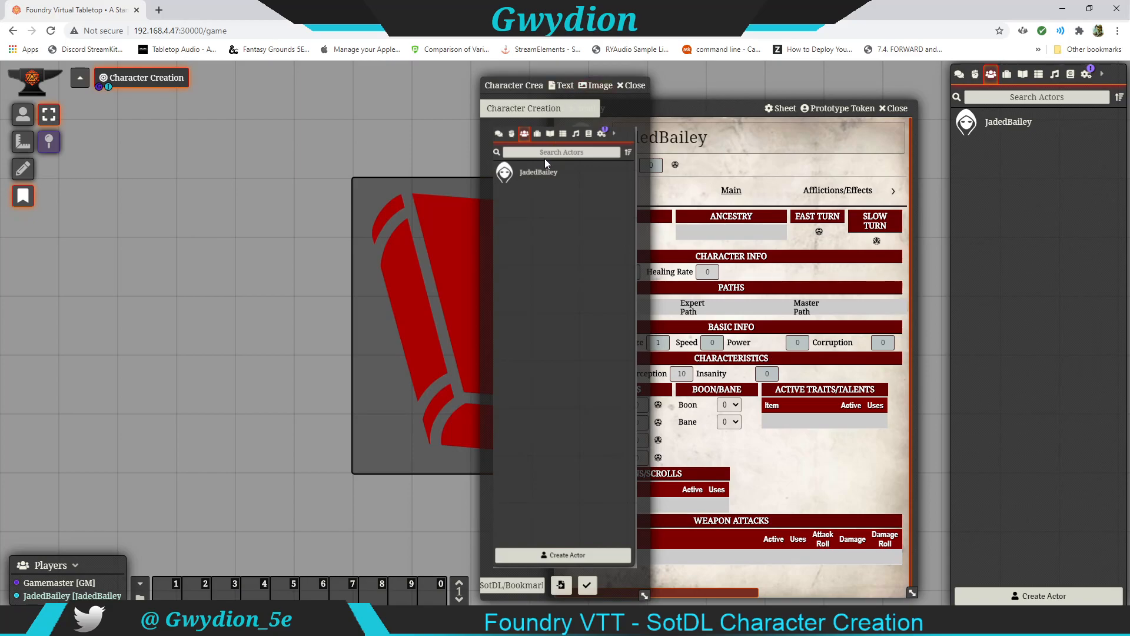
drag(518, 82, 383, 72)
click(429, 83)
drag(500, 109, 153, 96)
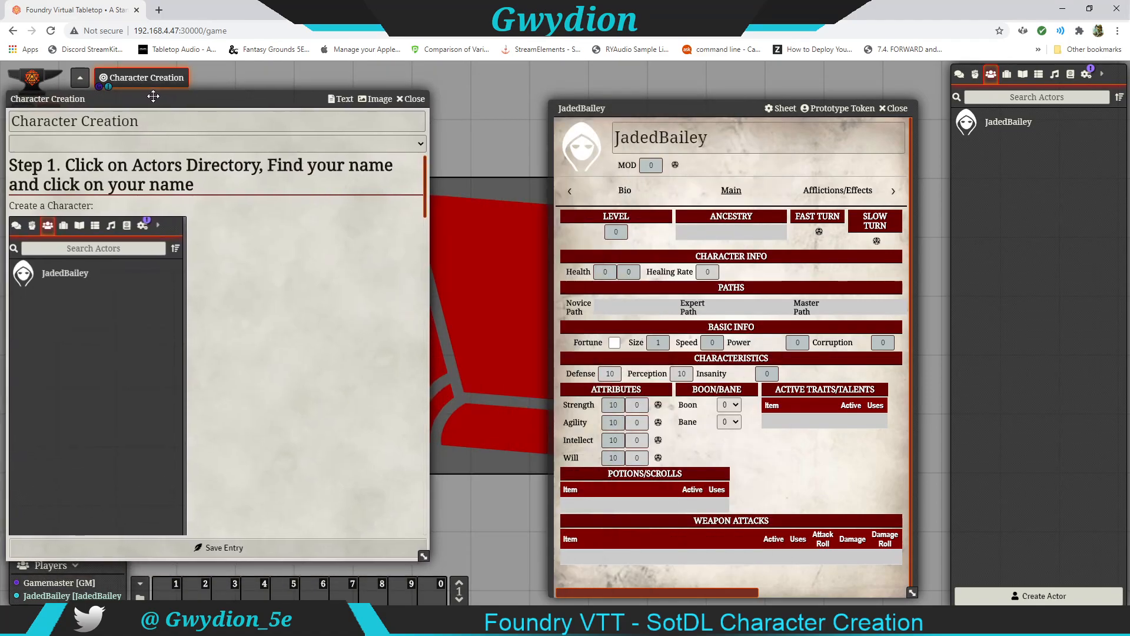
drag(630, 110, 514, 99)
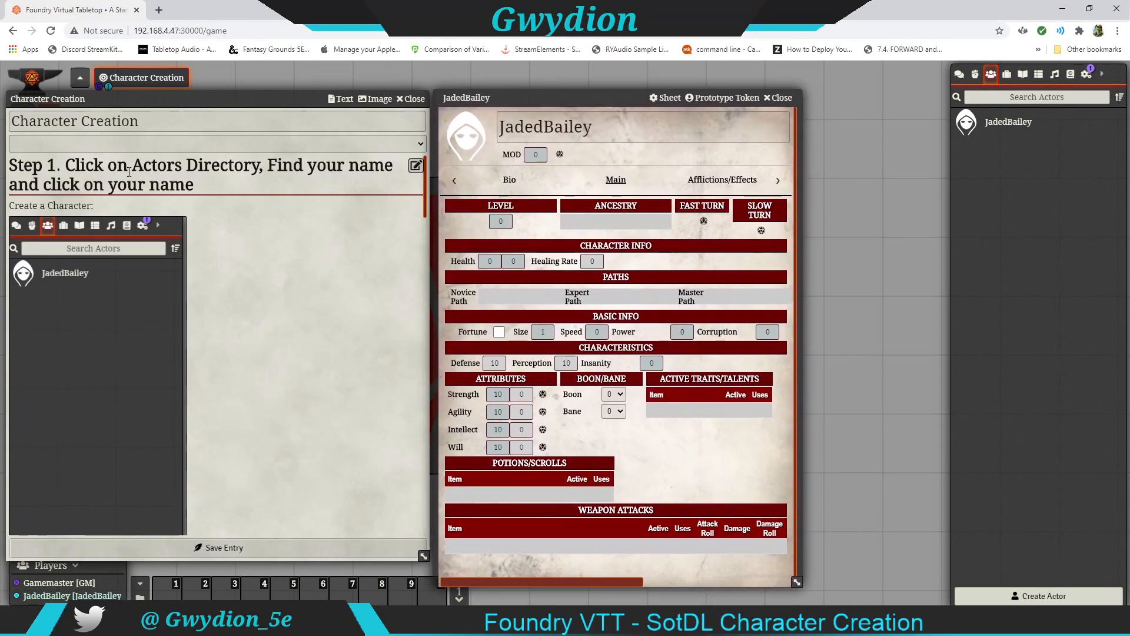
Review the Step 2 ancestry instructions in the journal, including the standard, exotic and randomly rolled ancestry options
scroll(125, 268, down, 5)
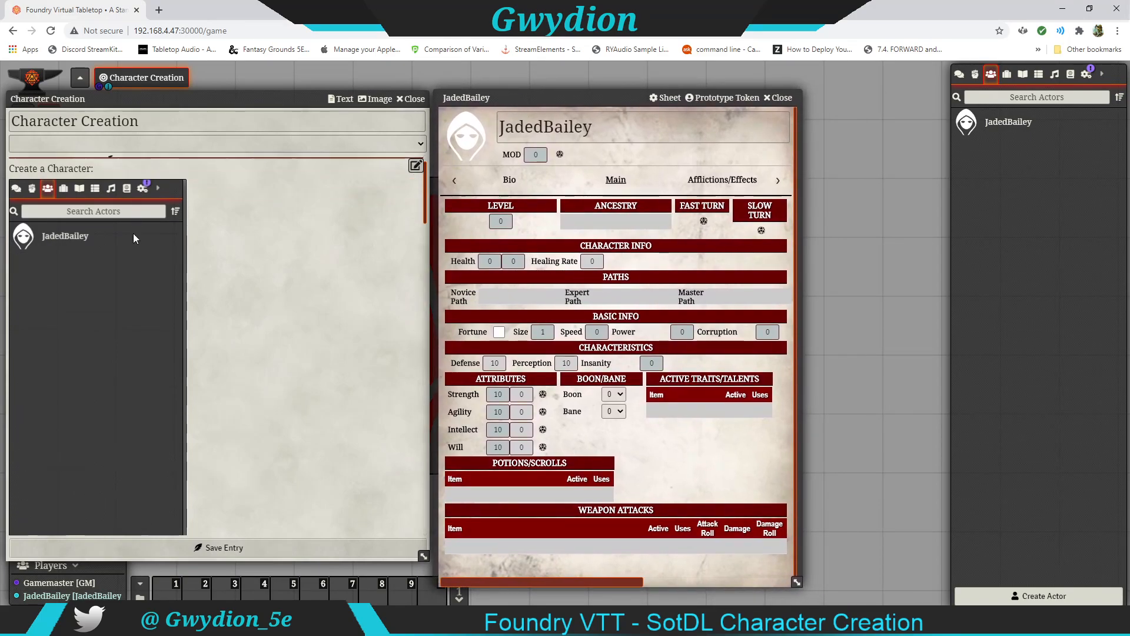
scroll(125, 273, down, 5)
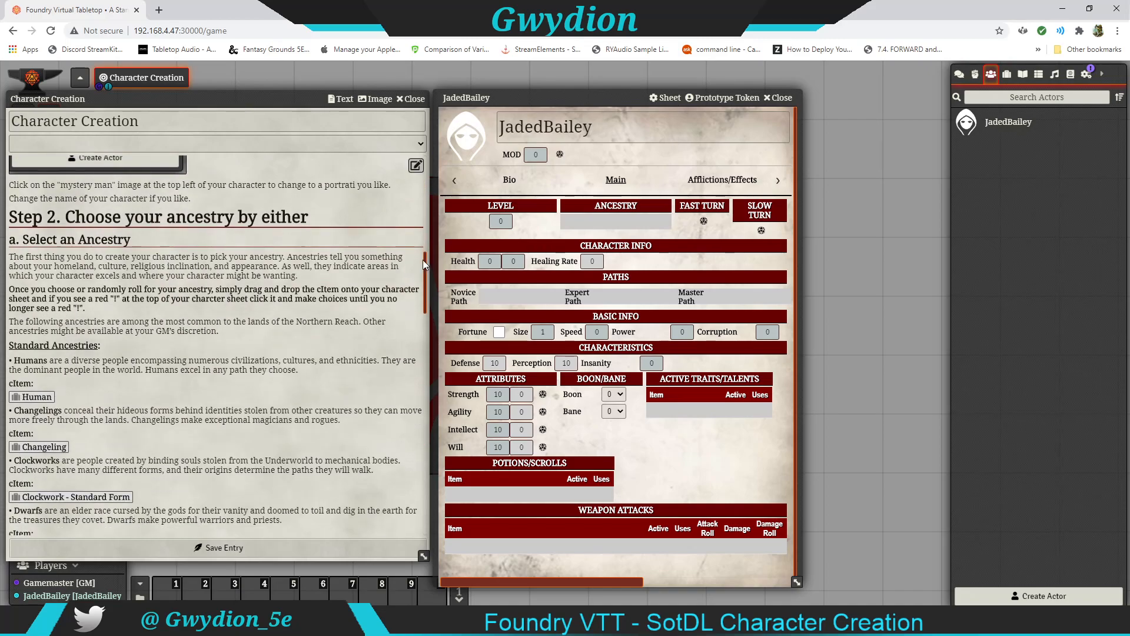
drag(425, 264, 427, 273)
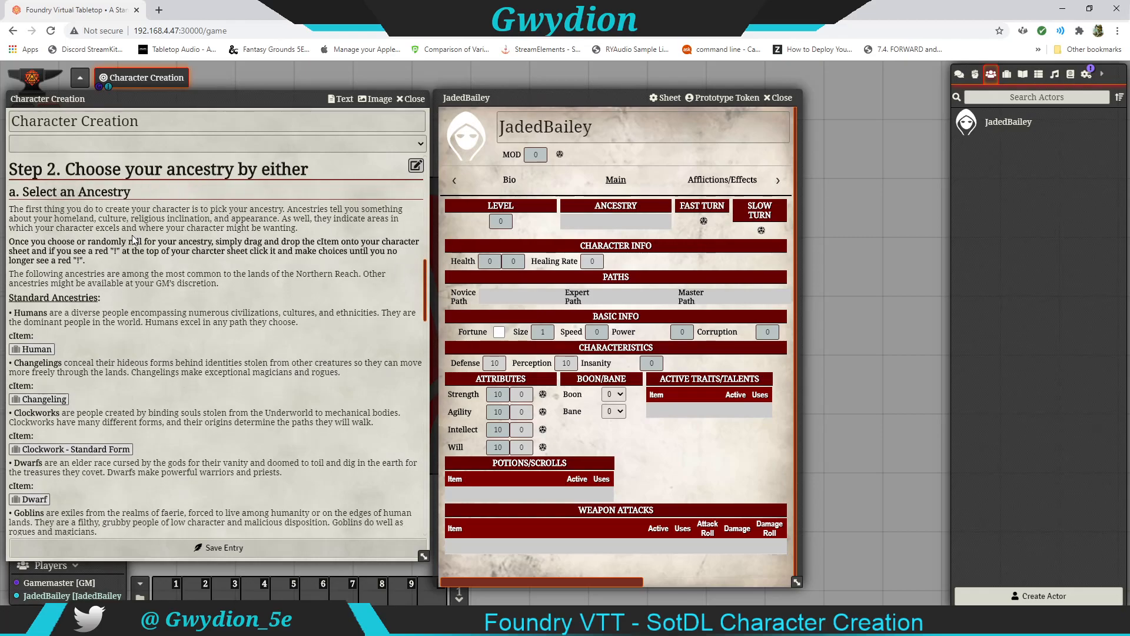
scroll(165, 374, down, 5)
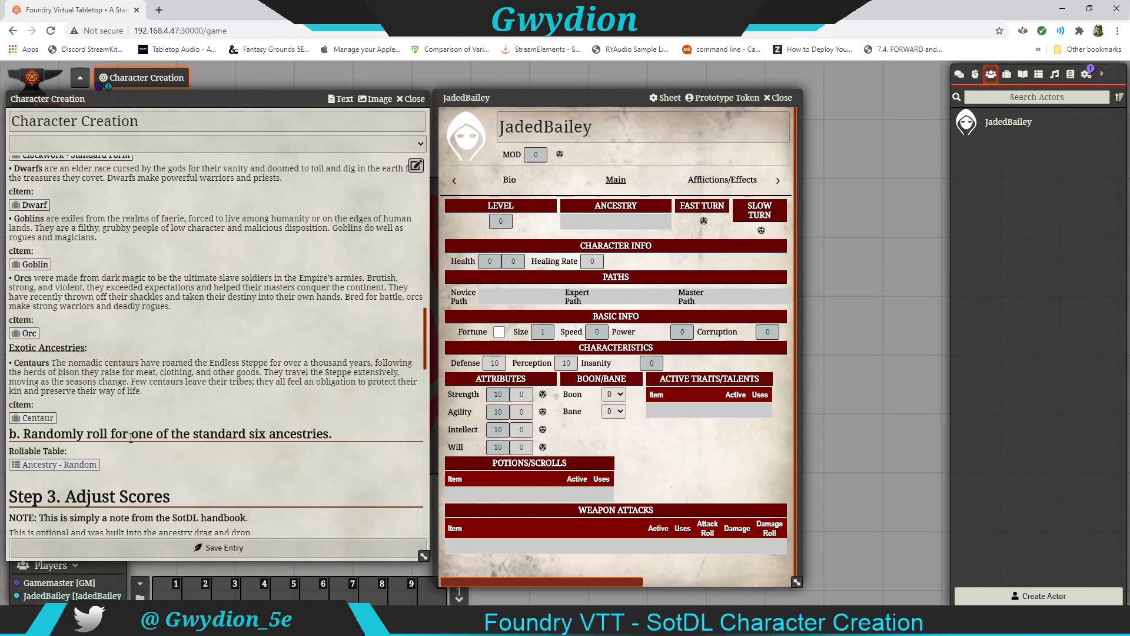
scroll(196, 260, up, 3)
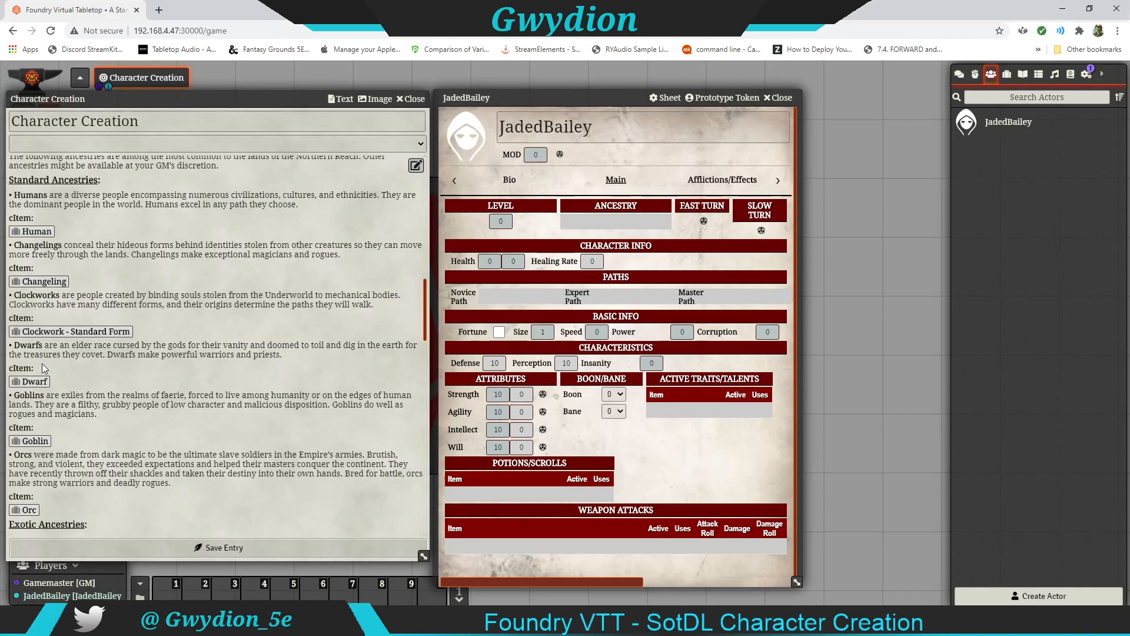
Roll a random ancestry from the journal's Ancestry - Random table, check the draw in the chat log, and close the table
scroll(140, 359, down, 2)
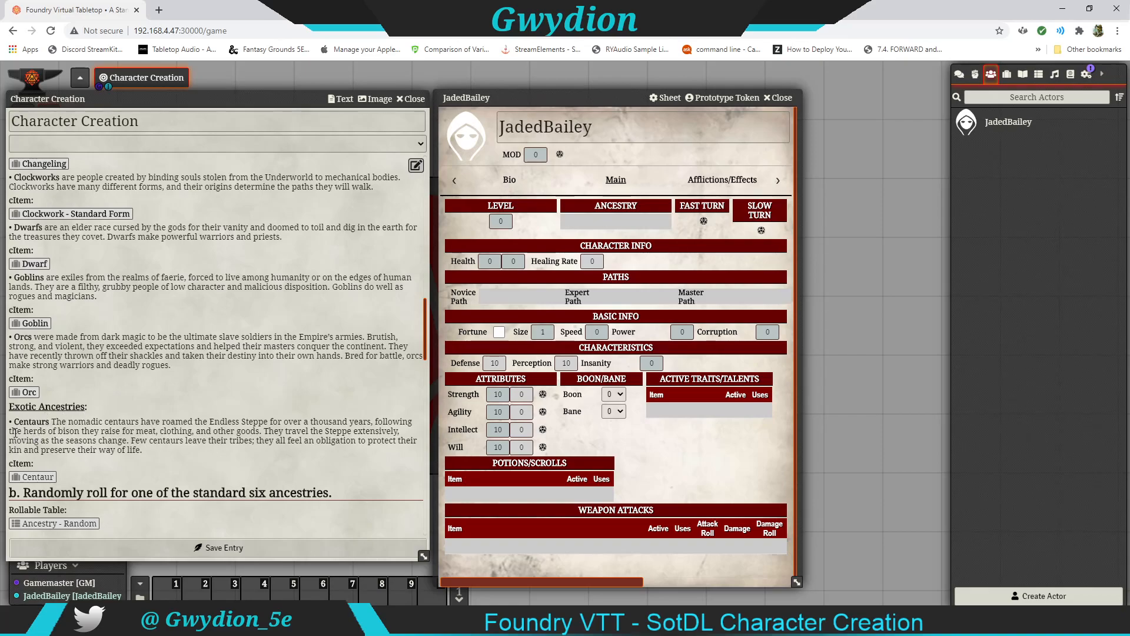
scroll(100, 351, up, 1)
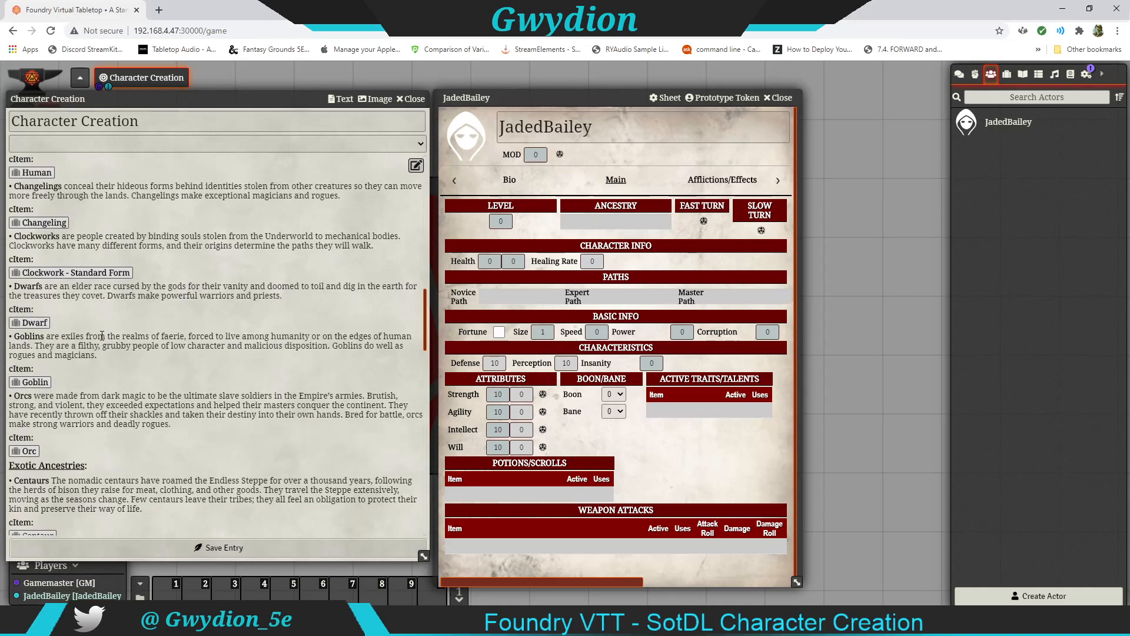
scroll(118, 309, down, 3)
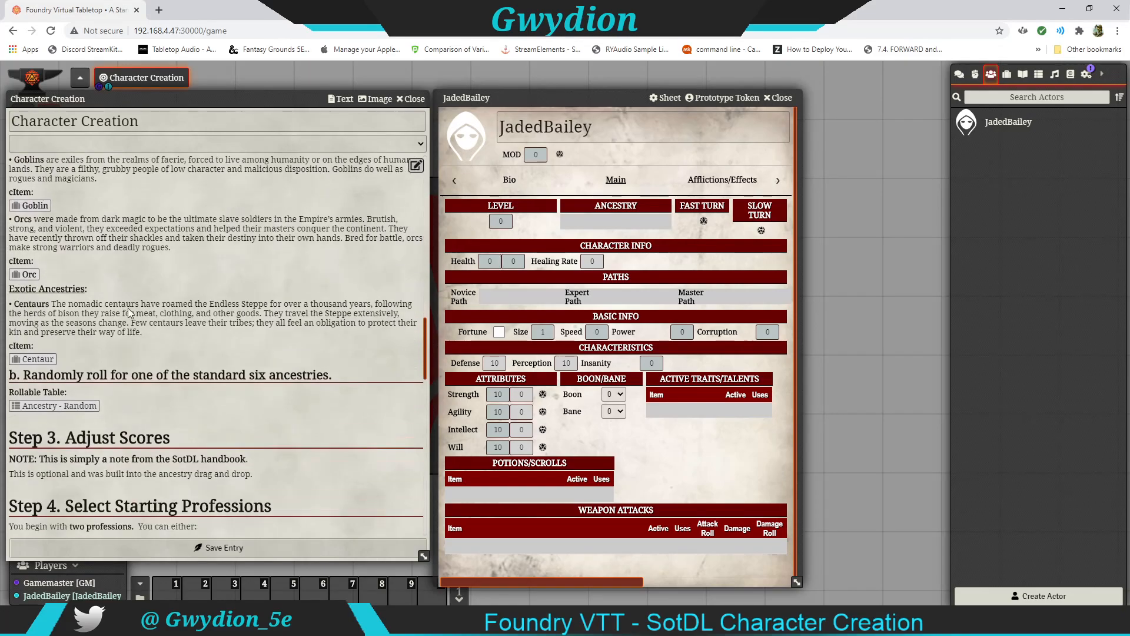
click(46, 406)
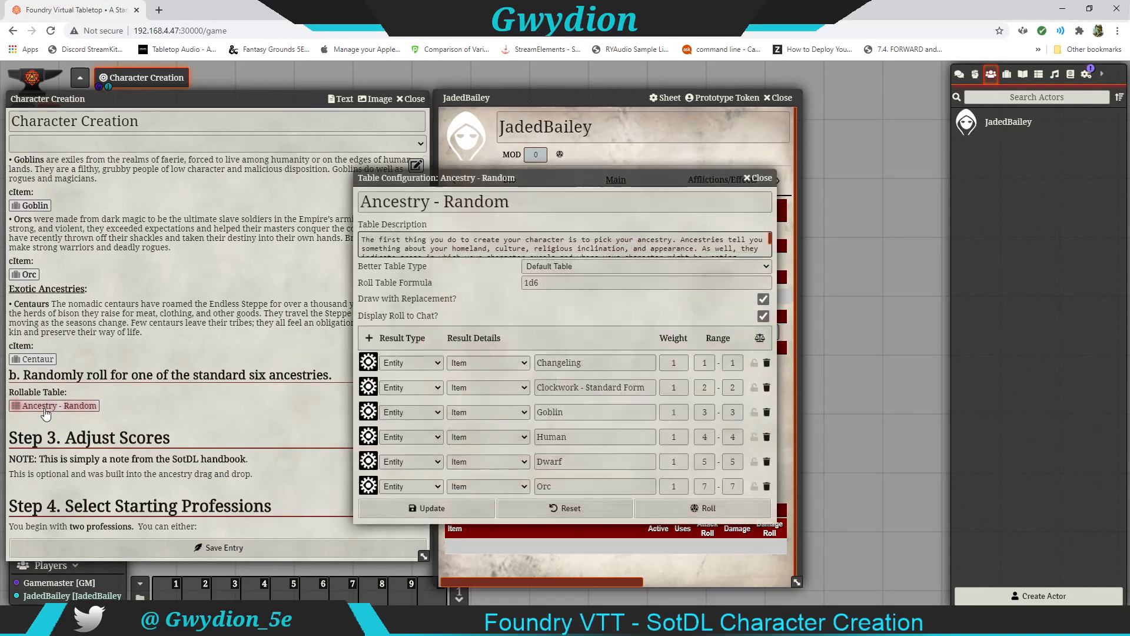
drag(533, 178, 241, 124)
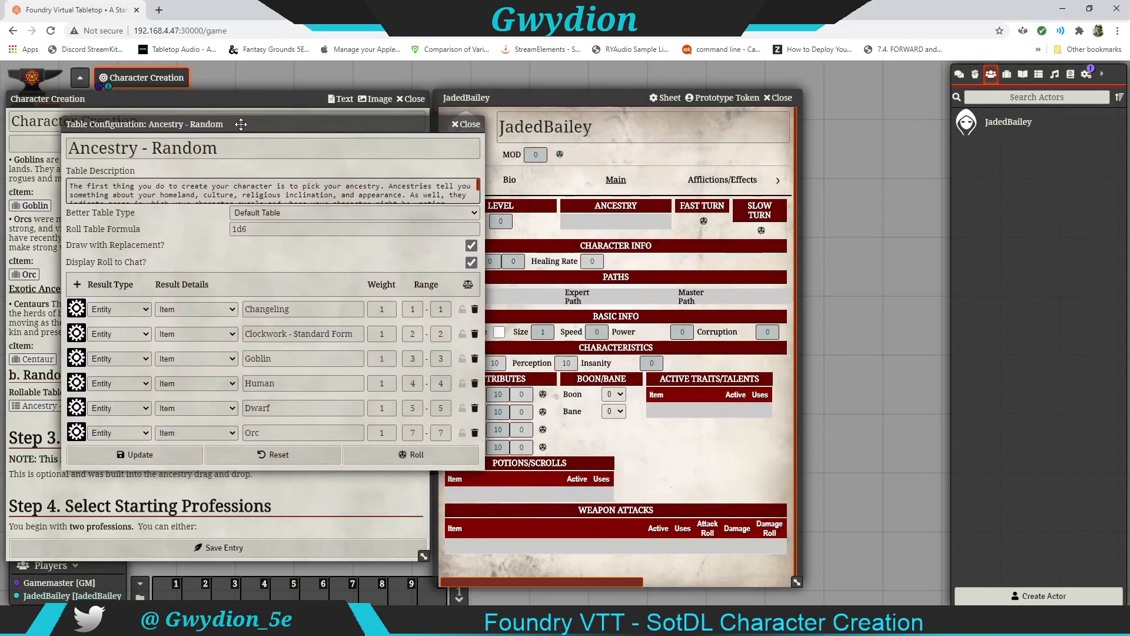
click(412, 456)
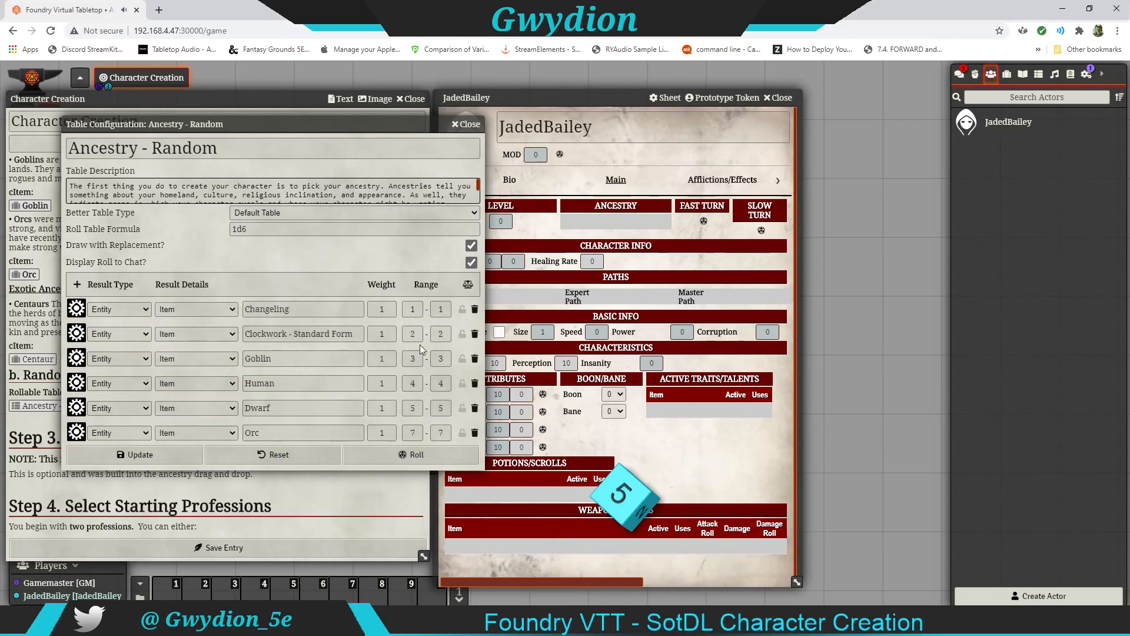
click(960, 73)
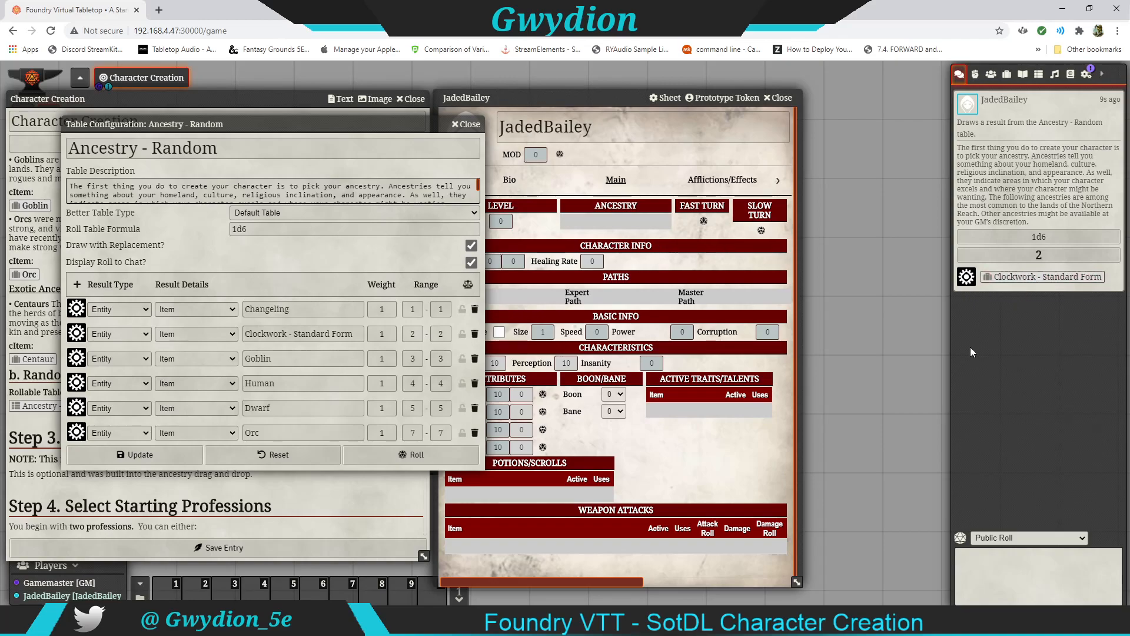
click(466, 124)
Expand the _COMPENDIUM and cITEMS folders in the items directory and add the journal's Human ancestry to the character sheet
scroll(254, 311, up, 5)
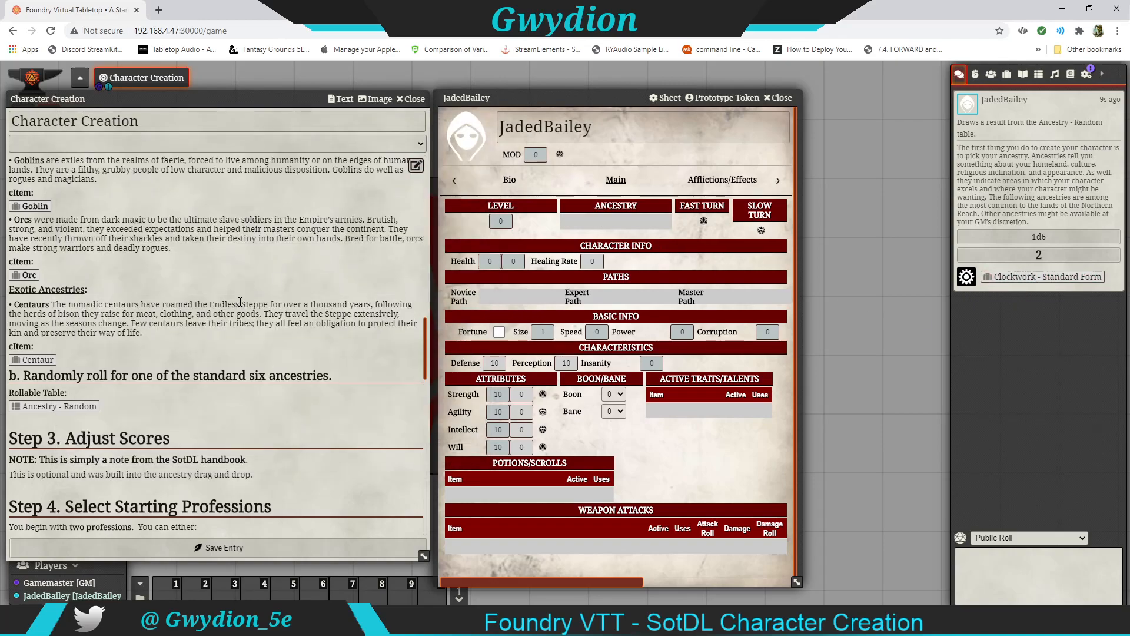
scroll(240, 302, up, 2)
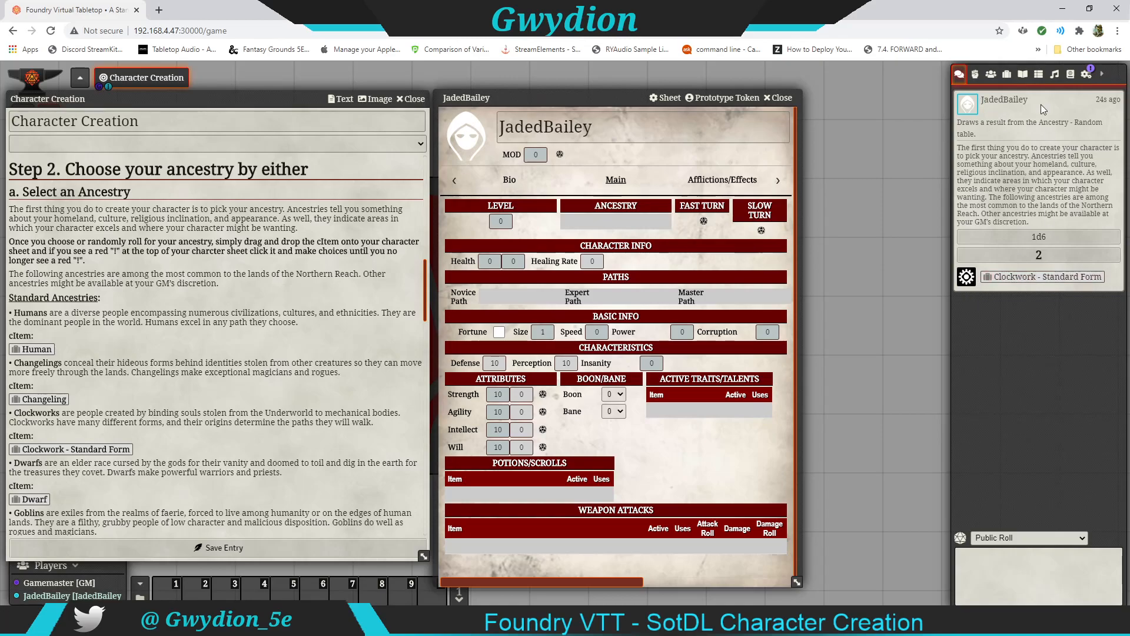
click(1007, 77)
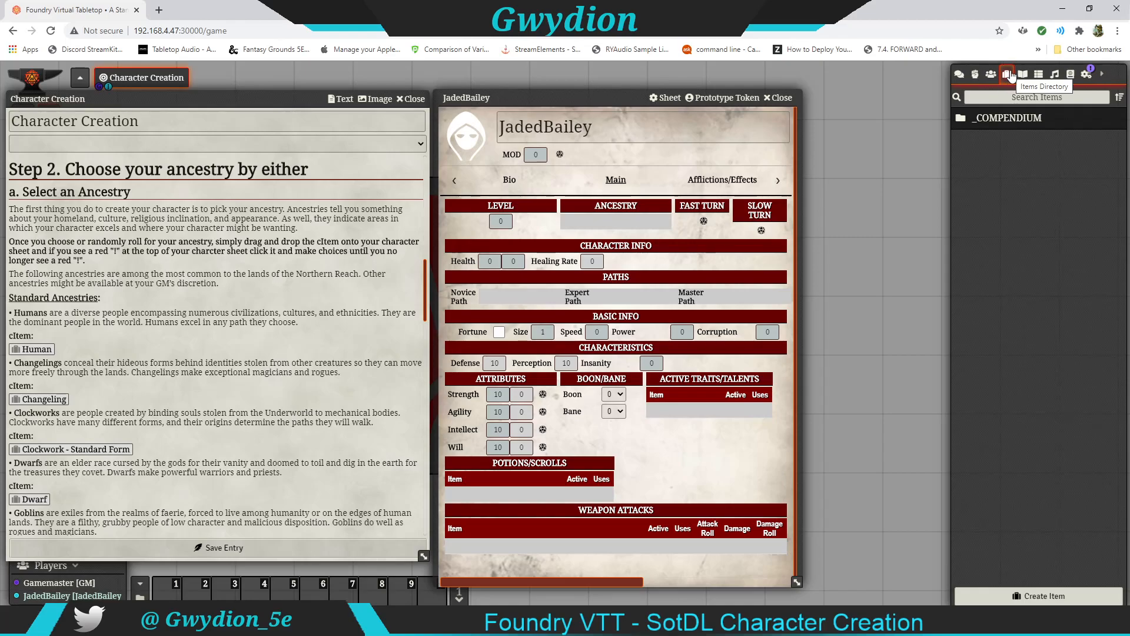
click(1015, 117)
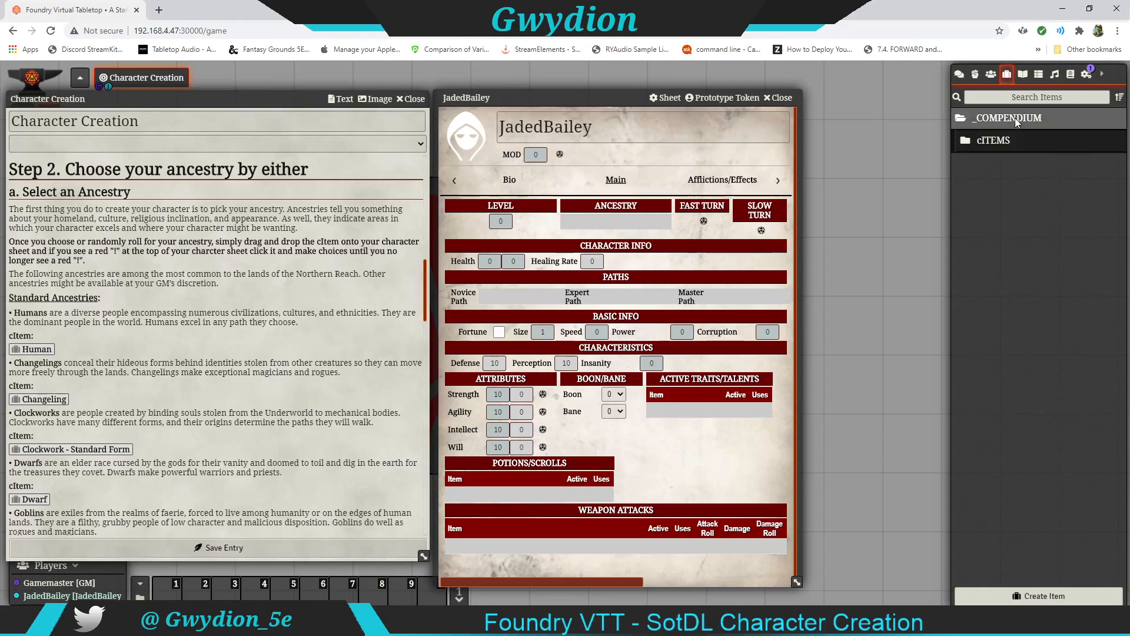
click(994, 141)
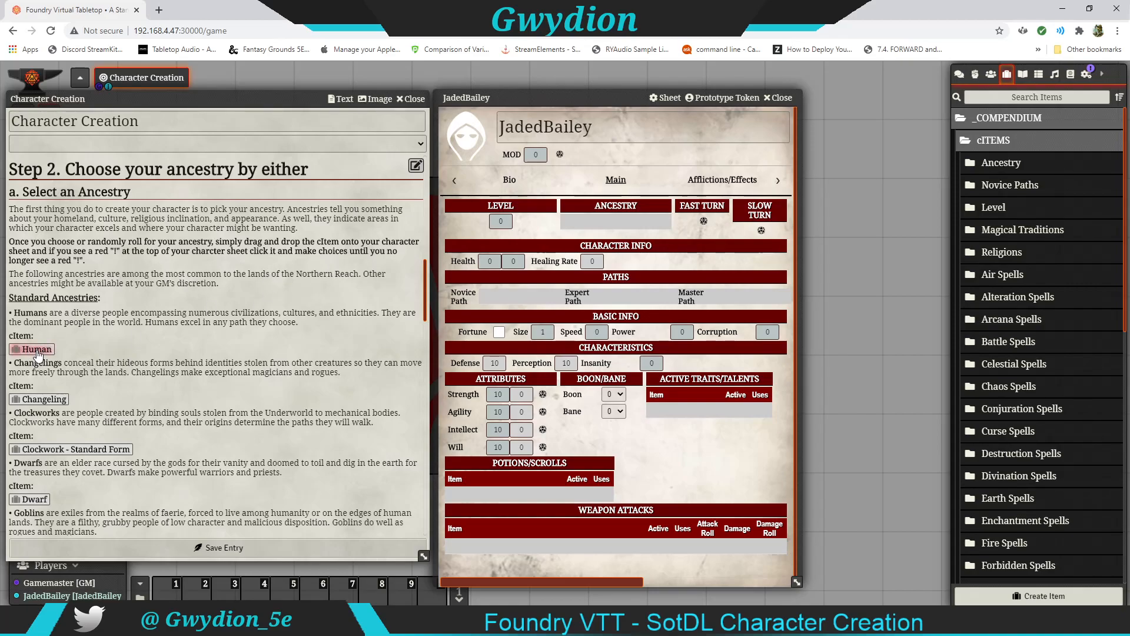
mouse_move(38, 353)
mouse_down()
mouse_move(367, 324)
mouse_move(510, 330)
mouse_up()
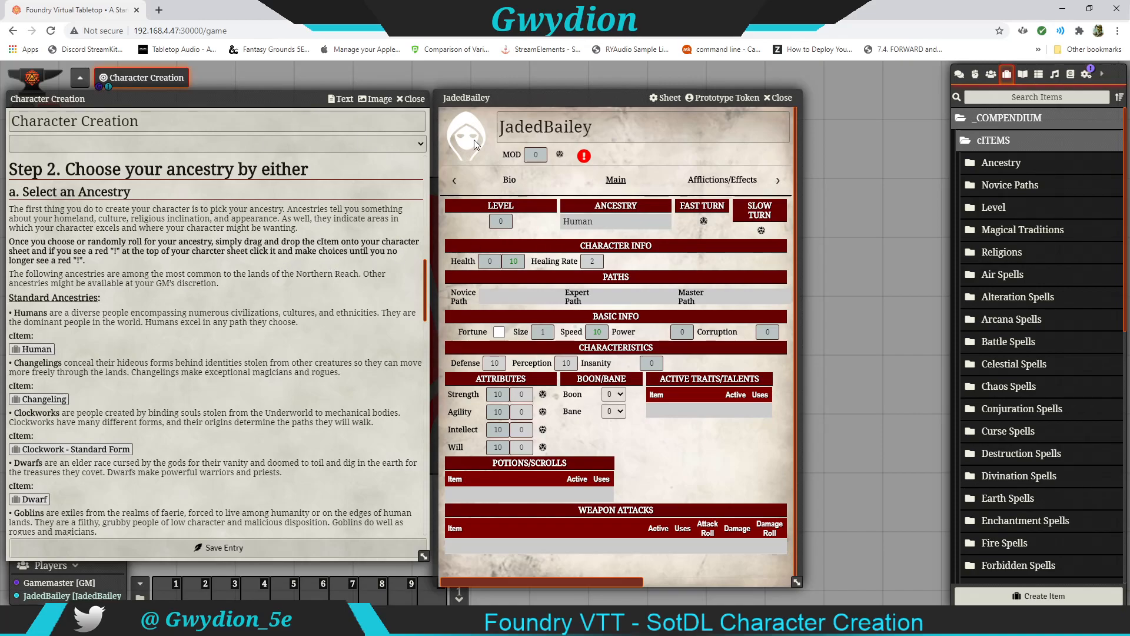
Open the sheet's Human ancestry details beside it and review the Creating a Human section
click(580, 221)
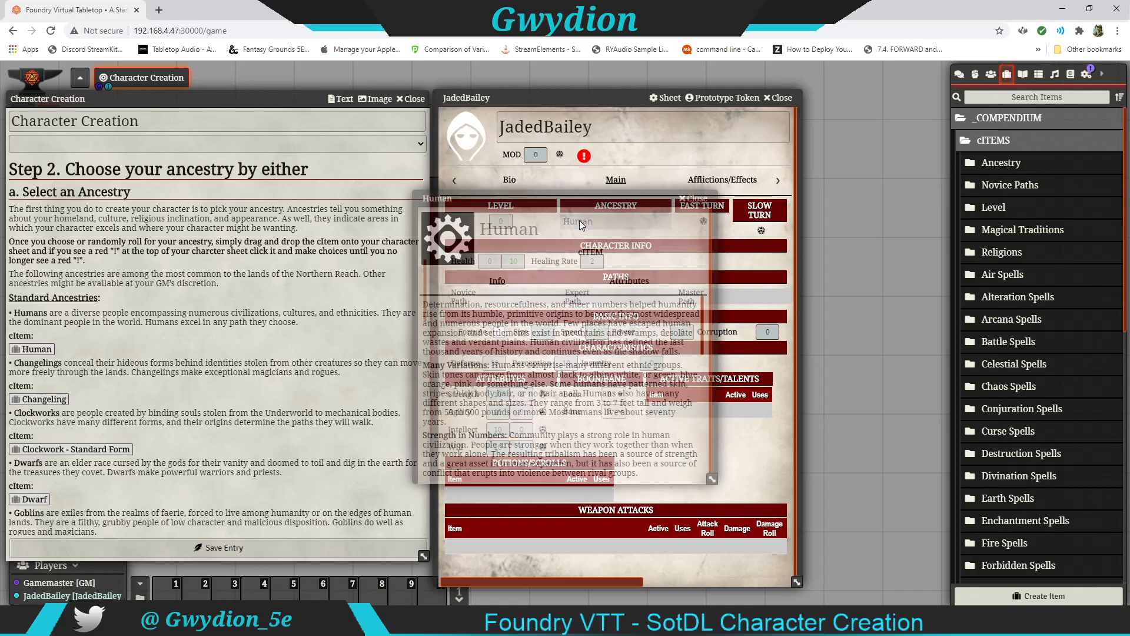
drag(535, 207, 192, 139)
scroll(164, 254, down, 10)
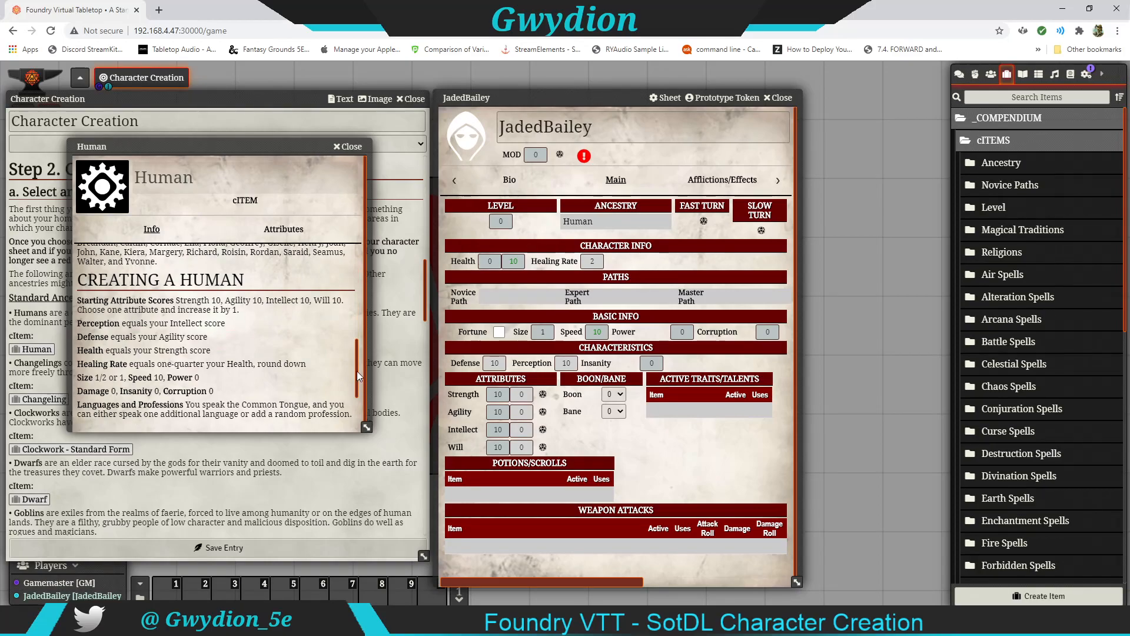
drag(357, 371, 357, 377)
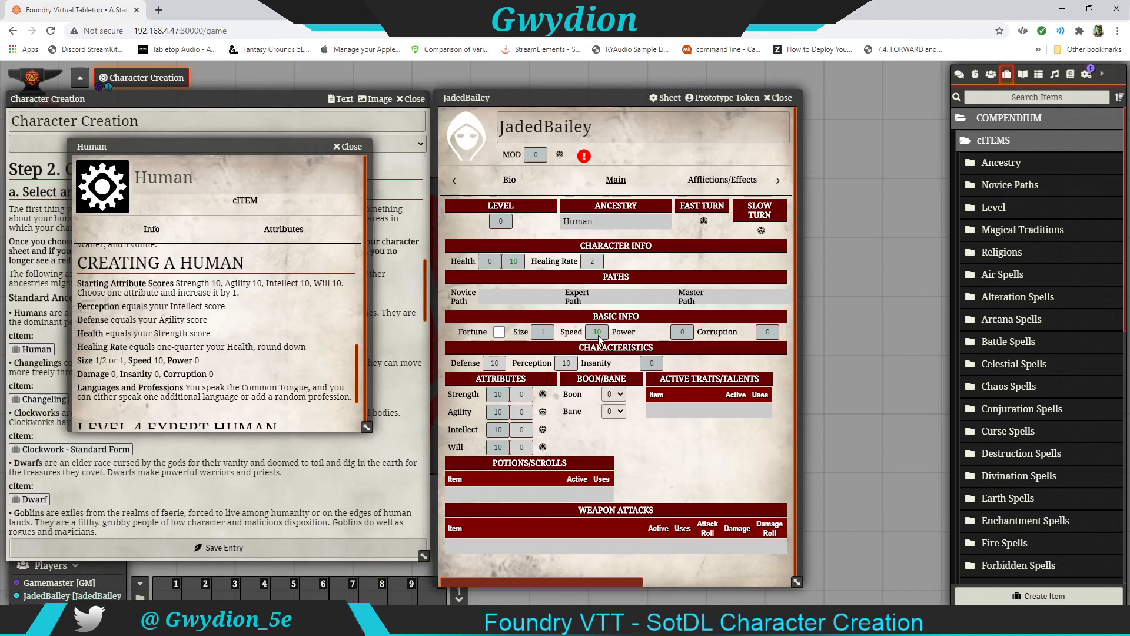
scroll(179, 301, down, 1)
scroll(122, 383, up, 1)
Set the character's current Health to 10 and choose Dark Speech (Speak) as the ancestry's language or profession option
text(10)
click(553, 262)
click(584, 156)
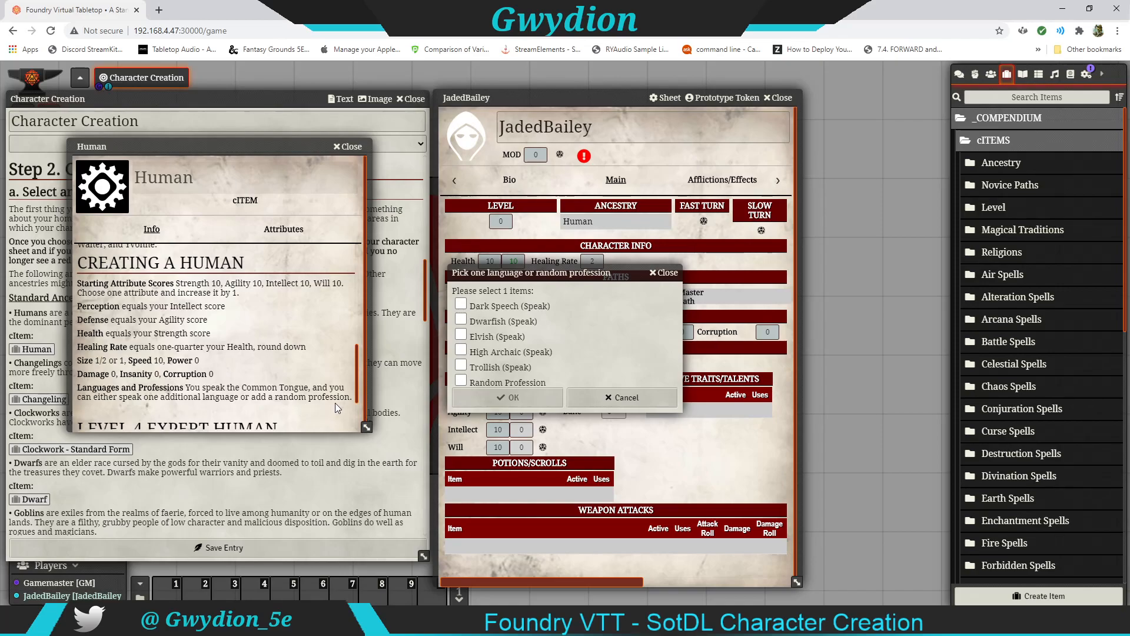
click(461, 304)
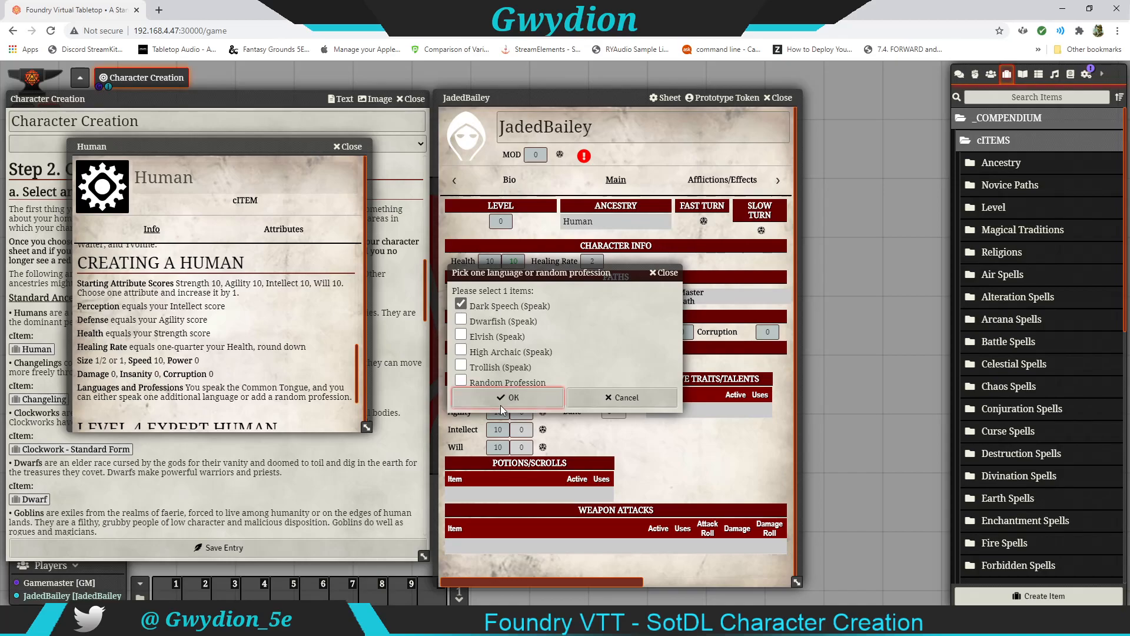
click(510, 393)
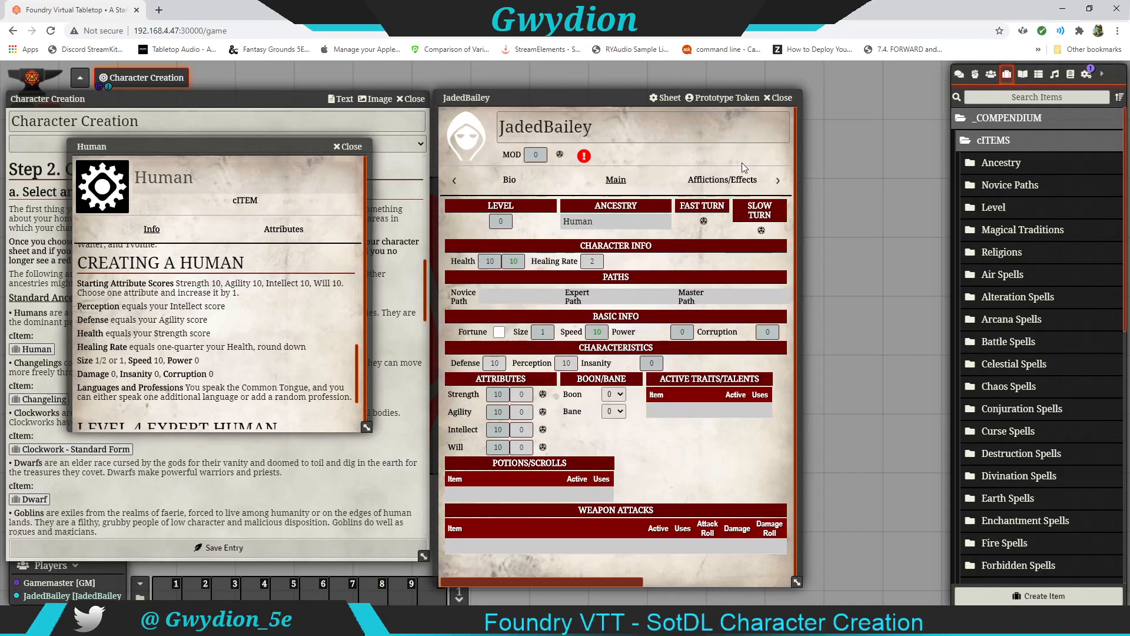
Check the sheet's Afflictions/Effects, Inventory and Other sections, including the Languages list, and return to the Main section
click(779, 185)
click(778, 185)
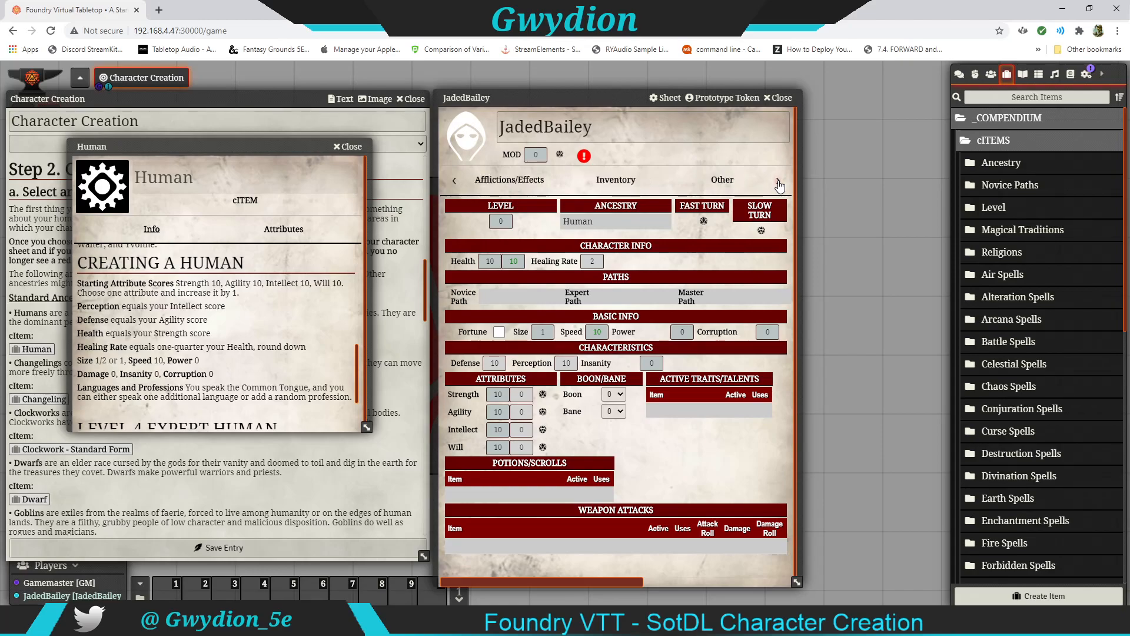
click(515, 184)
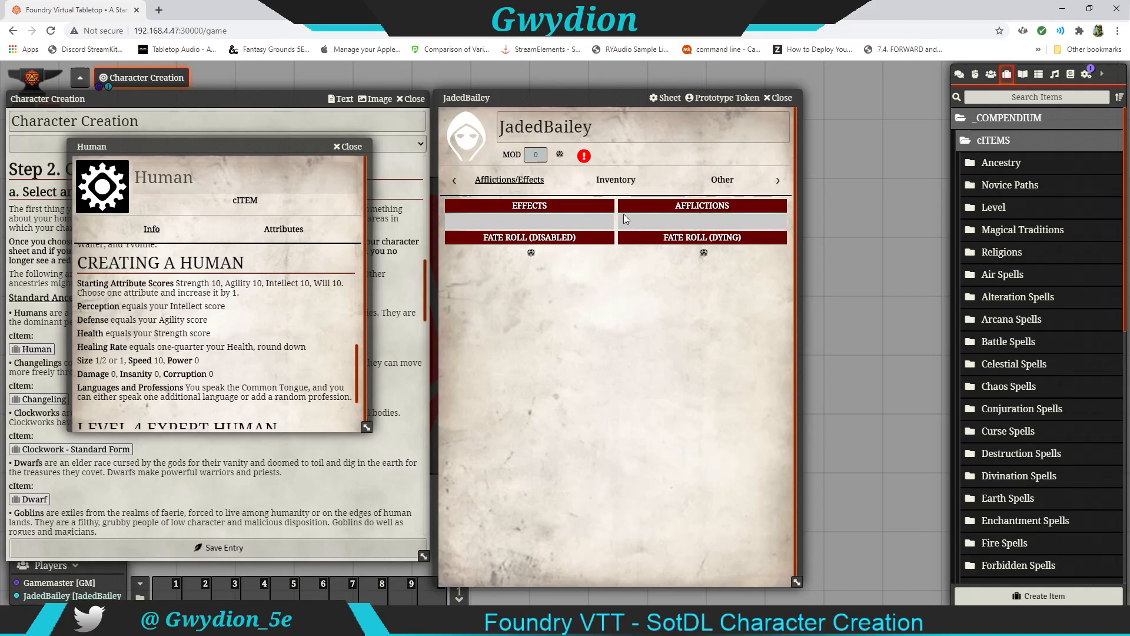
click(623, 176)
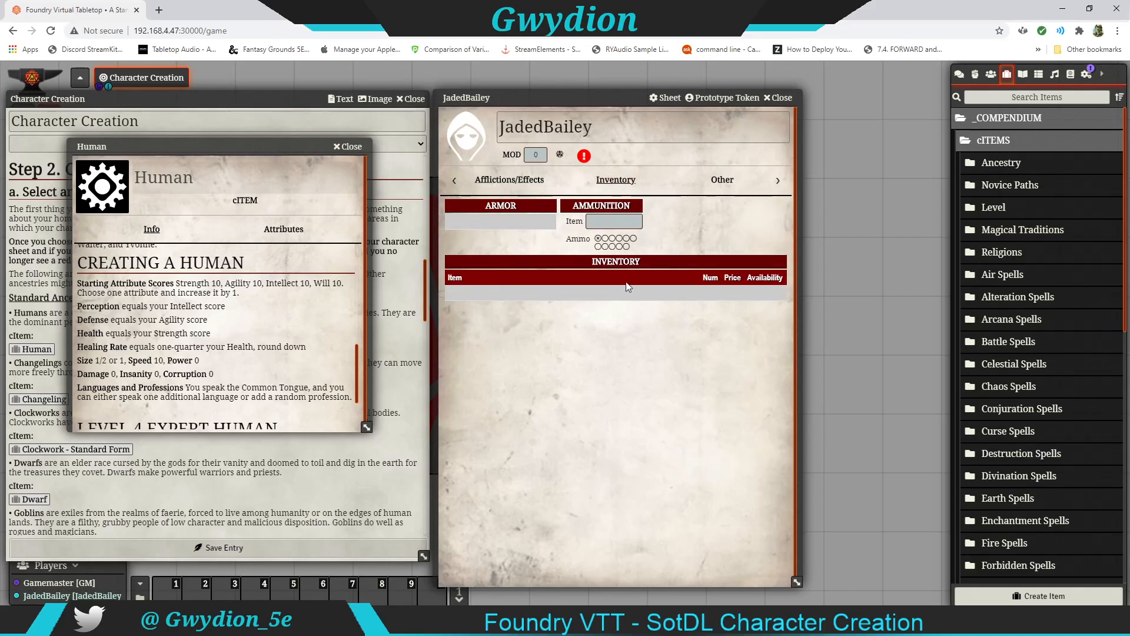
click(723, 179)
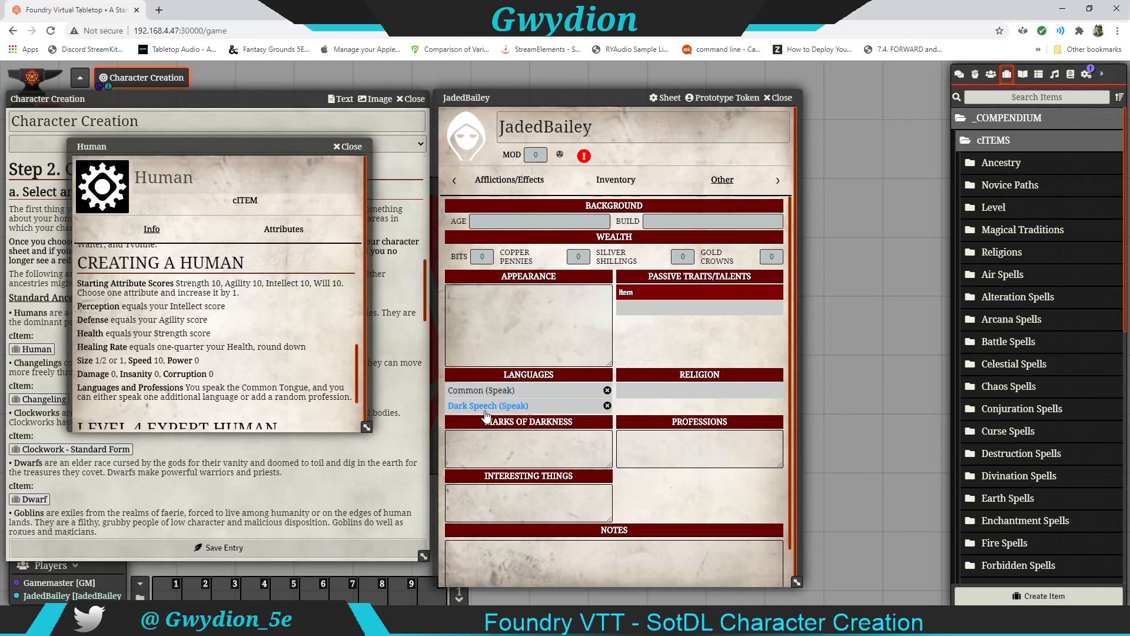
click(457, 180)
click(457, 181)
click(616, 180)
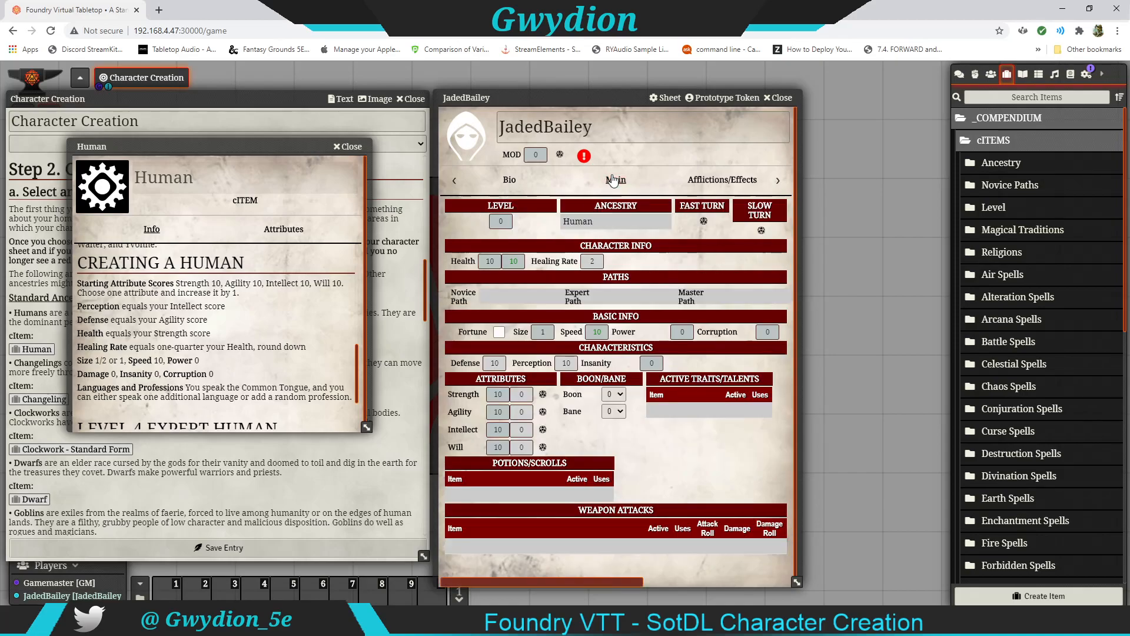
Resolve the pending ancestry attribute choice by increasing Intellect by 1
click(584, 156)
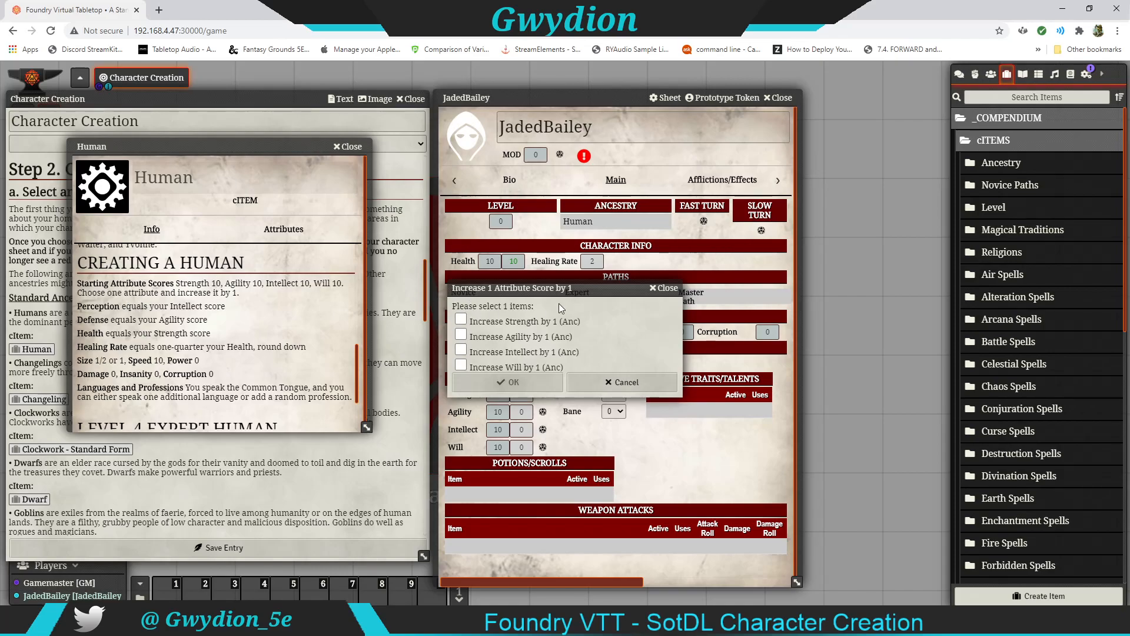
drag(607, 289, 710, 257)
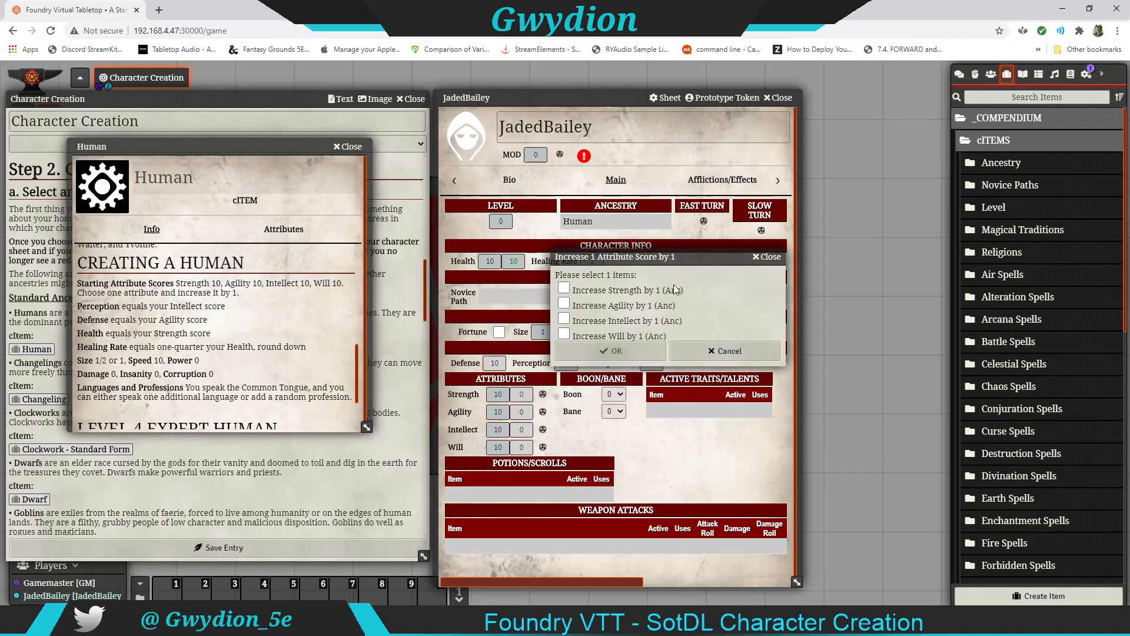
click(565, 319)
click(612, 351)
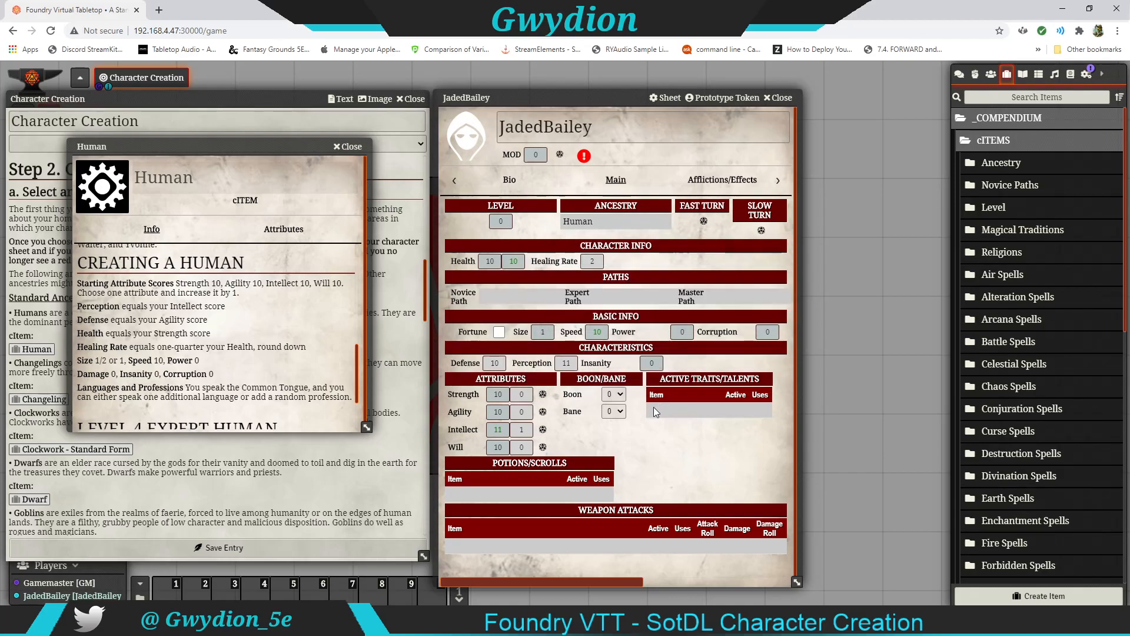
Close the Human details, consult the journal's Step 3, and choose No Change to Scores for the optional attribute adjustment
click(584, 156)
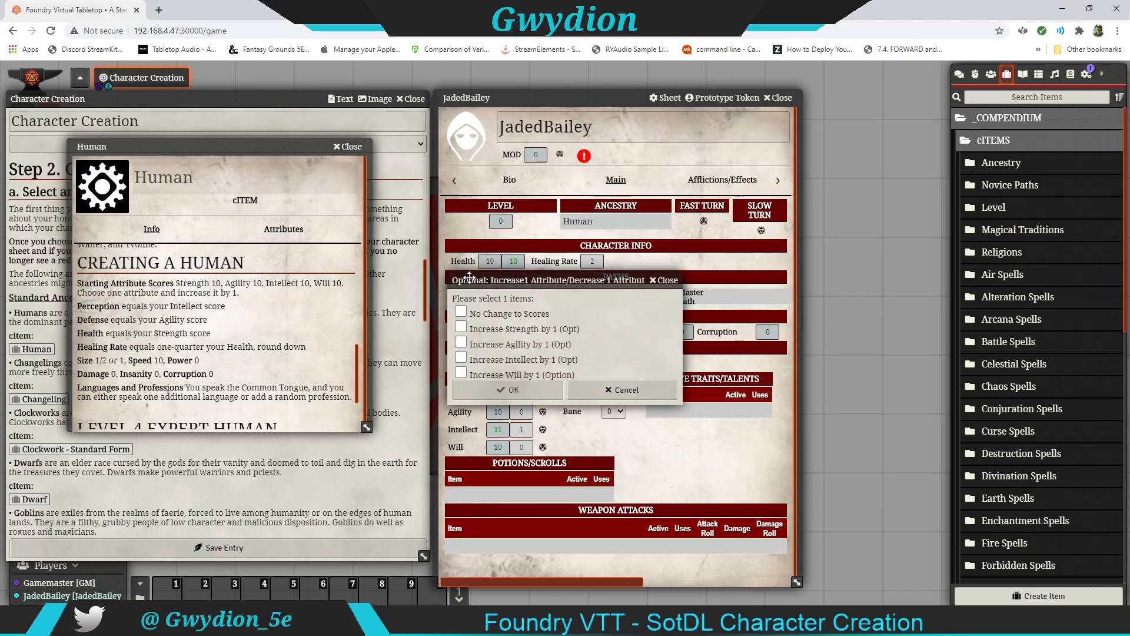
click(352, 149)
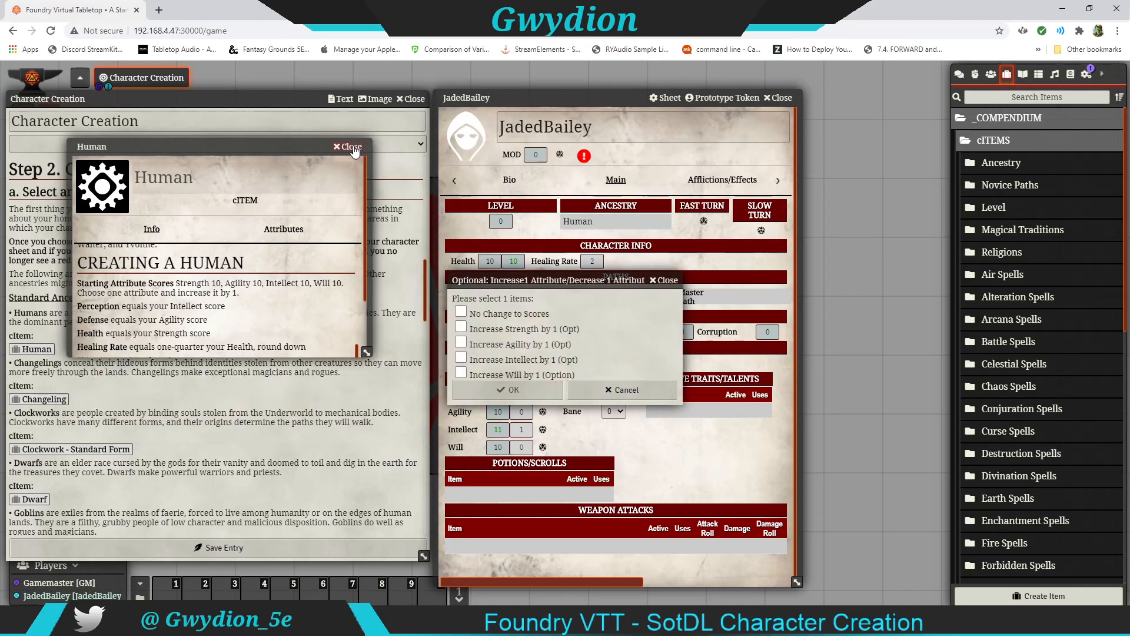
scroll(146, 260, down, 4)
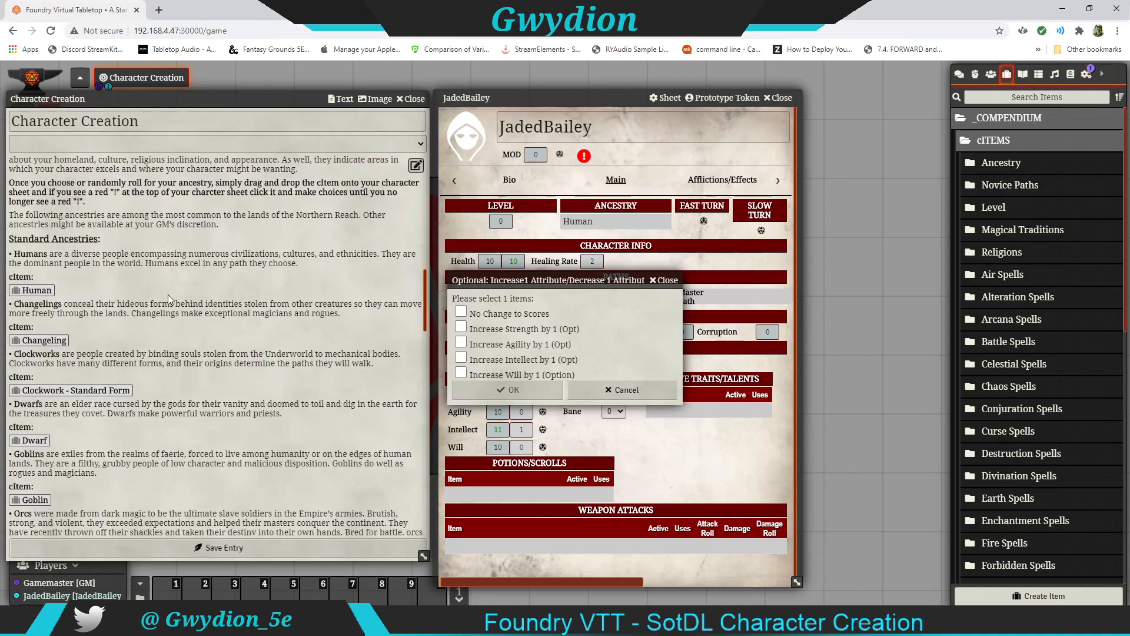
scroll(168, 299, down, 4)
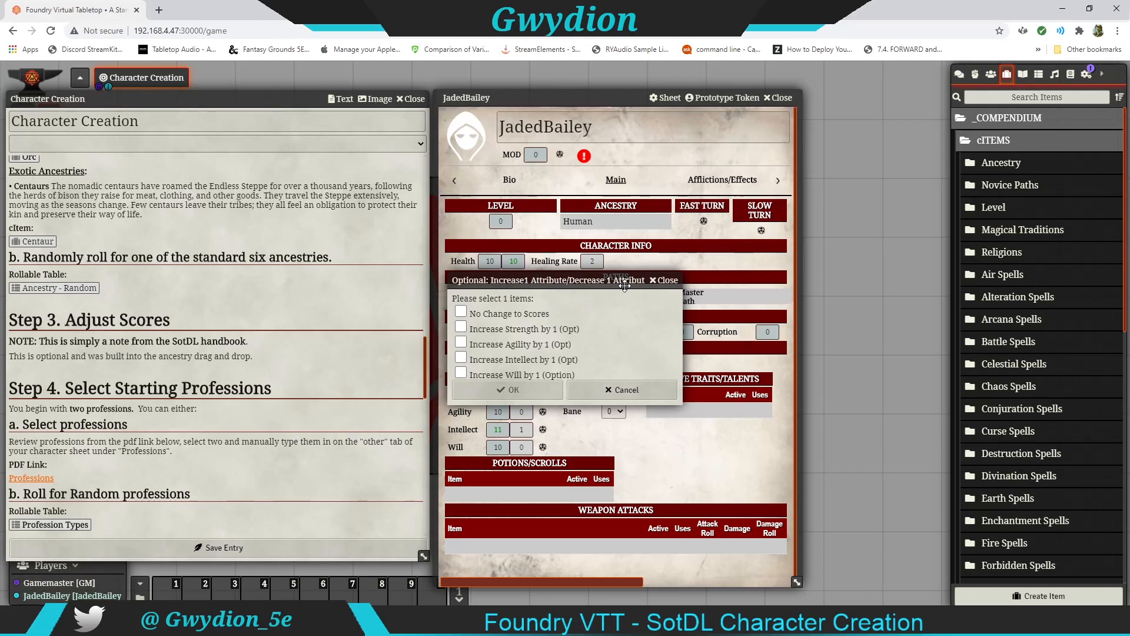
click(461, 312)
click(508, 389)
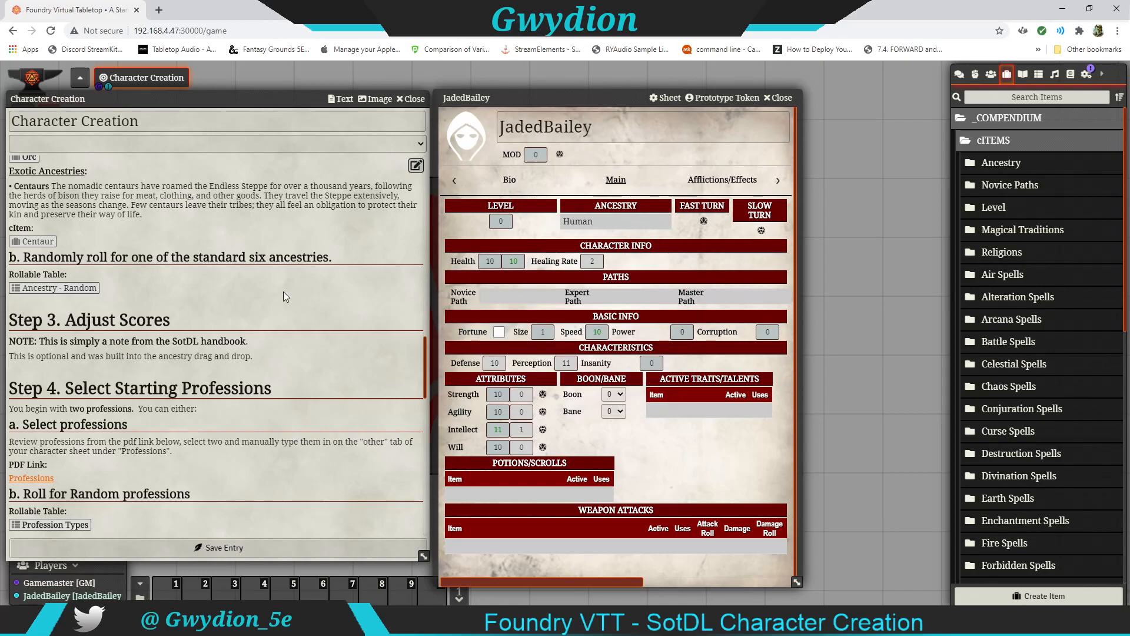
Review the journal's Step 3 note on adjusting scores and the Step 4 instructions for starting professions
scroll(245, 297, down, 1)
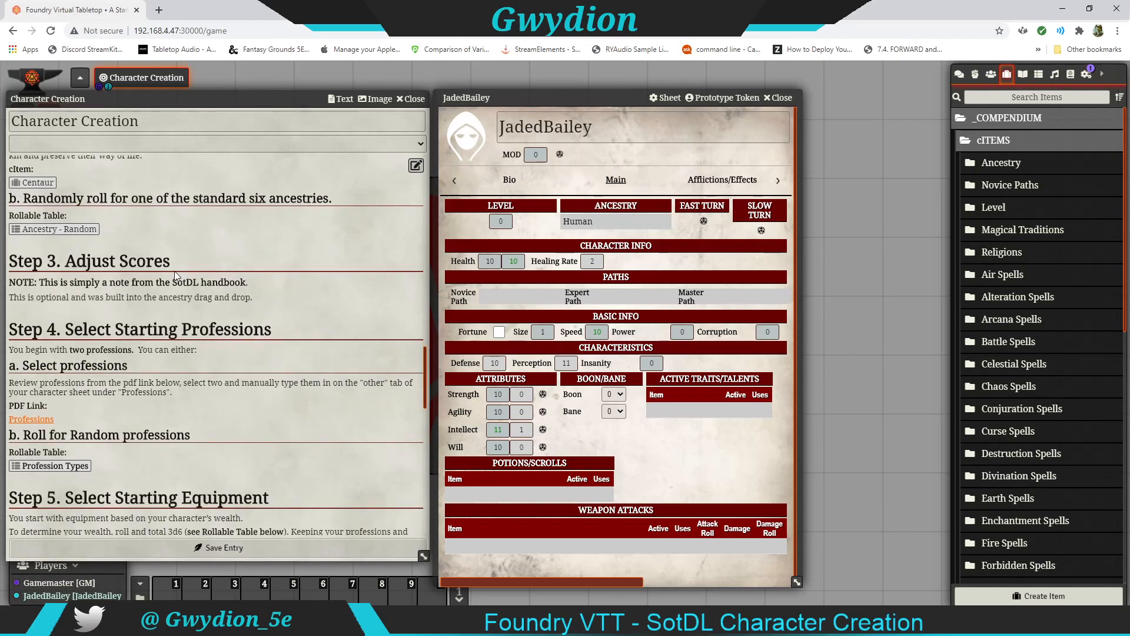
scroll(175, 277, down, 2)
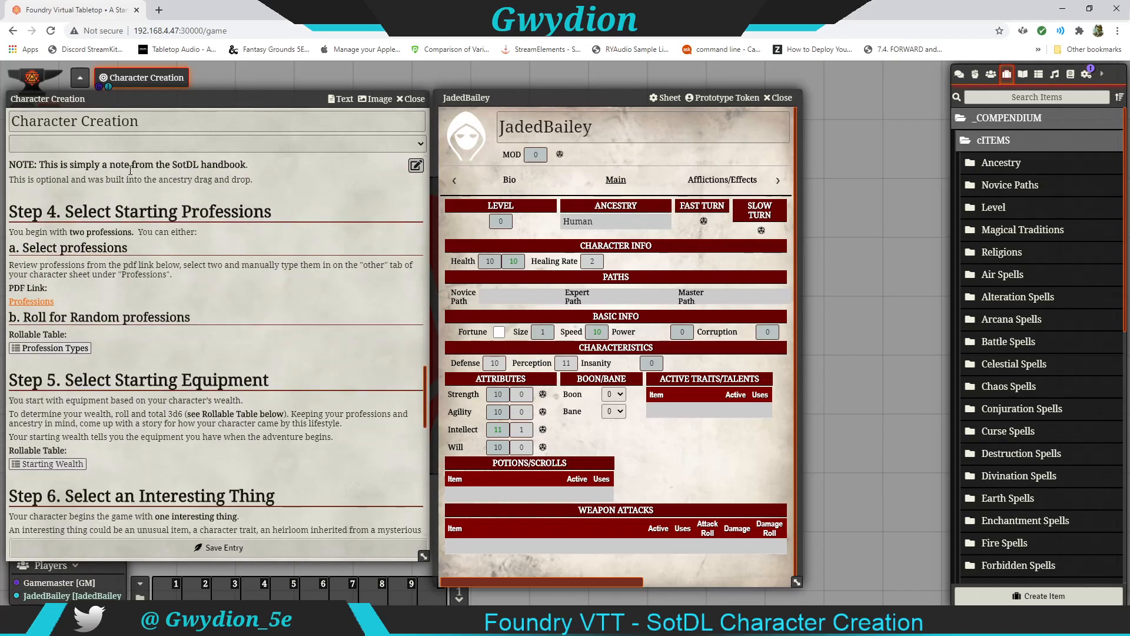
scroll(130, 170, up, 1)
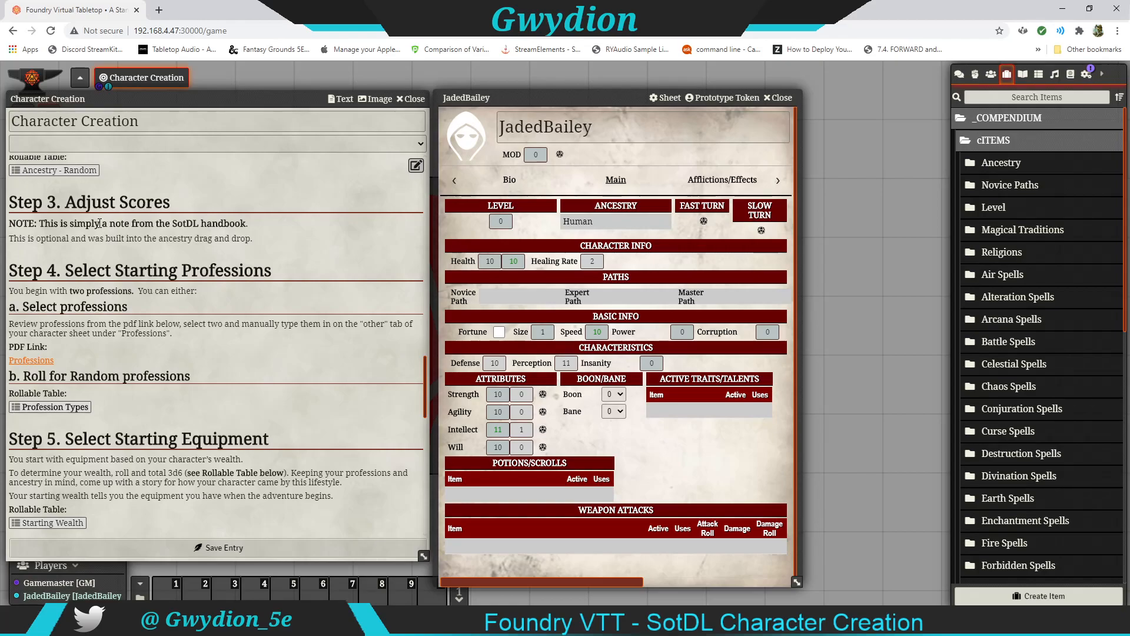
Review the journal's Step 4 profession instructions and display the Other section of the character sheet
scroll(99, 223, down, 2)
scroll(92, 218, up, 1)
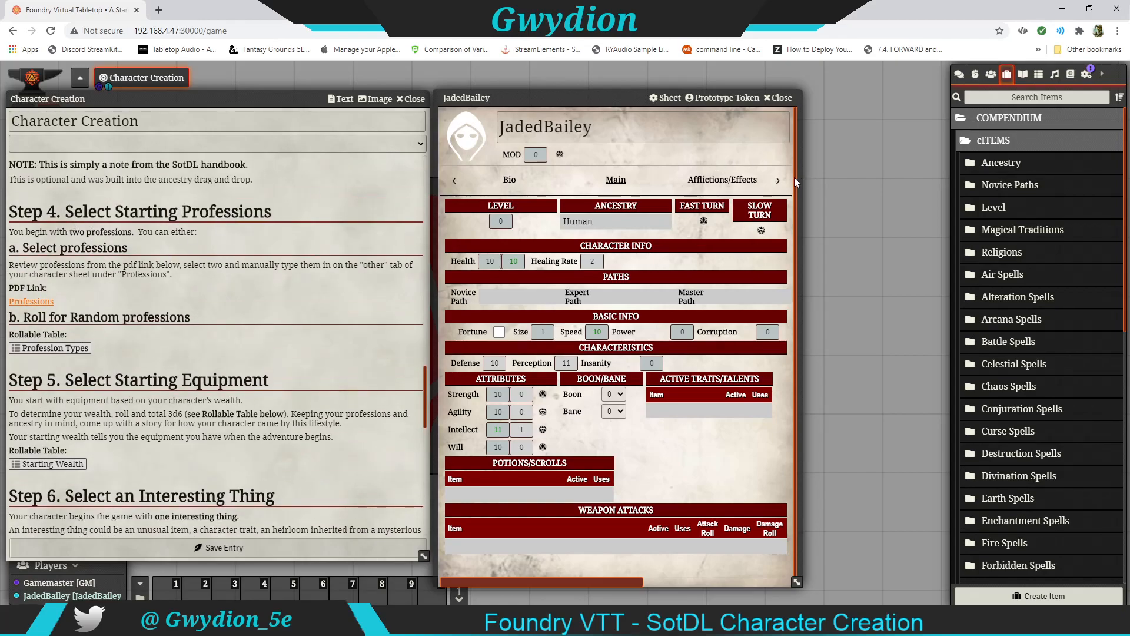
click(778, 181)
click(779, 182)
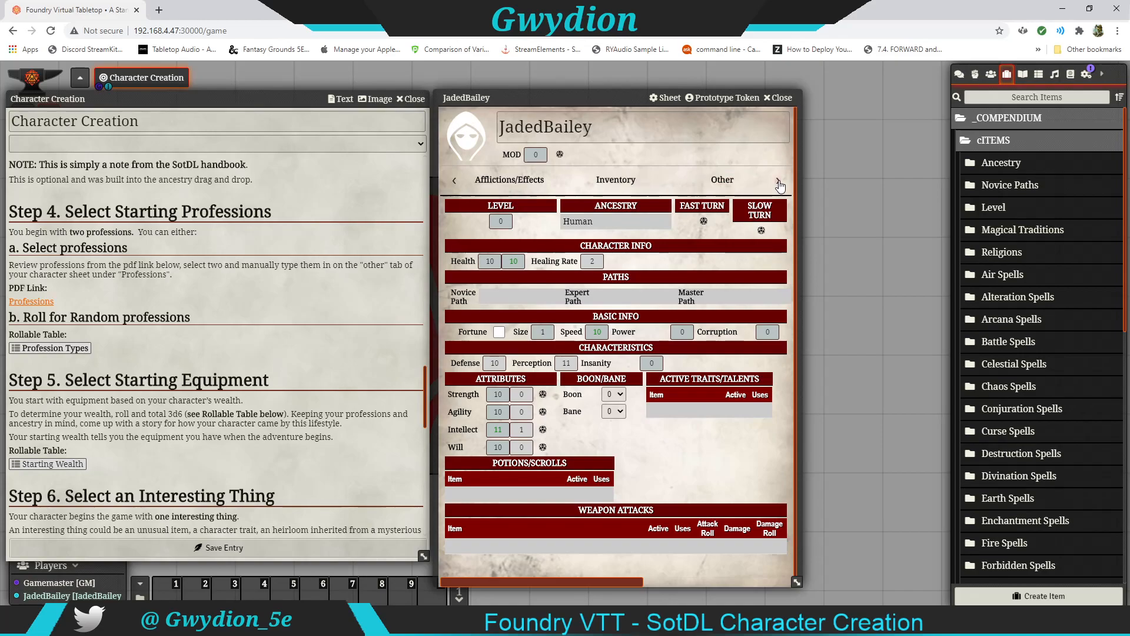
click(722, 179)
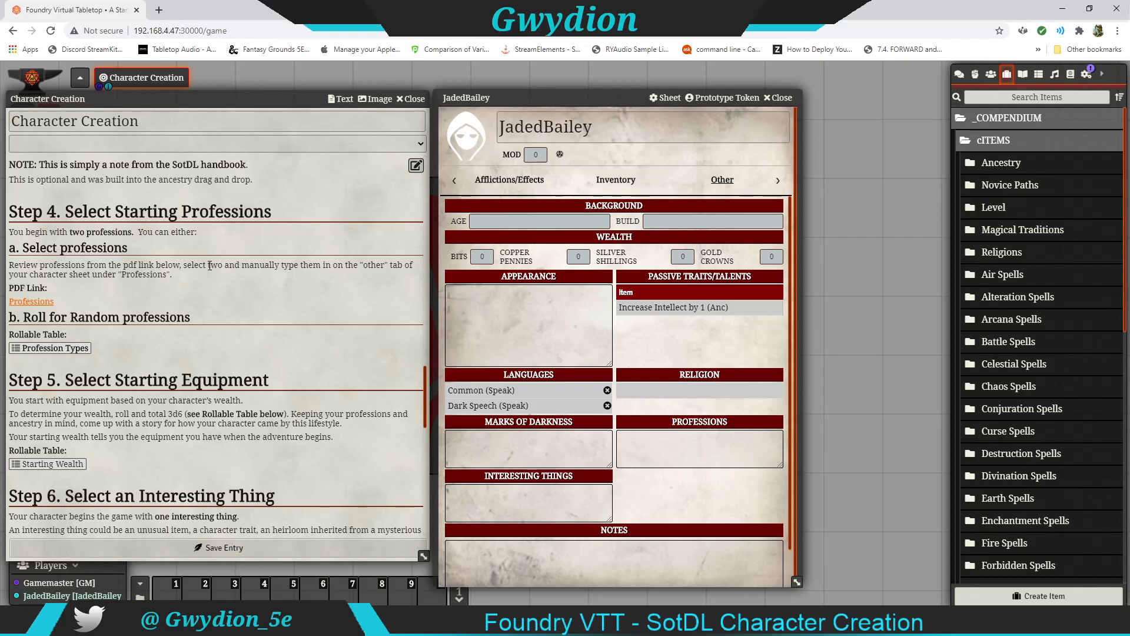
Open the linked Professions PDF, read through its profession types and the Common, Academic, Criminal and Martial tables, and return to Foundry
click(31, 302)
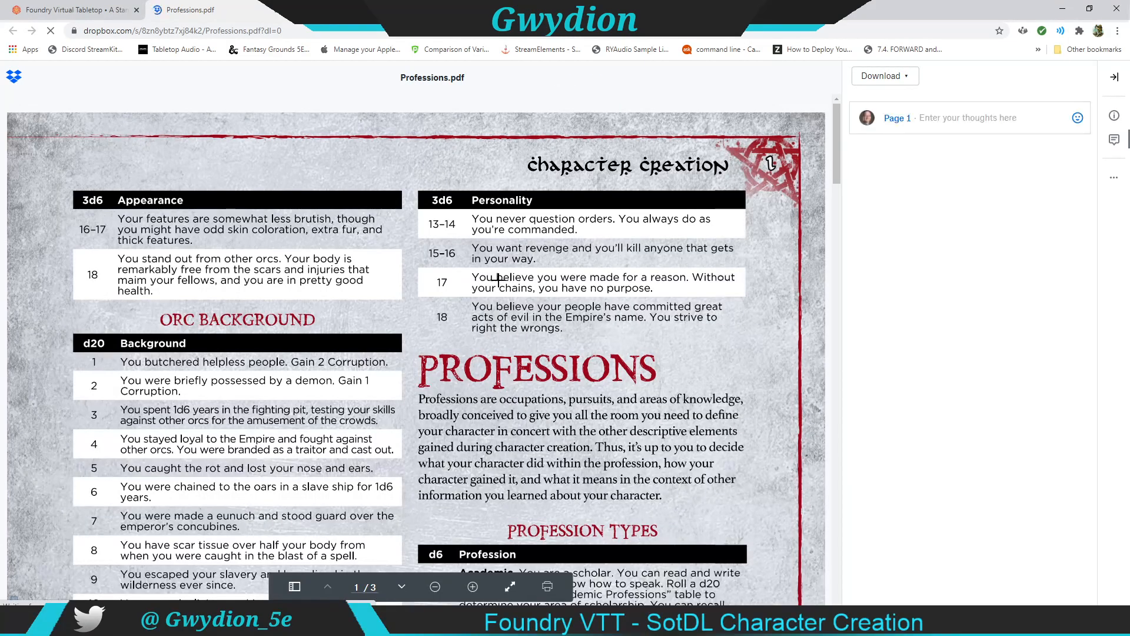
scroll(506, 278, down, 3)
scroll(506, 278, down, 2)
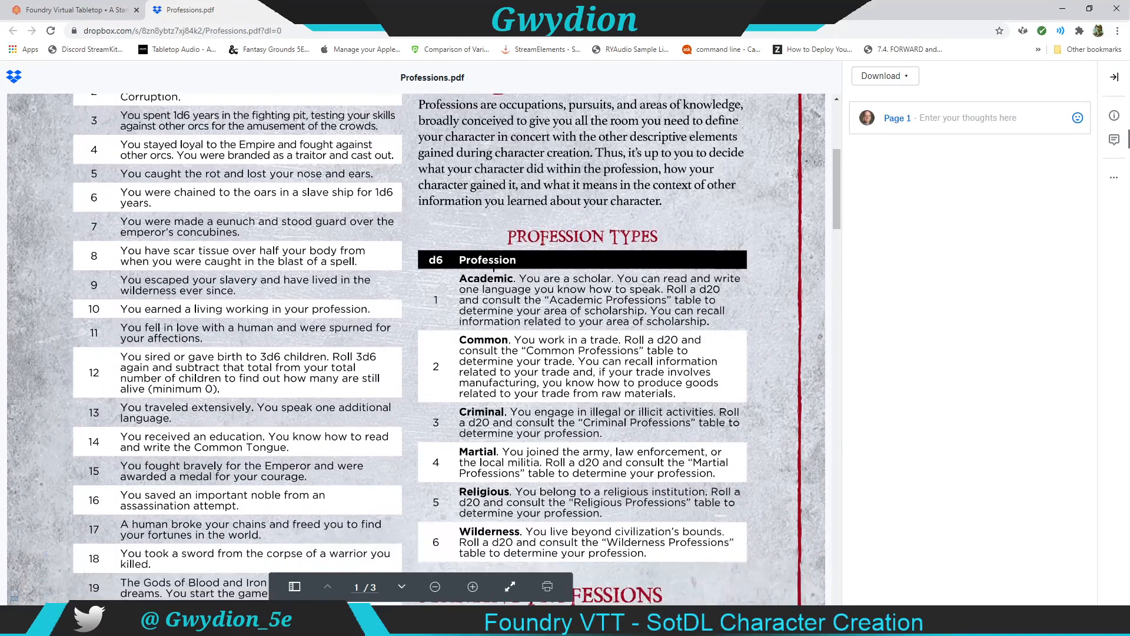
scroll(503, 312, down, 4)
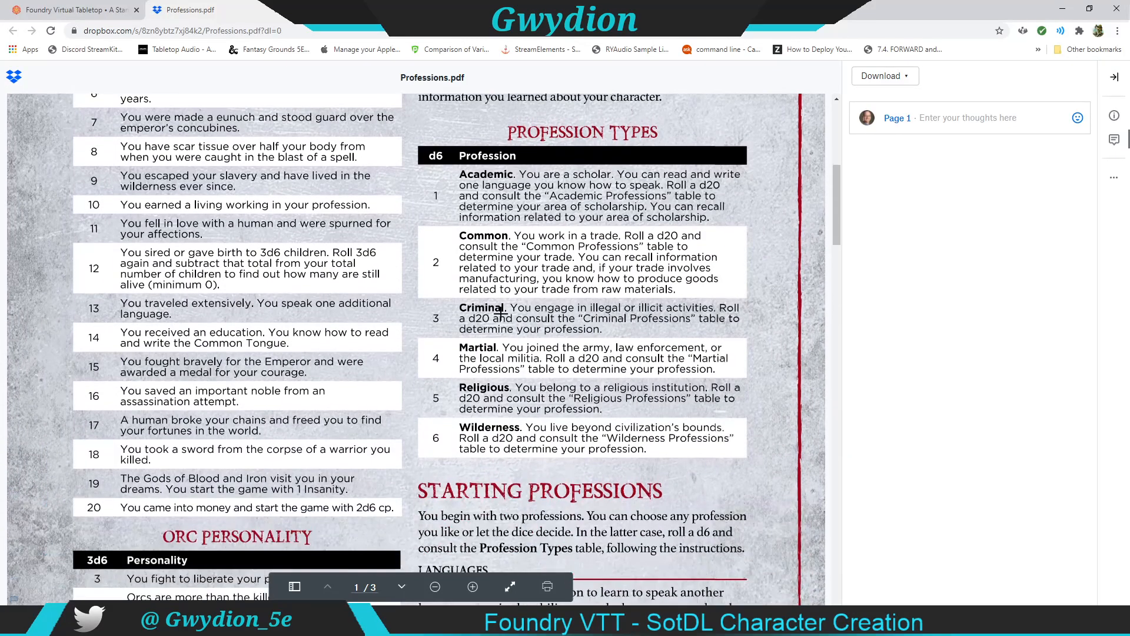
scroll(471, 329, down, 8)
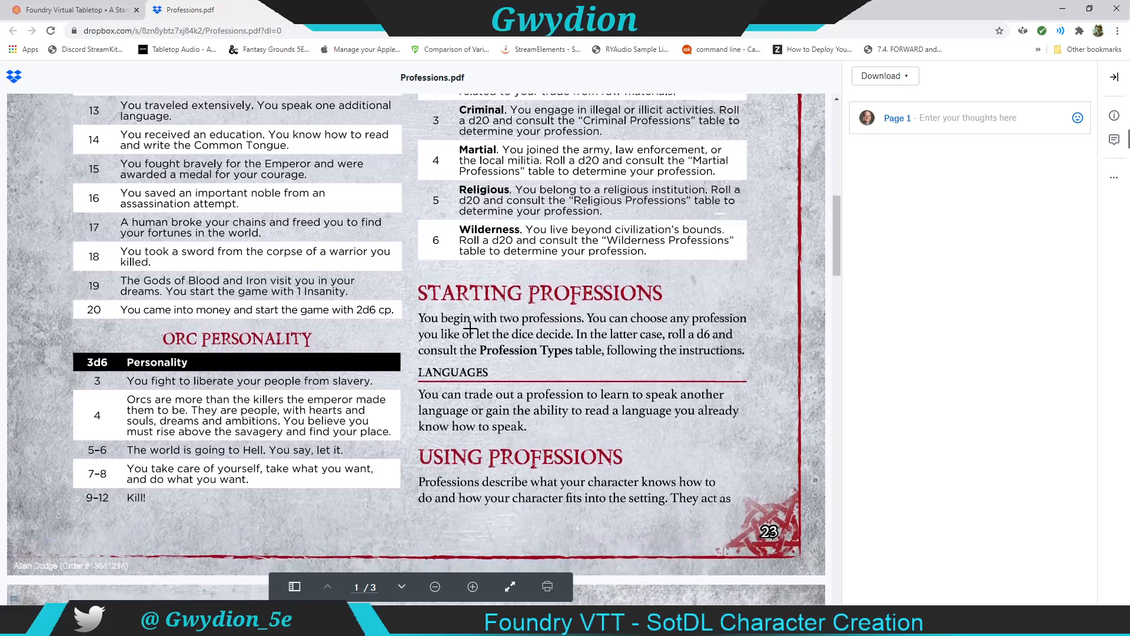
scroll(538, 184, down, 2)
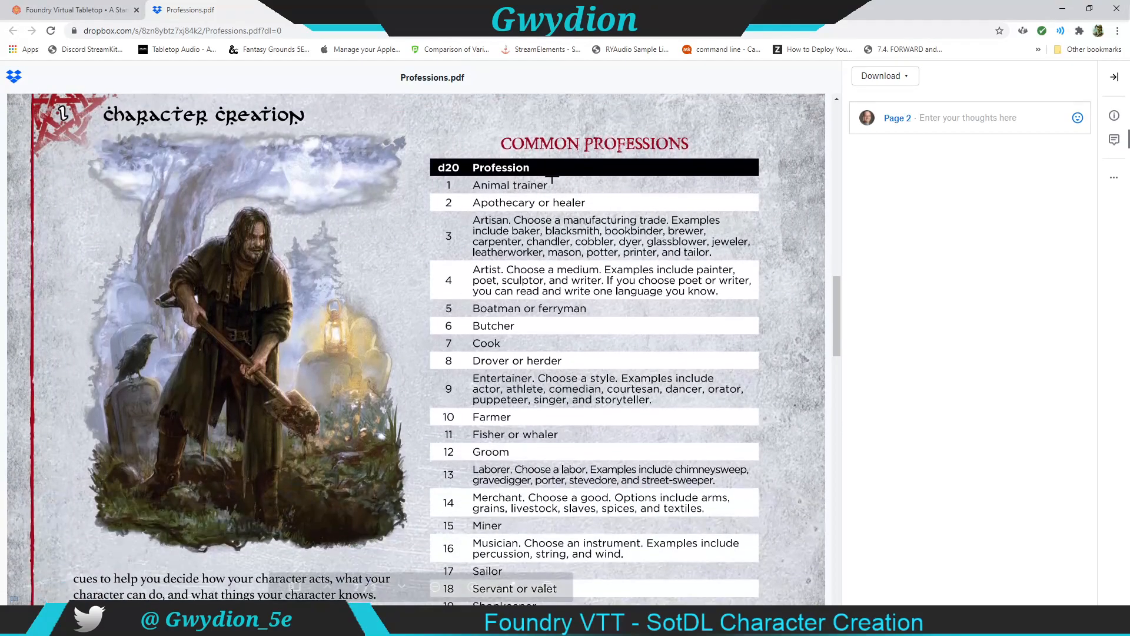
scroll(545, 212, down, 2)
scroll(545, 212, up, 2)
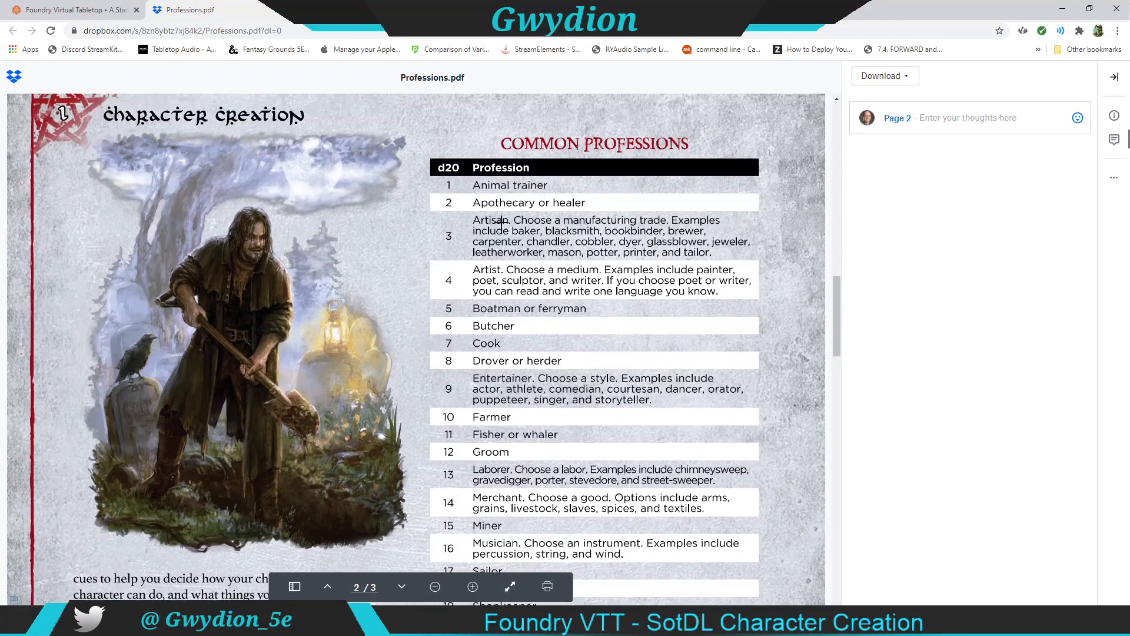
scroll(465, 345, down, 1)
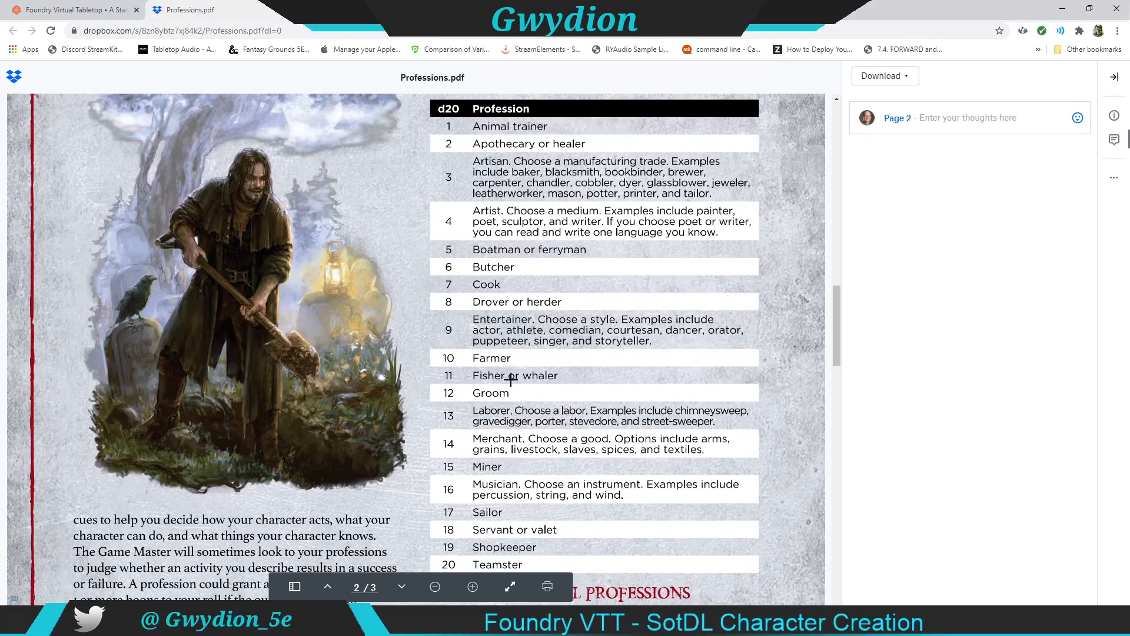
scroll(464, 353, down, 3)
scroll(475, 342, down, 5)
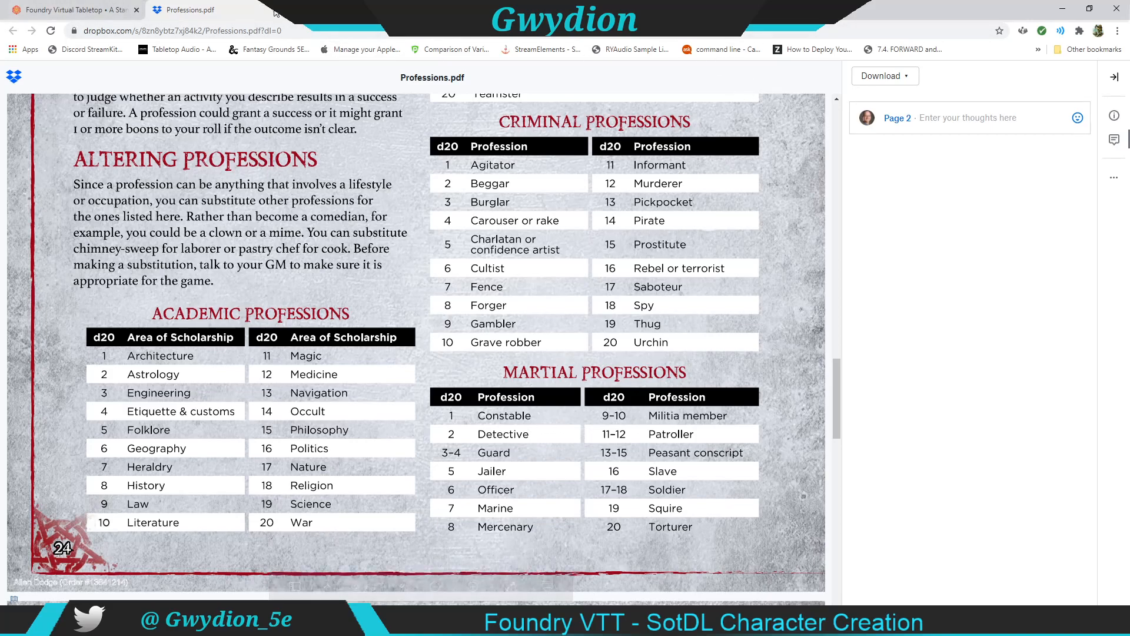
click(86, 12)
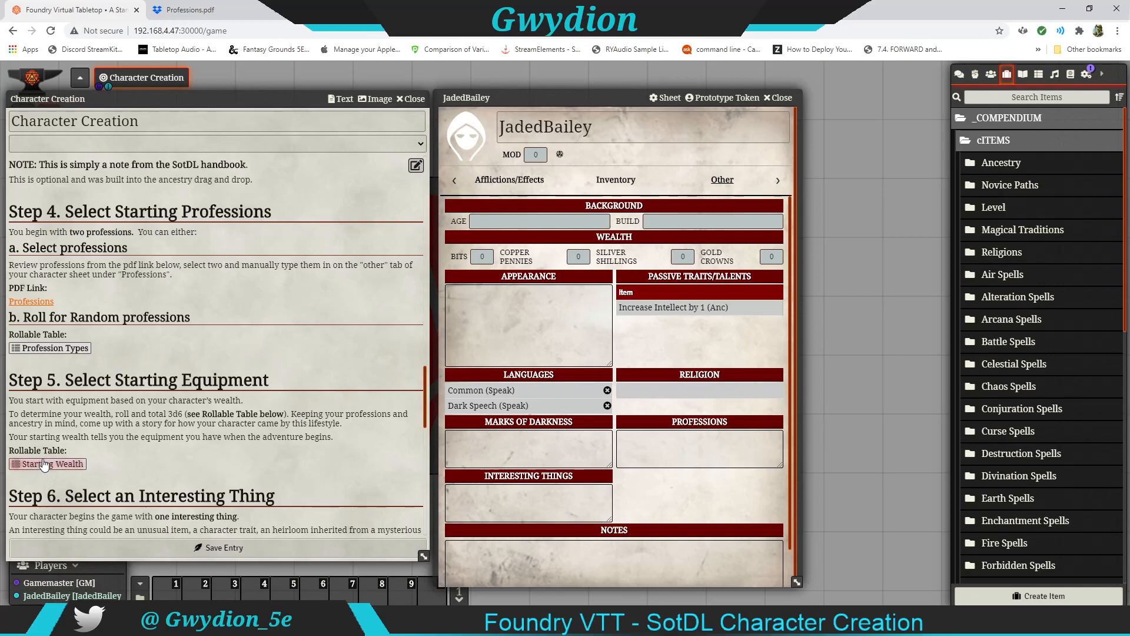
Roll on the journal's Profession Types table with the chat log shown, and record "Wilderness - Guide" under Professions on the sheet
click(59, 349)
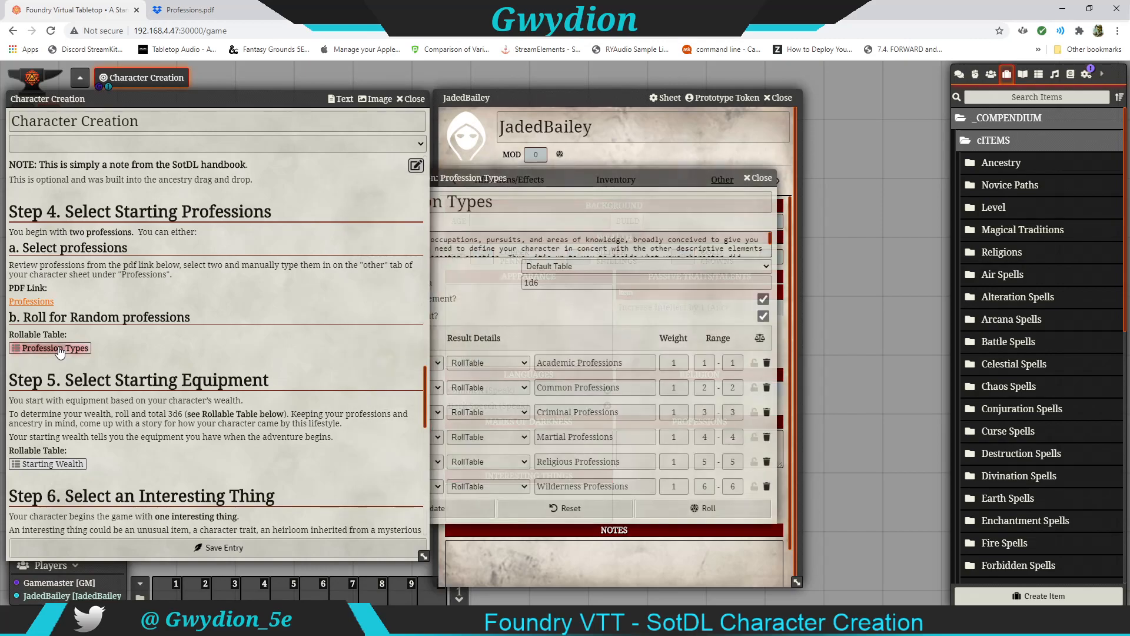
drag(573, 183, 231, 162)
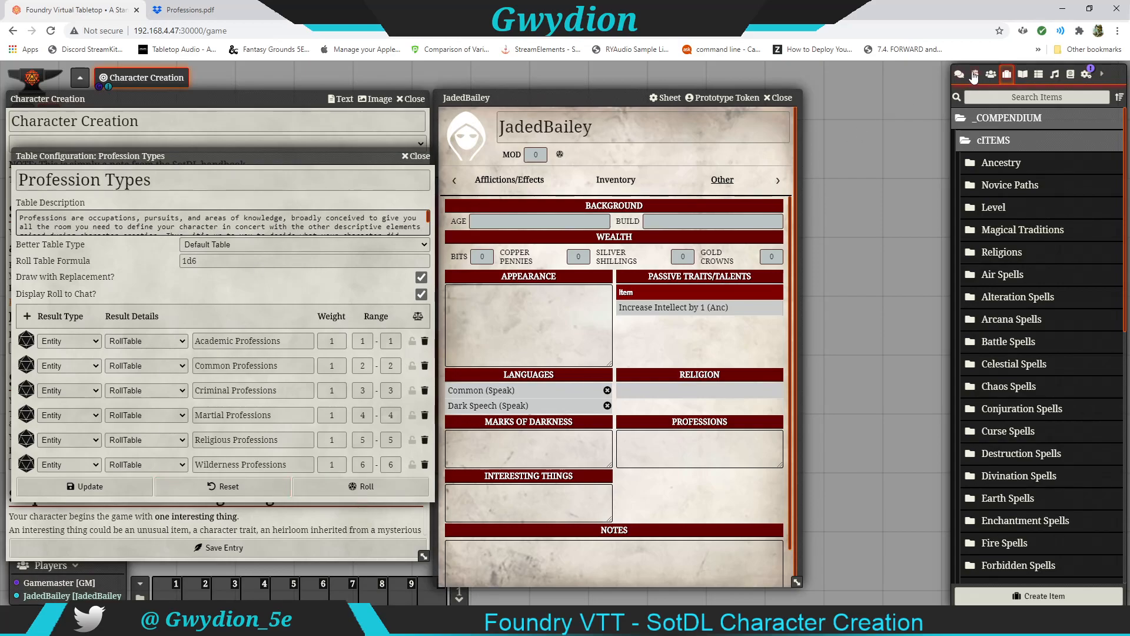
click(959, 75)
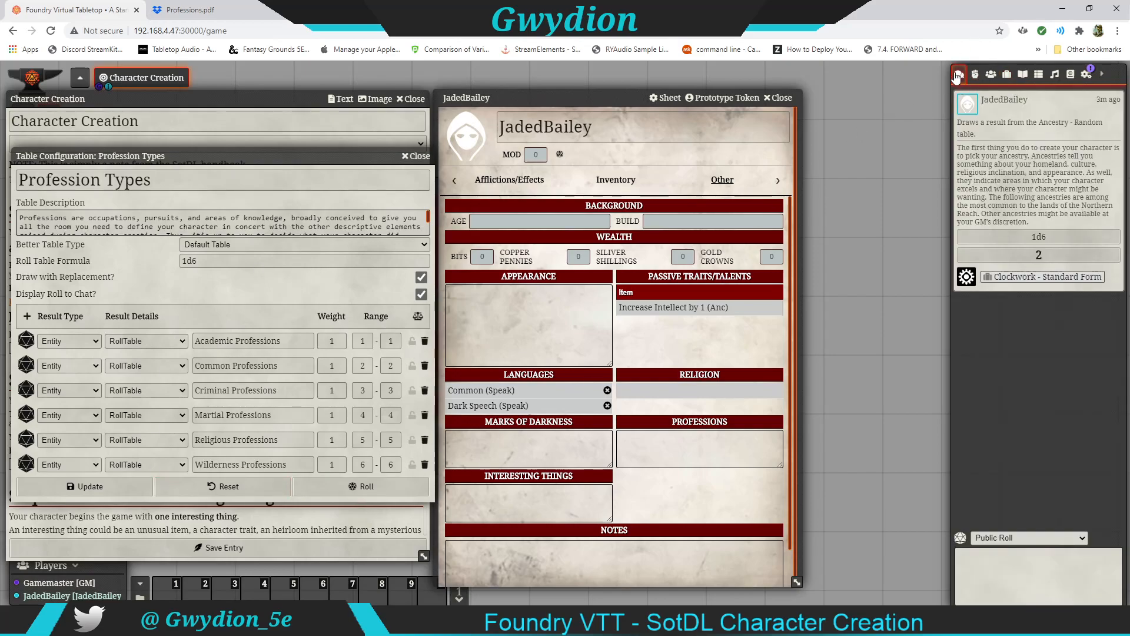
click(389, 488)
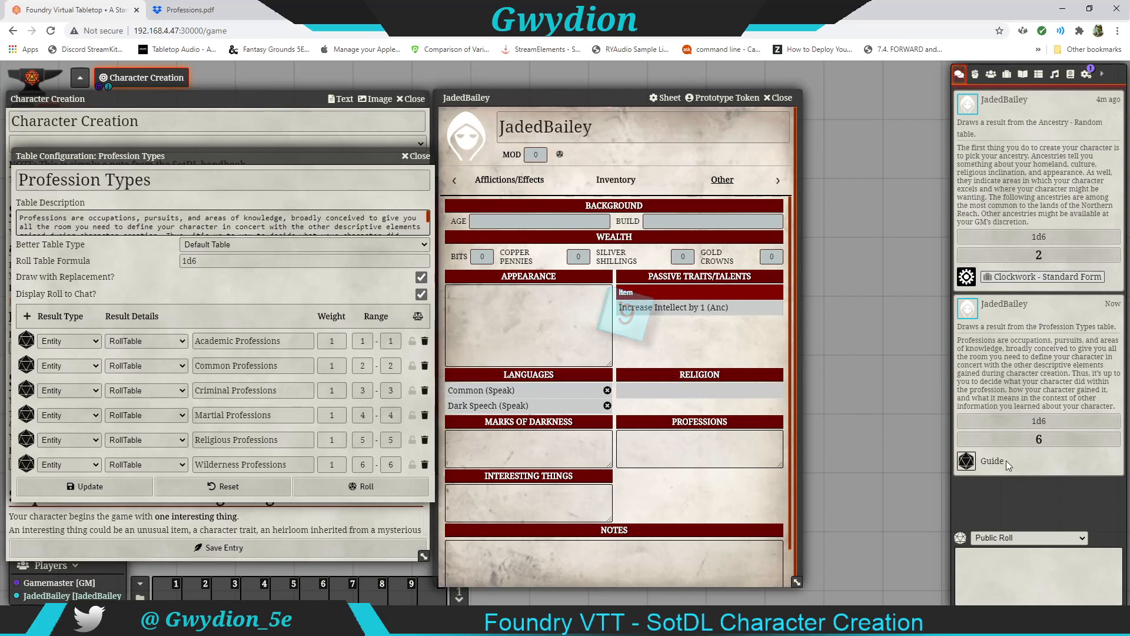
click(697, 444)
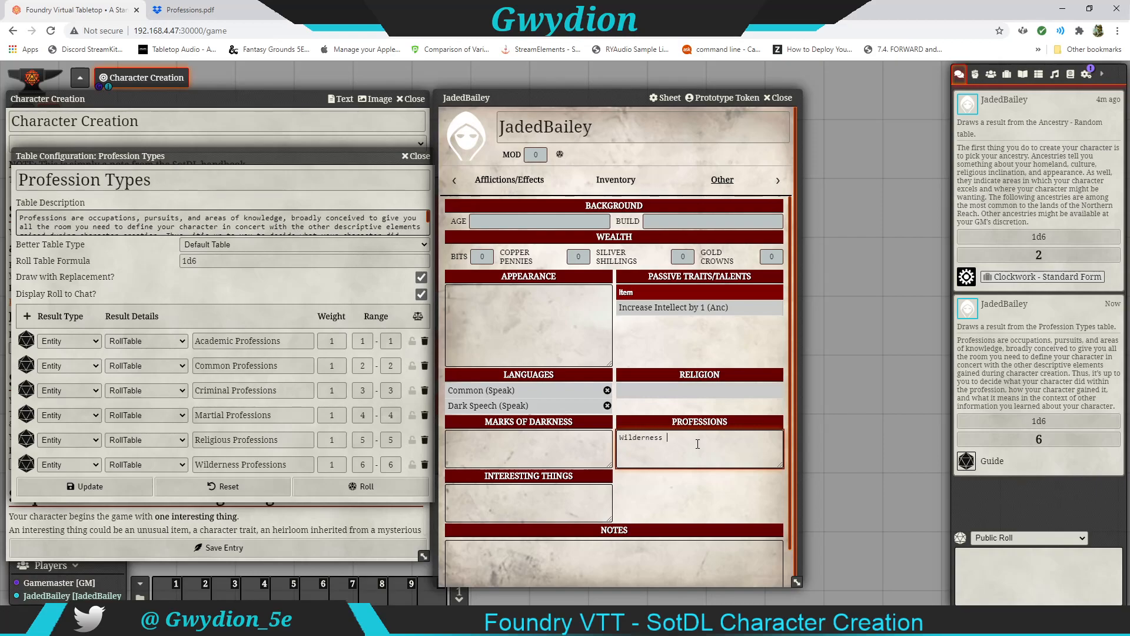
text(Wilderness - Guide)
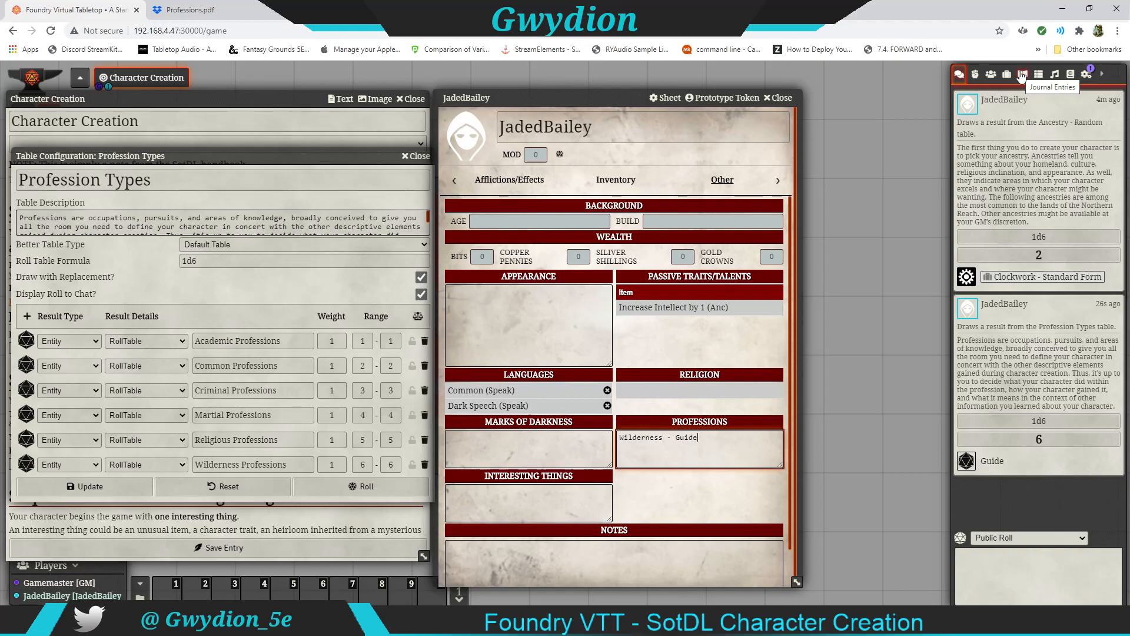
Examine the entries of the Wilderness Professions rollable table from the Profession Types folder, and close it
click(1022, 75)
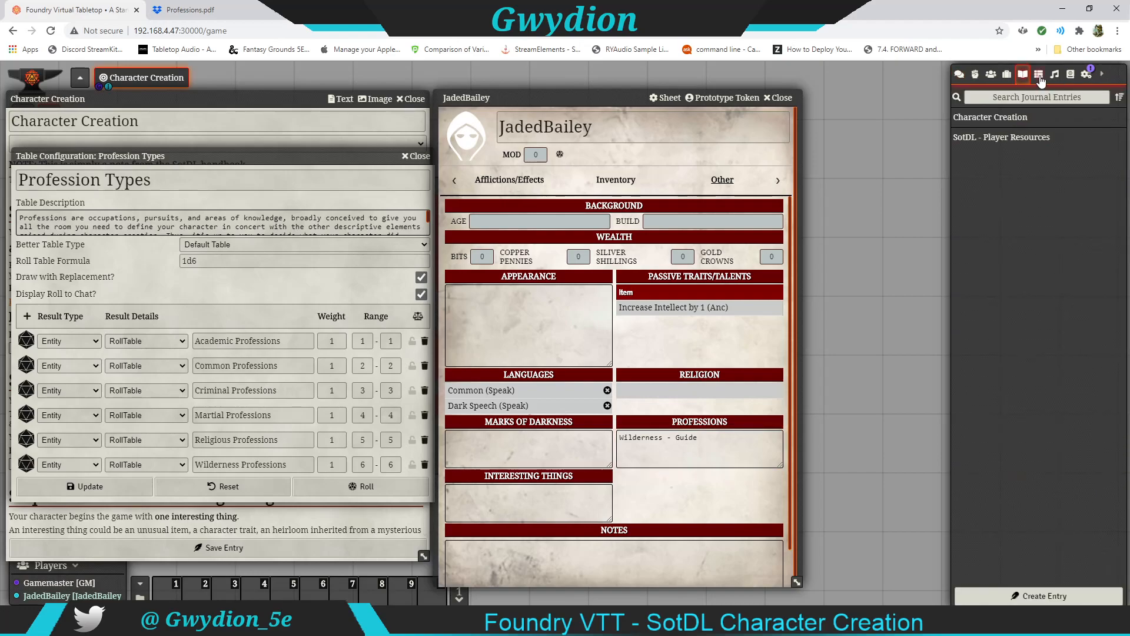
click(1040, 76)
click(1001, 140)
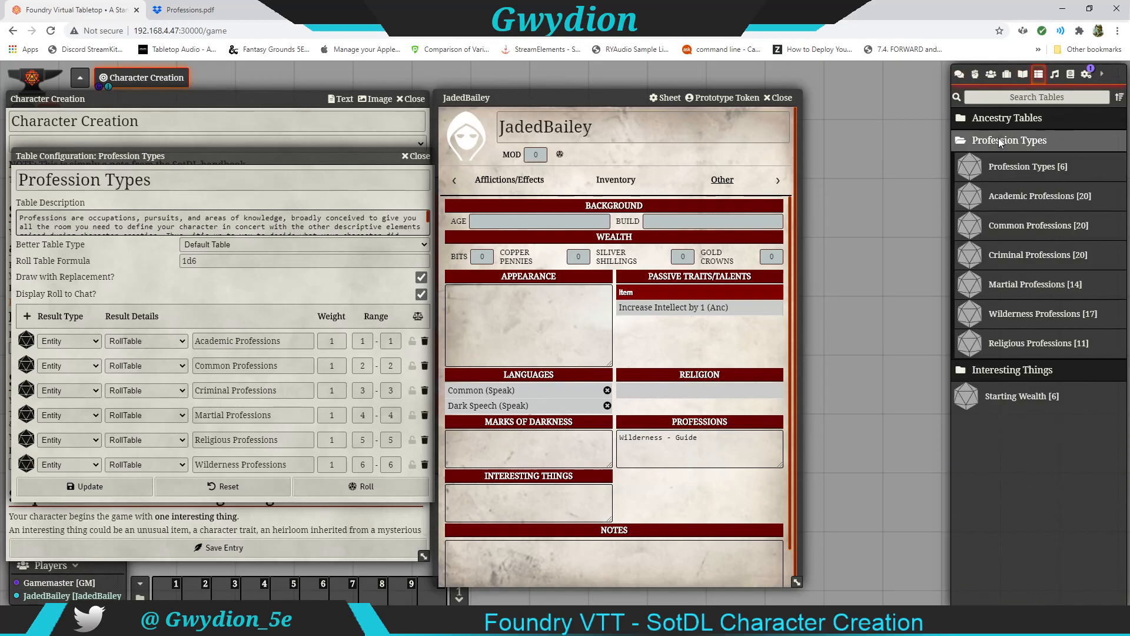
click(1024, 318)
scroll(529, 580, down, 3)
scroll(520, 503, up, 3)
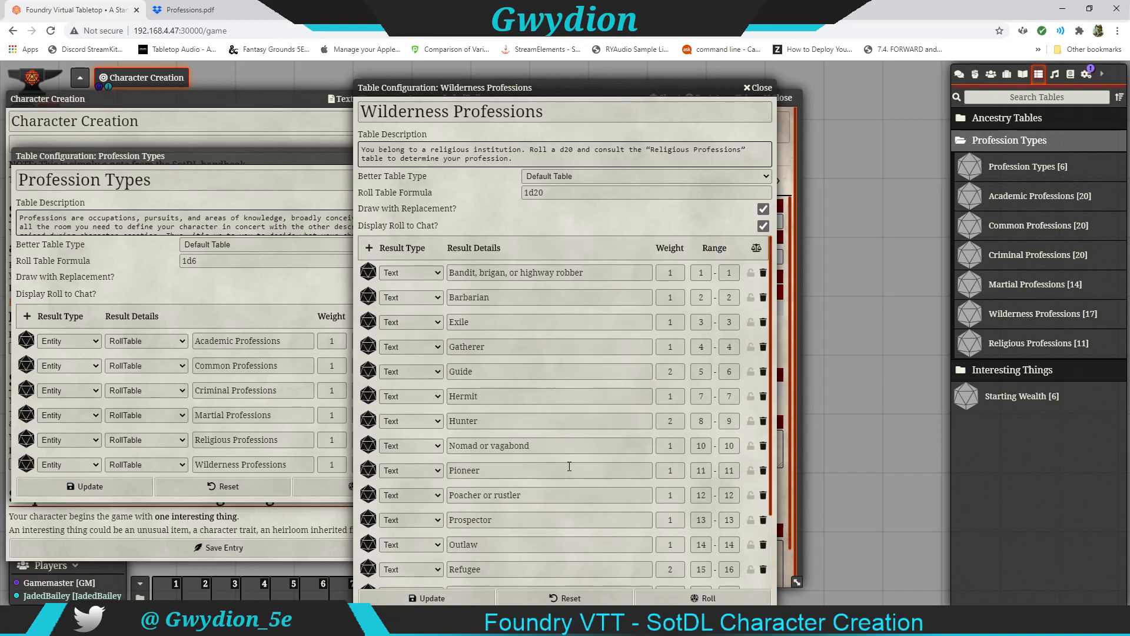
scroll(569, 466, down, 3)
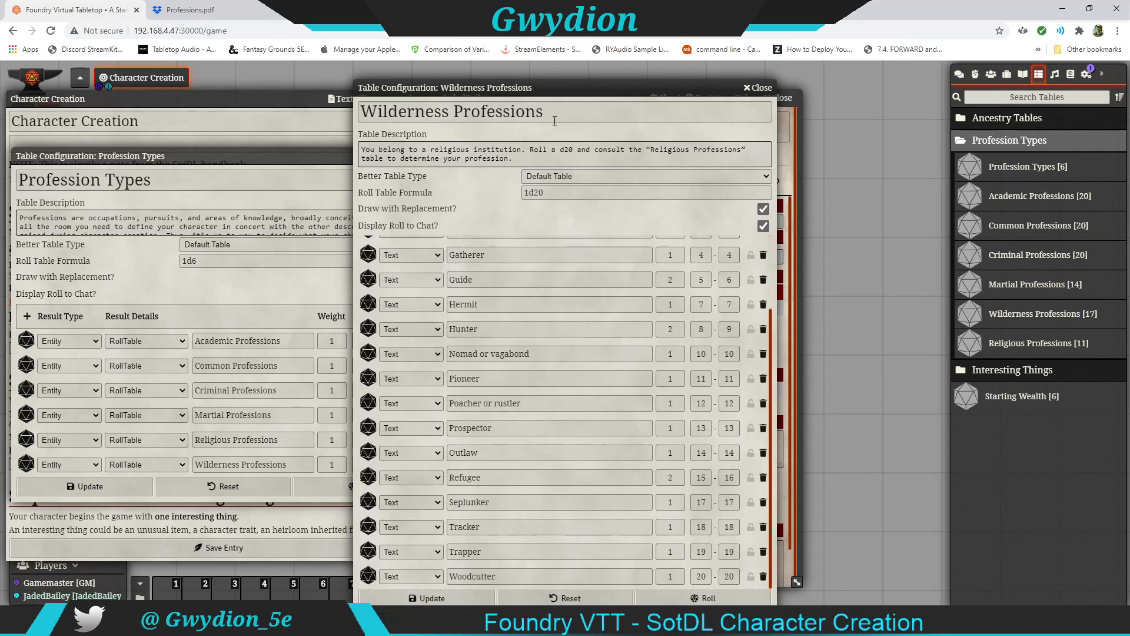
mouse_move(580, 88)
mouse_down()
mouse_move(333, 19)
mouse_move(246, 18)
mouse_move(572, 73)
mouse_up()
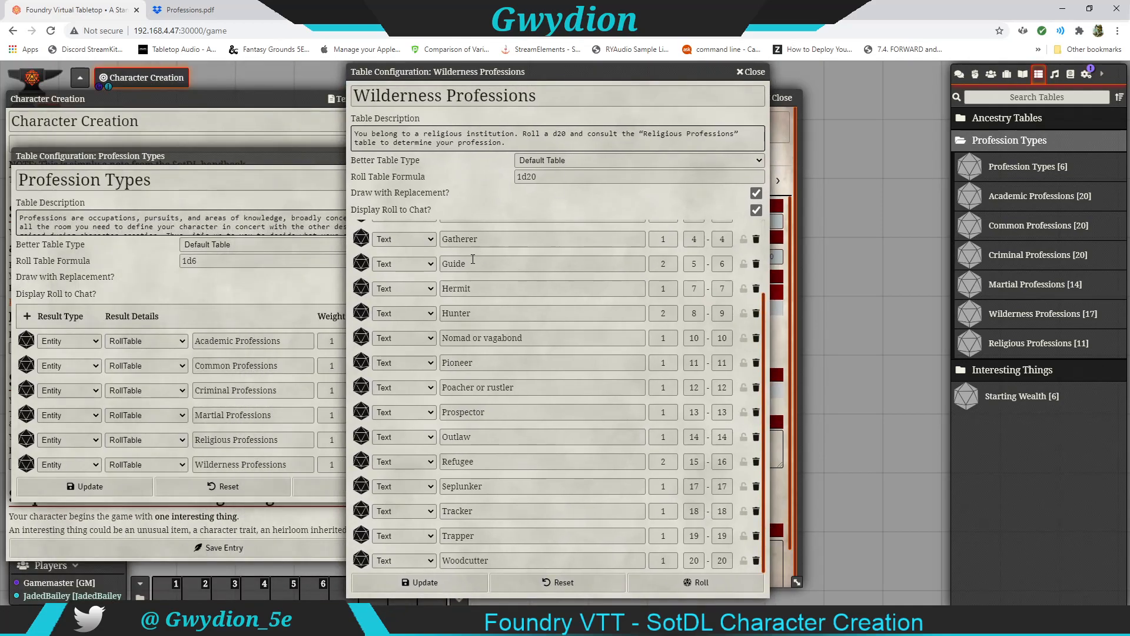
click(754, 71)
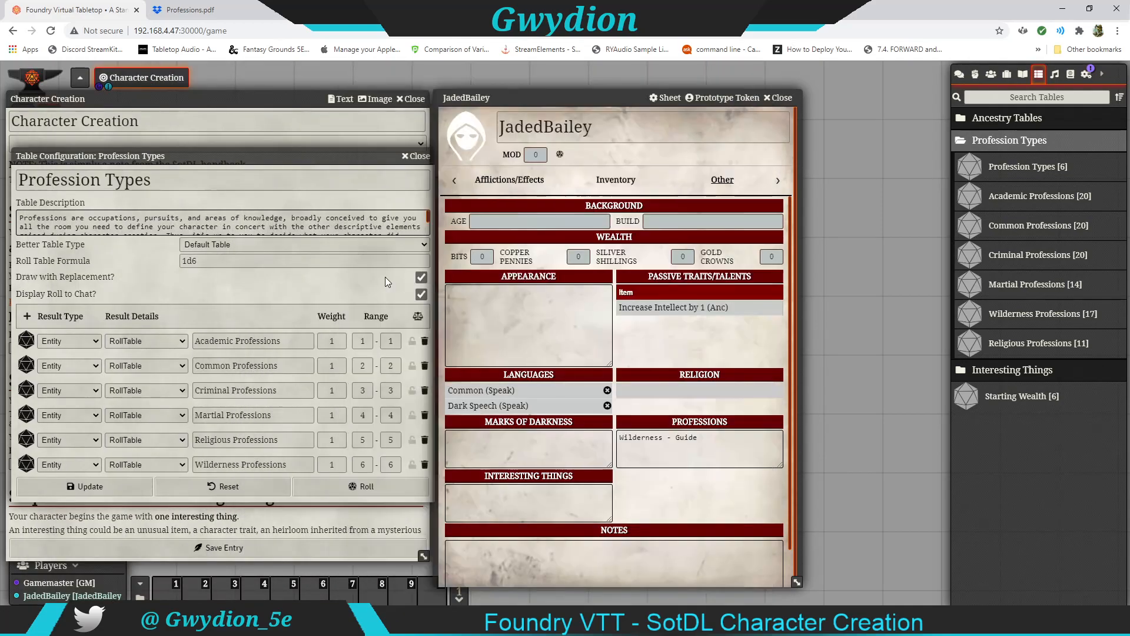
Roll the Profession Types table again, add "Academic - Philosophy" as a second line under Professions, and close the table
click(361, 486)
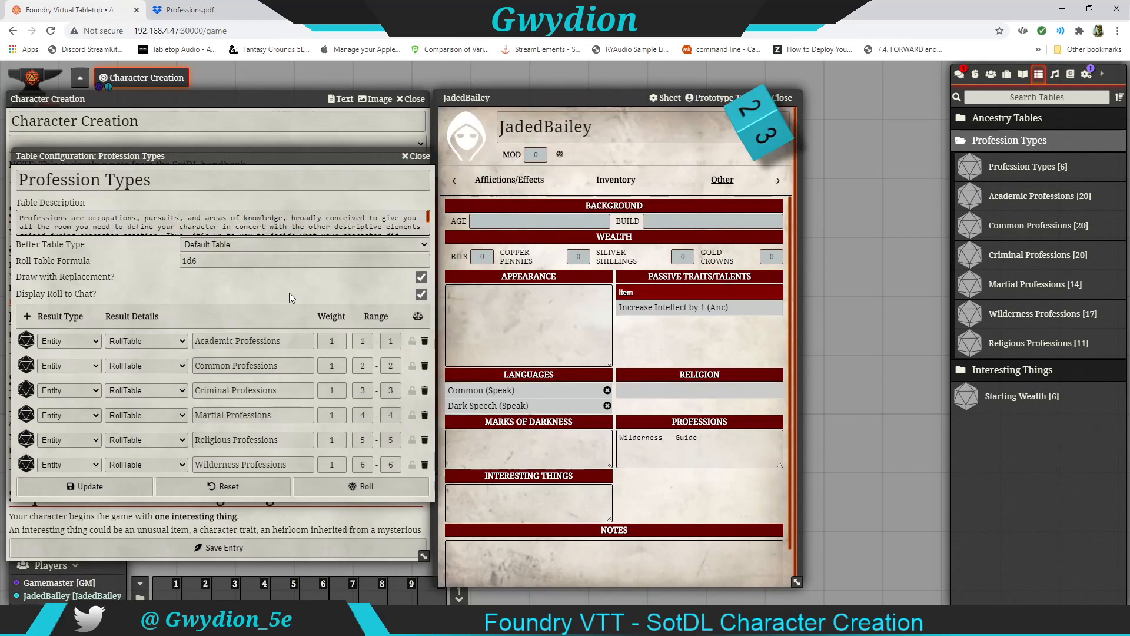
click(686, 452)
click(959, 74)
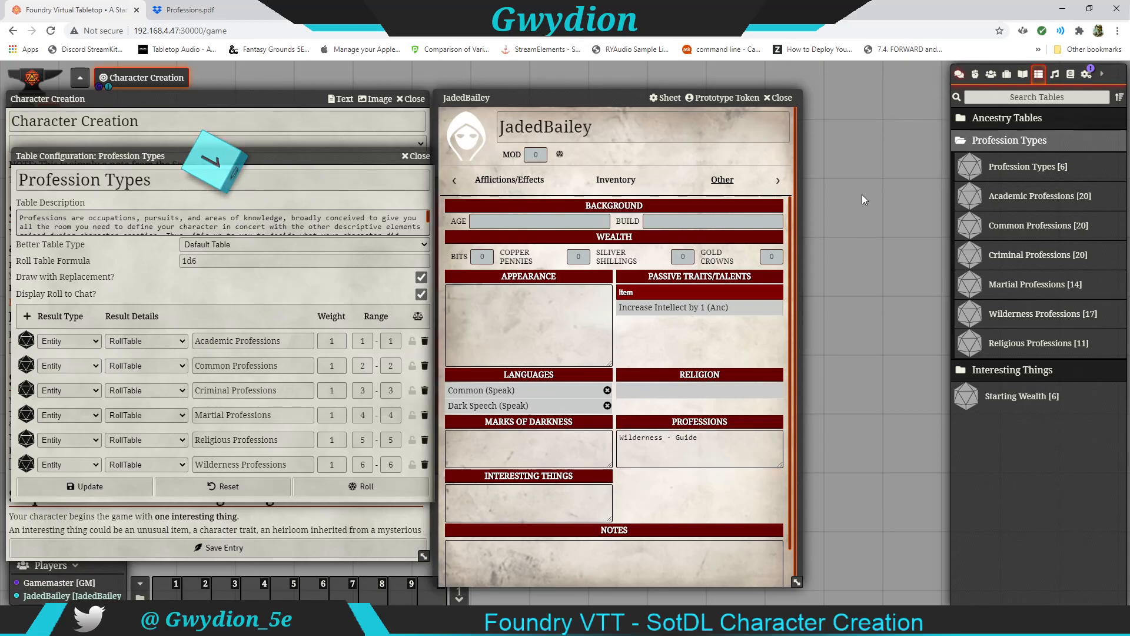
click(639, 447)
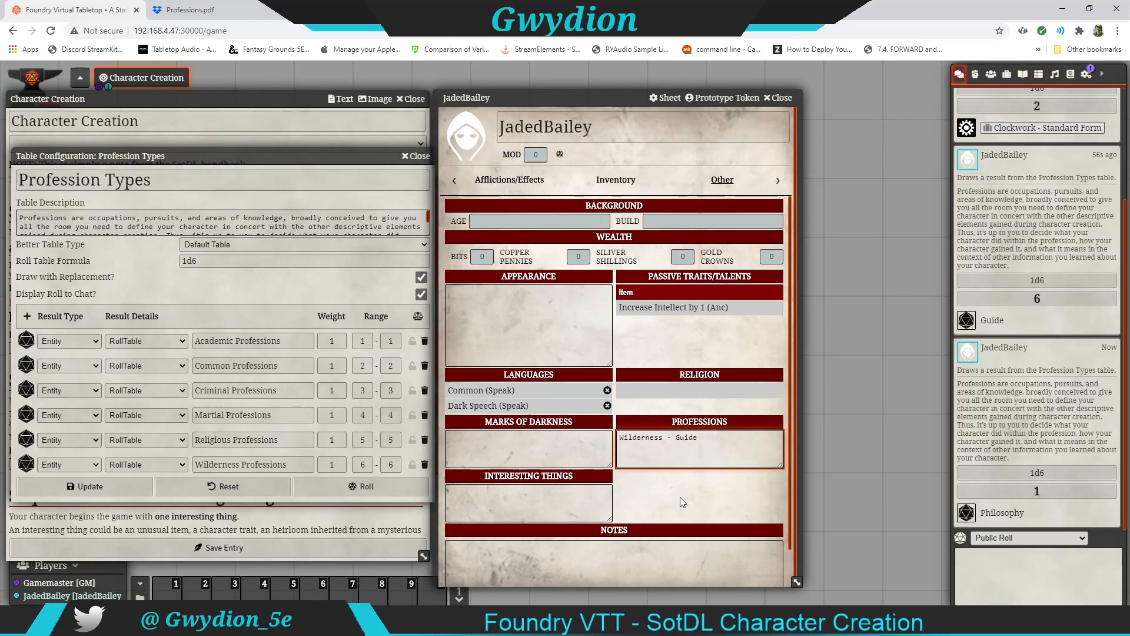
key(Return)
text(Academic - Philosophy)
click(416, 156)
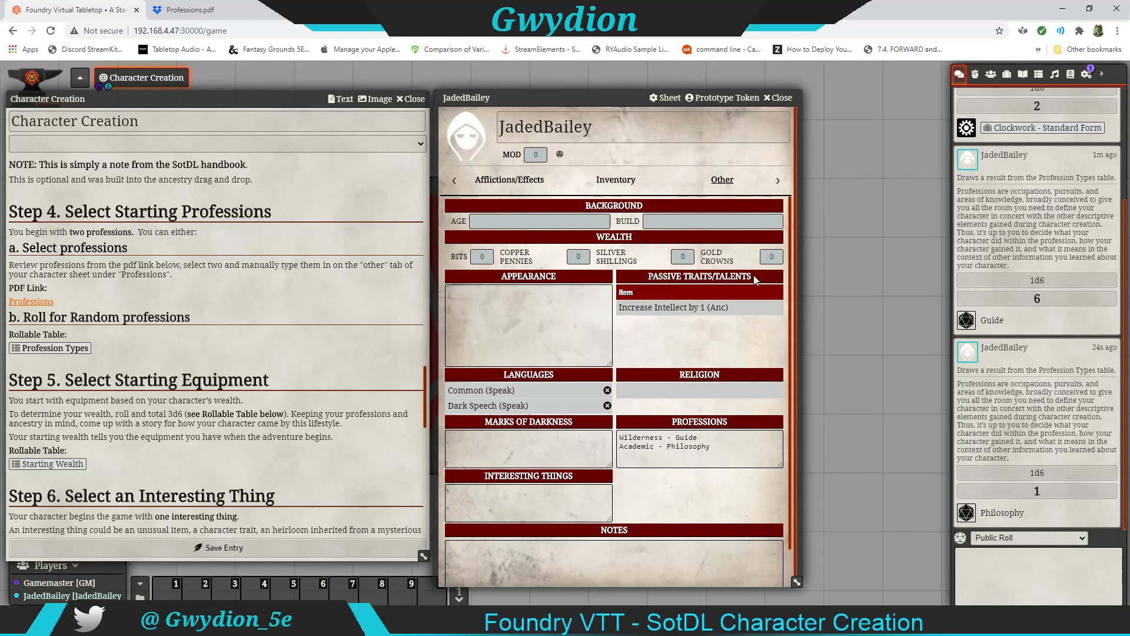
Check the Increase Intellect by 1 (Anc) passive trait's details, close them, and bring the sheet's Bio and Main section names back into view
click(661, 309)
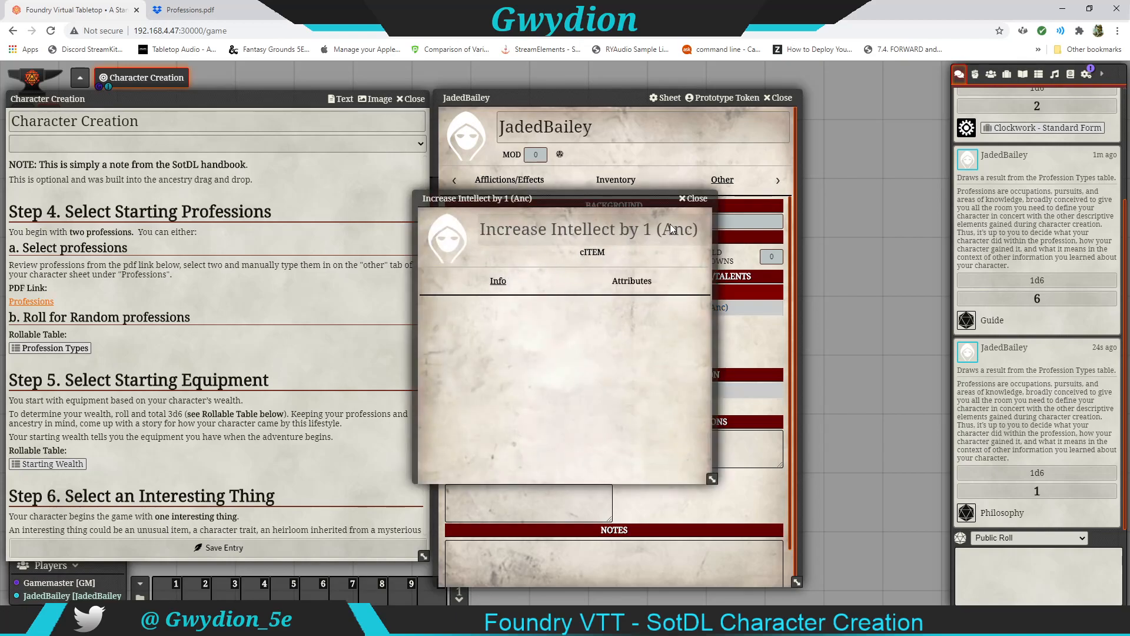
click(700, 197)
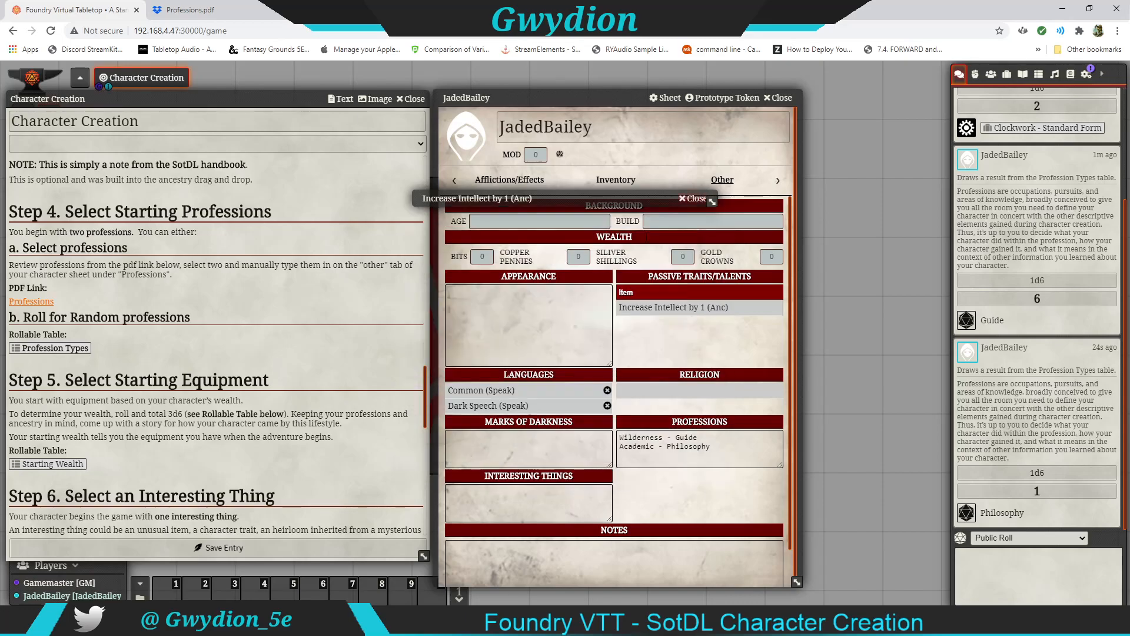
click(455, 182)
click(455, 183)
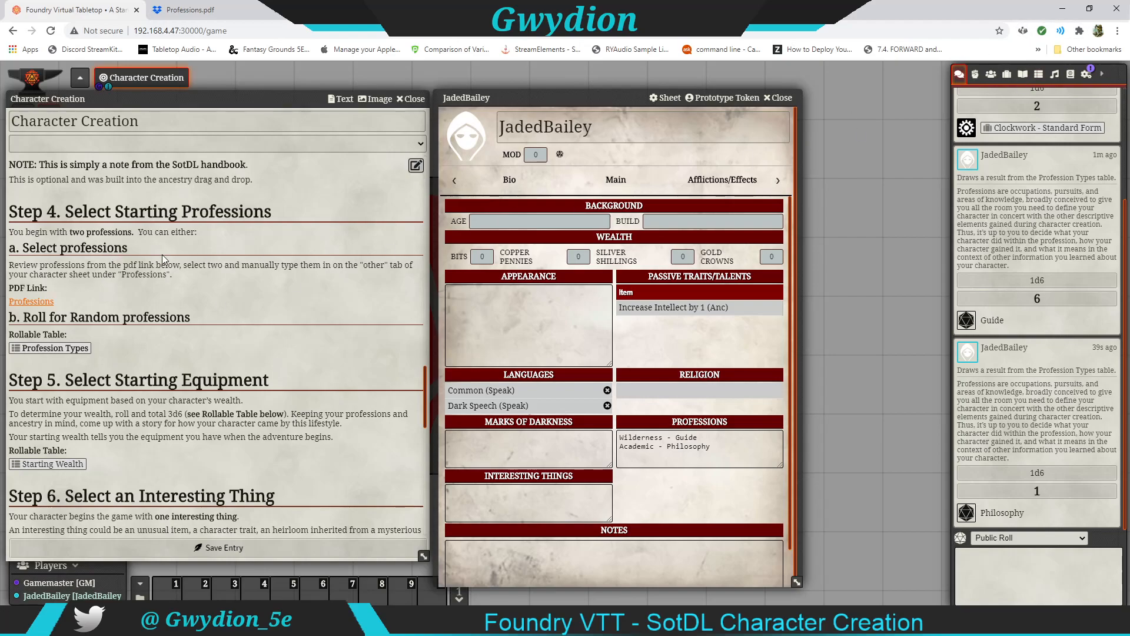
In the rollable tables, collapse the Profession Types folder and expand the Human Tables folder within Ancestry Tables
click(1042, 75)
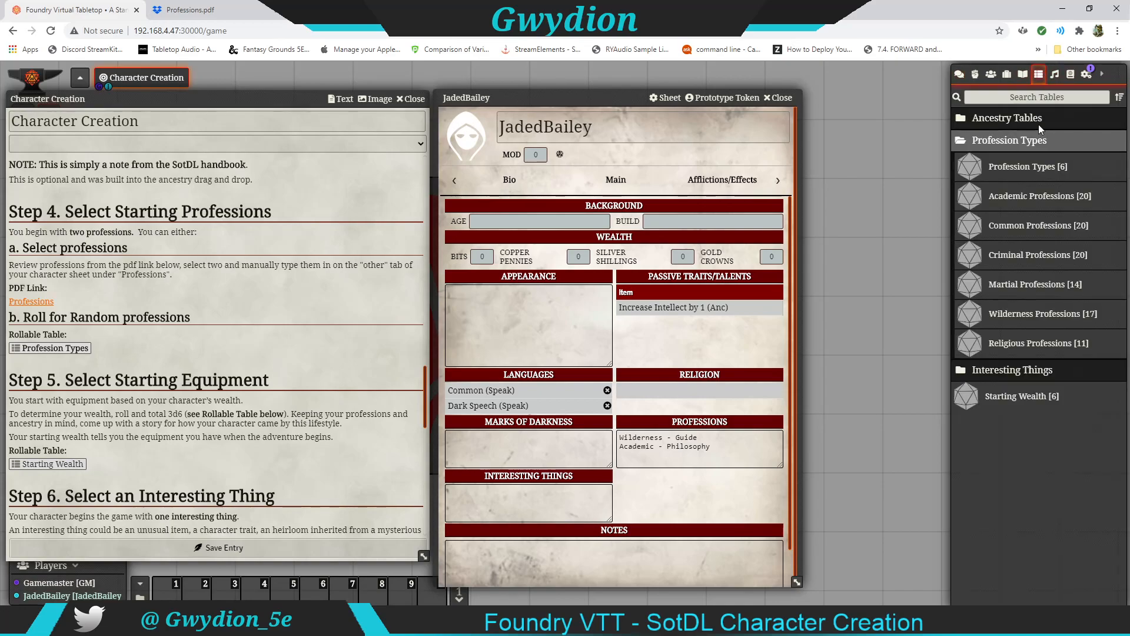
click(1017, 122)
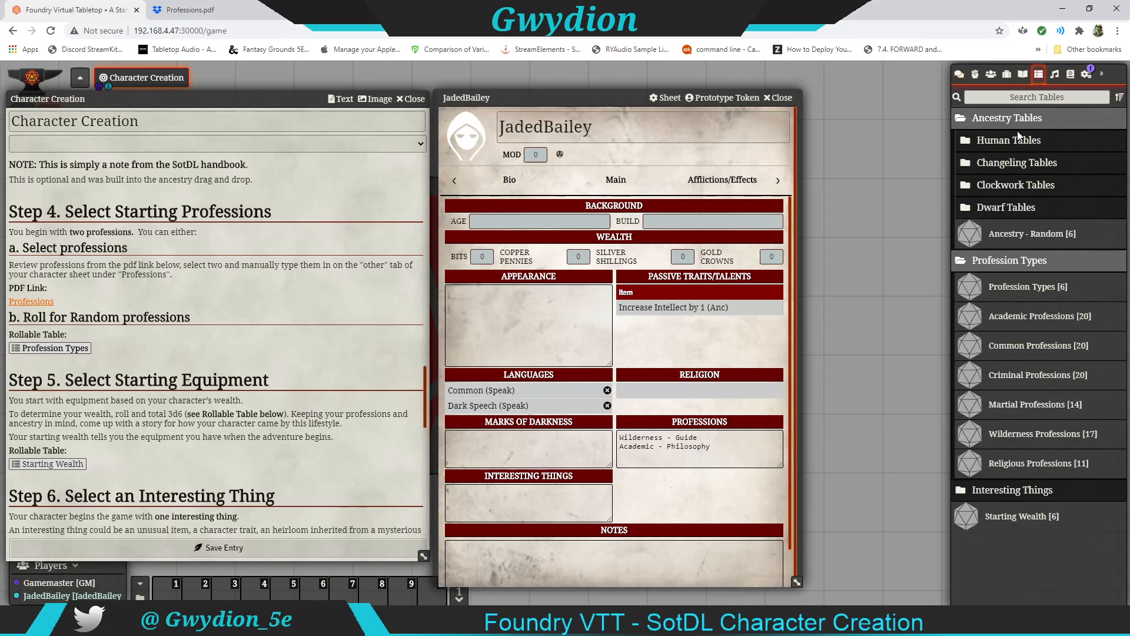
click(1006, 259)
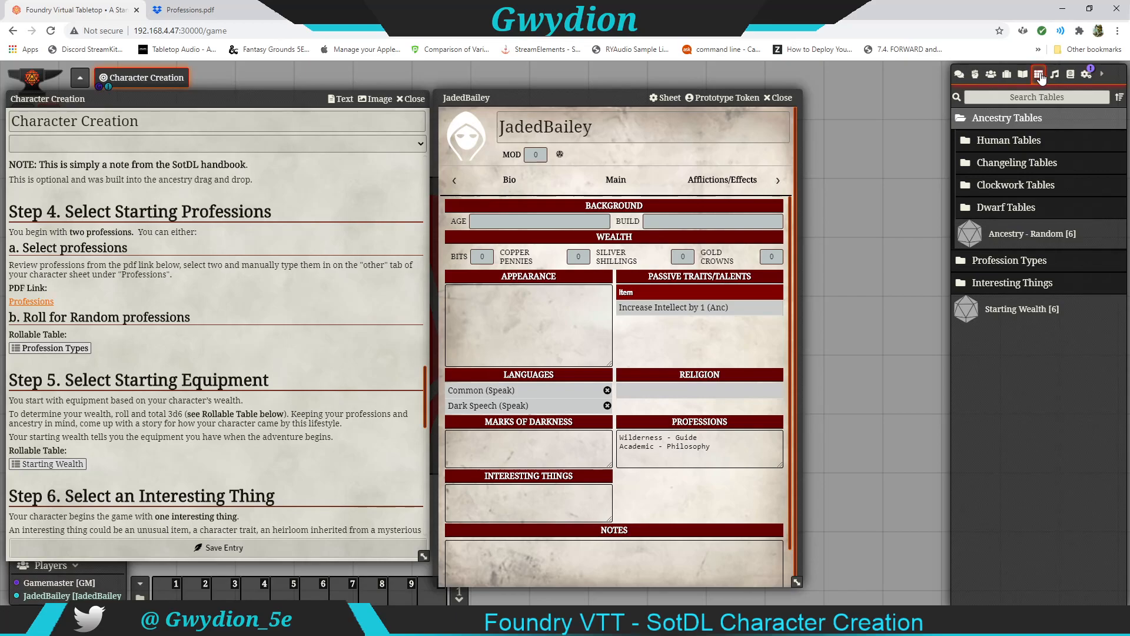
click(1006, 140)
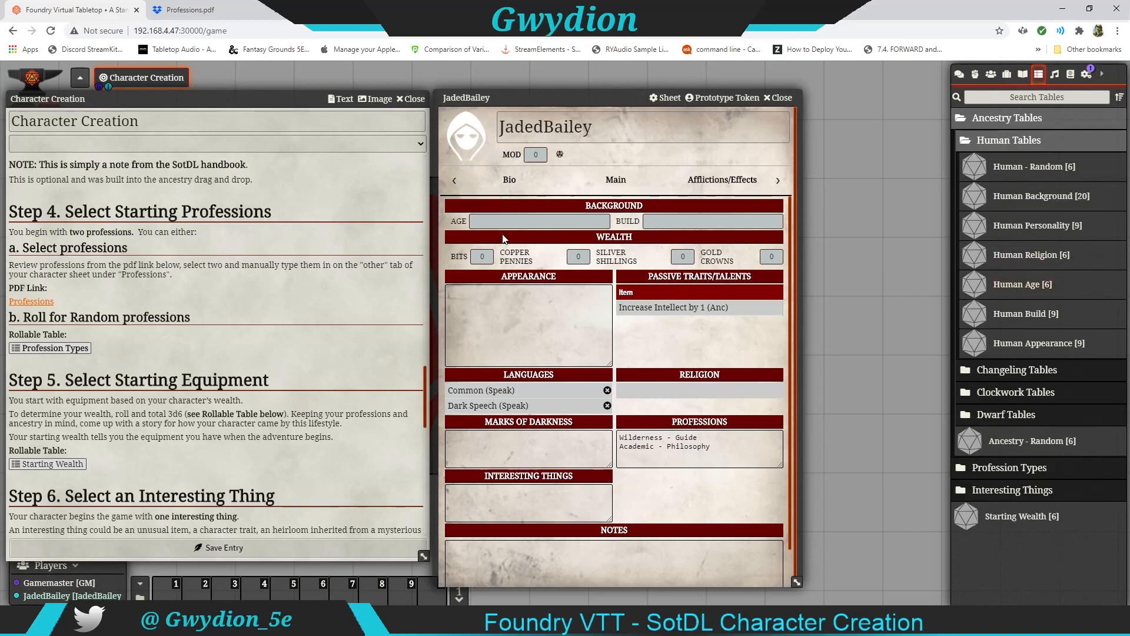
Roll the Human Age table, check the result in the chat log, and set the character's age to 22
click(1006, 284)
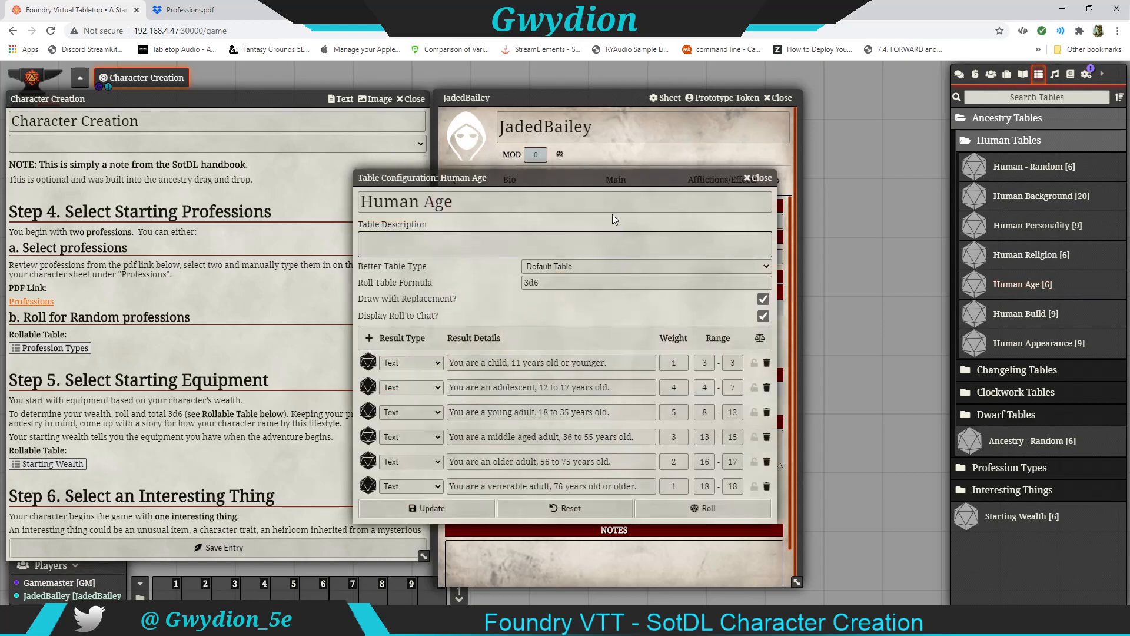
drag(612, 182, 350, 148)
click(465, 475)
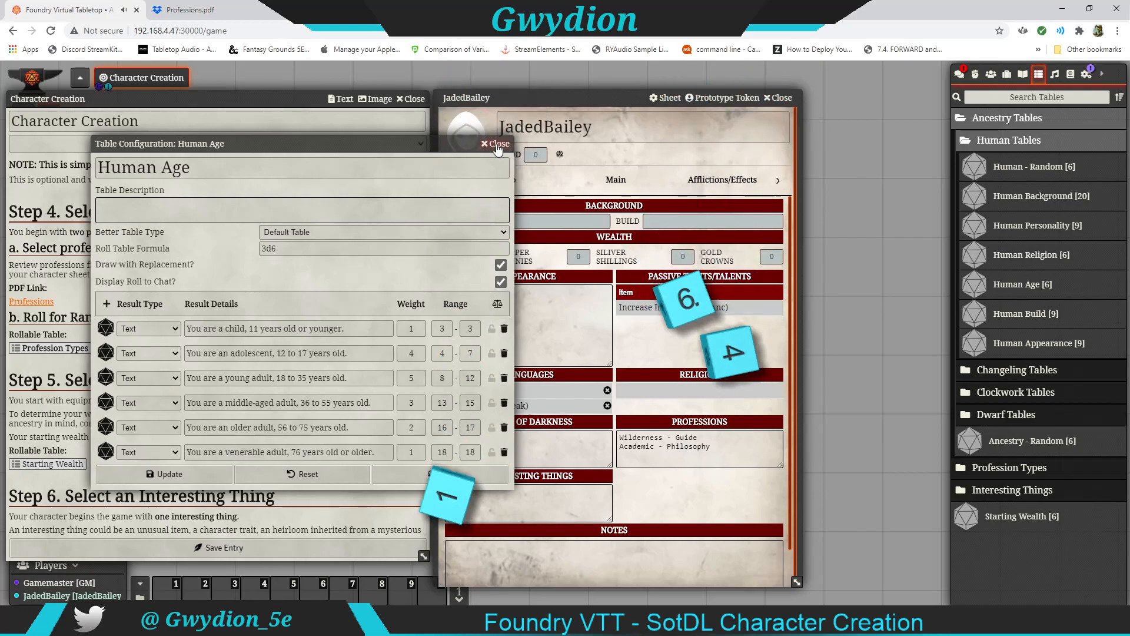
click(496, 143)
click(959, 74)
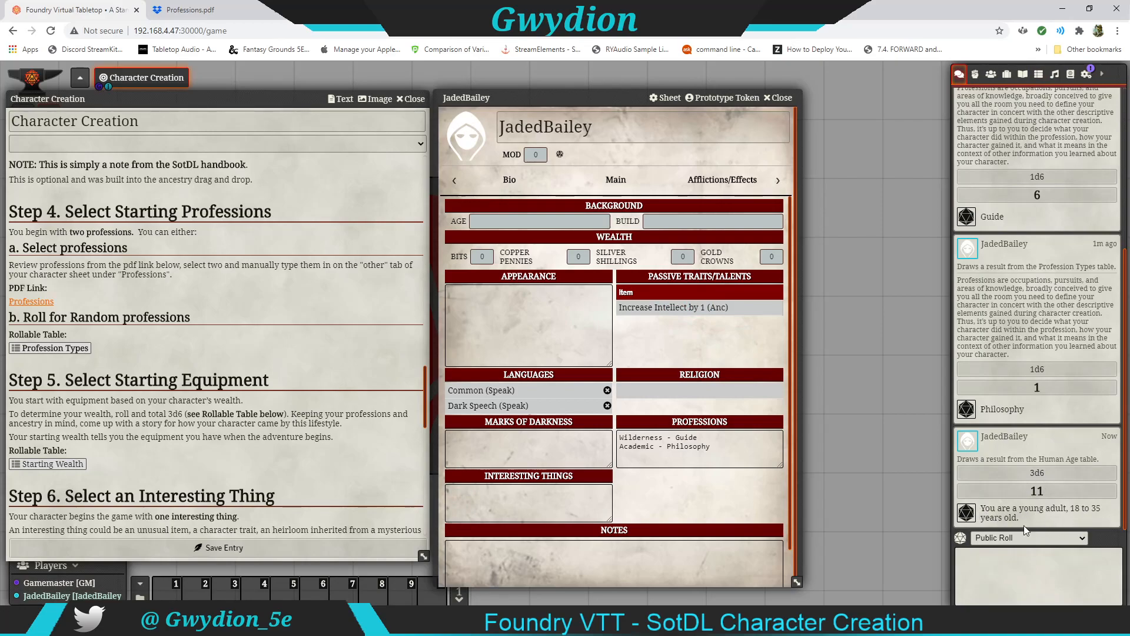
click(541, 220)
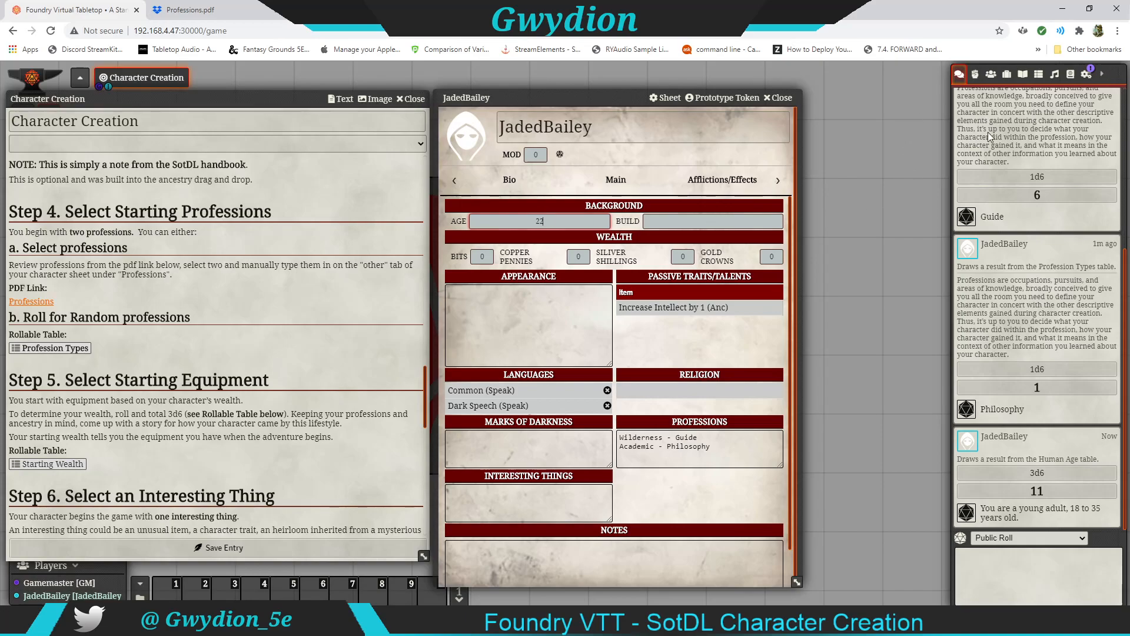
Roll the Human Build table, check the result in the chat log, and enter "Short and thin" as the build
click(1038, 75)
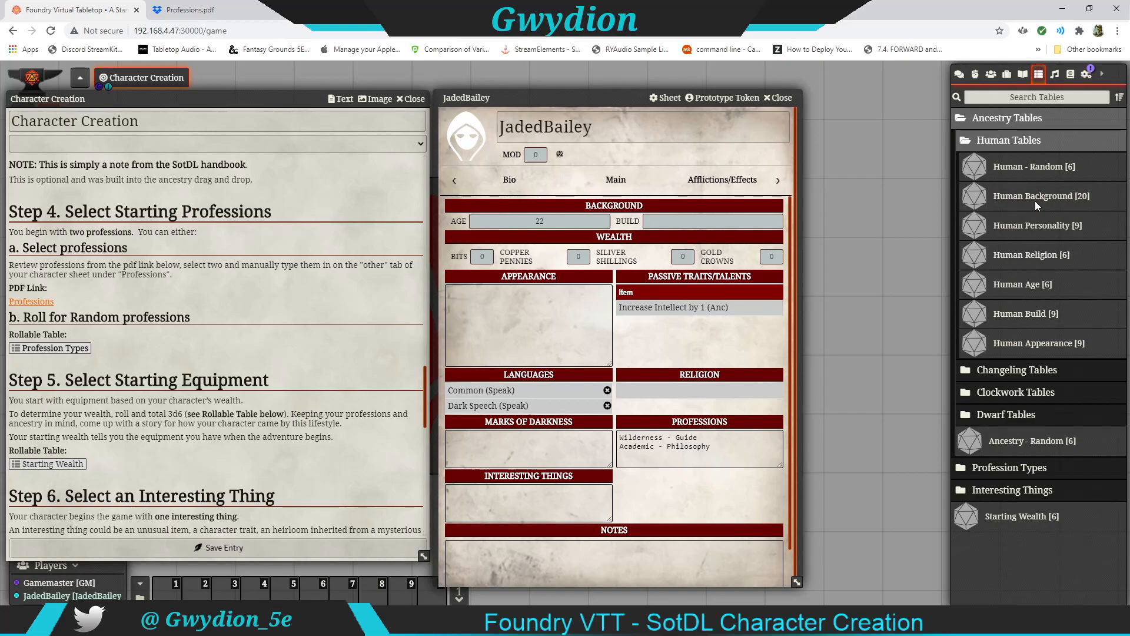
click(1013, 315)
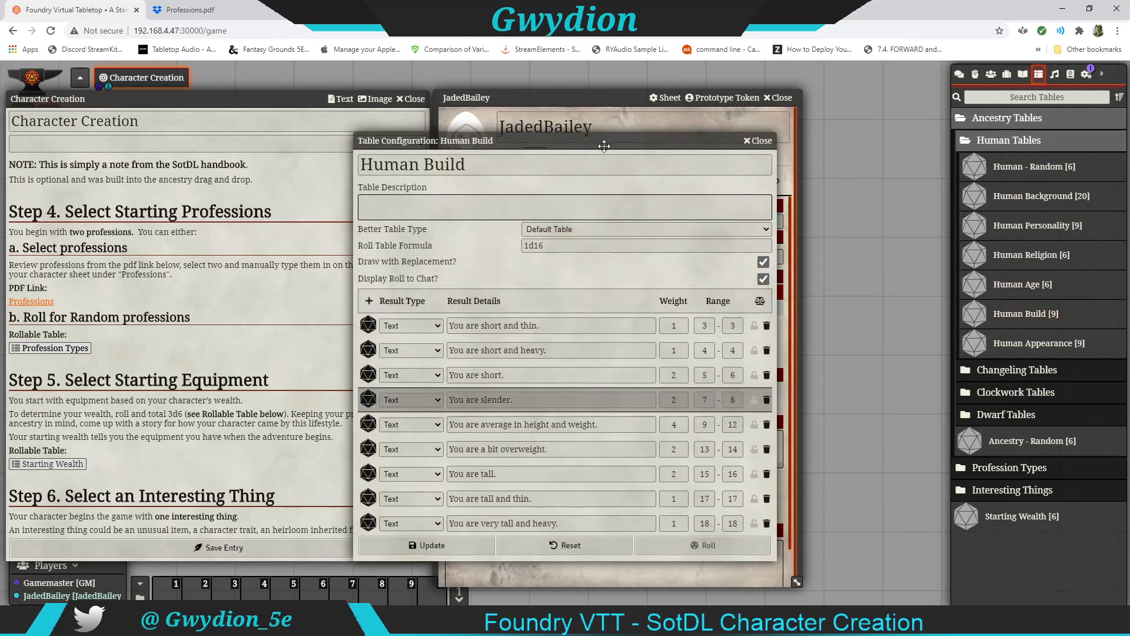
click(760, 141)
click(960, 73)
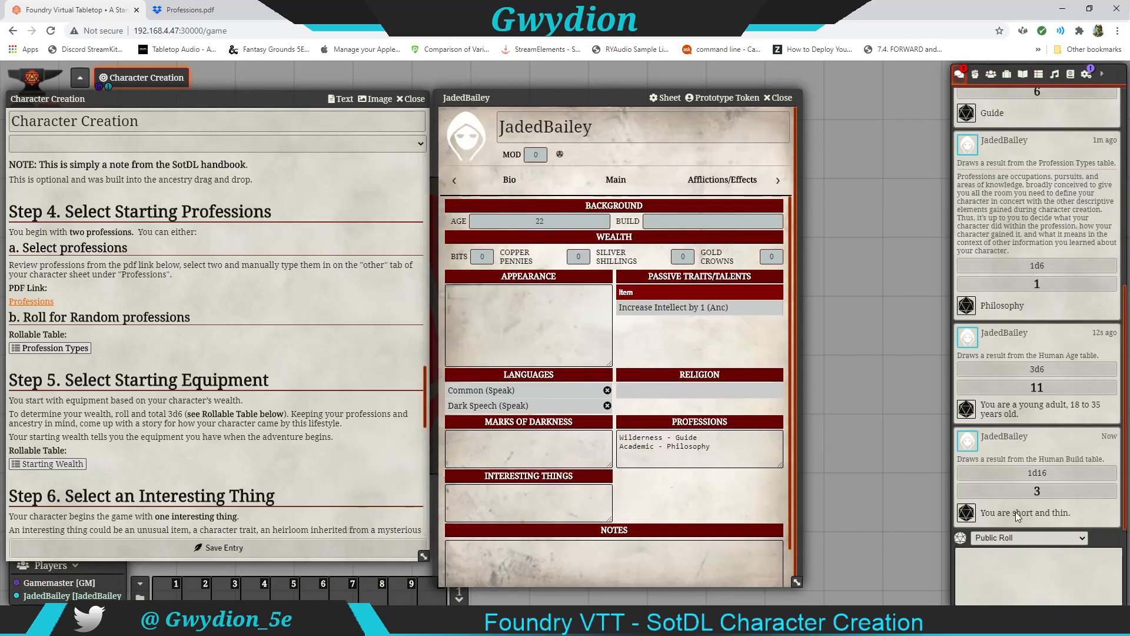
click(694, 223)
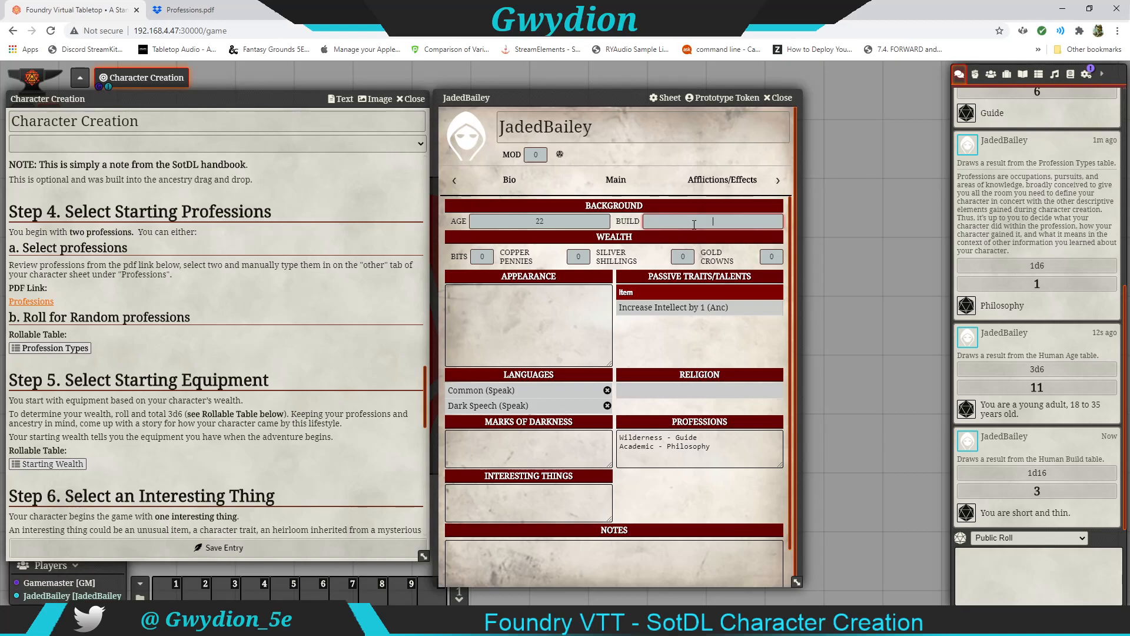
text(rt and thin)
key(Tab)
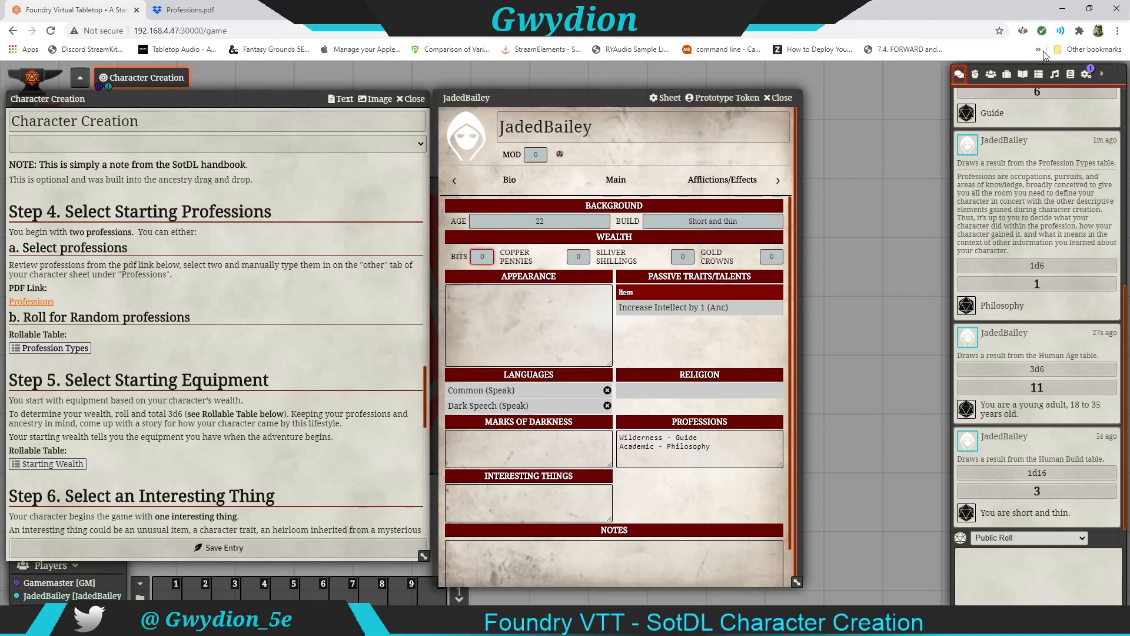
Roll the Human Appearance table, close it, and check the result in the chat log
click(1039, 74)
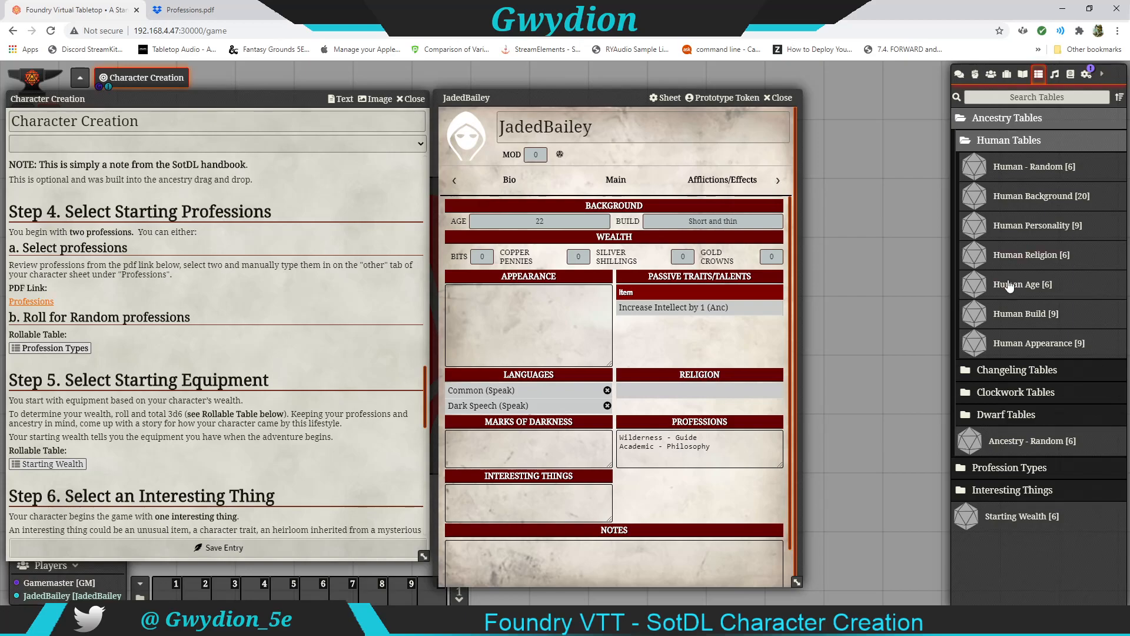
click(1017, 348)
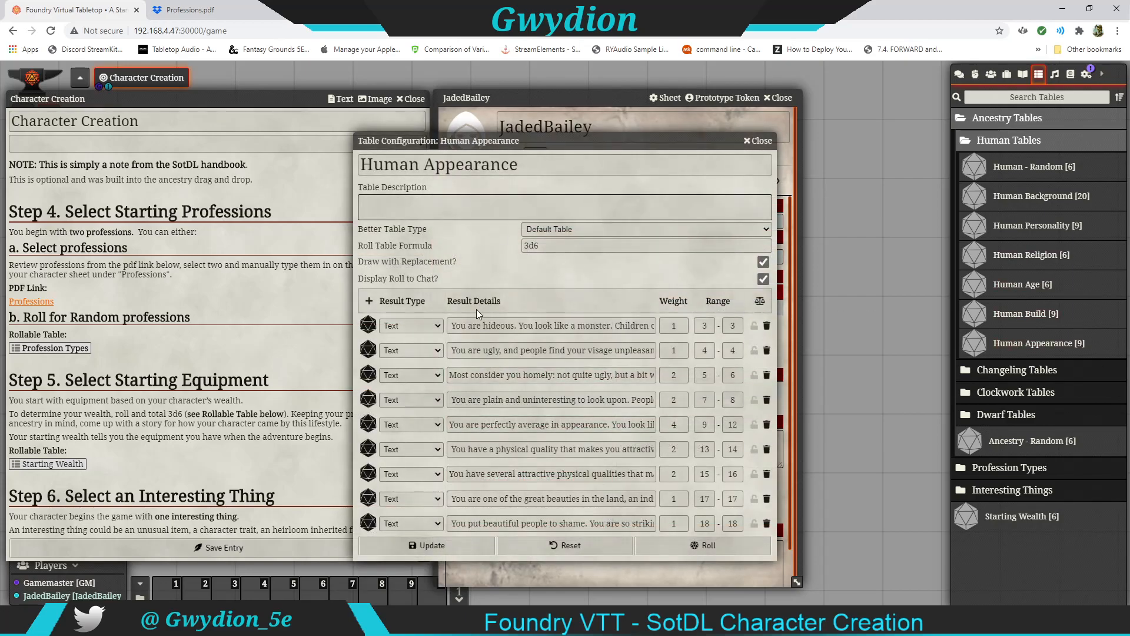
click(702, 544)
click(706, 549)
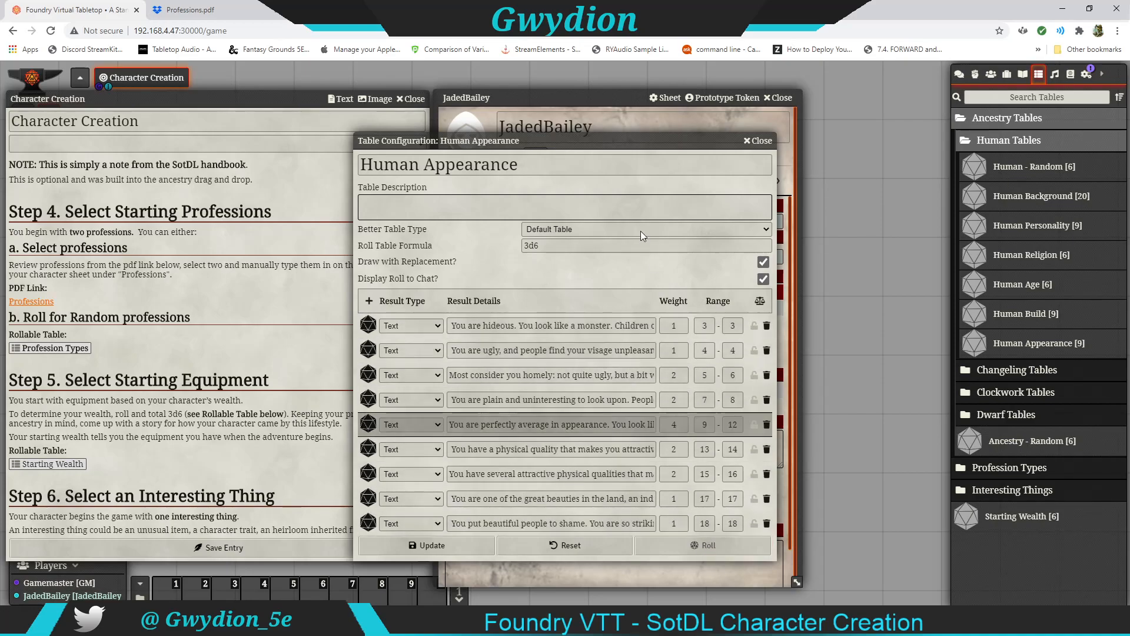
click(760, 141)
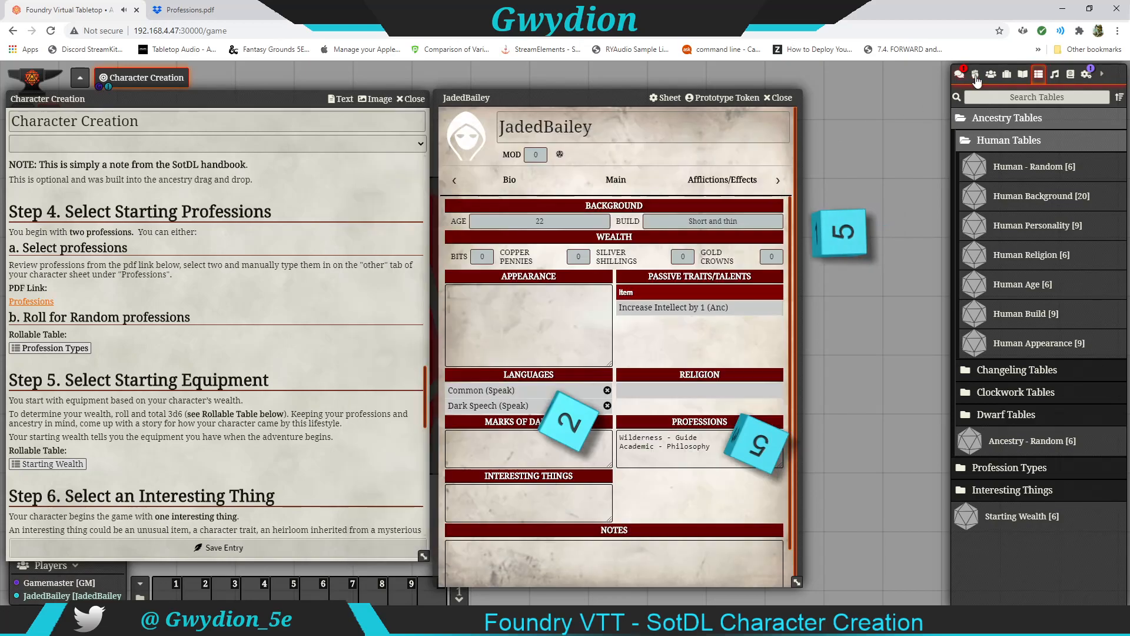
click(959, 74)
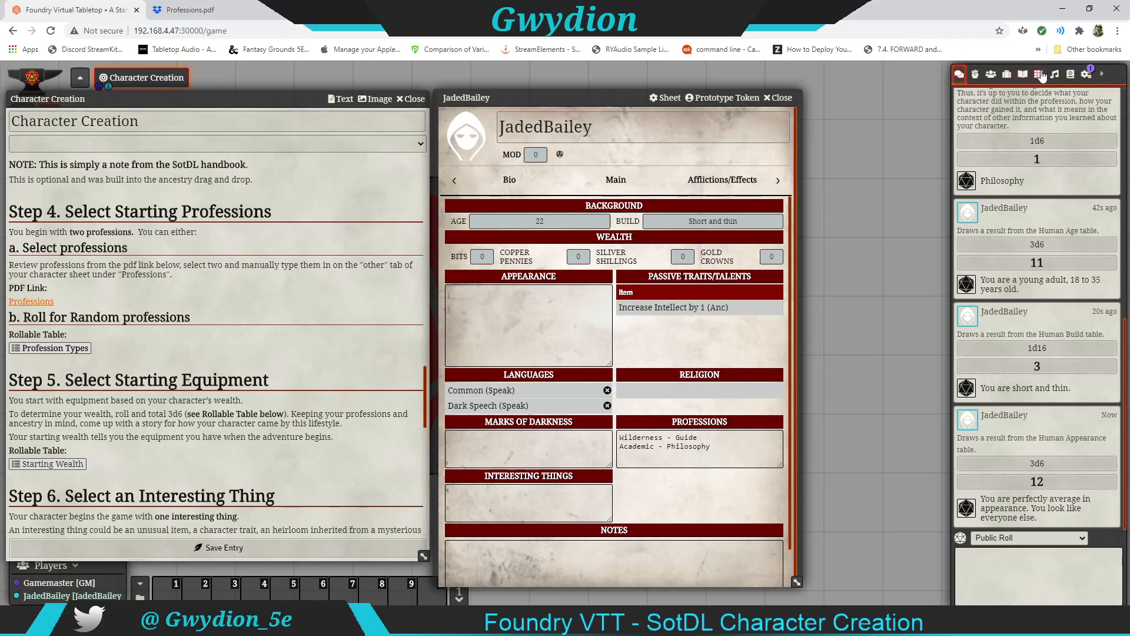
Copy "You are perfectly average in appearance. You look like everyone else." from the Human Appearance table into the sheet's Appearance box
click(1039, 75)
click(1028, 345)
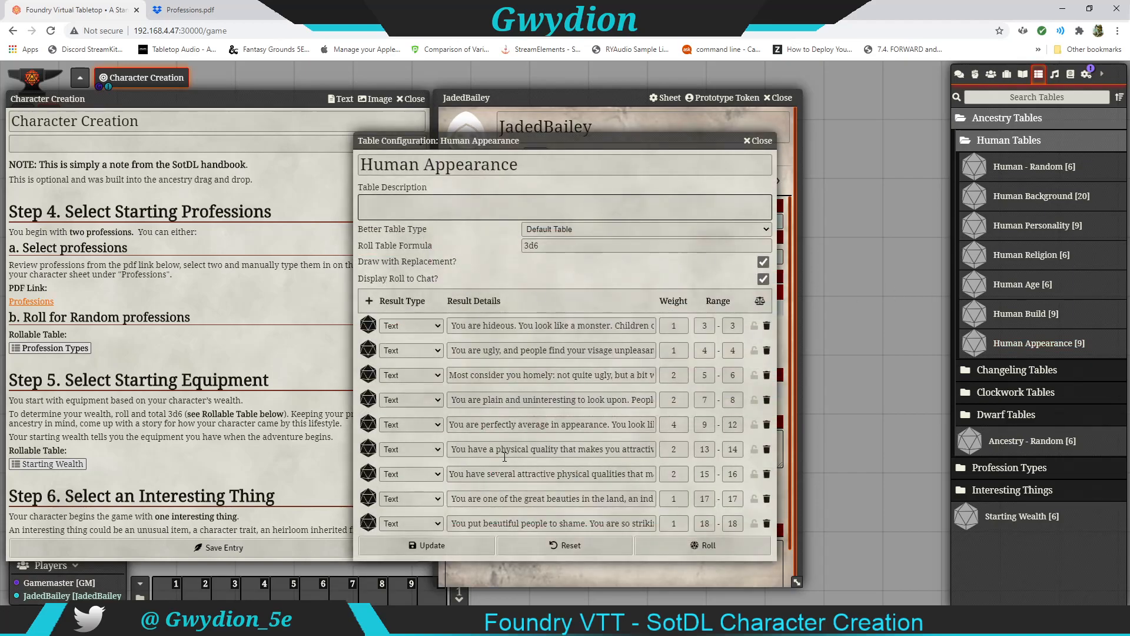
drag(450, 426, 782, 408)
key(ctrl+c)
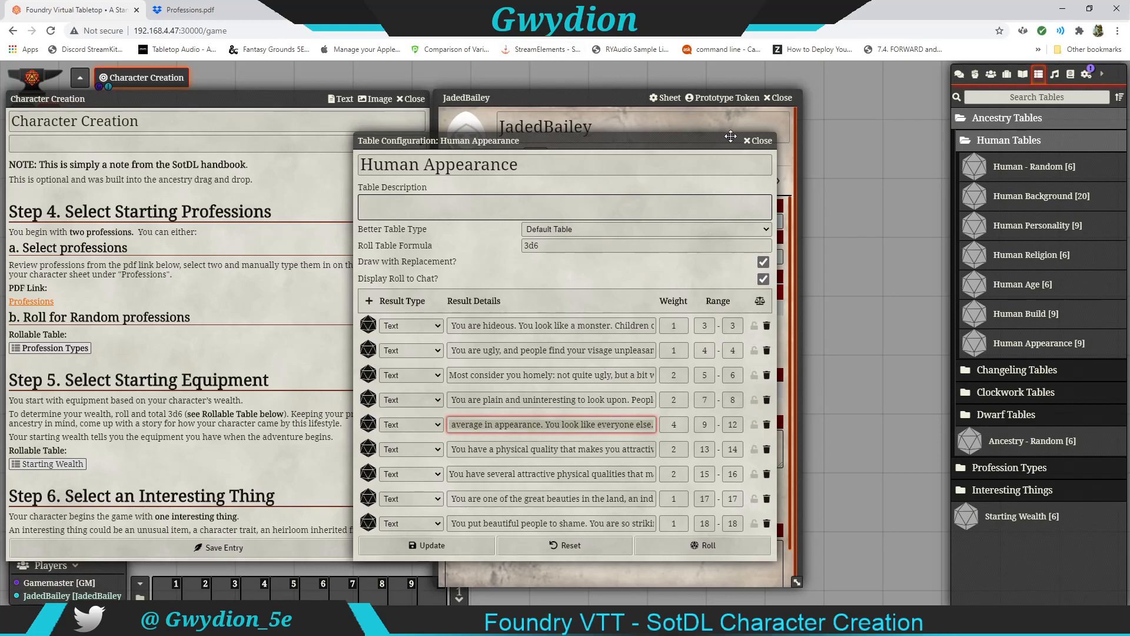
click(758, 141)
click(494, 317)
key(ctrl+v)
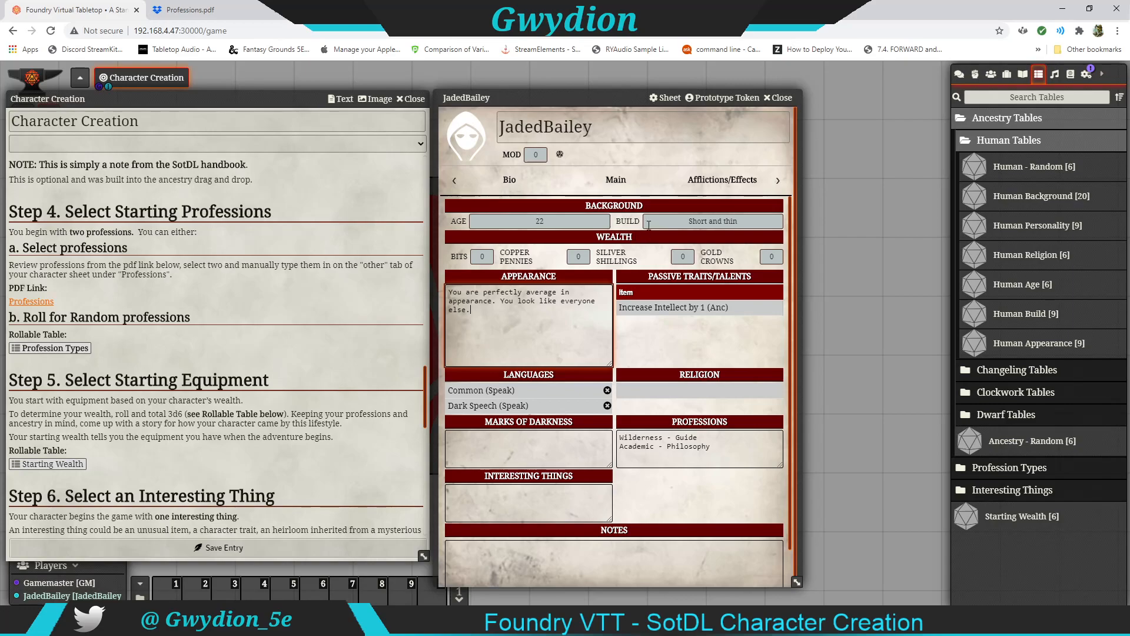
Show the sheet's Main section, open the Starting Wealth table from Step 5 of the journal, and move it clear of the sheet
click(616, 180)
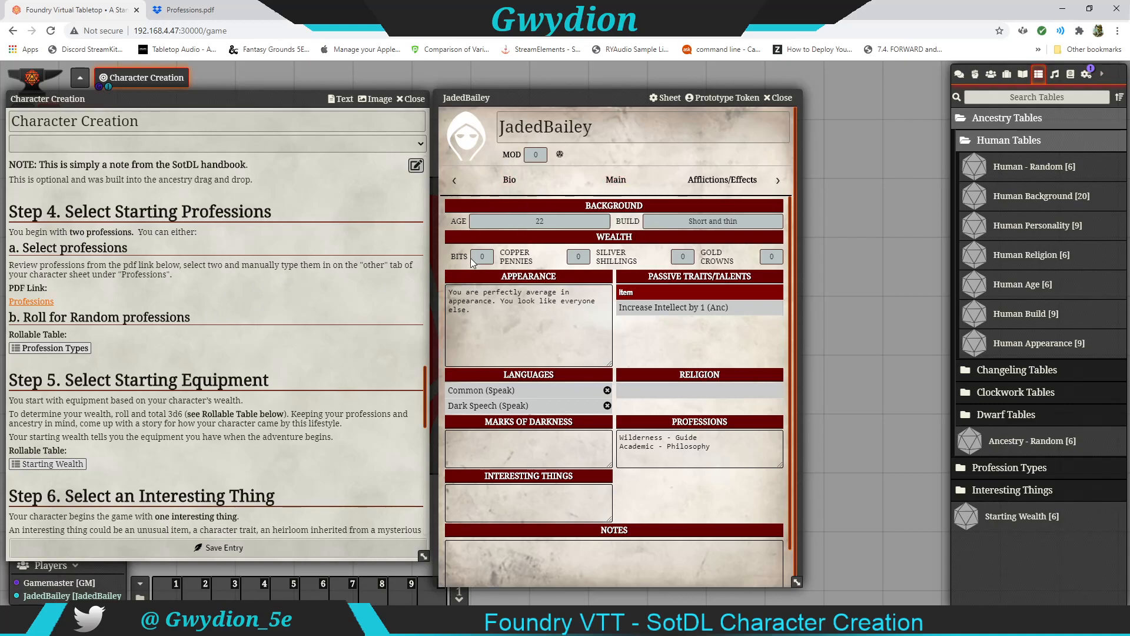
click(616, 181)
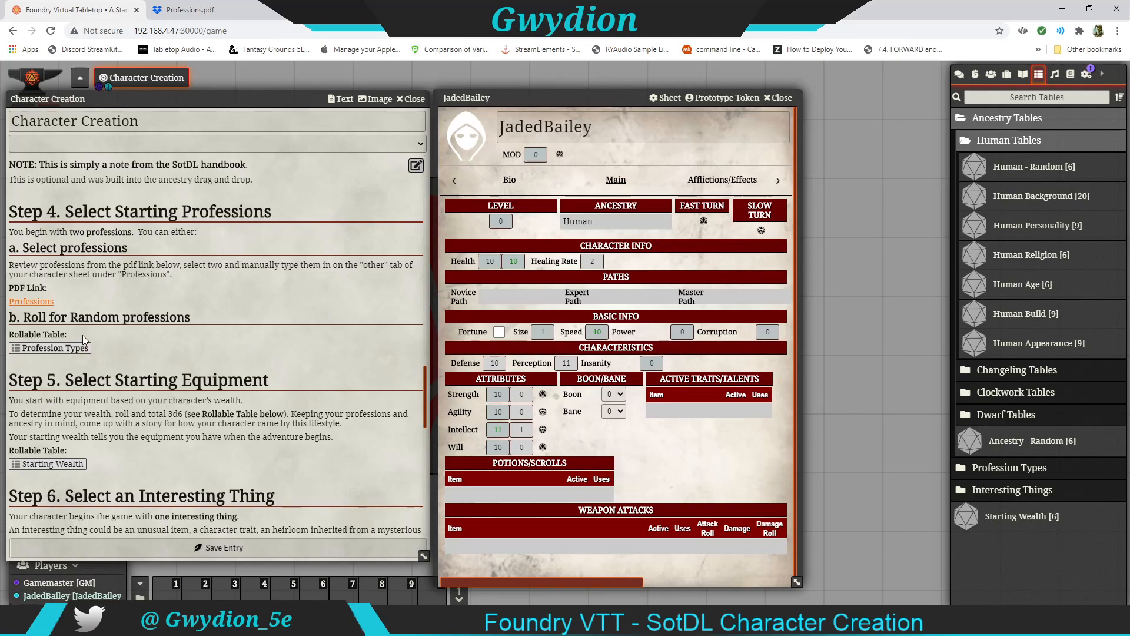
scroll(128, 296, down, 3)
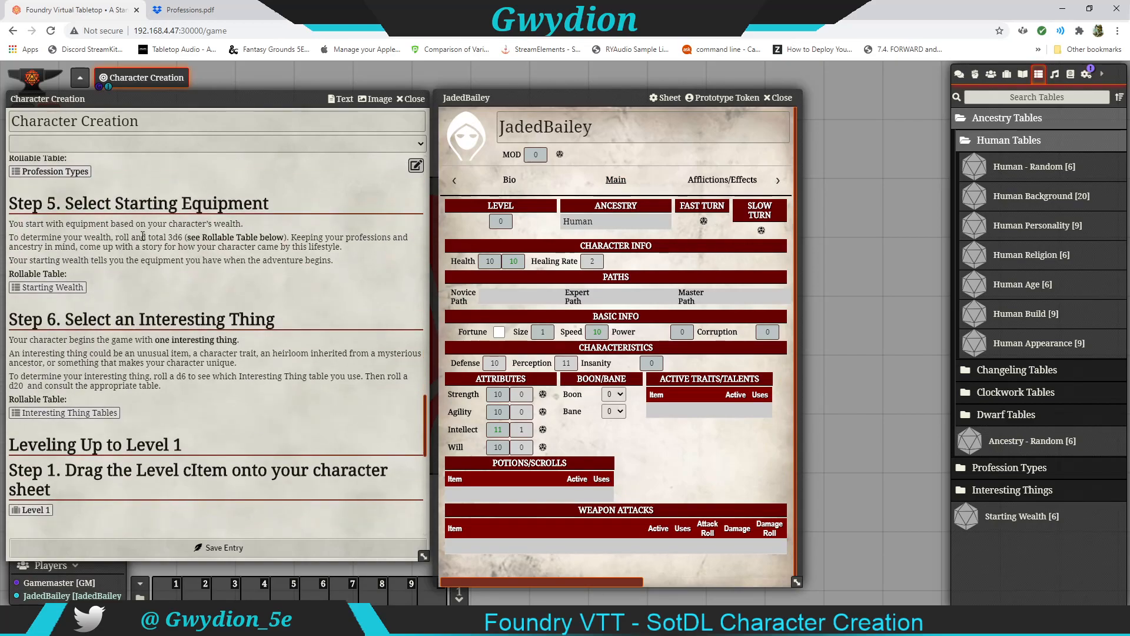
scroll(127, 296, up, 1)
scroll(130, 308, down, 1)
scroll(130, 308, down, 1)
click(53, 289)
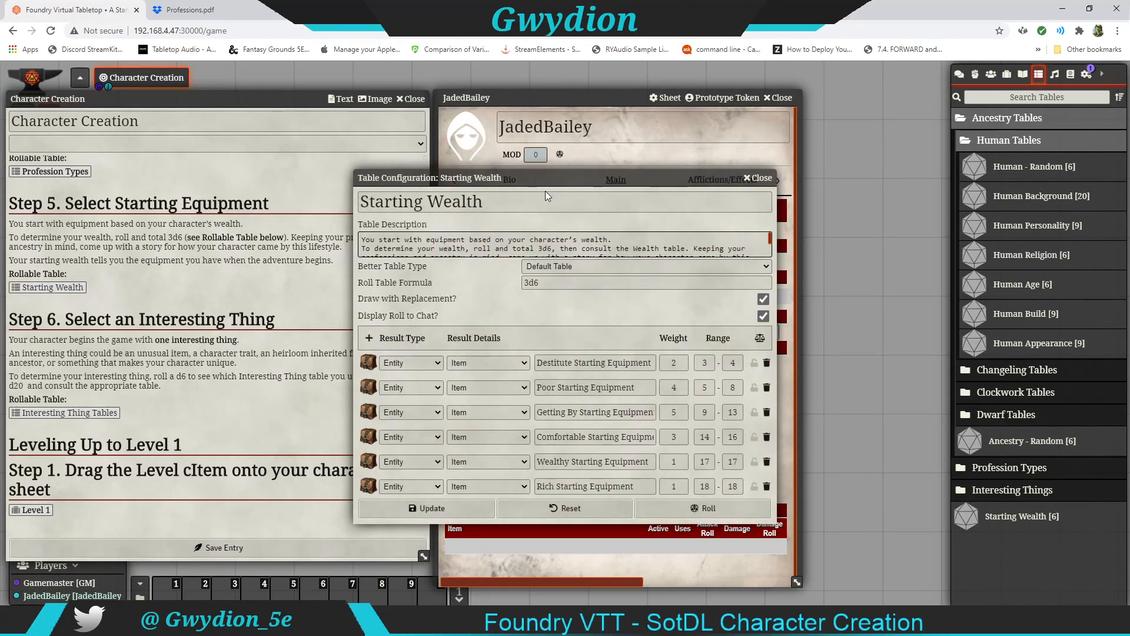
drag(538, 181, 239, 108)
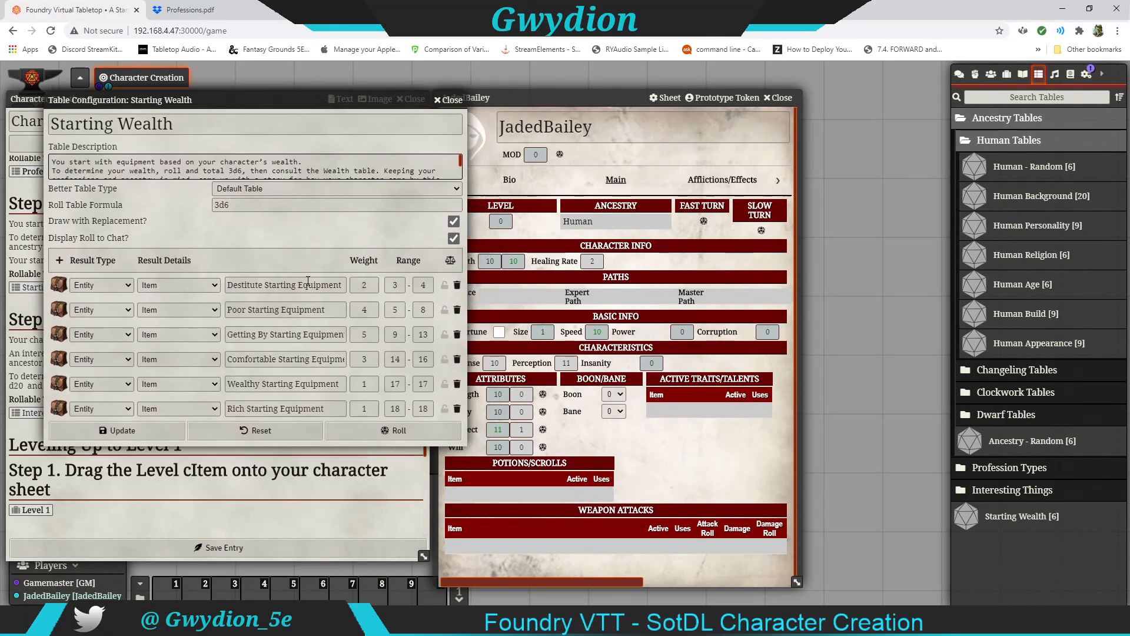
Collapse the Human Tables folder and examine the contents of the Starting Equipment folder in the items directory, leaving that folder collapsed
click(1033, 137)
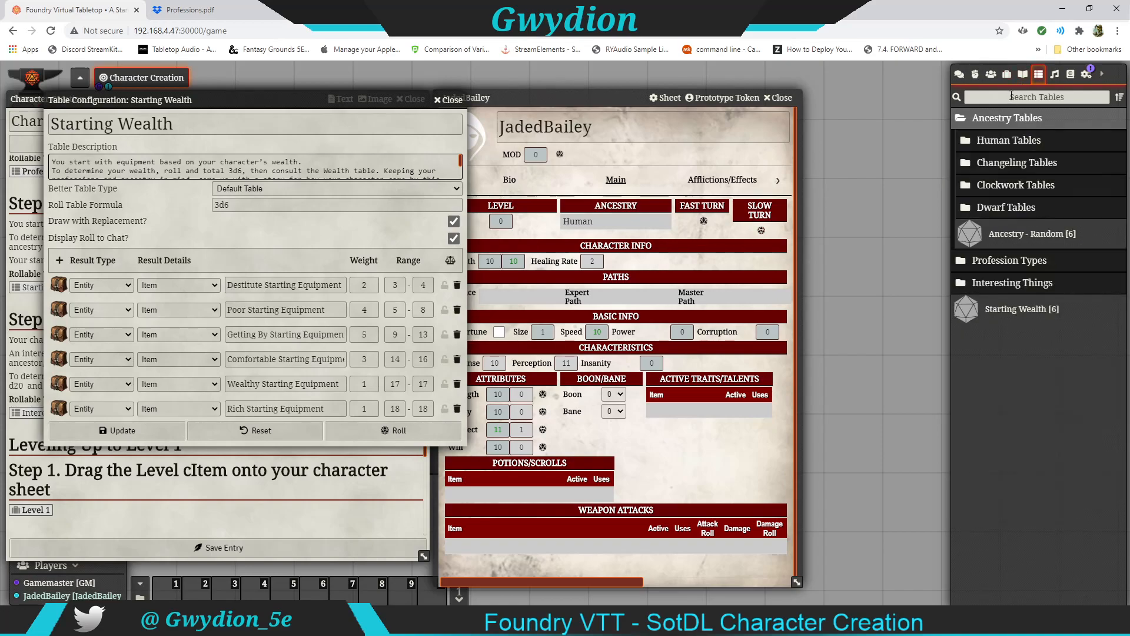
click(1008, 77)
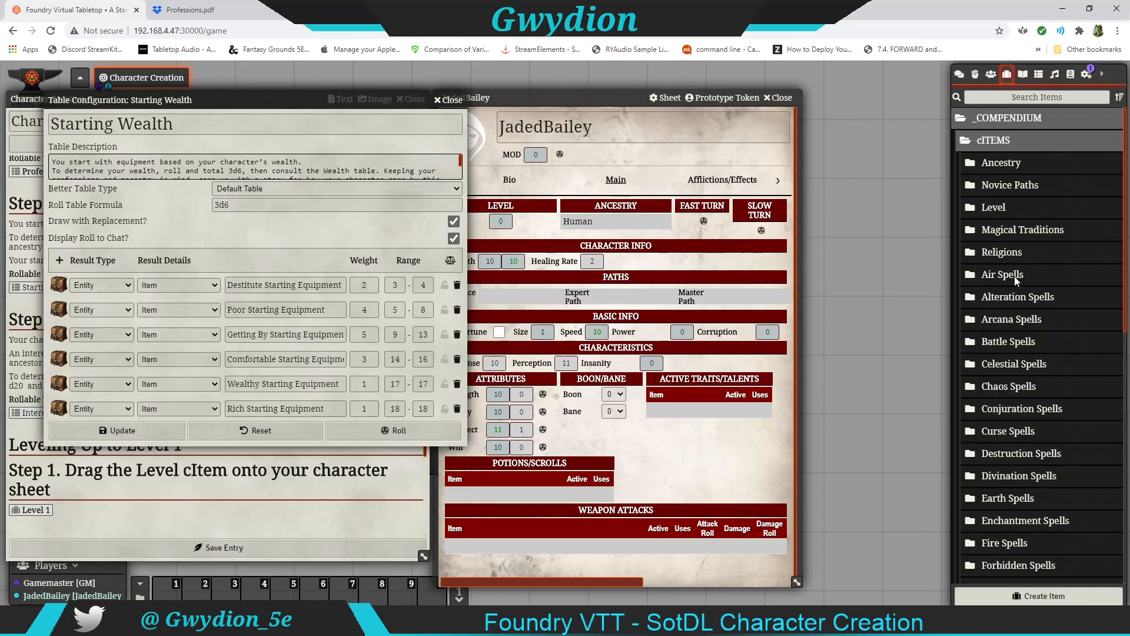
scroll(1026, 414, down, 7)
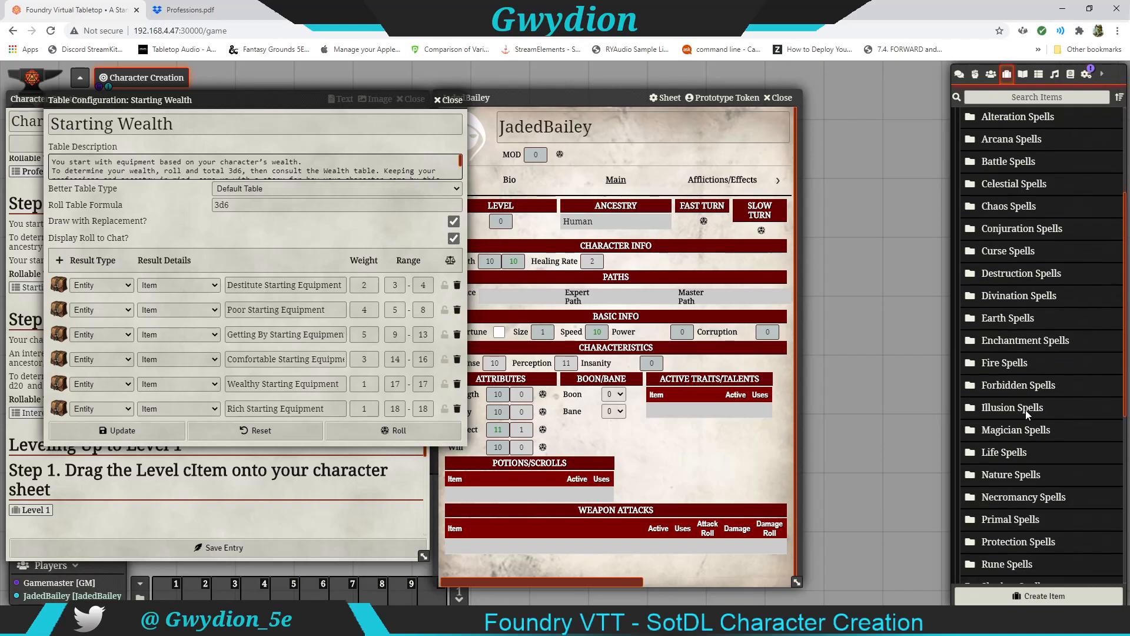
scroll(1025, 416, down, 2)
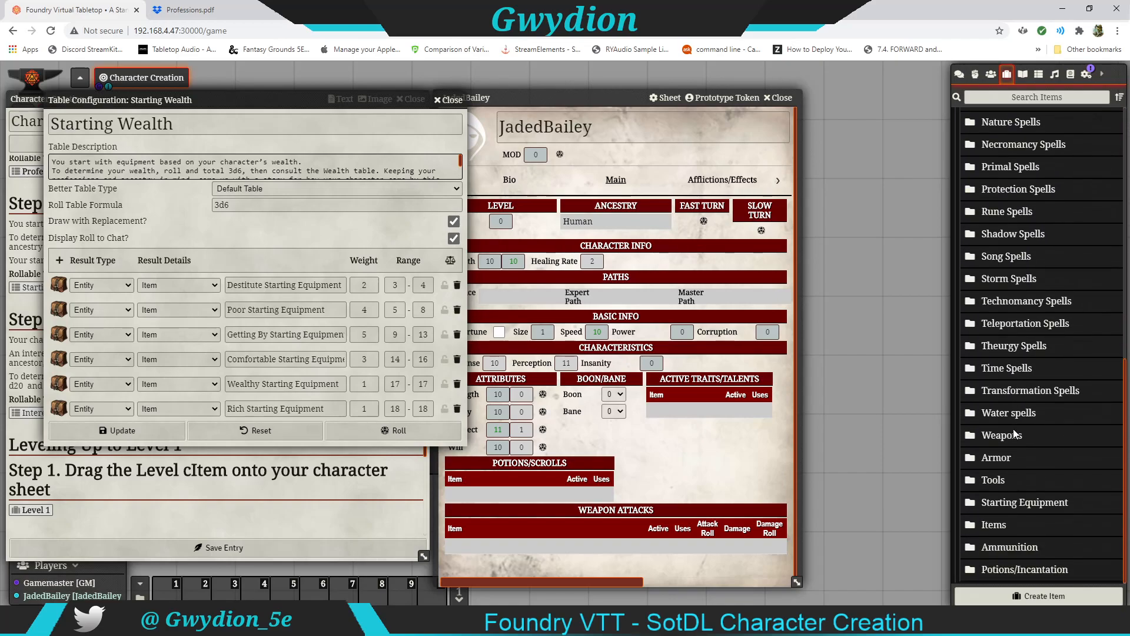
click(1041, 506)
scroll(1042, 447, down, 3)
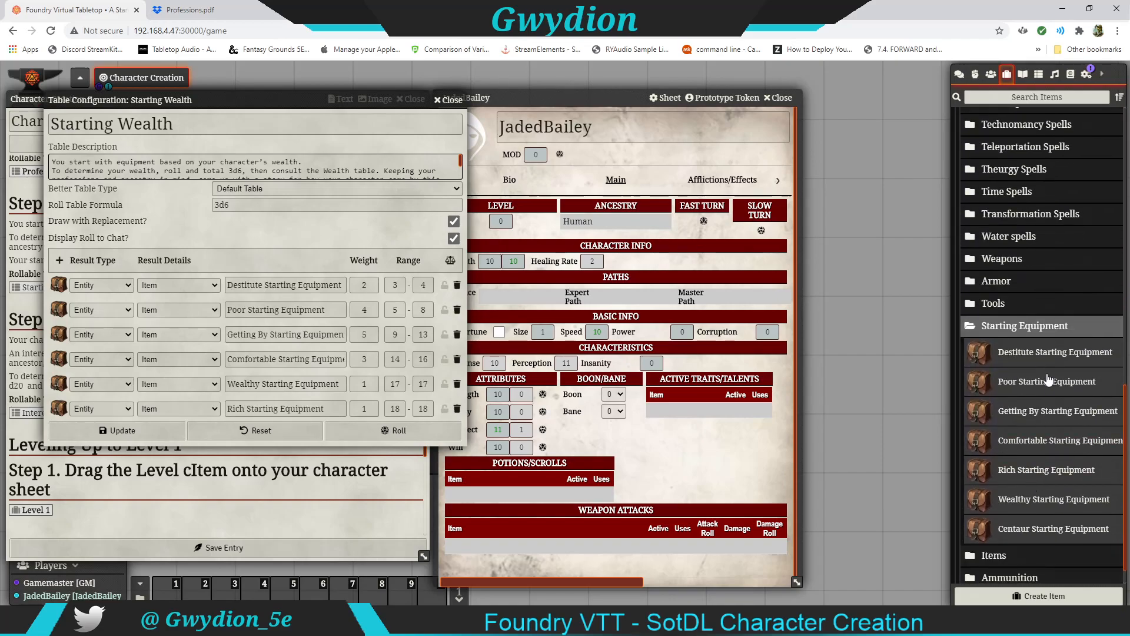
click(1036, 324)
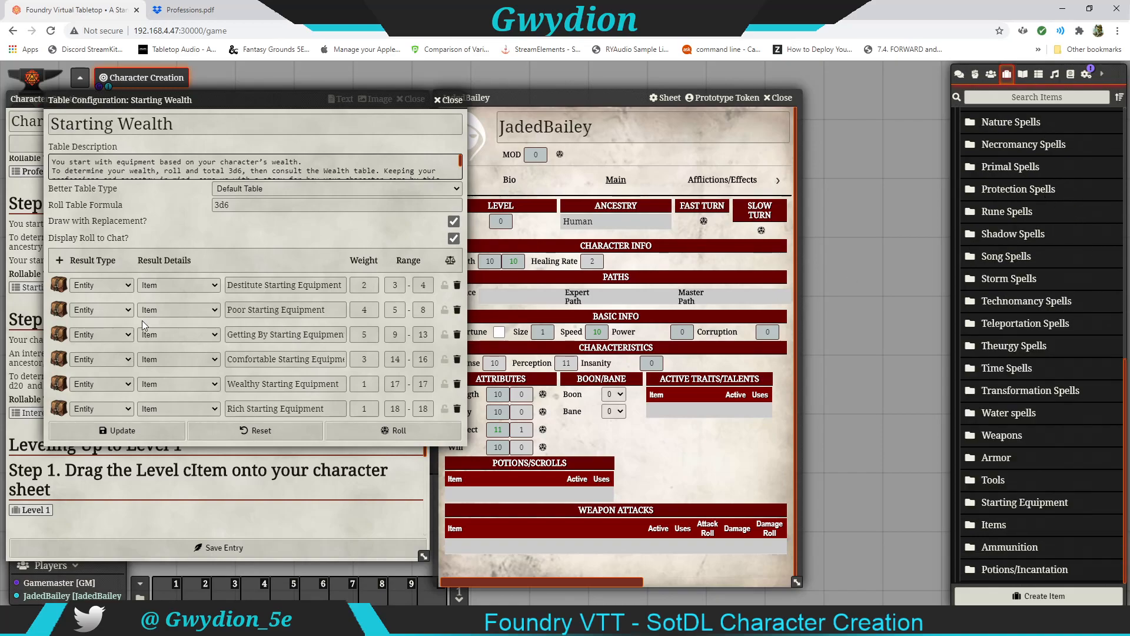
Bring up the chat log, roll the Starting Wealth table, and close the table
click(959, 74)
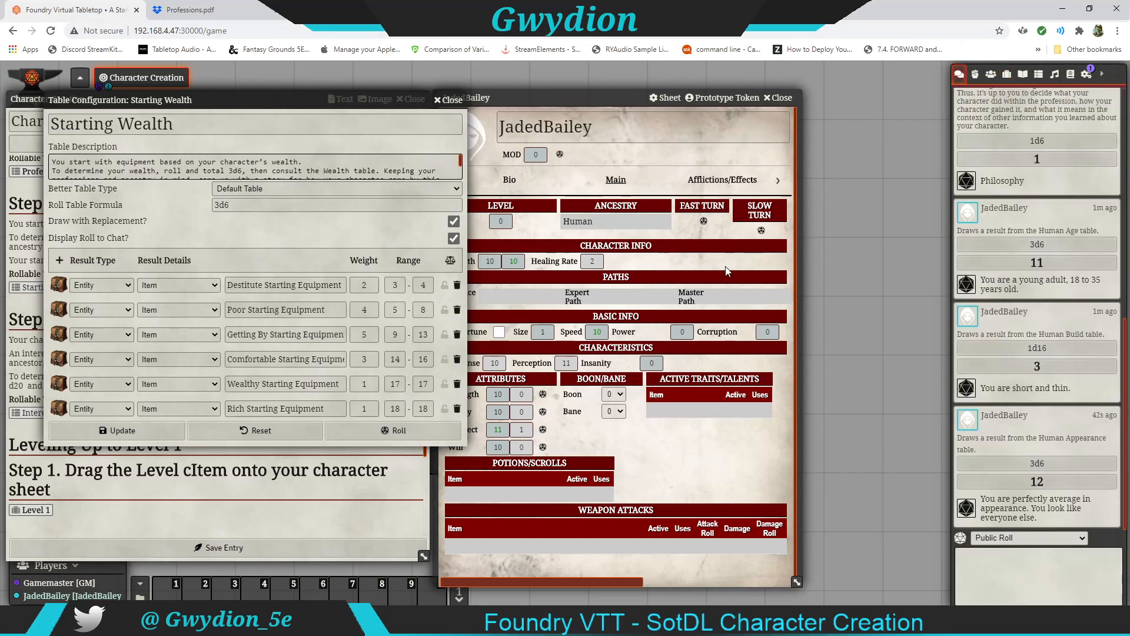
click(404, 435)
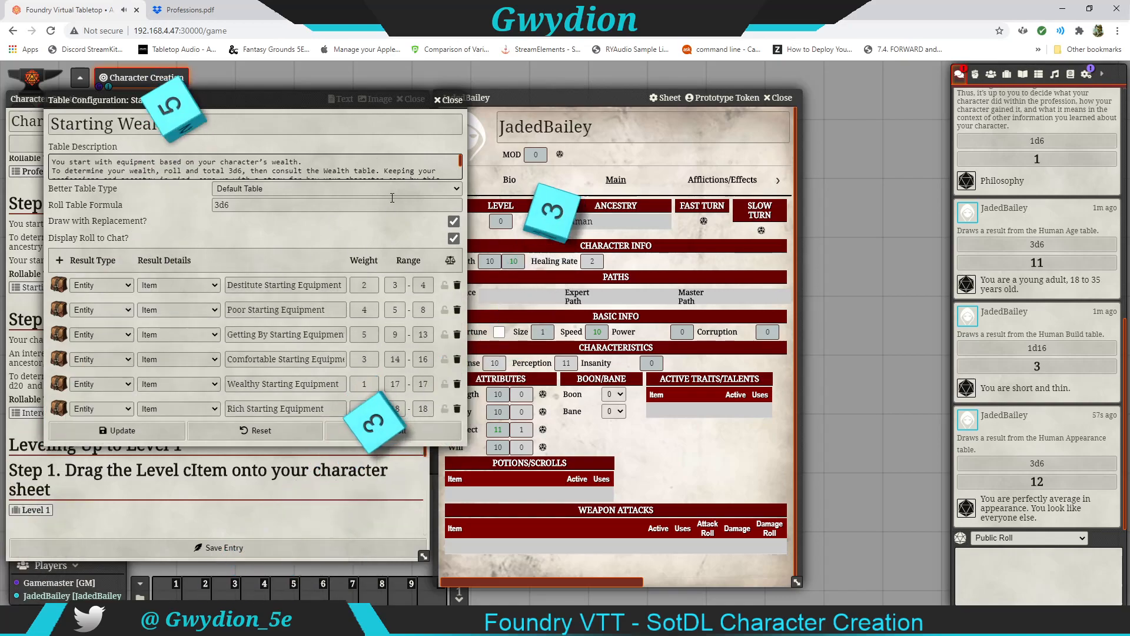
click(446, 101)
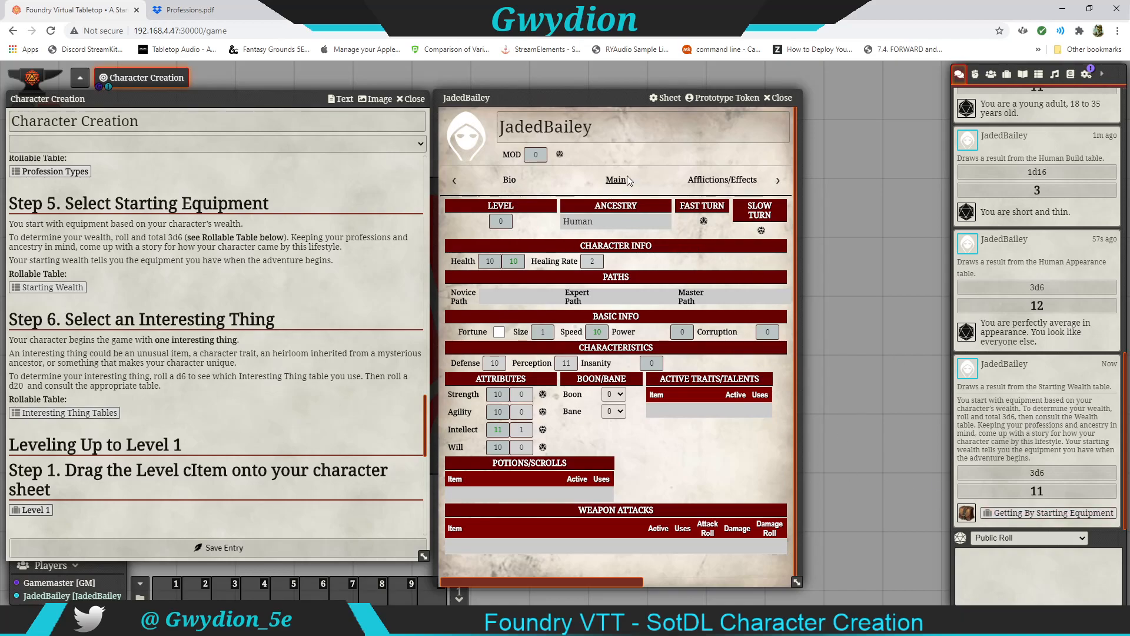
Show the sheet's Other section and add the rolled Getting By Starting Equipment from the chat log to the character
click(778, 180)
click(778, 181)
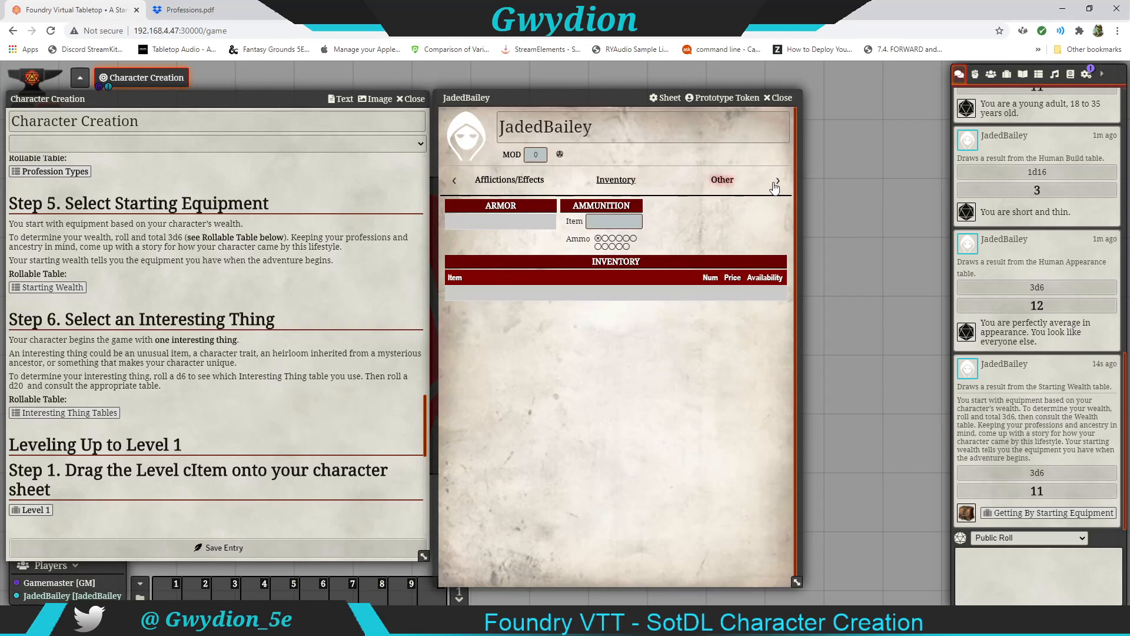
click(715, 192)
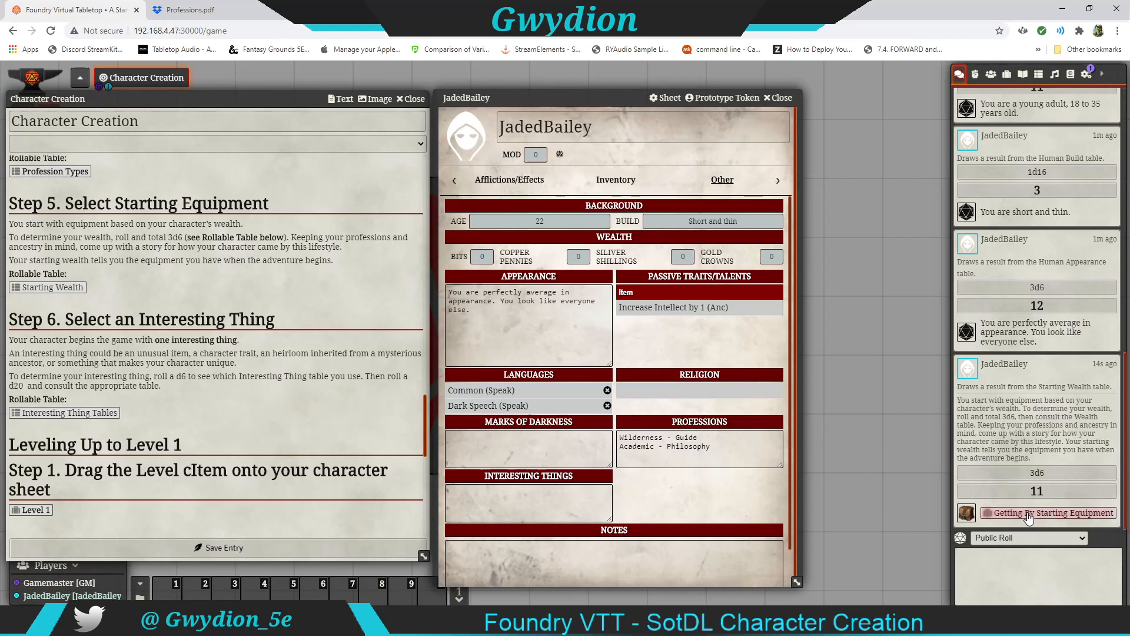
drag(1028, 513, 563, 373)
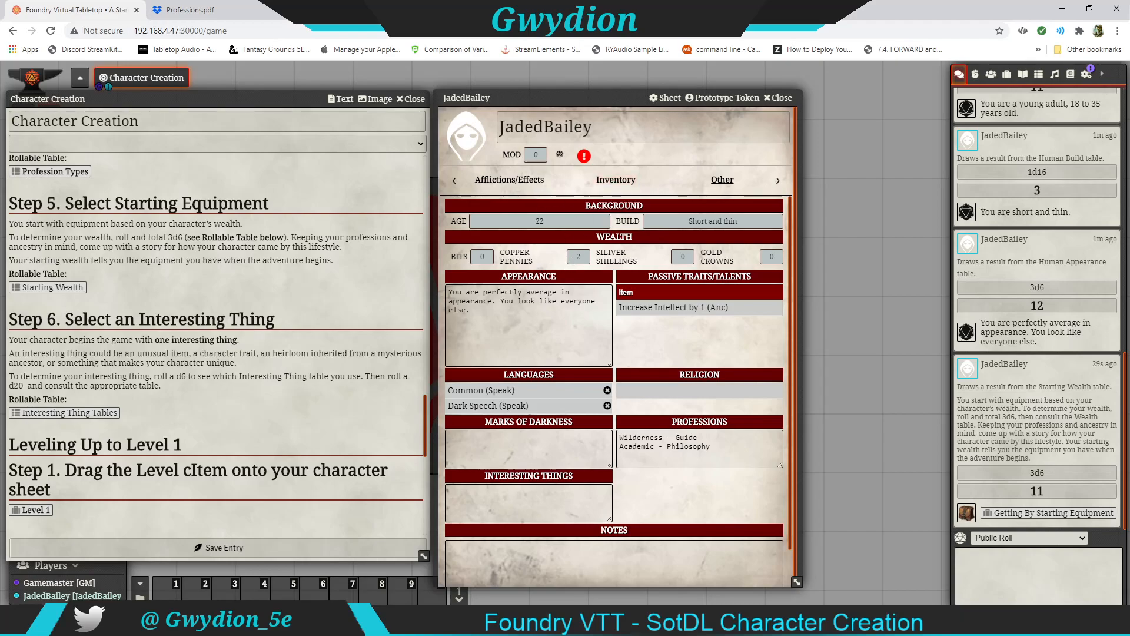
click(454, 180)
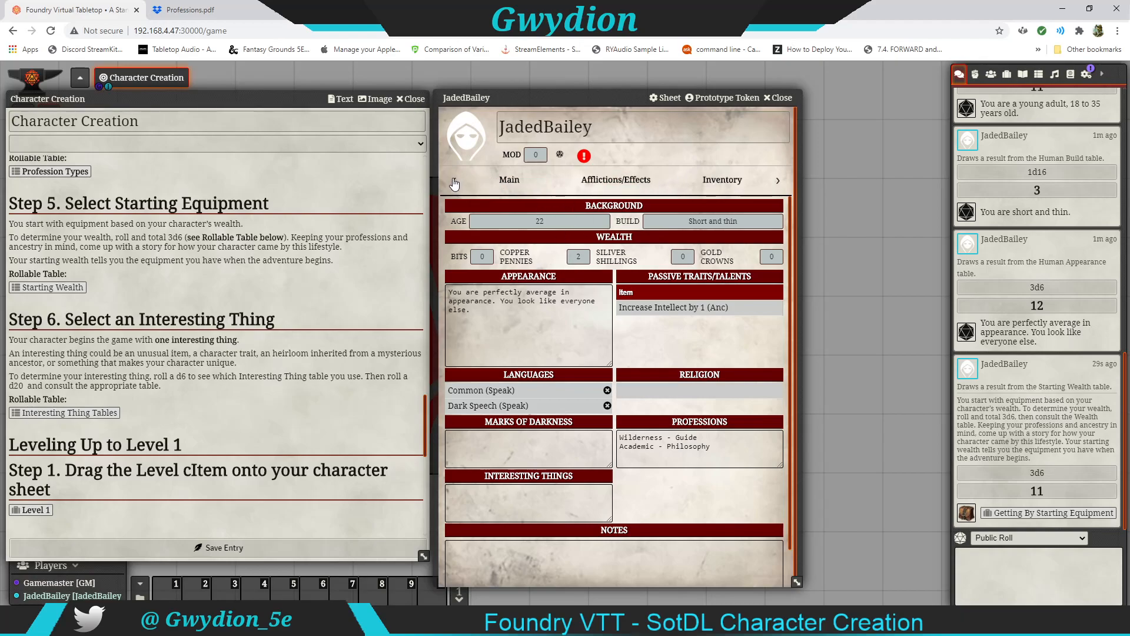
Open the Getting By Starting Equipment item from the chat log and move its window over the journal, clear of the sheet
click(779, 182)
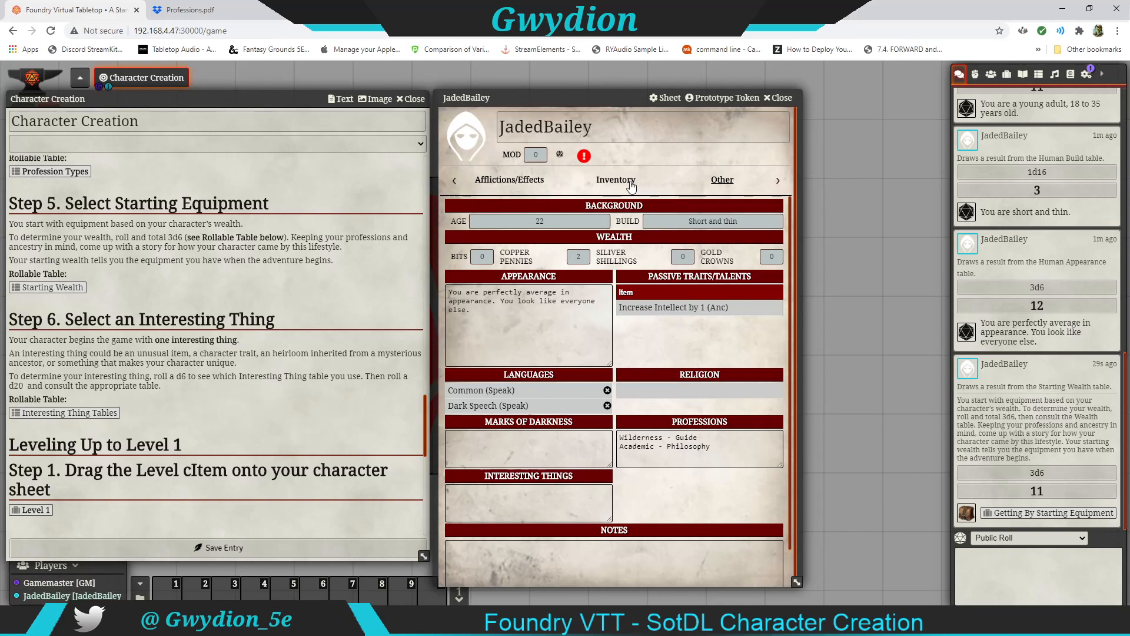
click(455, 184)
click(455, 184)
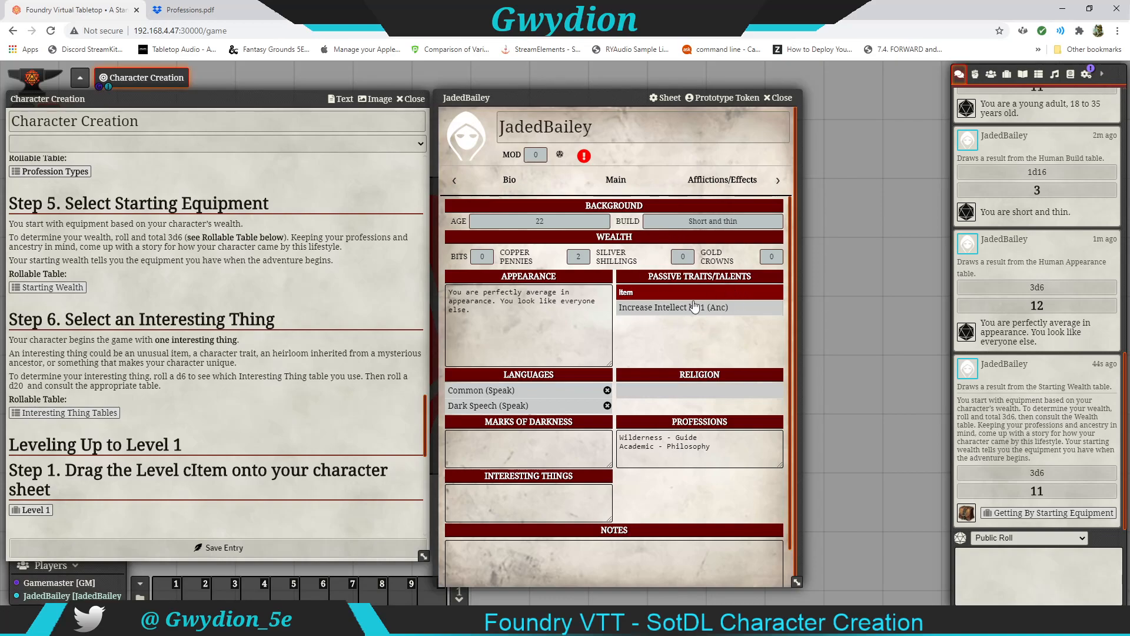
click(1041, 514)
drag(621, 205, 255, 132)
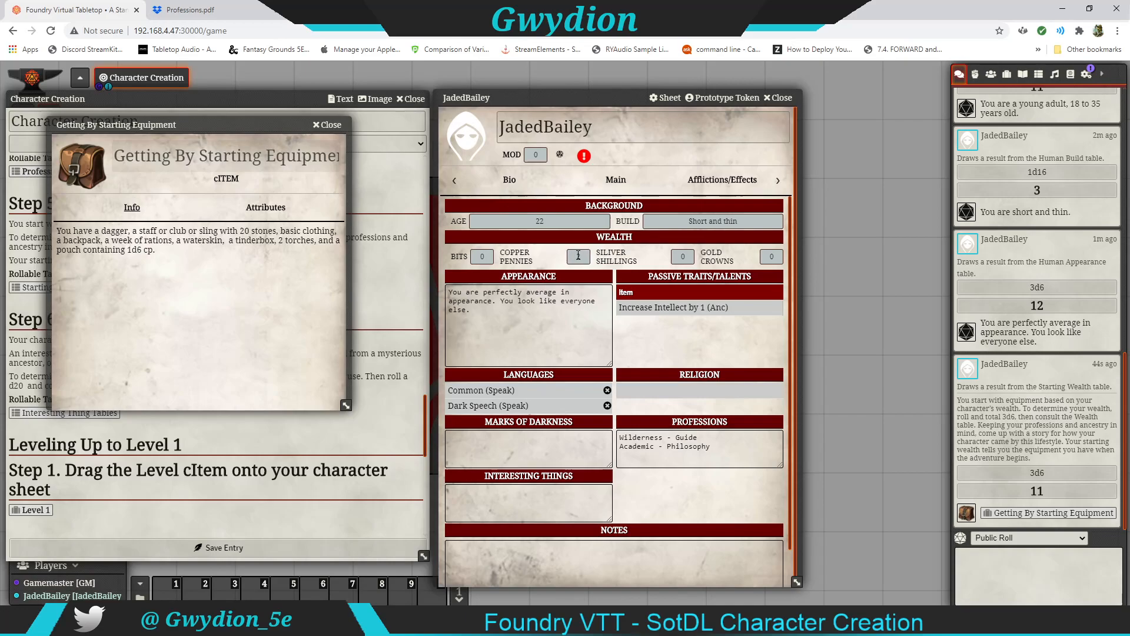
Show the sheet's Inventory section and set the quantity of Torch to 2
click(615, 180)
click(780, 180)
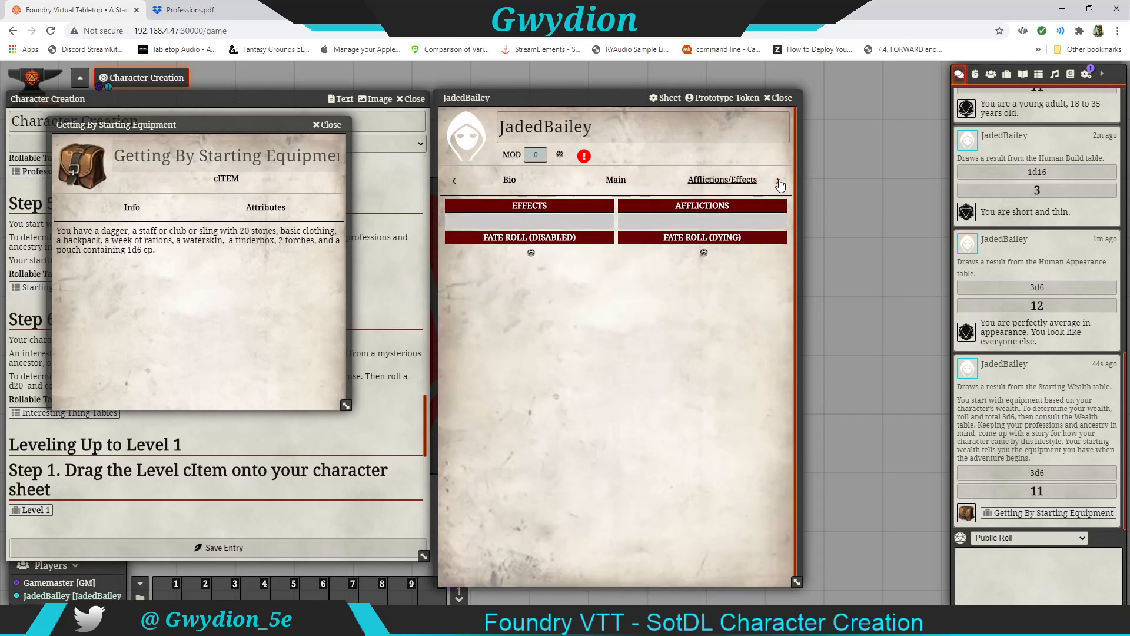
click(780, 181)
click(723, 180)
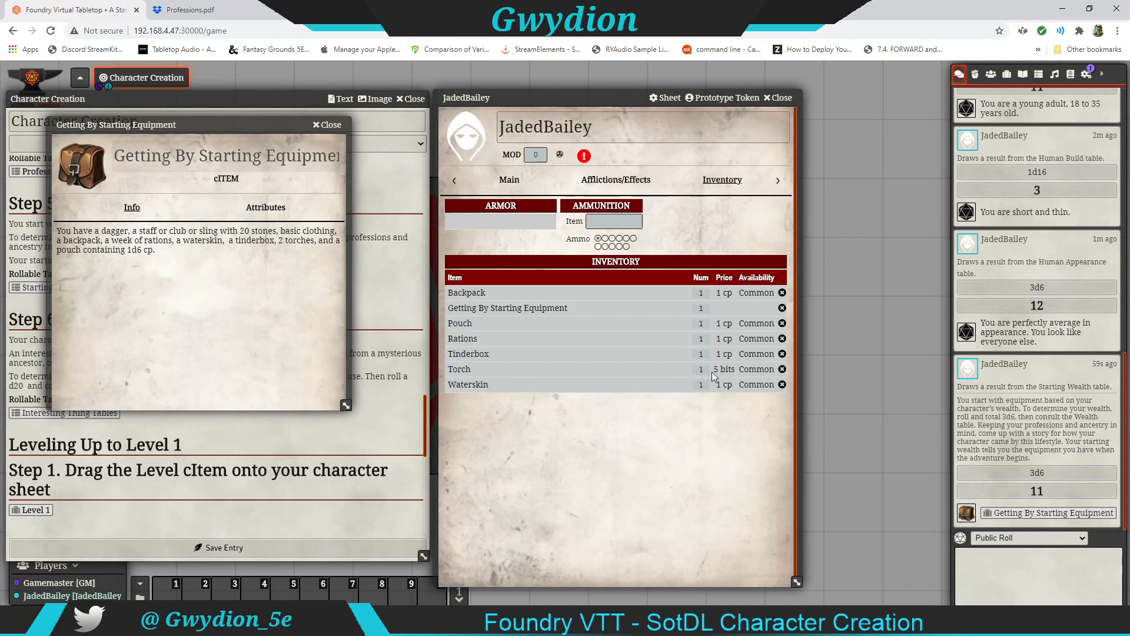
text(2)
Resolve the character's pending pack selection by choosing the Club and confirming it
click(584, 157)
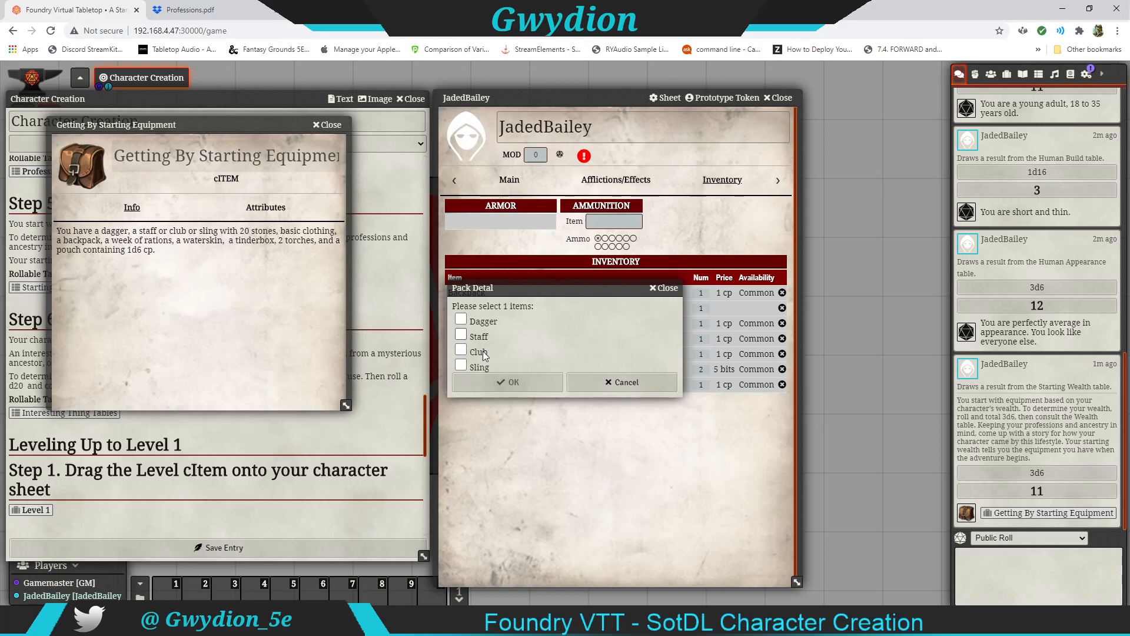
click(461, 350)
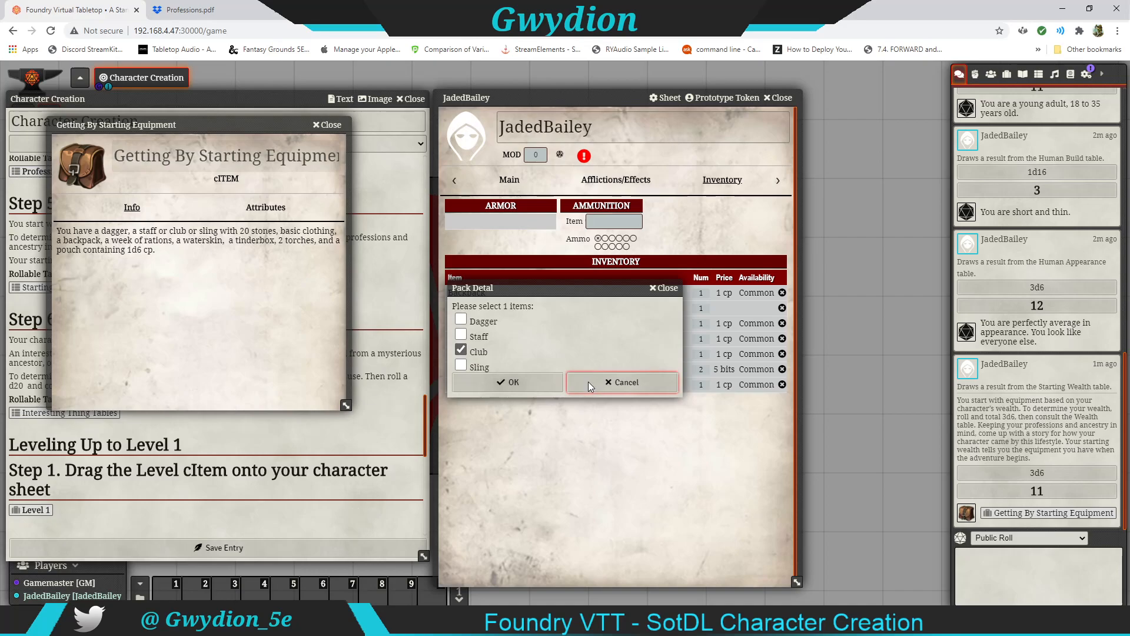
click(507, 382)
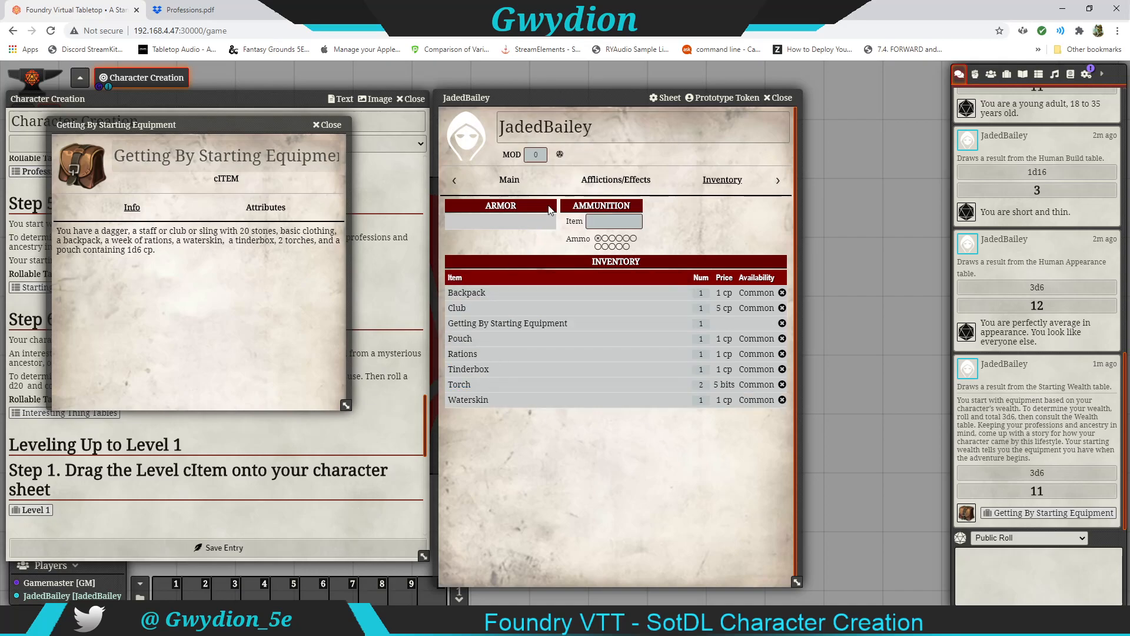
Examine the Club's details from the weapon attacks in the Main section, closing the Club and Getting By Starting Equipment windows
click(509, 182)
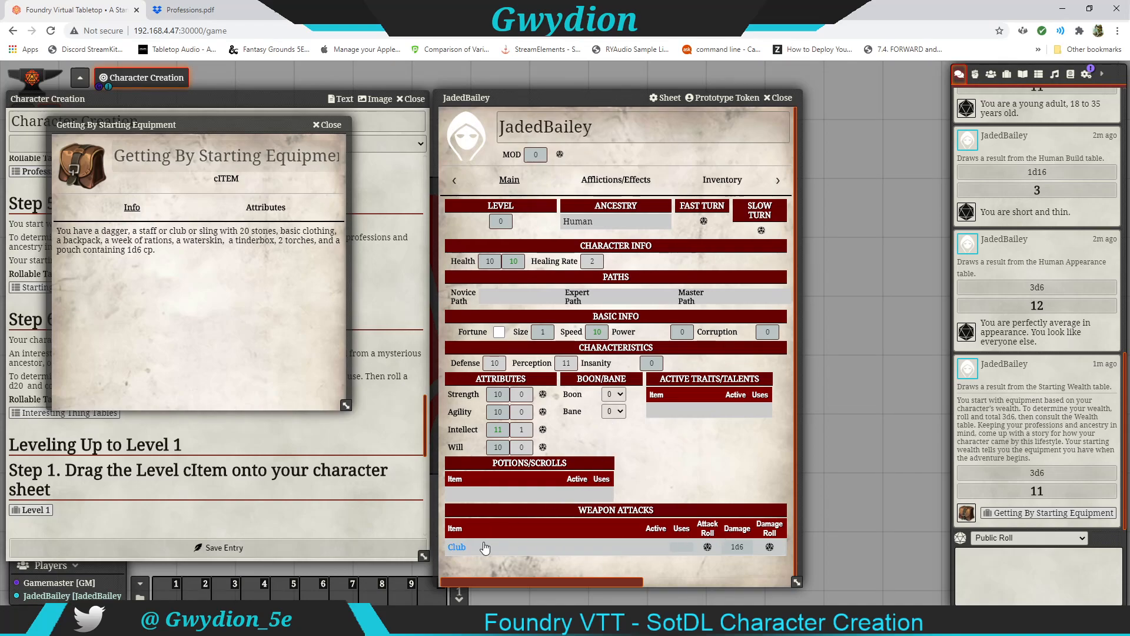
click(458, 547)
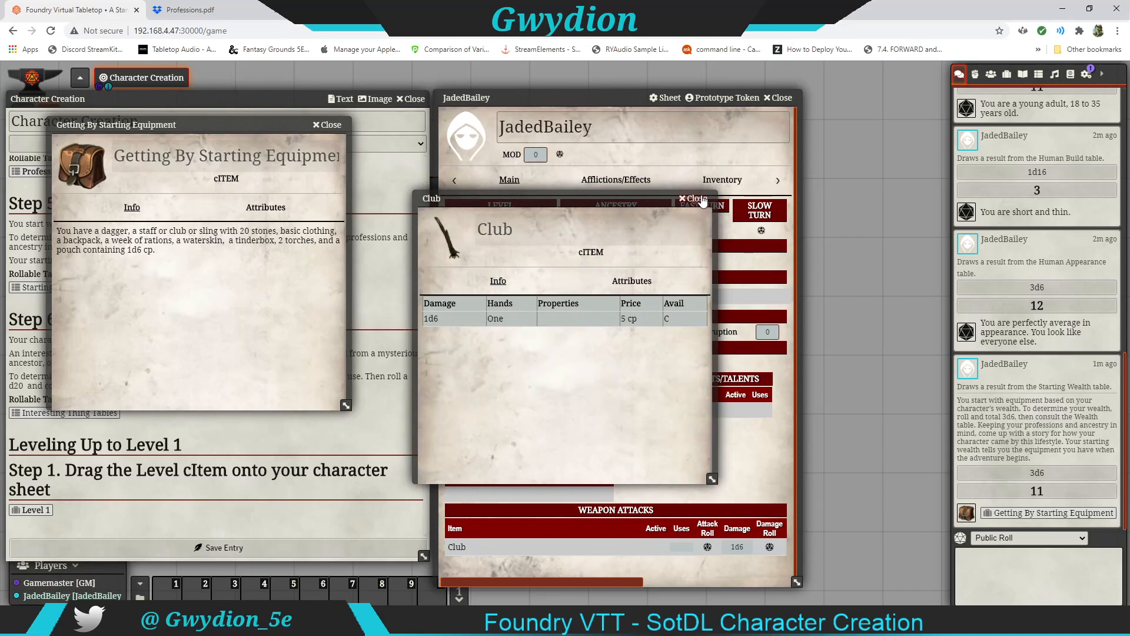
click(695, 199)
click(342, 125)
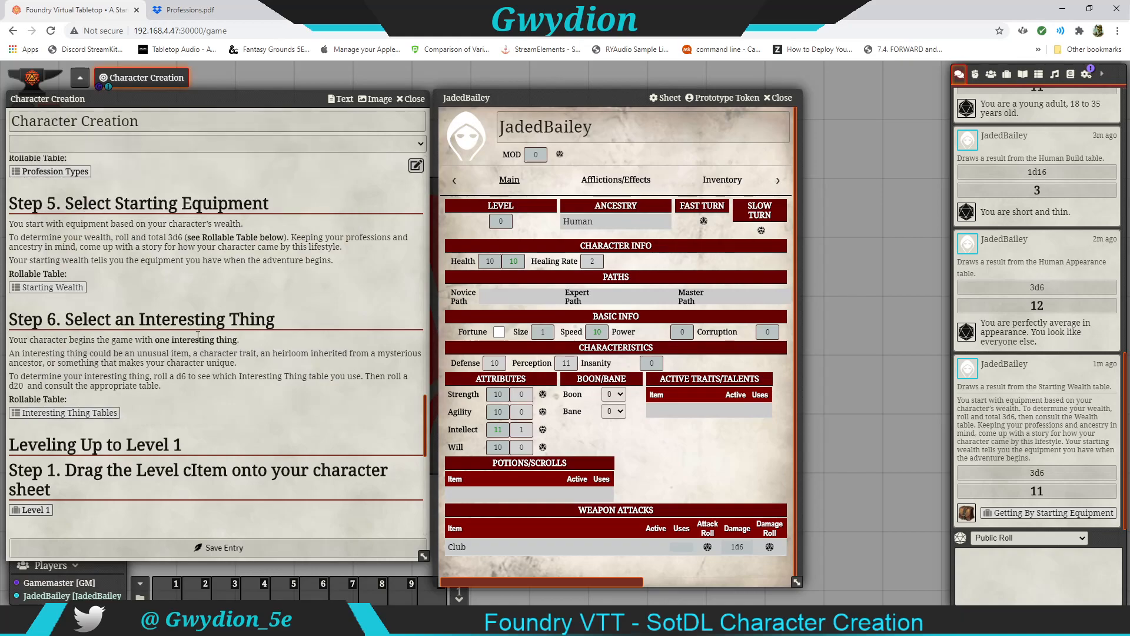
Show the sheet's Other section, roll the Interesting Thing Tables linked in Step 6 of the journal, and close the table
scroll(187, 351, down, 1)
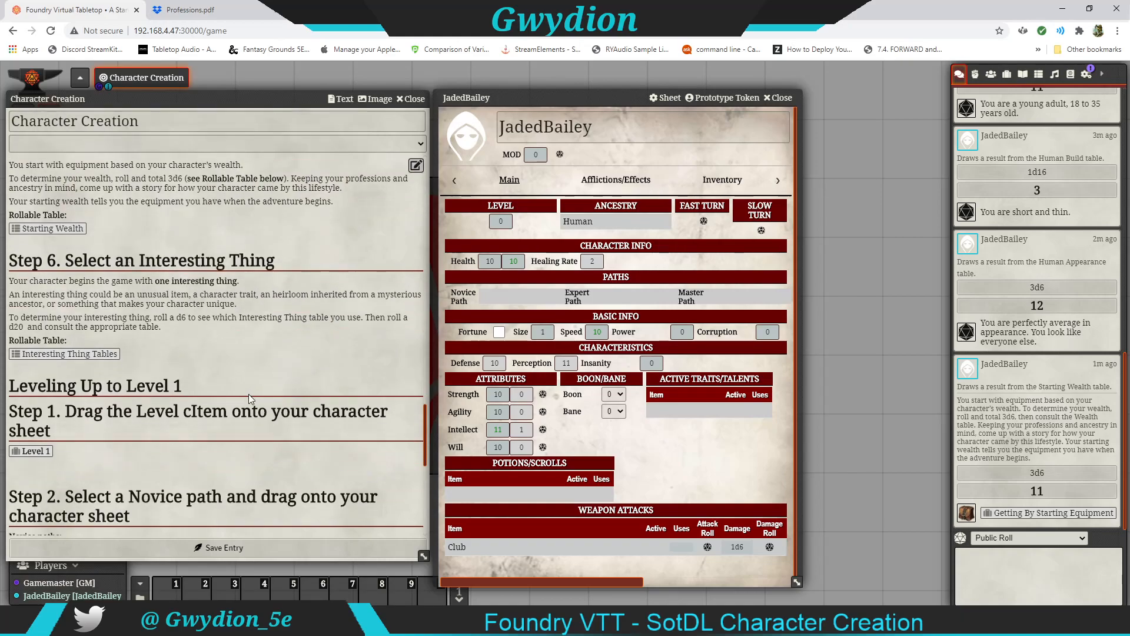
scroll(191, 345, down, 1)
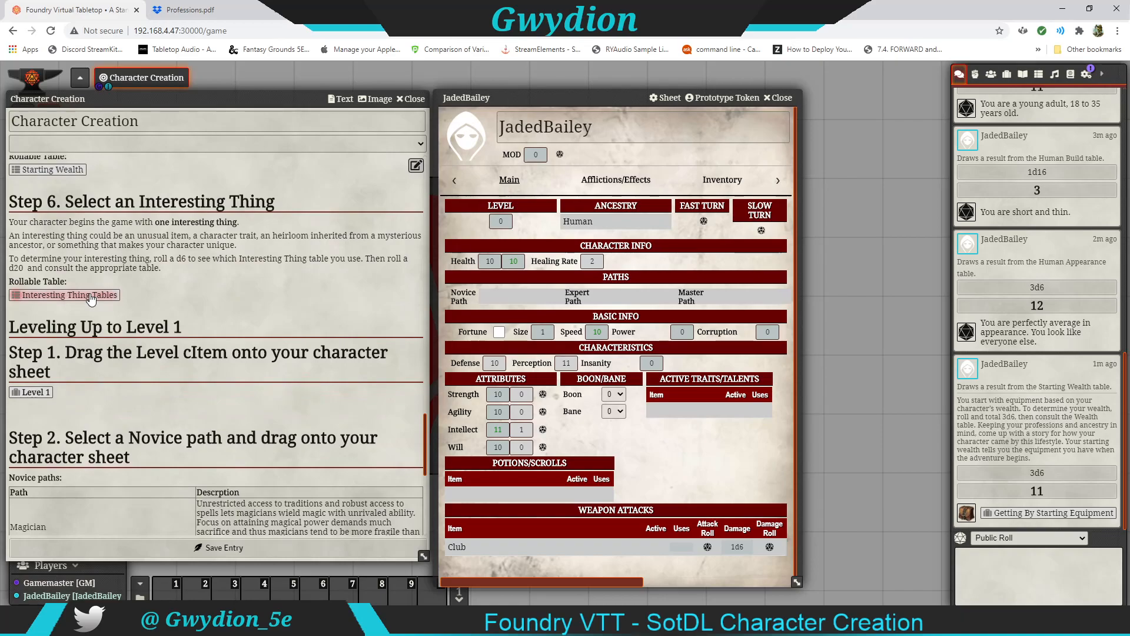
click(777, 183)
click(722, 179)
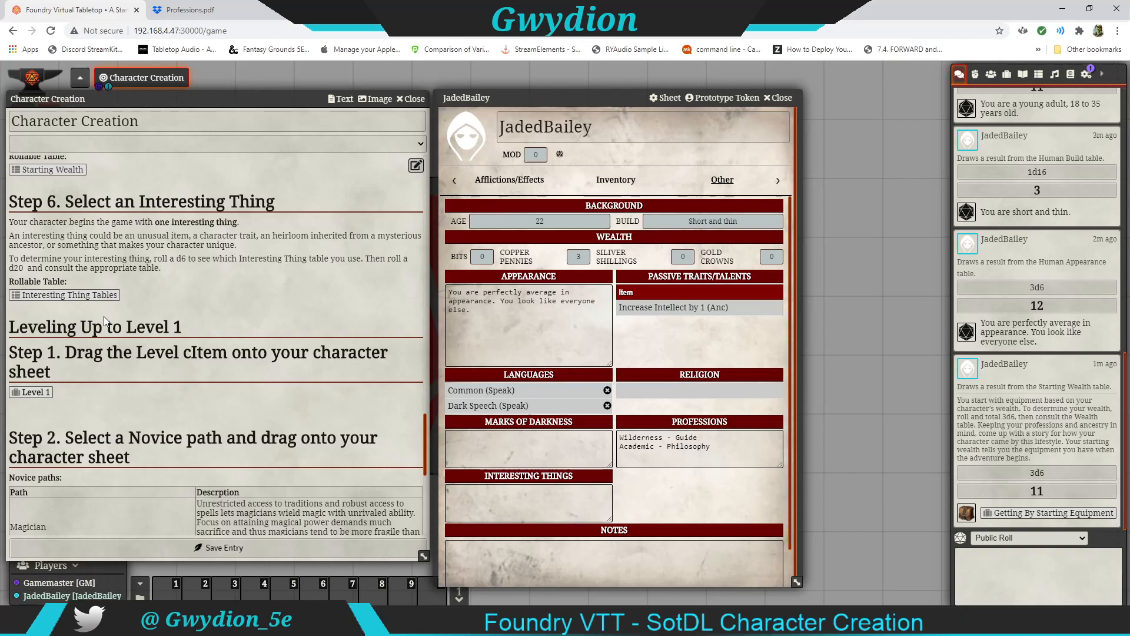
click(66, 294)
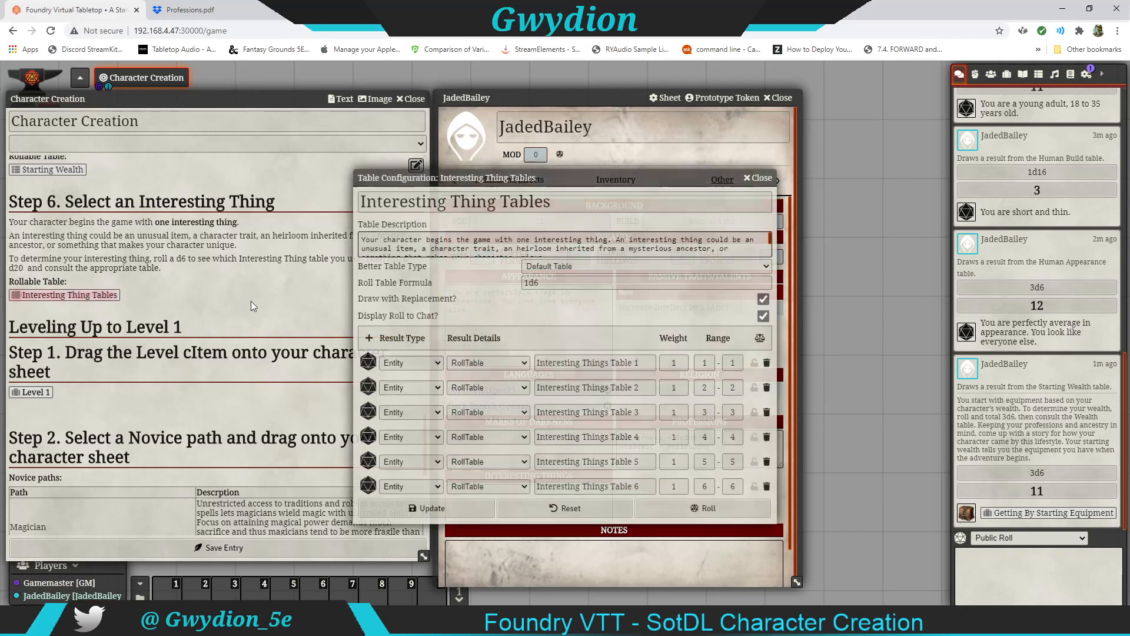
click(689, 508)
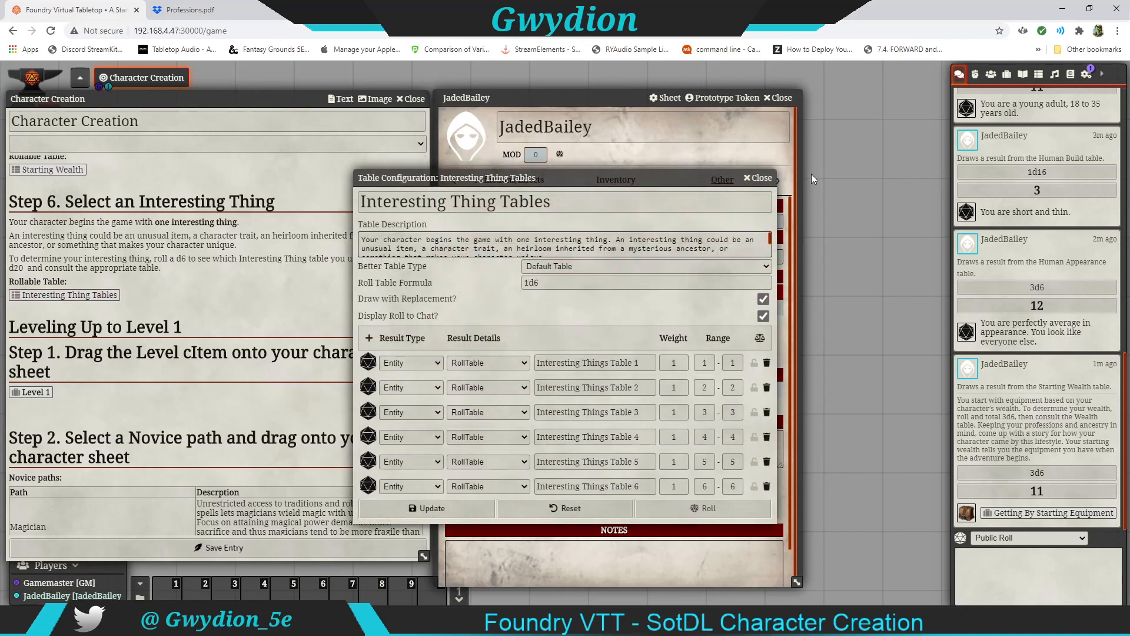
click(762, 179)
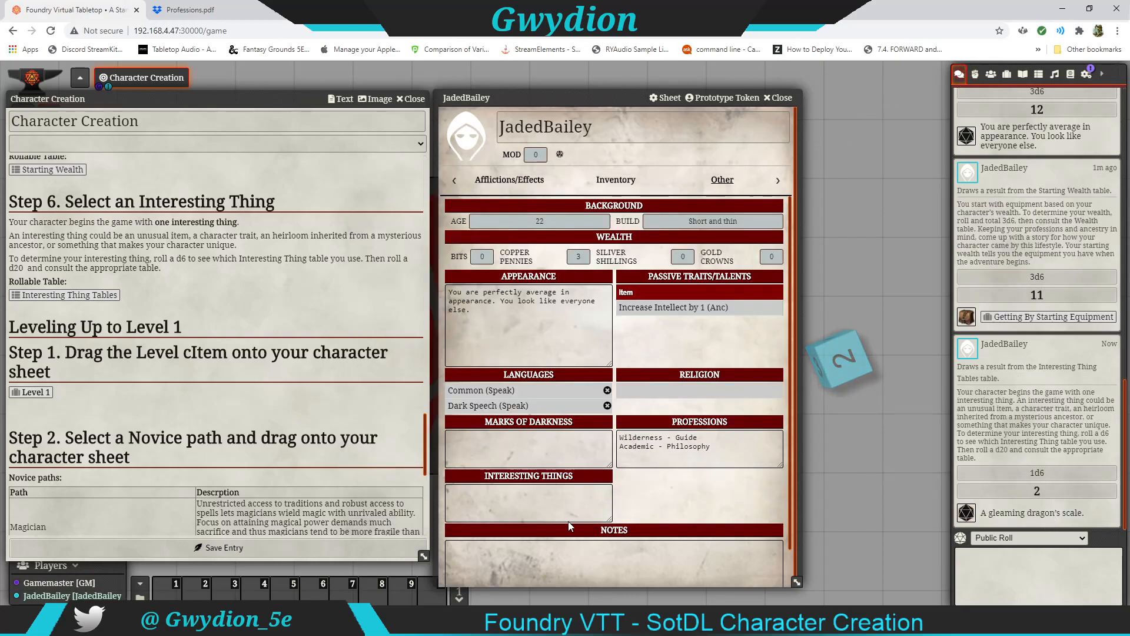
Record "A gleaming dragon's scale." as the character's interesting thing
click(505, 500)
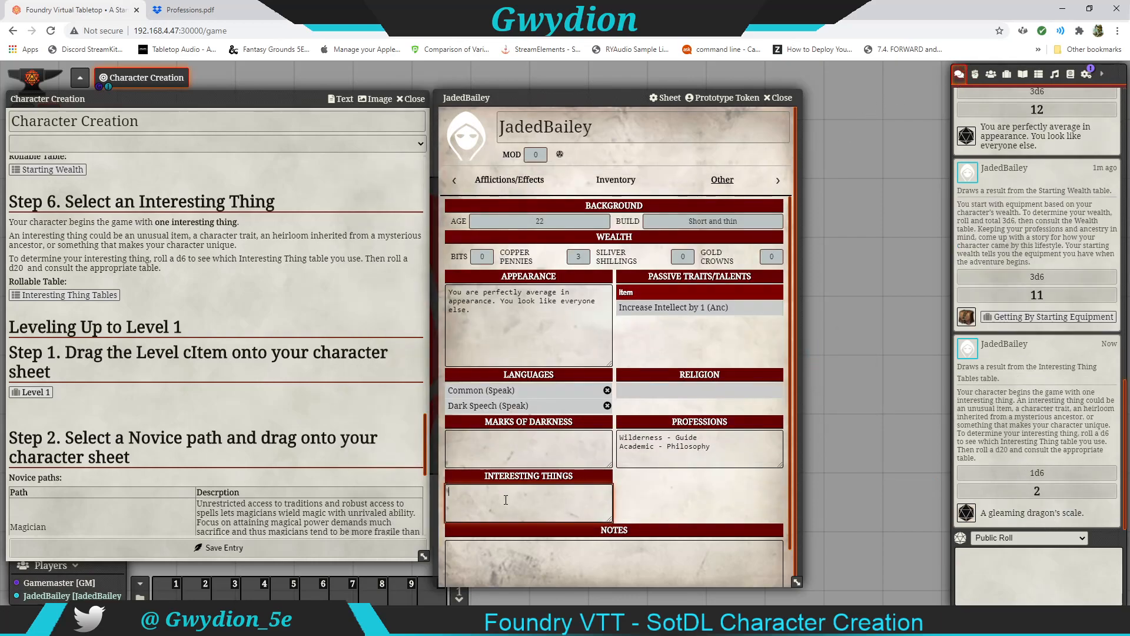
text(ming dragon's scale.)
scroll(603, 432, down, 1)
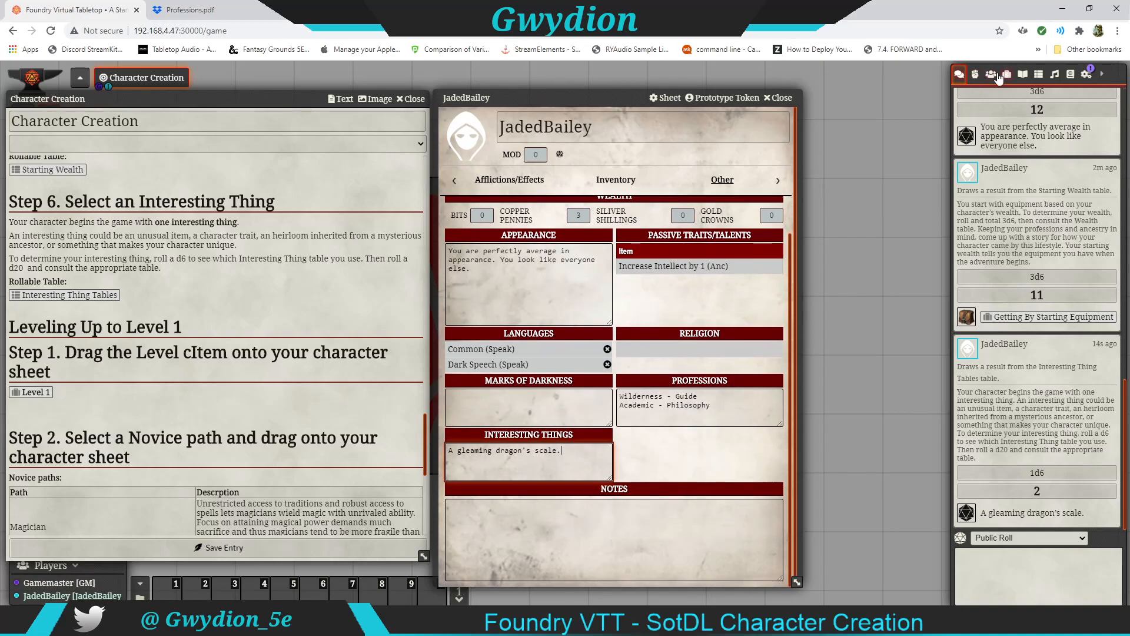
click(507, 517)
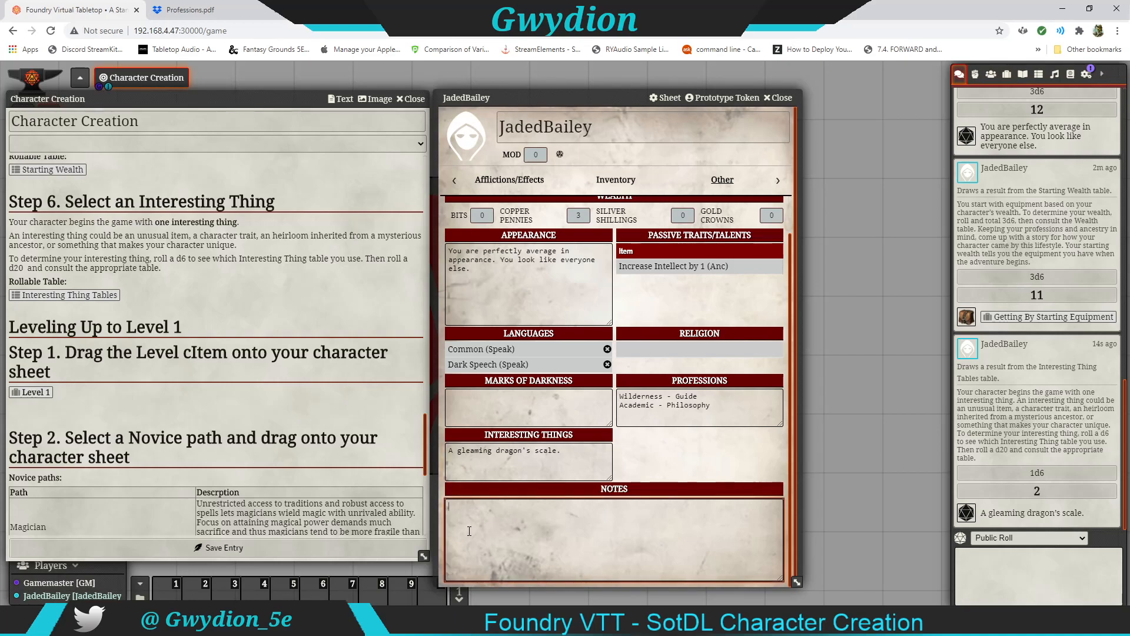
Roll the Human Religion table from the Human Tables folder, close the table, and show the result in the chat log
click(1038, 74)
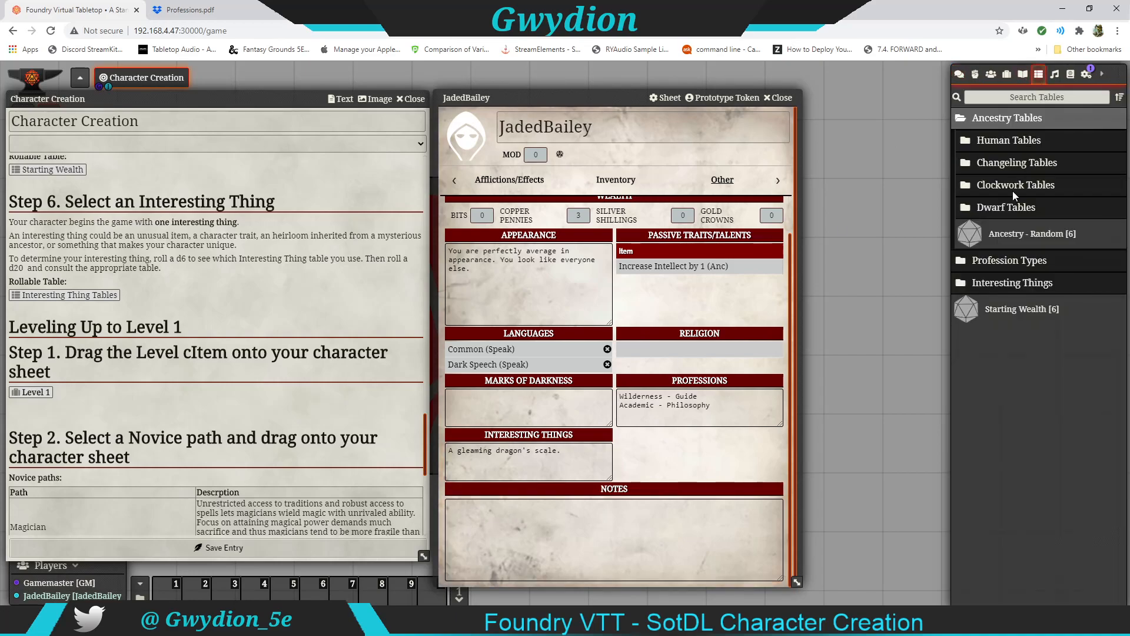
click(1012, 141)
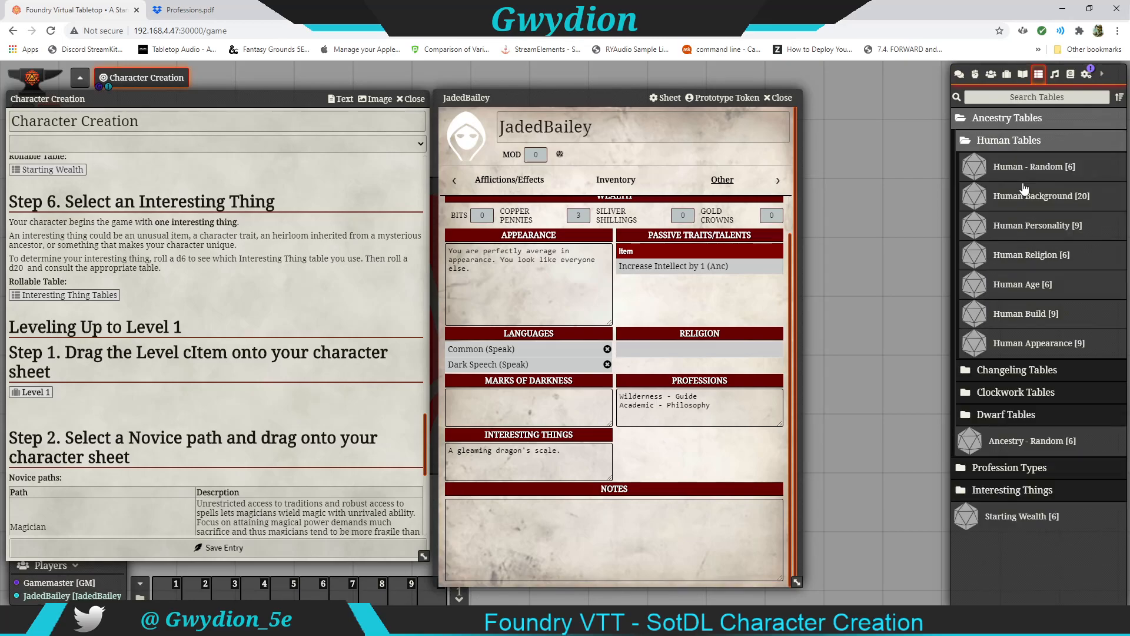
click(1025, 257)
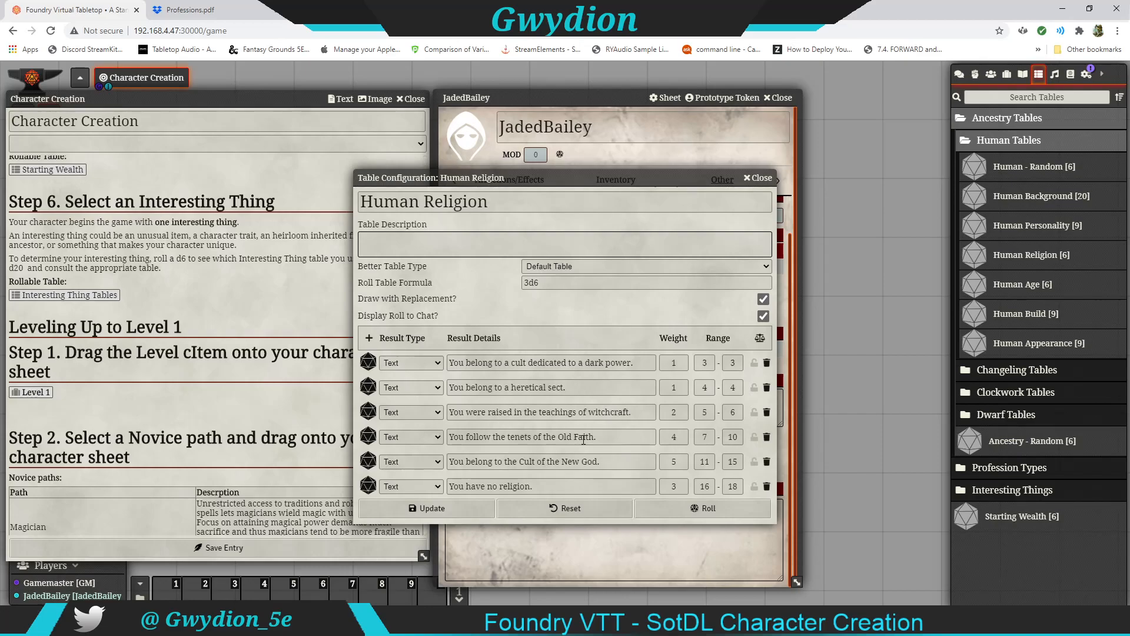
click(716, 511)
click(760, 177)
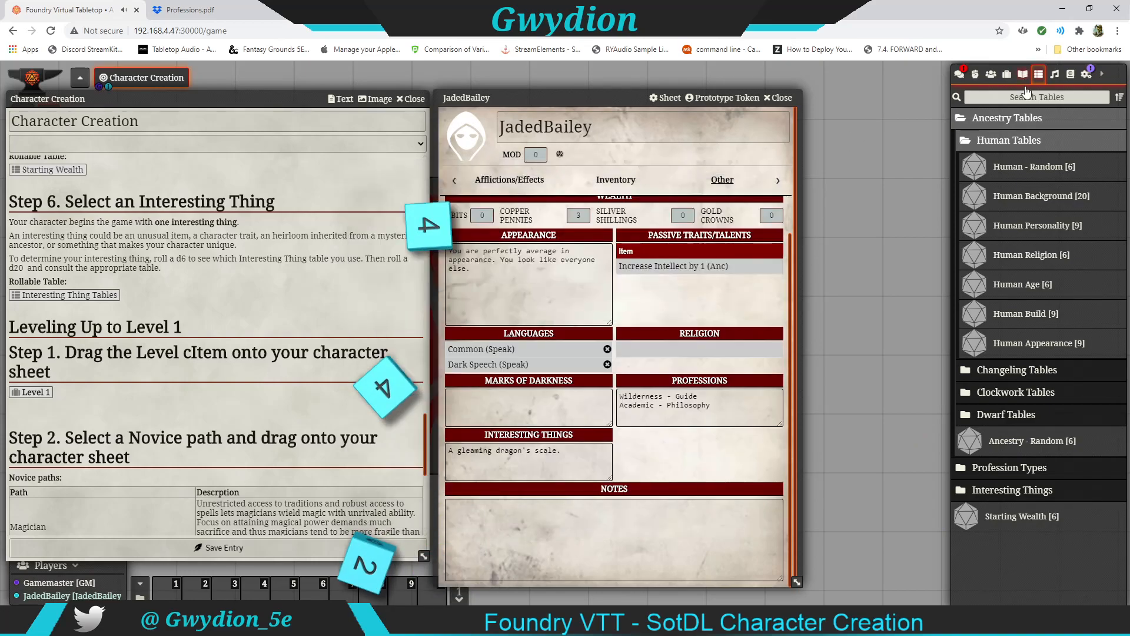
click(959, 74)
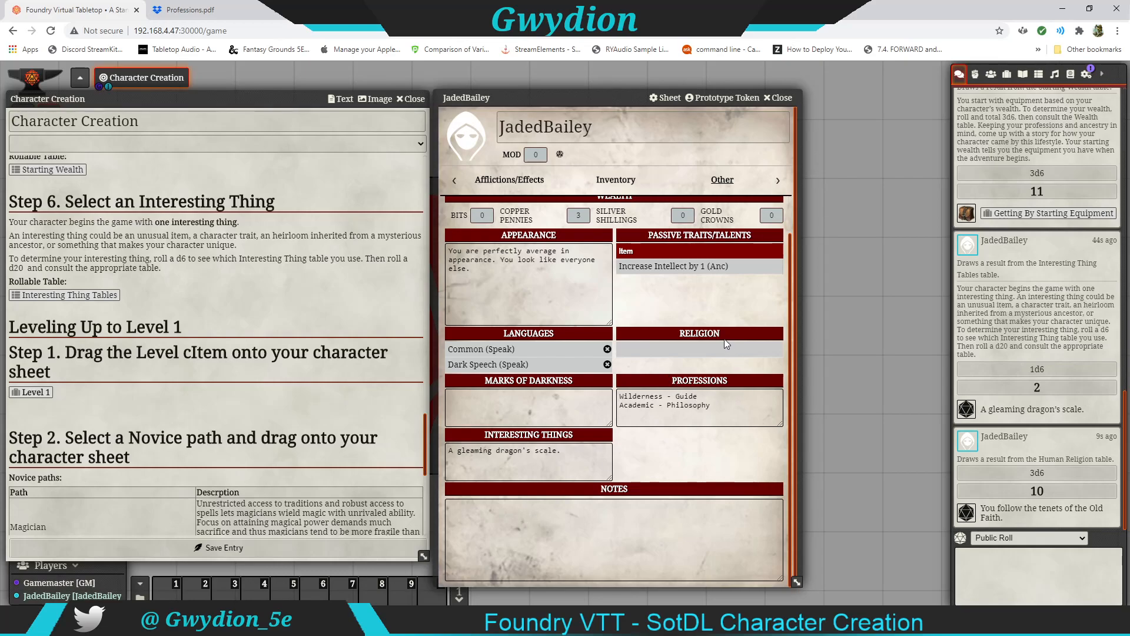
Bring up the items directory and look through its folders for the religion items
click(975, 74)
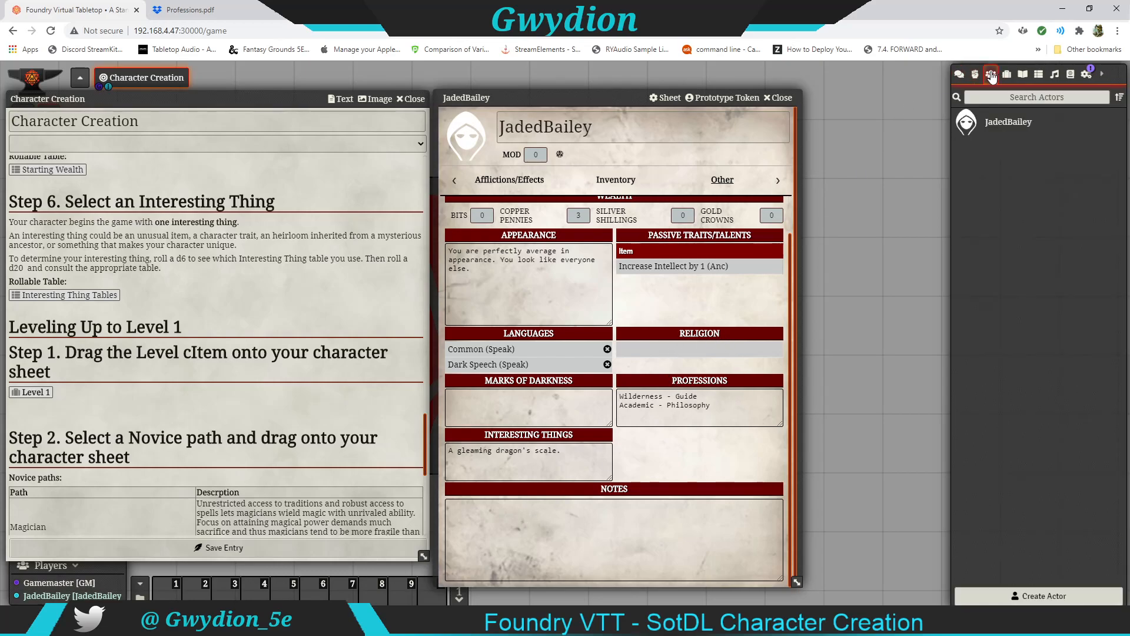
click(1008, 75)
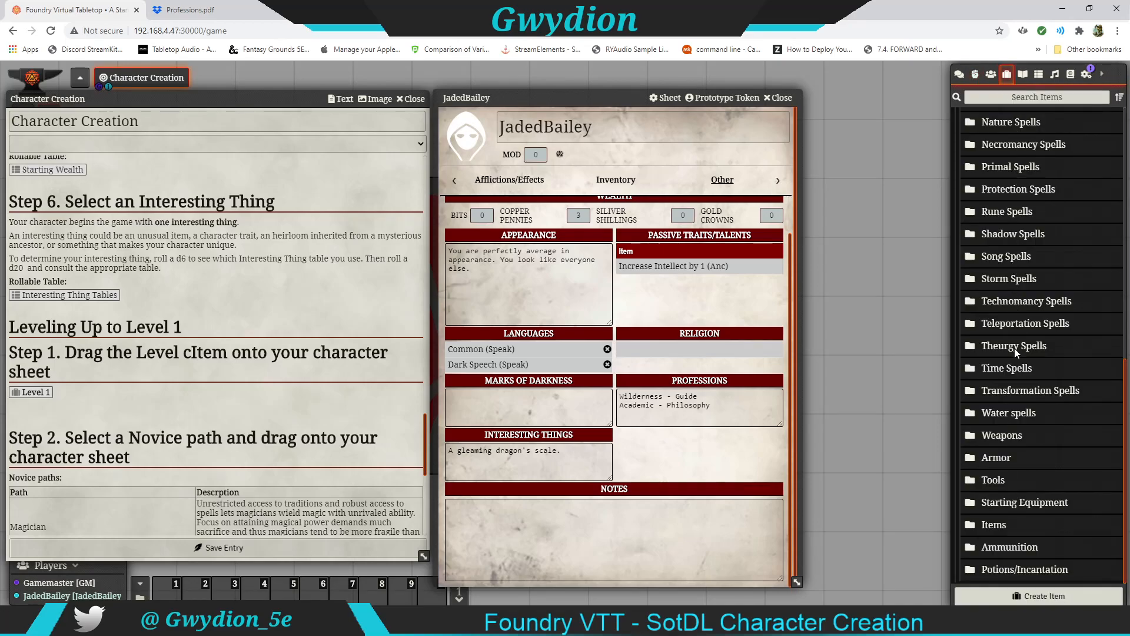
scroll(1015, 348, up, 3)
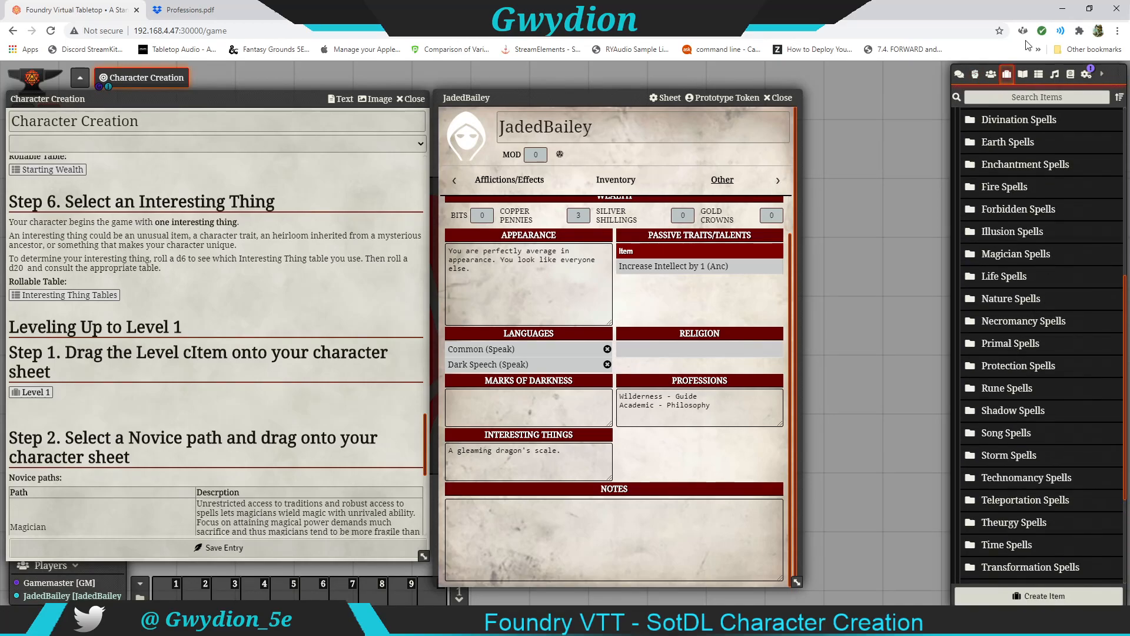
click(1025, 98)
text(rel)
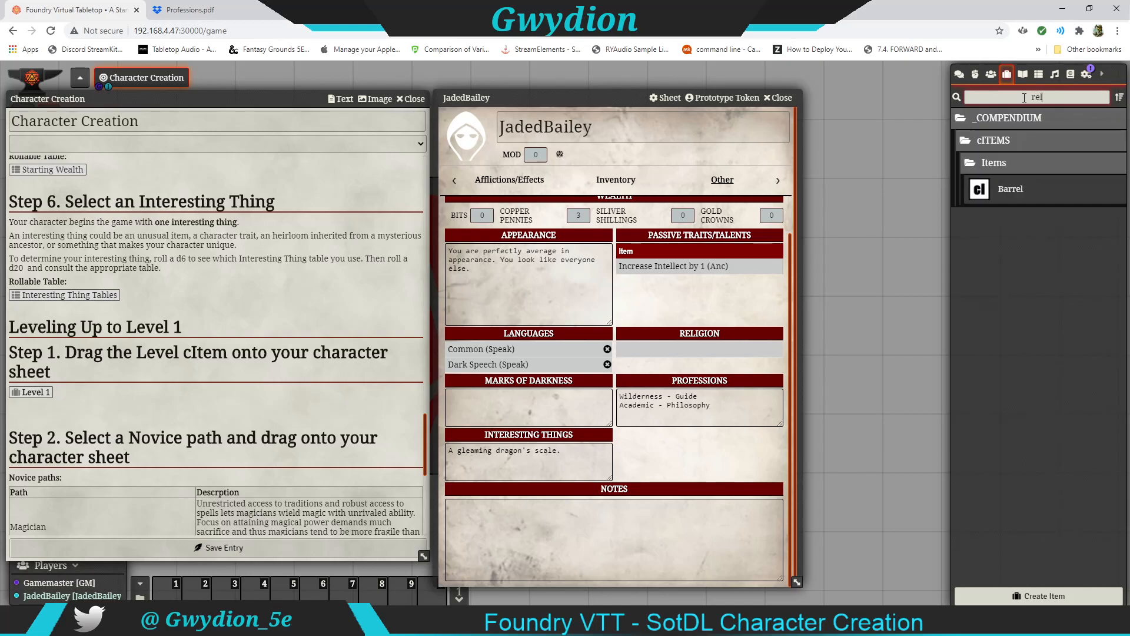
key(BackSpace)
key(BackSpace)
key(BackSpace)
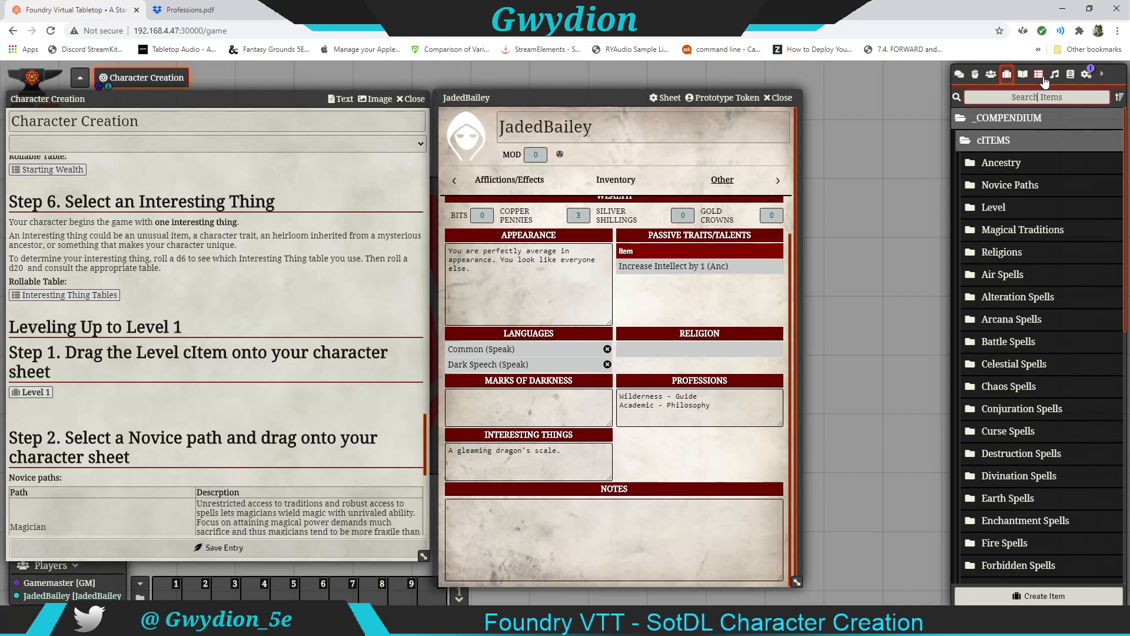
Add Old Faith from the Religions folder to the character and open its description from the sheet
click(996, 252)
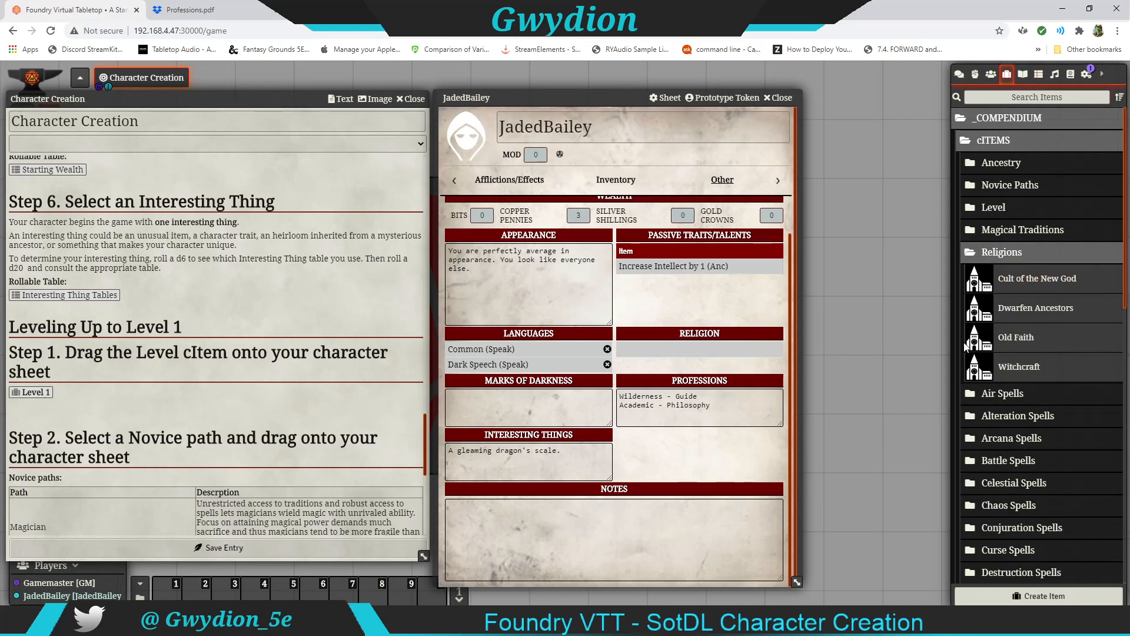
drag(1016, 337, 696, 434)
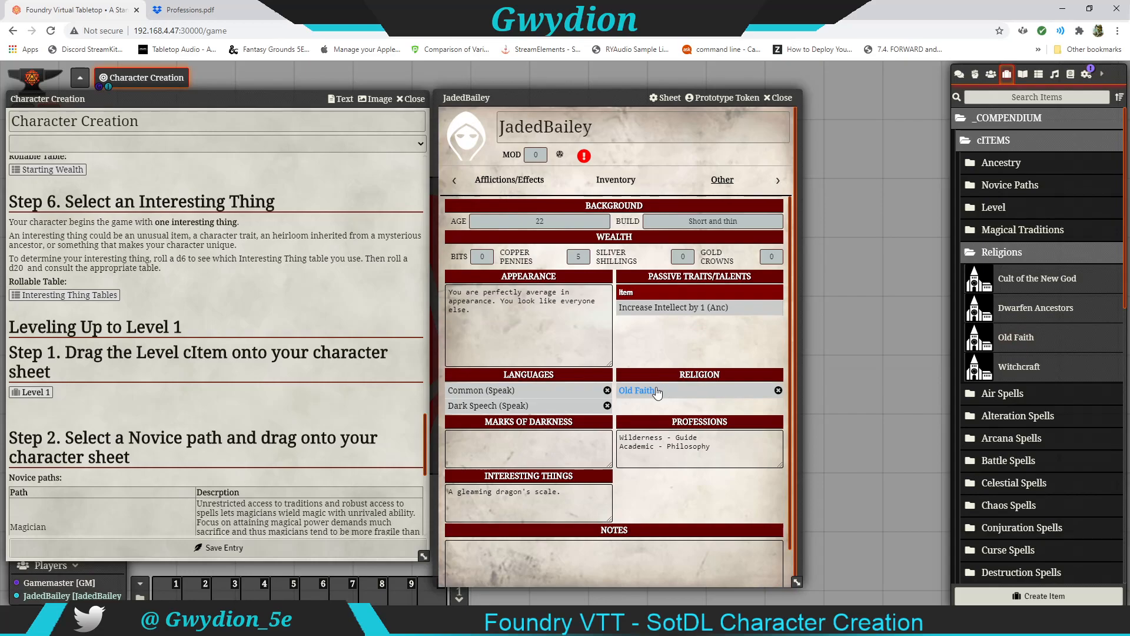
click(655, 391)
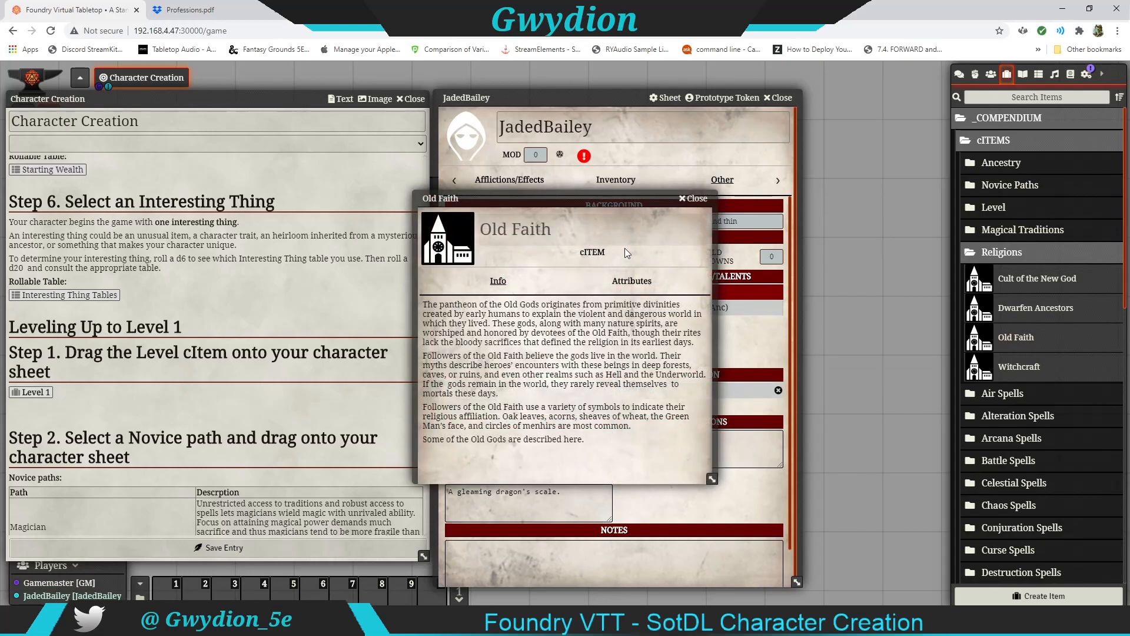
click(693, 199)
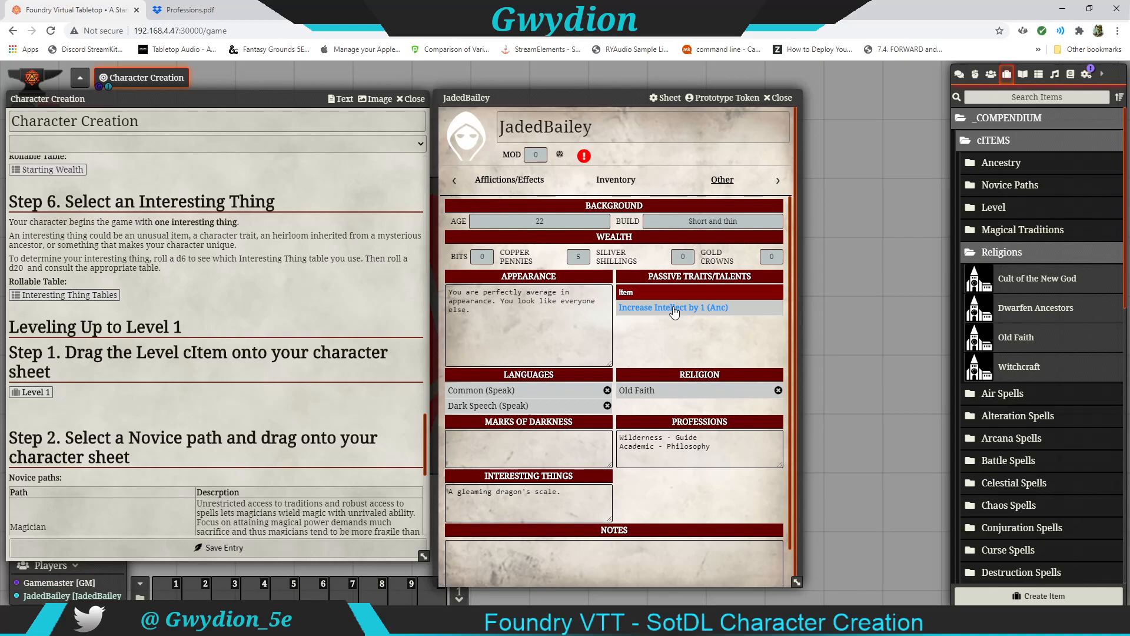
click(642, 392)
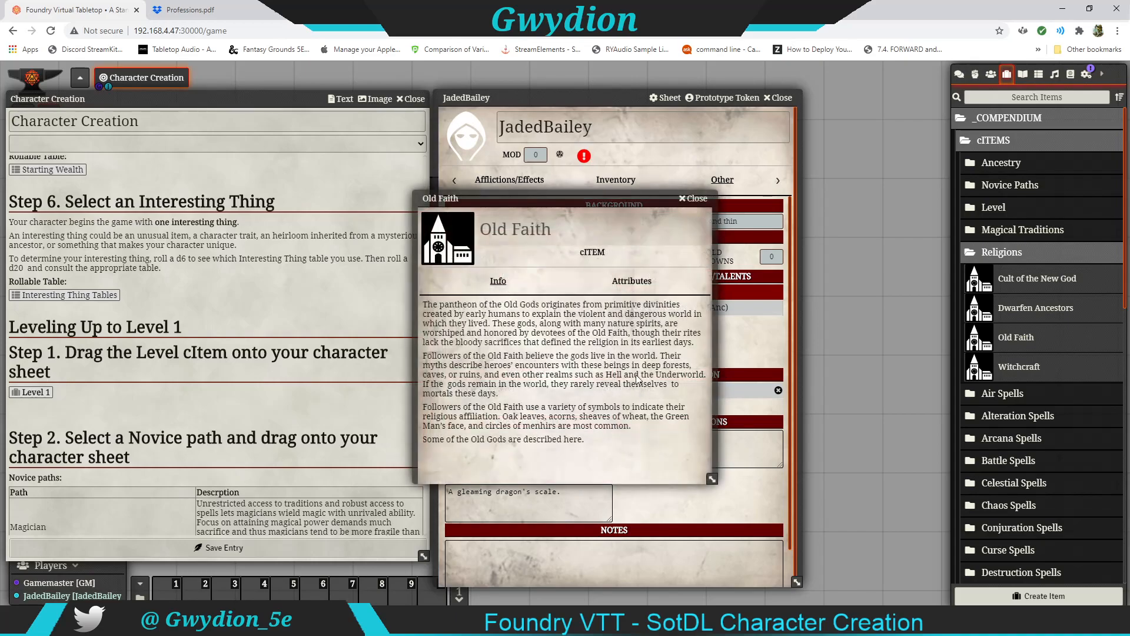
Check the attributes of Old Faith, close its description and remove Old Faith from the character's religion
click(636, 285)
click(498, 283)
click(693, 199)
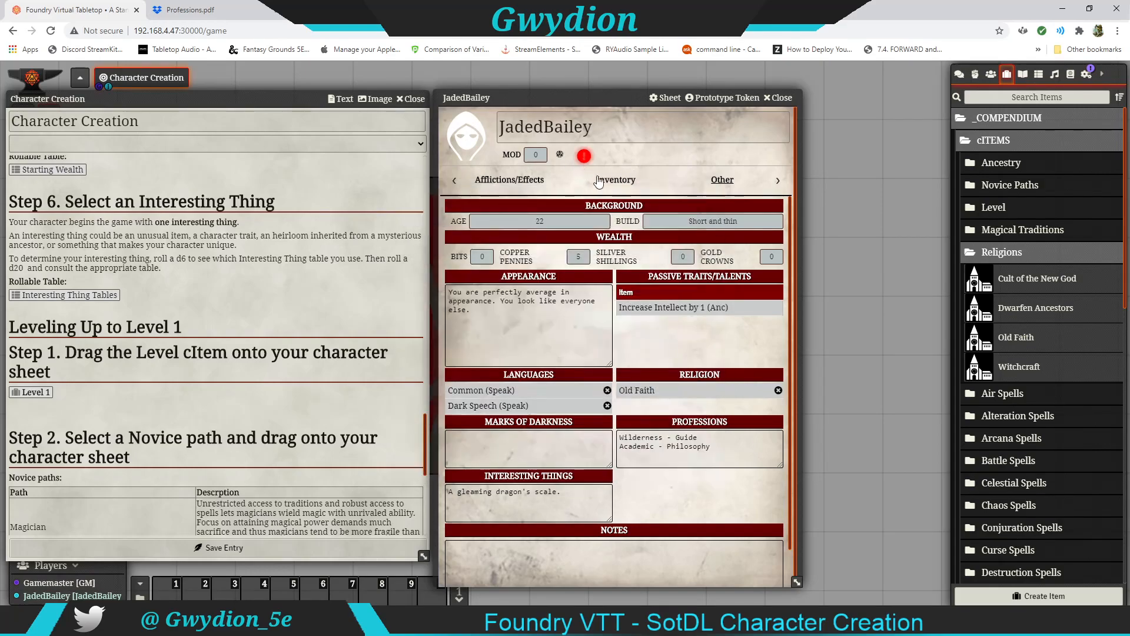
click(778, 390)
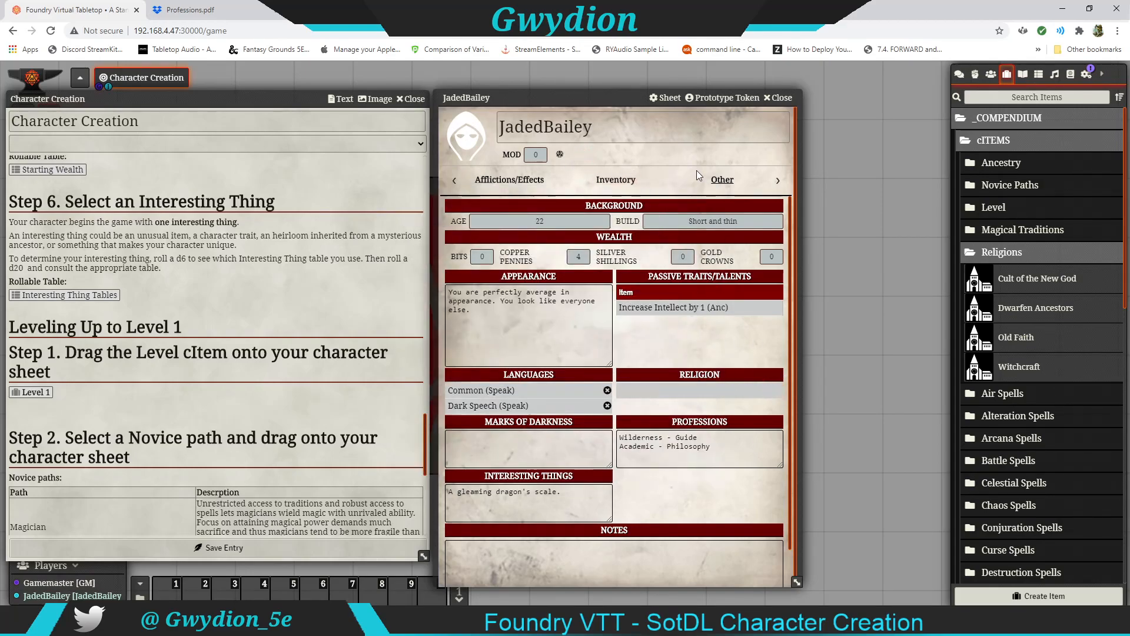
Return to the character's main page and add the Level 1 item from the Character Creation journal to the sheet
click(455, 180)
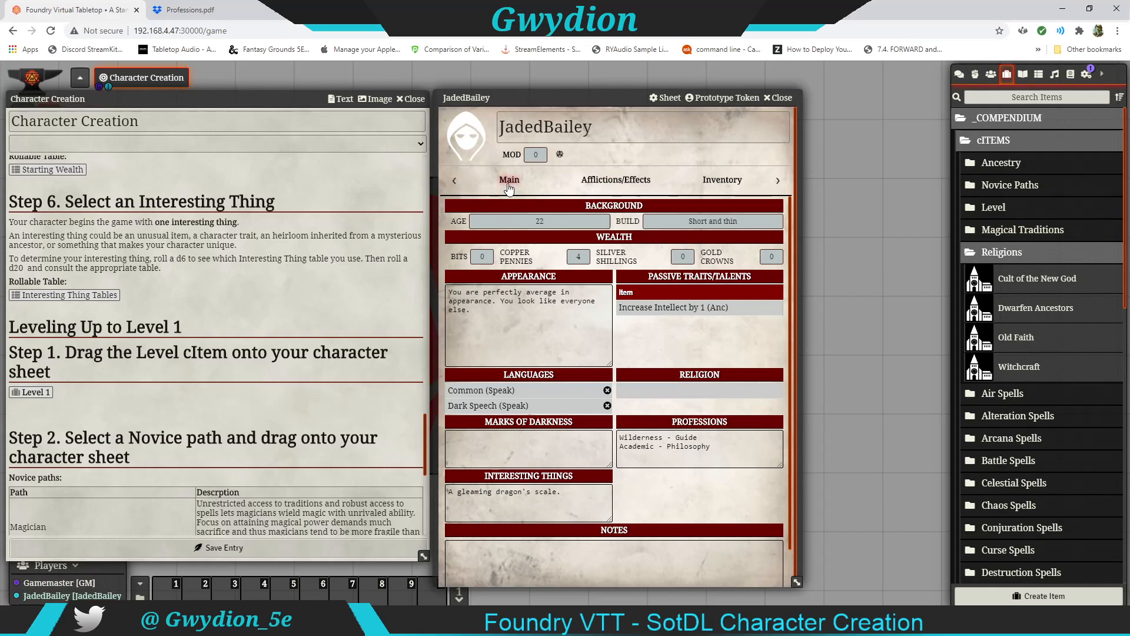
click(509, 181)
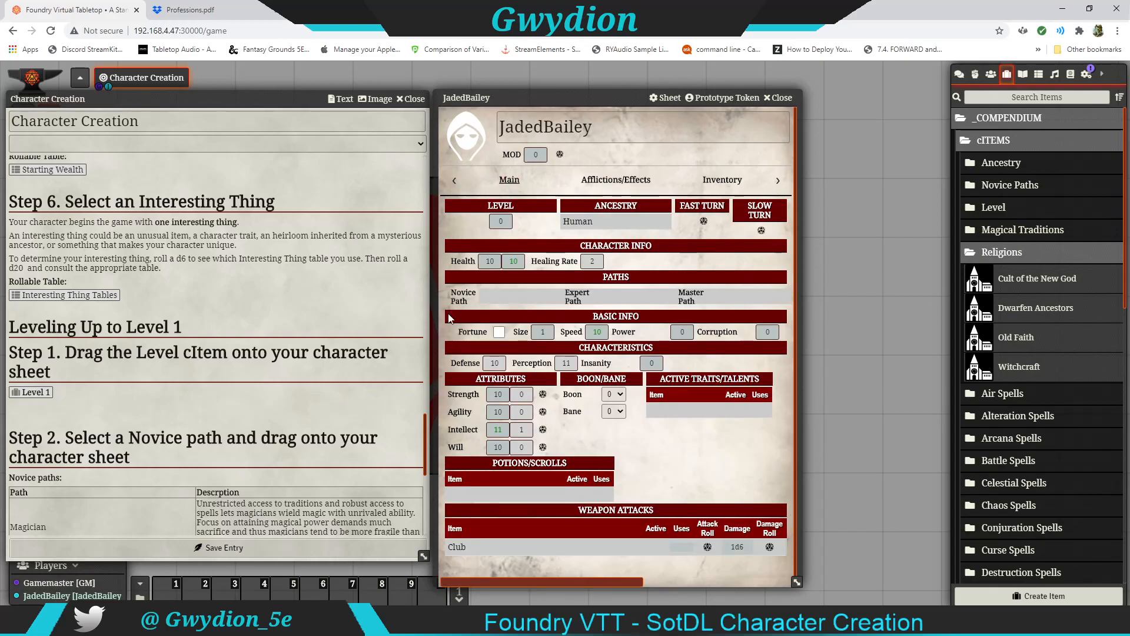
scroll(326, 257, down, 2)
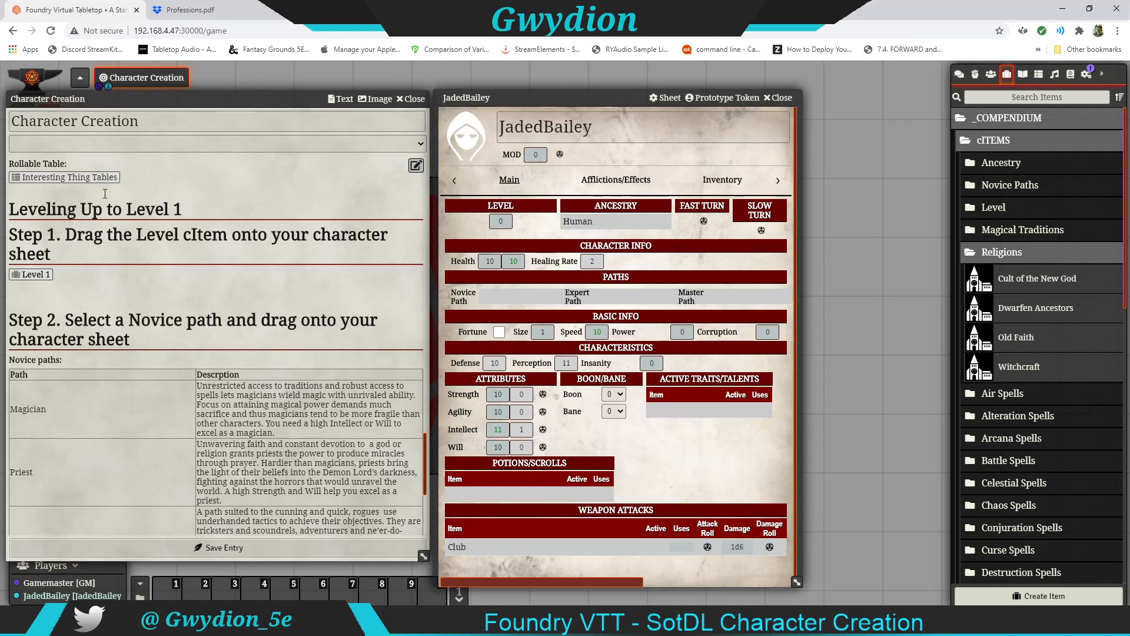
drag(28, 275, 538, 309)
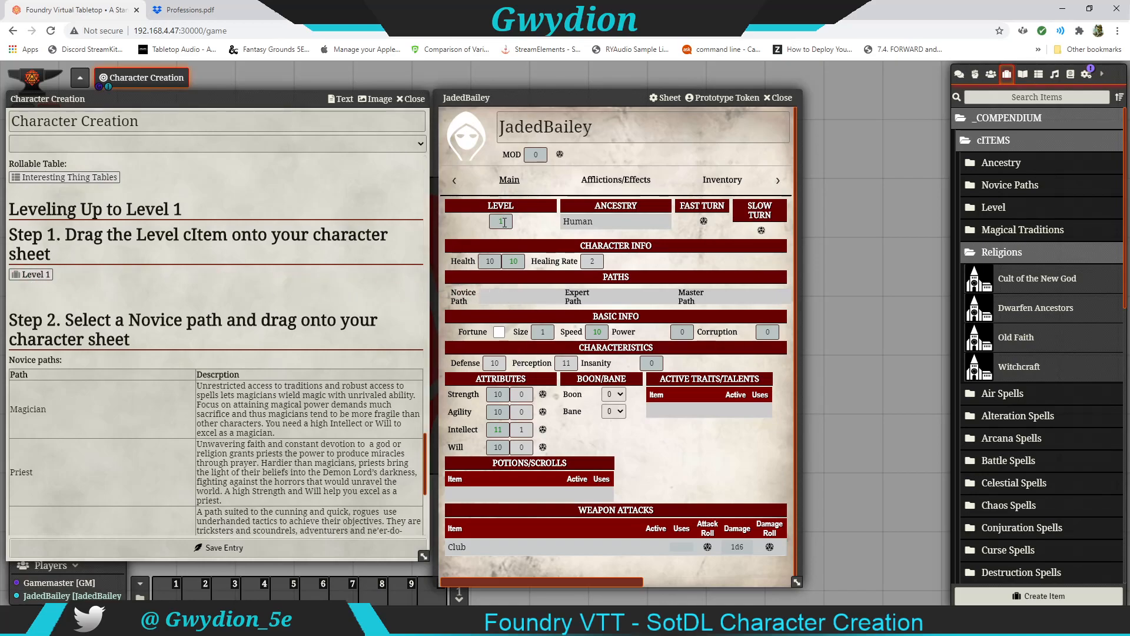
Add the Magician novice path from the journal's Step 2 to the character sheet
scroll(96, 319, down, 2)
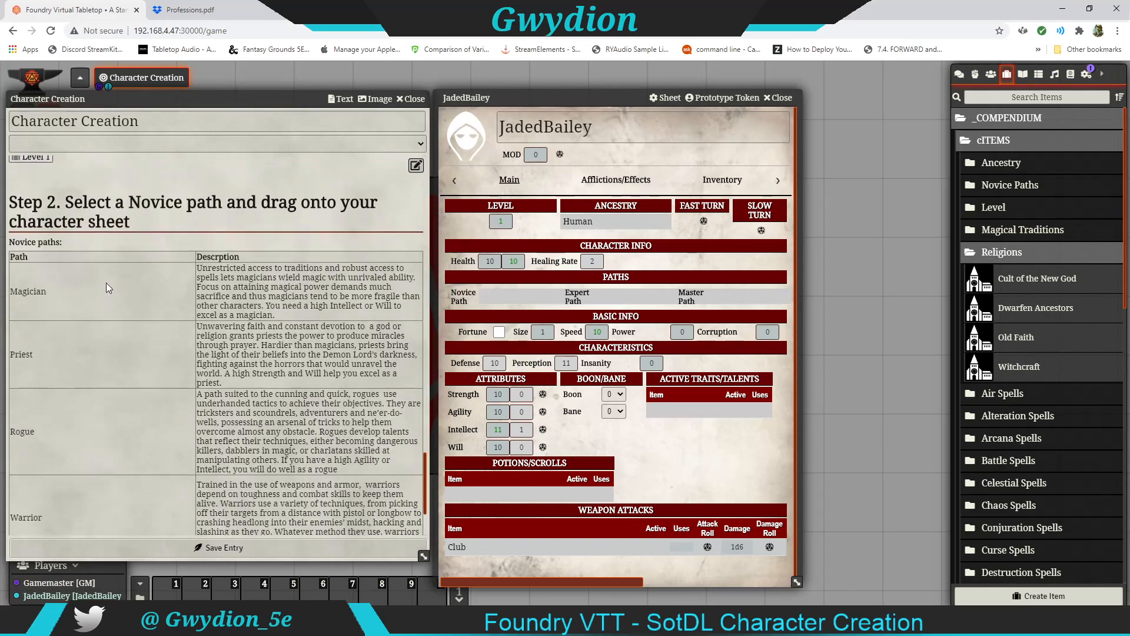
scroll(238, 388, down, 2)
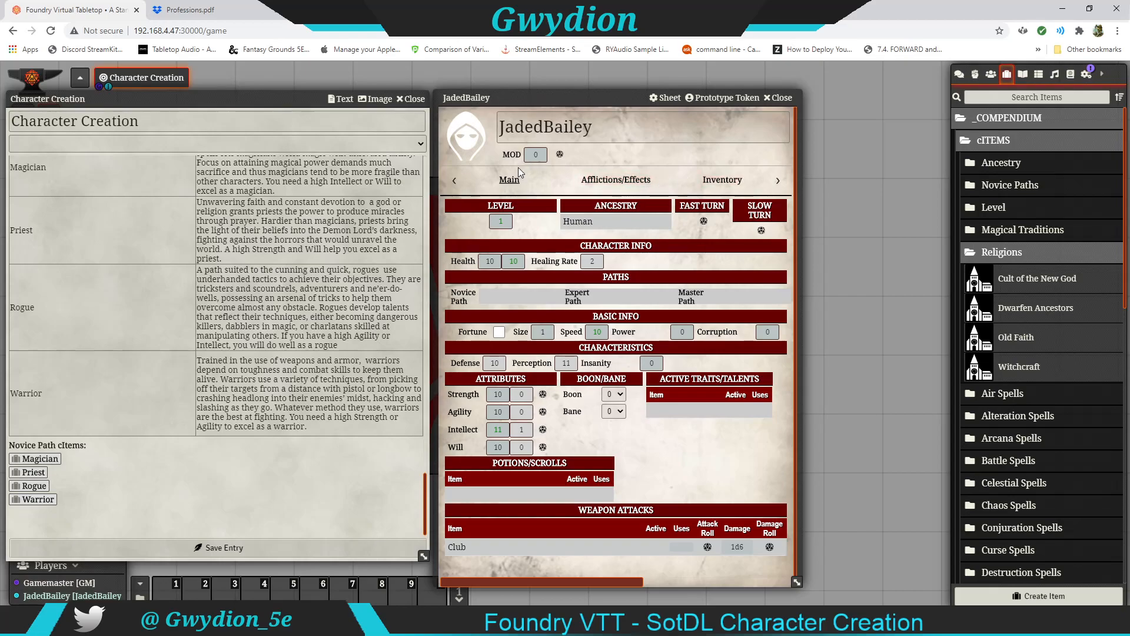
drag(44, 458, 169, 443)
drag(35, 458, 624, 456)
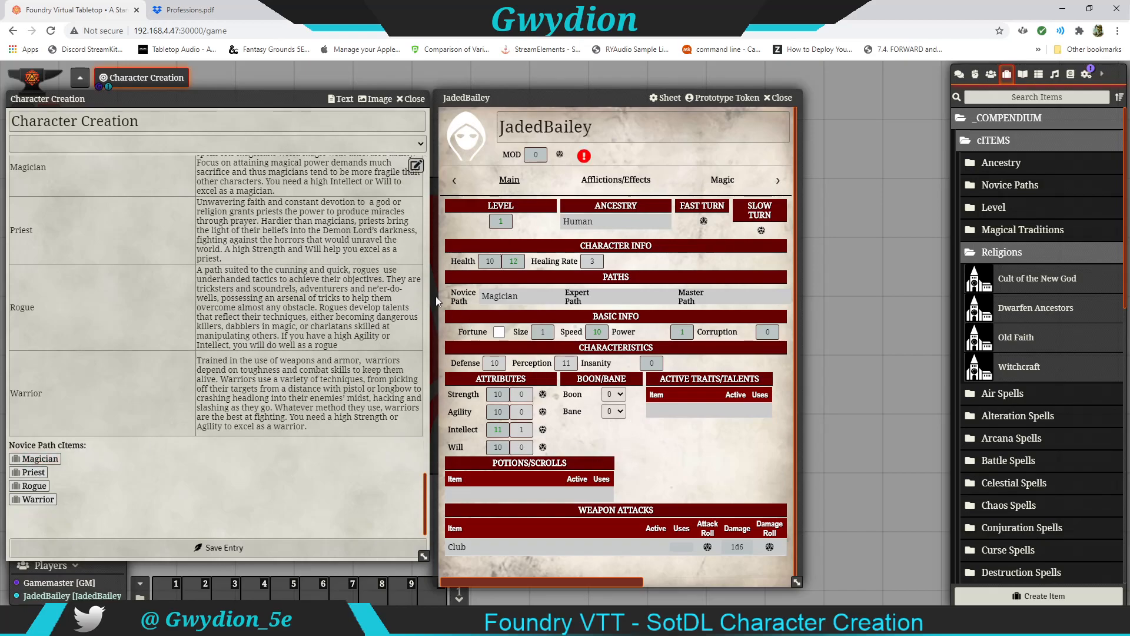
Open the Magician path's description from the sheet, place it over the journal and read its Level 1 Magician section
click(500, 297)
drag(566, 189, 181, 150)
scroll(126, 328, down, 5)
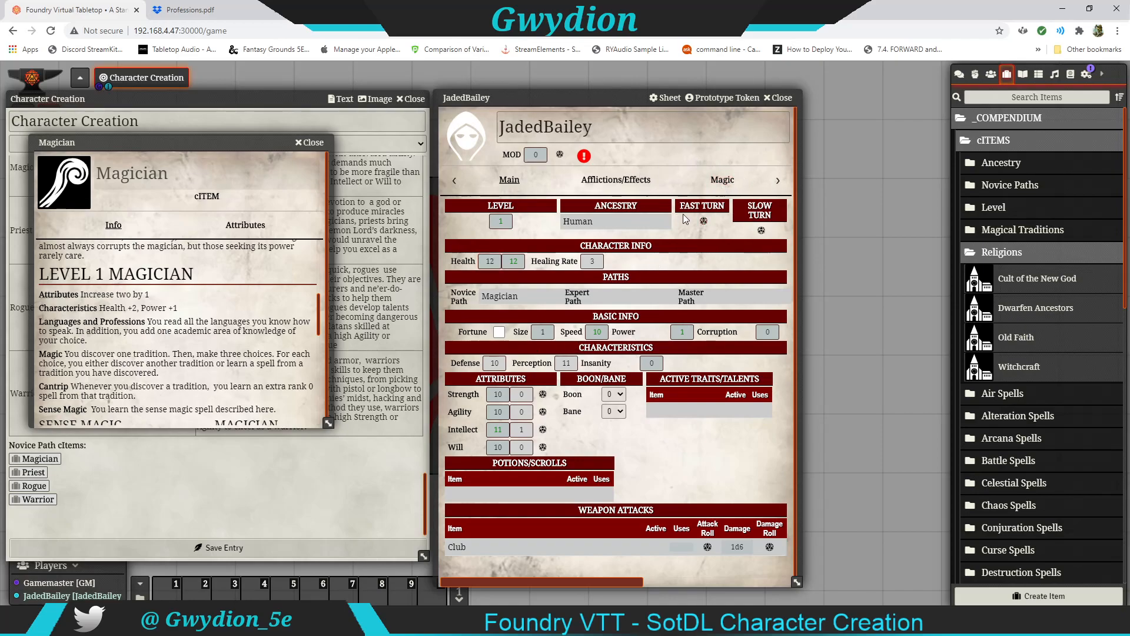
Set the uses of the Sense Magic spell to 2 on the magic page and return to the main page
click(728, 181)
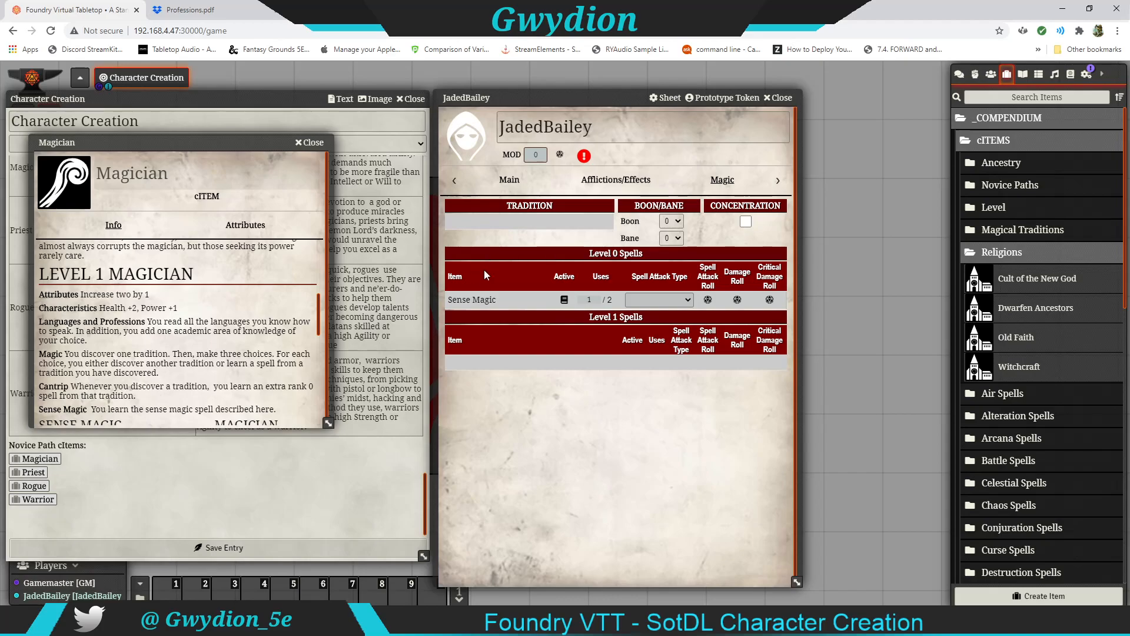
scroll(146, 386, down, 1)
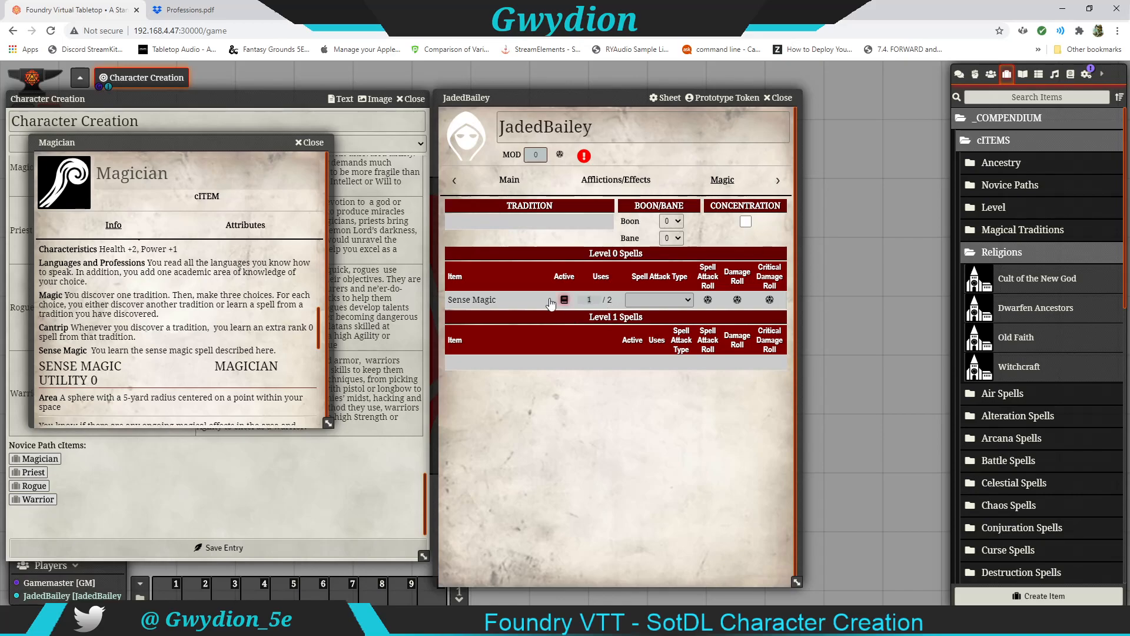
text(2)
click(507, 181)
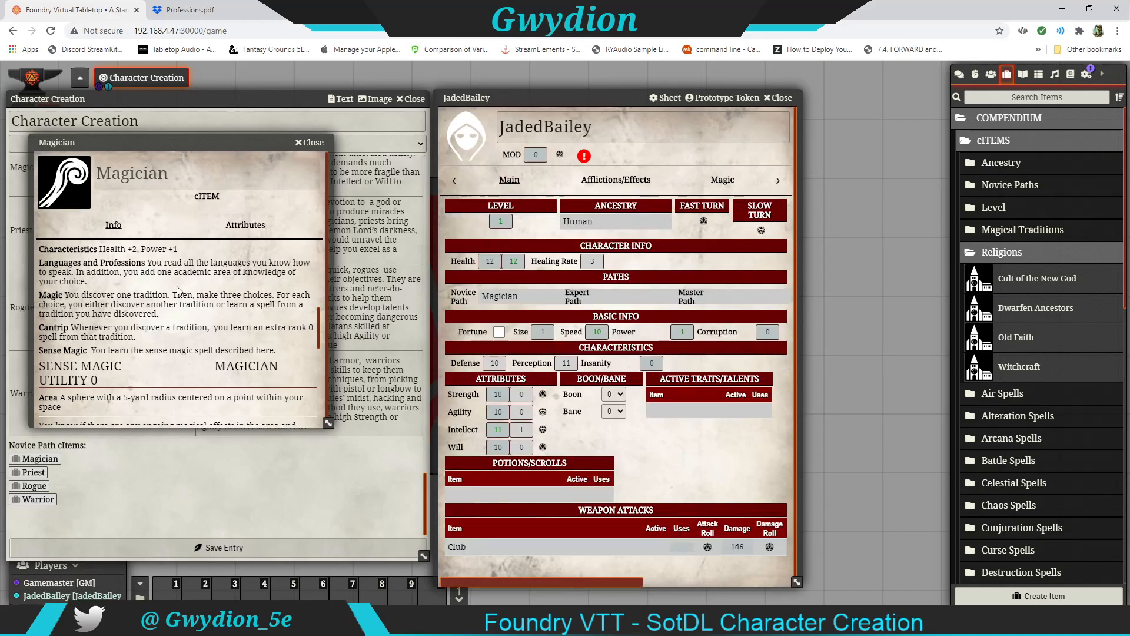
Resolve the Level 1 attribute choice by increasing Intellect and Will by 1 each
scroll(207, 283, down, 1)
scroll(208, 283, up, 1)
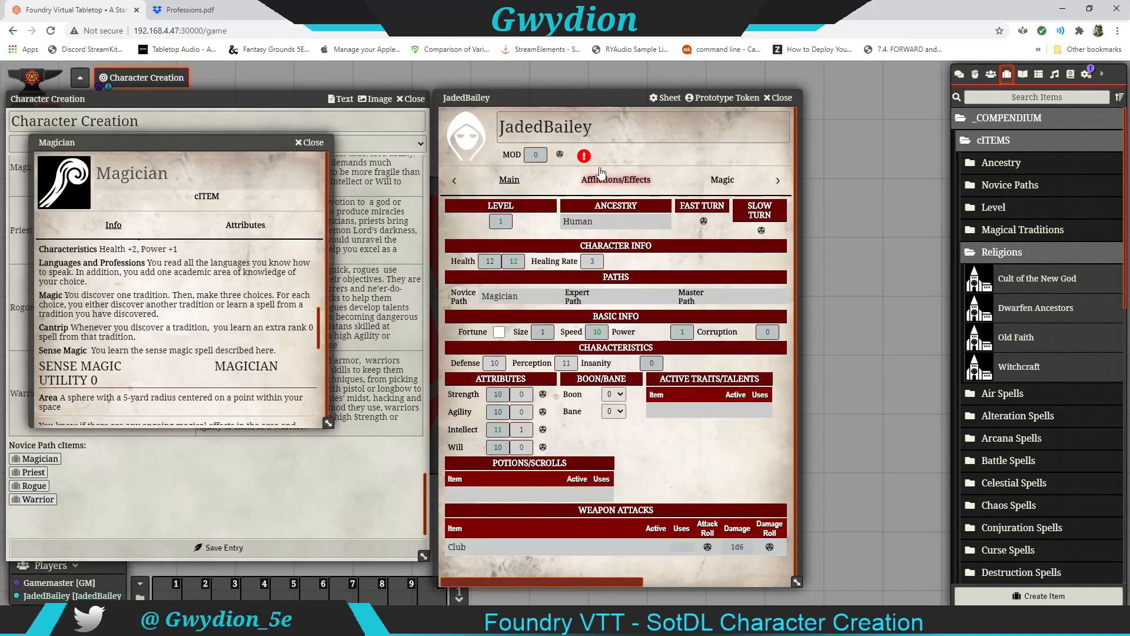
click(583, 156)
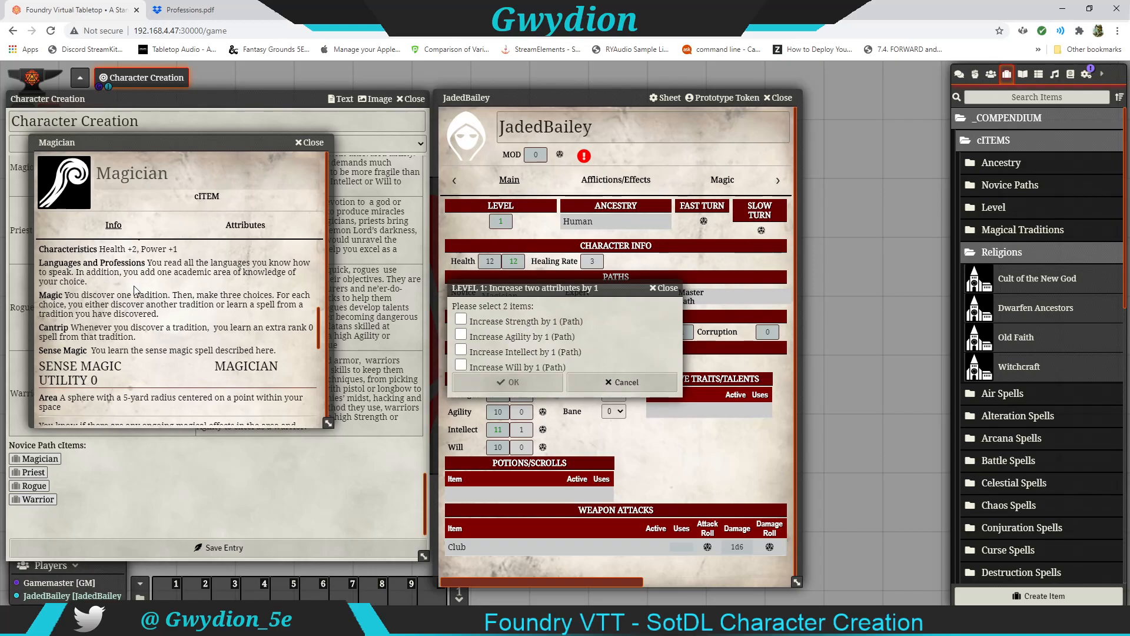
scroll(135, 291, down, 2)
scroll(141, 318, up, 3)
scroll(142, 291, up, 1)
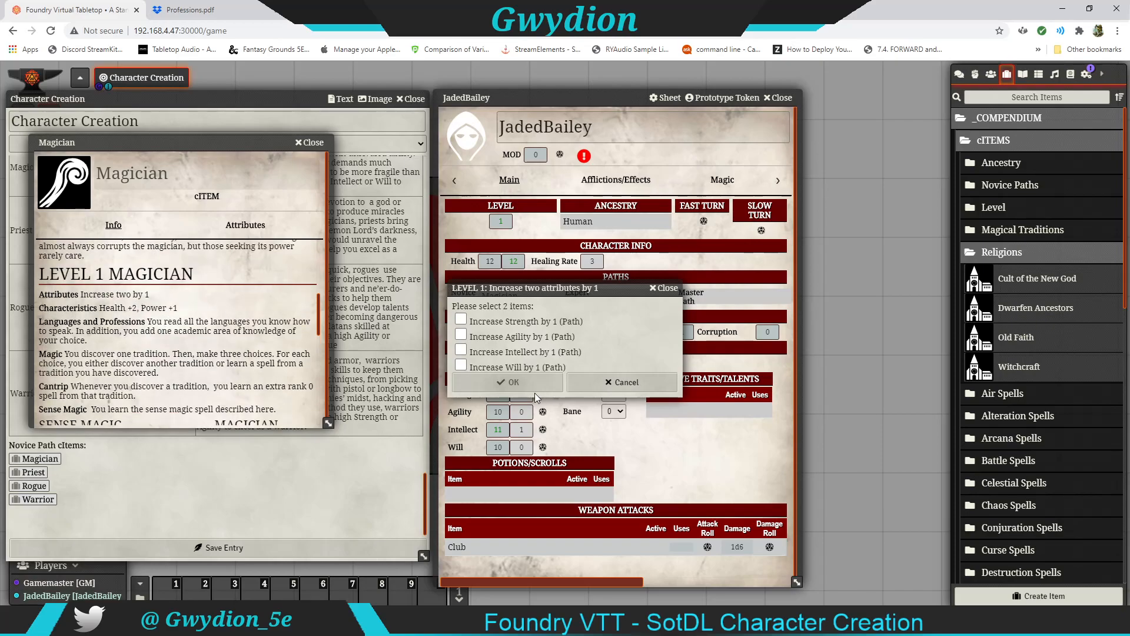
click(461, 349)
click(461, 364)
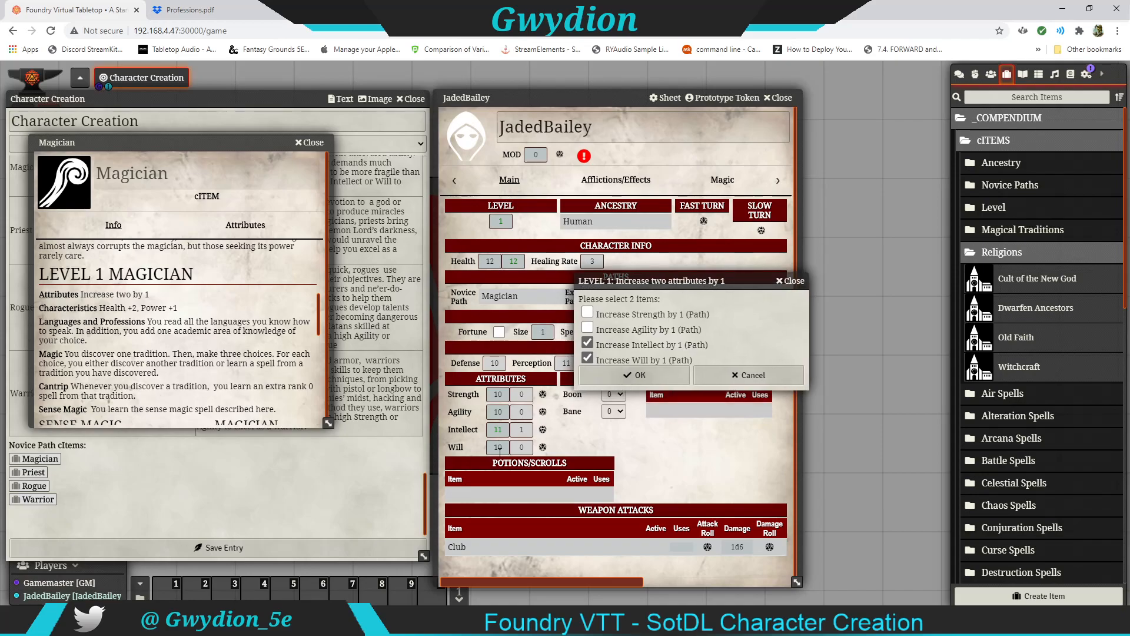
click(629, 377)
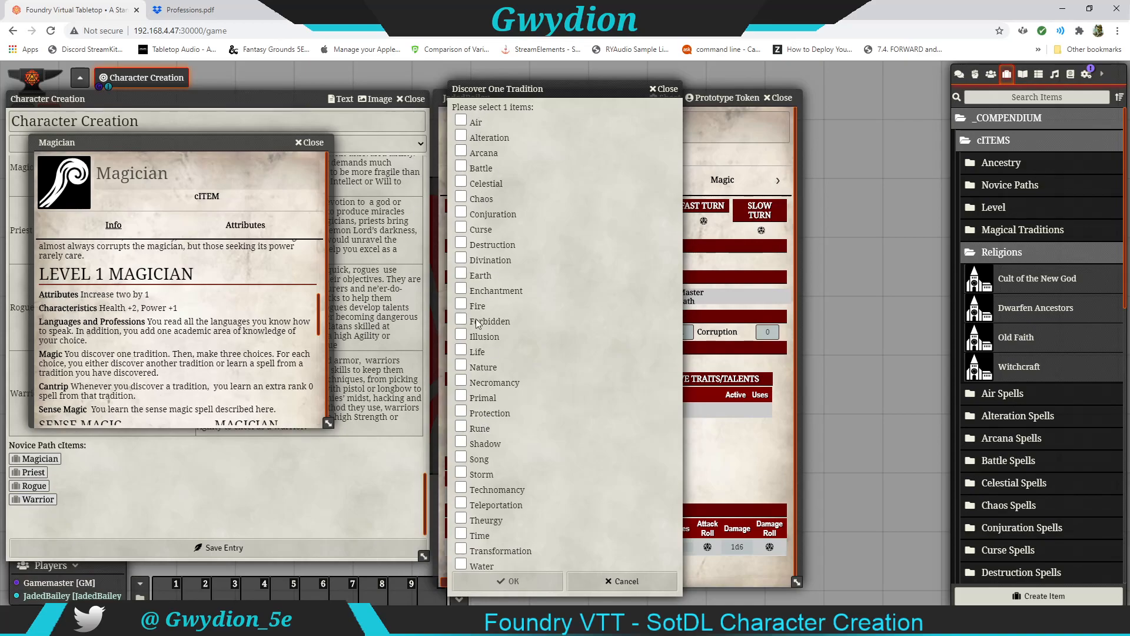
Read the Destruction and Fire descriptions in the Magical Traditions folder and choose Destruction as the first tradition to discover
click(1002, 253)
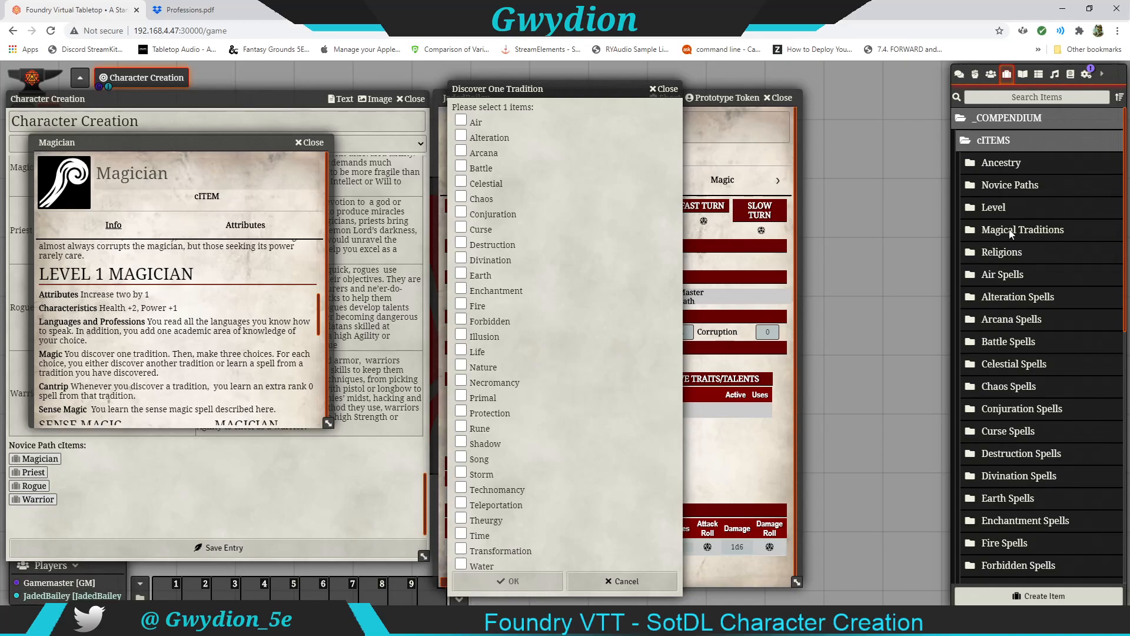
click(999, 233)
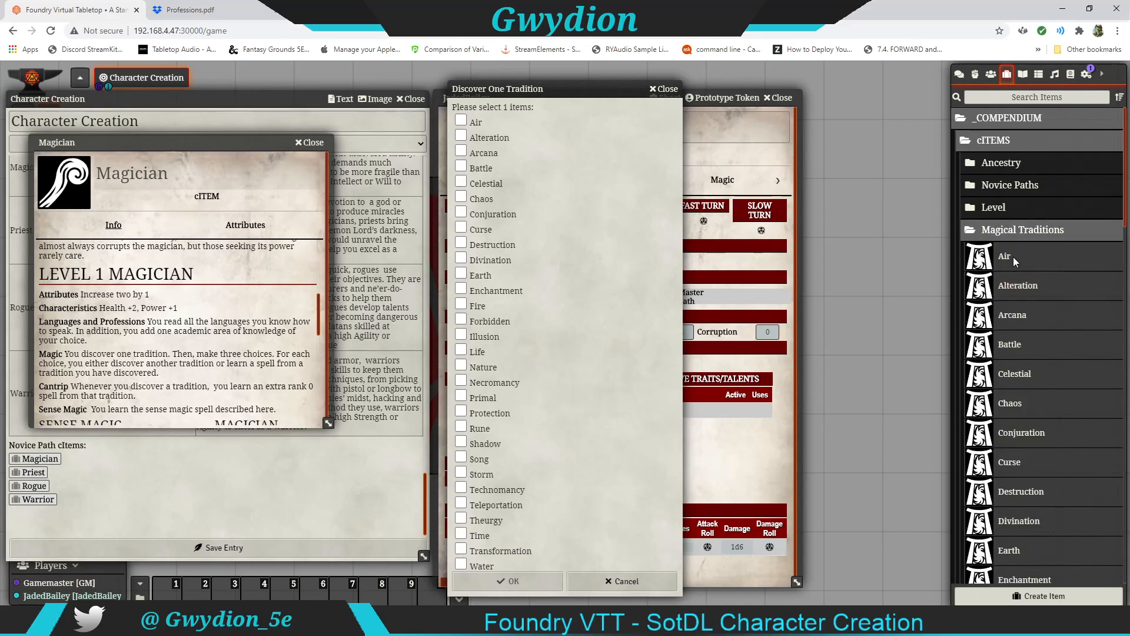
scroll(1023, 401, down, 2)
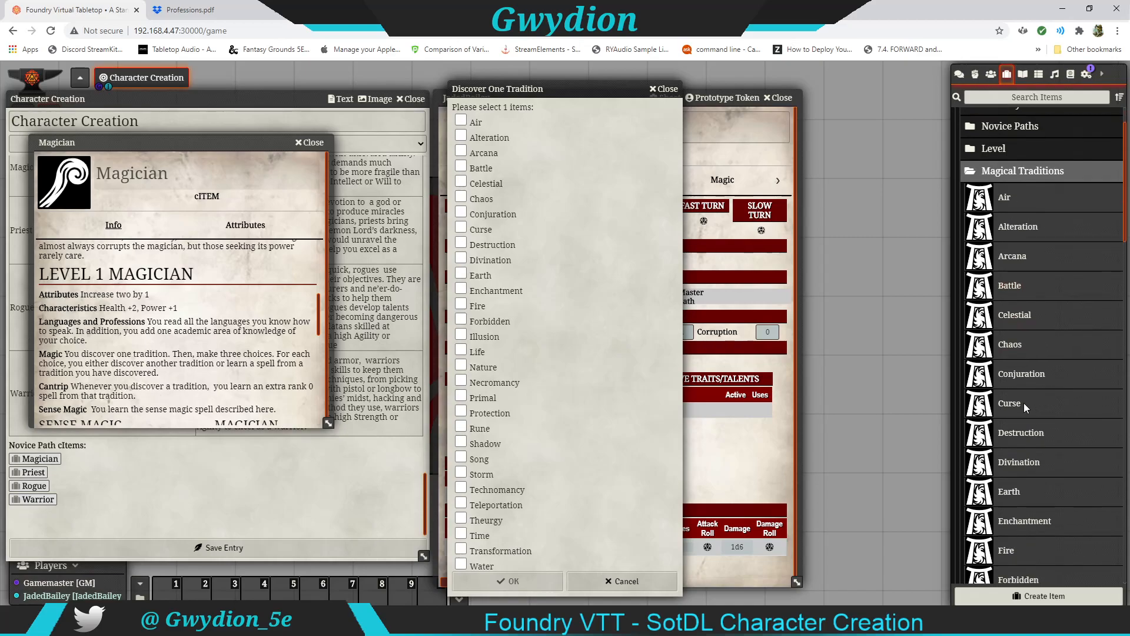
click(1015, 436)
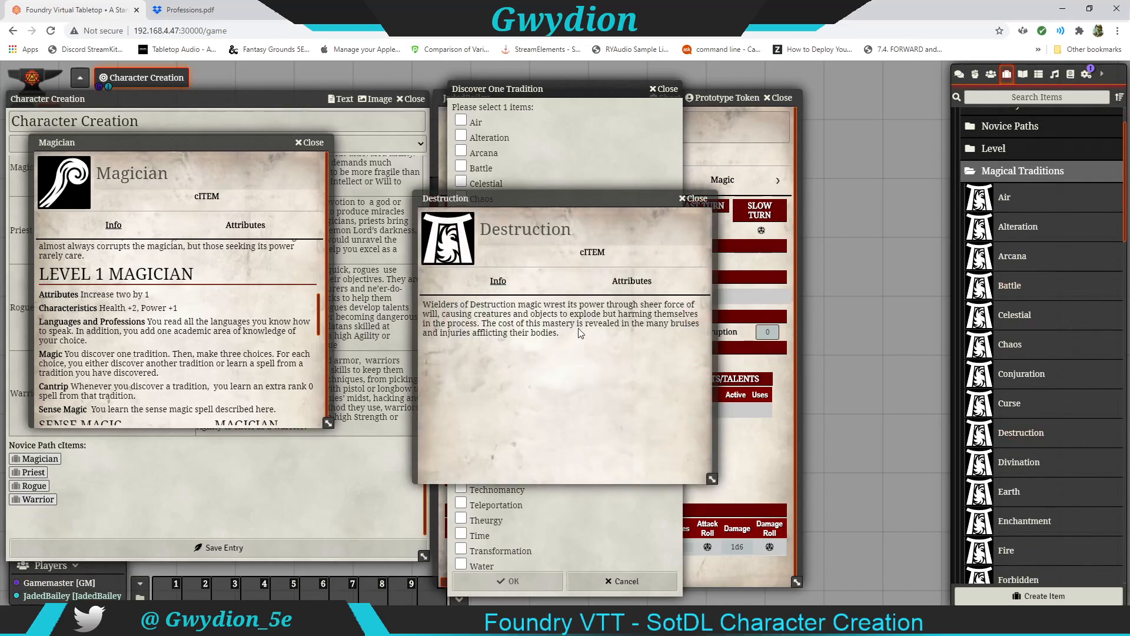
click(693, 199)
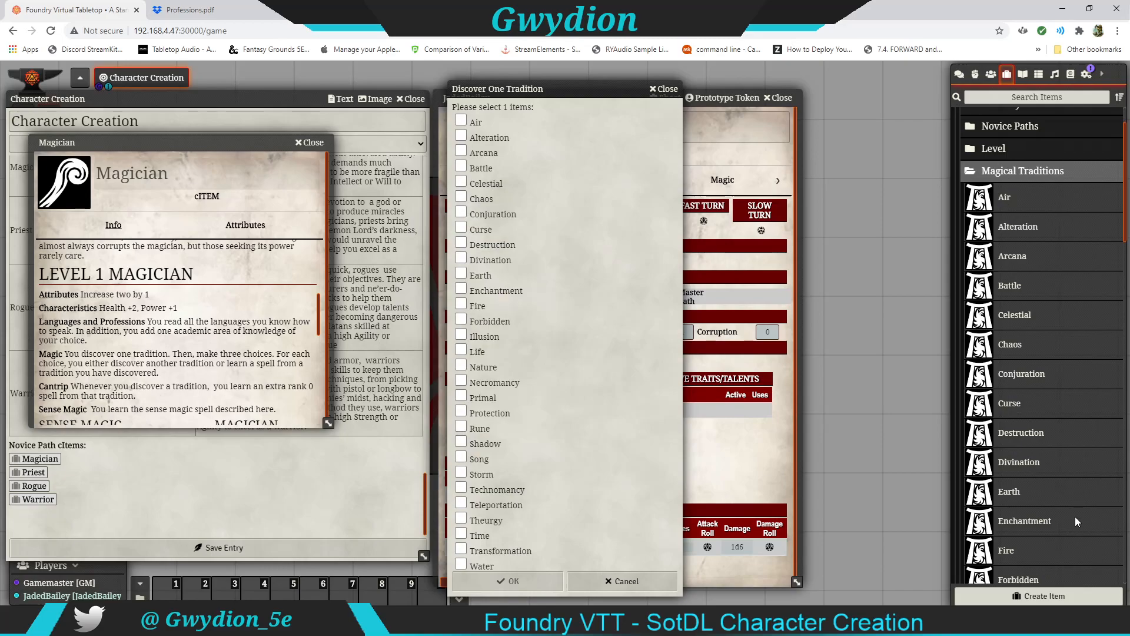
click(995, 552)
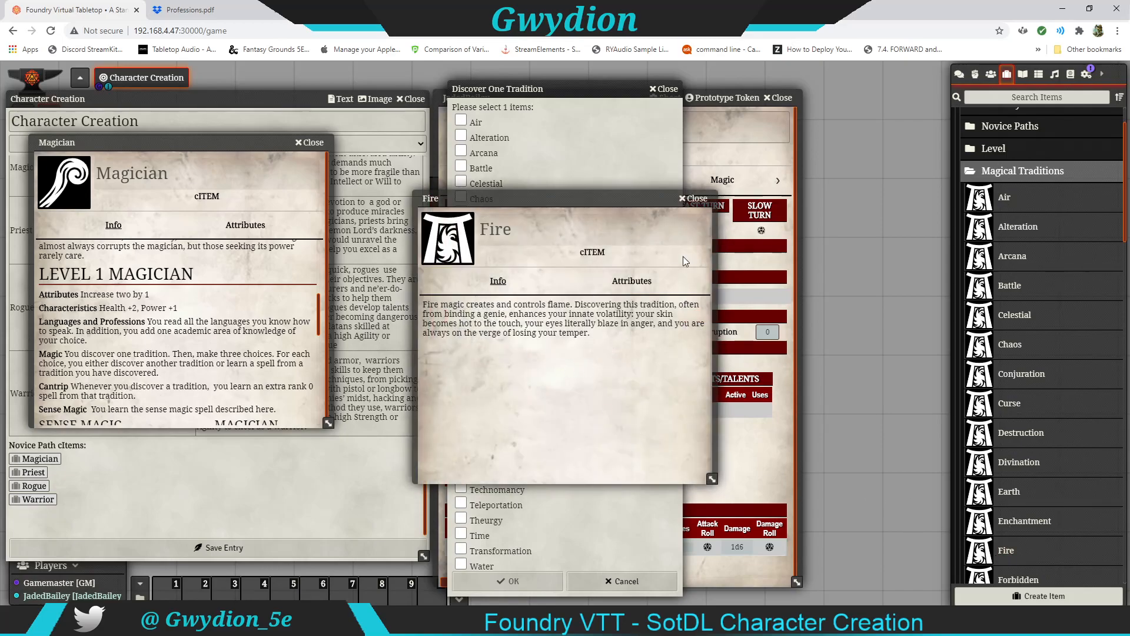
click(695, 199)
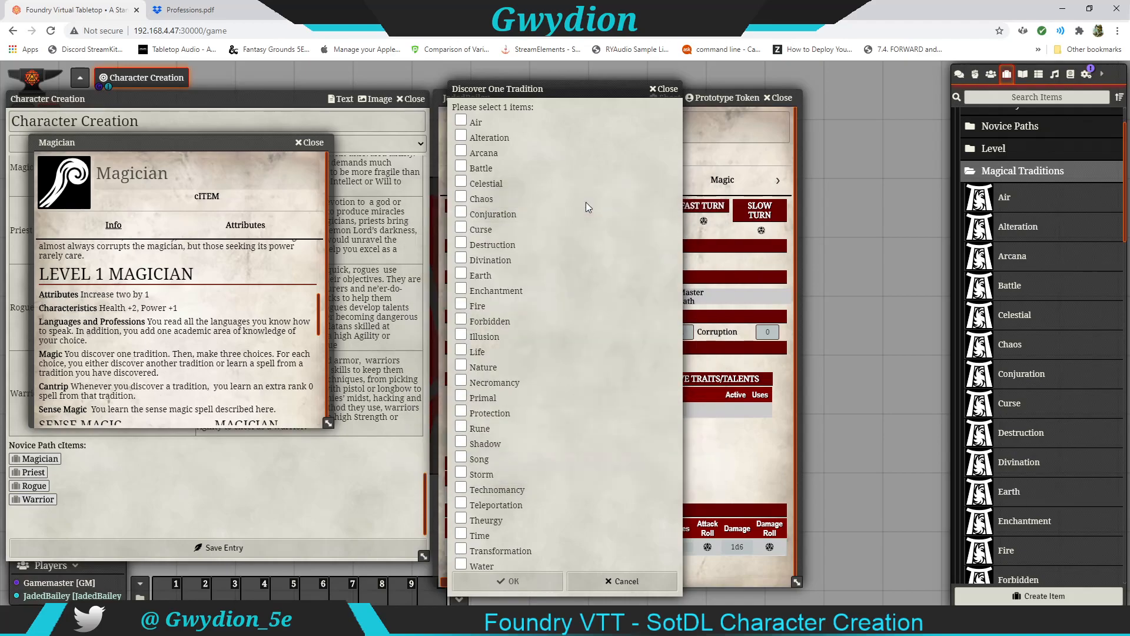
click(461, 242)
click(485, 582)
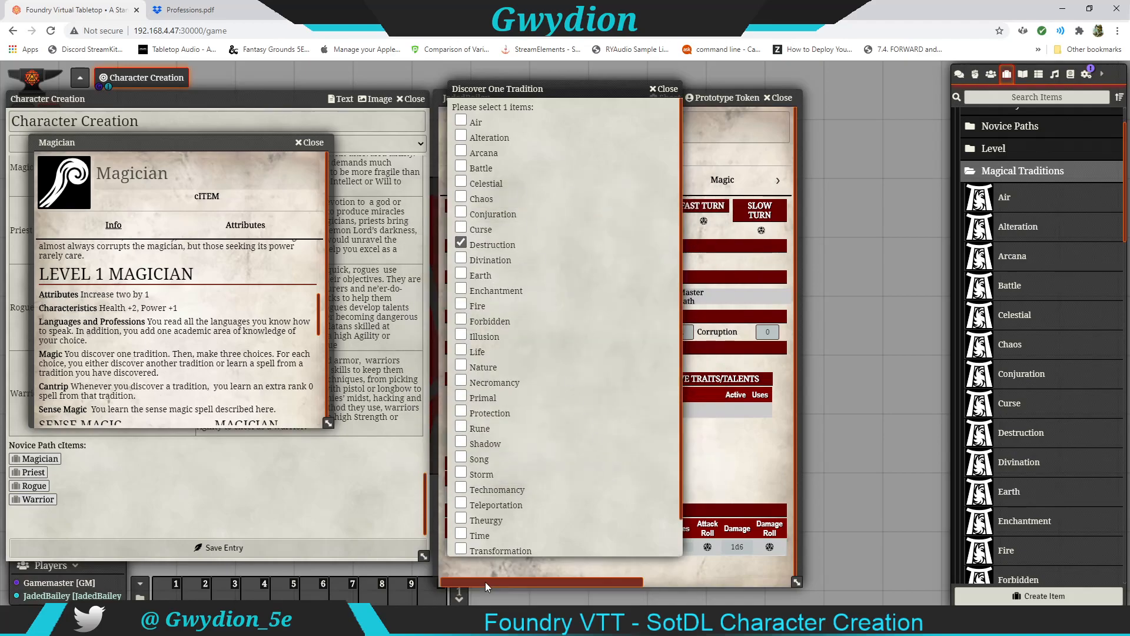
Resolve the three magic choices with Discover Tradition for choice 1, Learn Spell (1) for choice 2 and Learn Spell (3) for choice 3
click(583, 158)
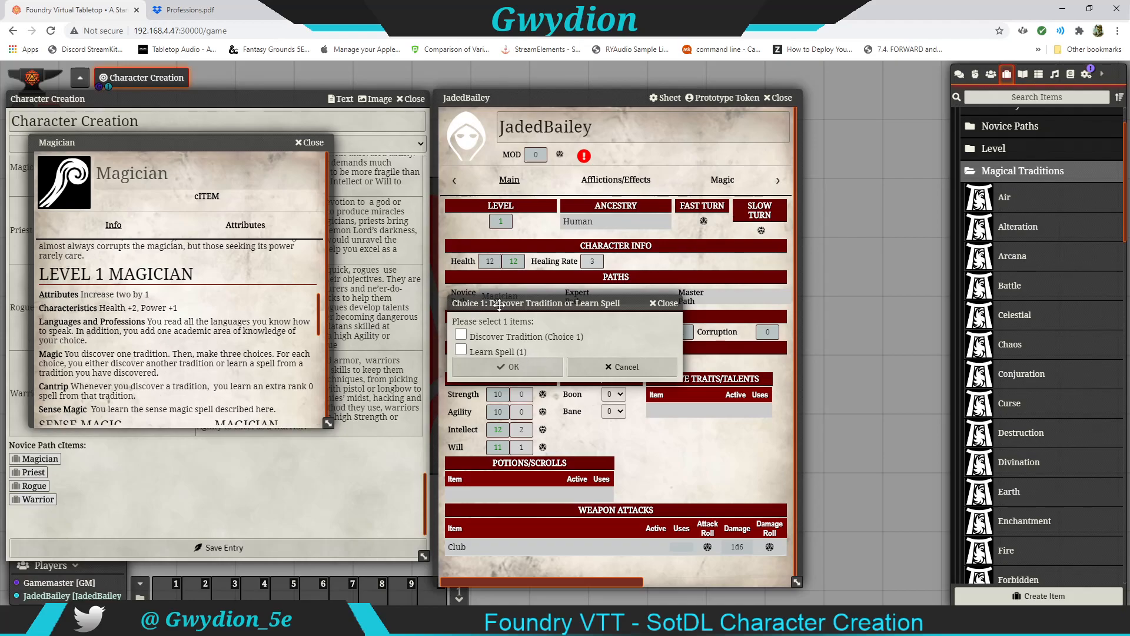
click(462, 335)
click(503, 368)
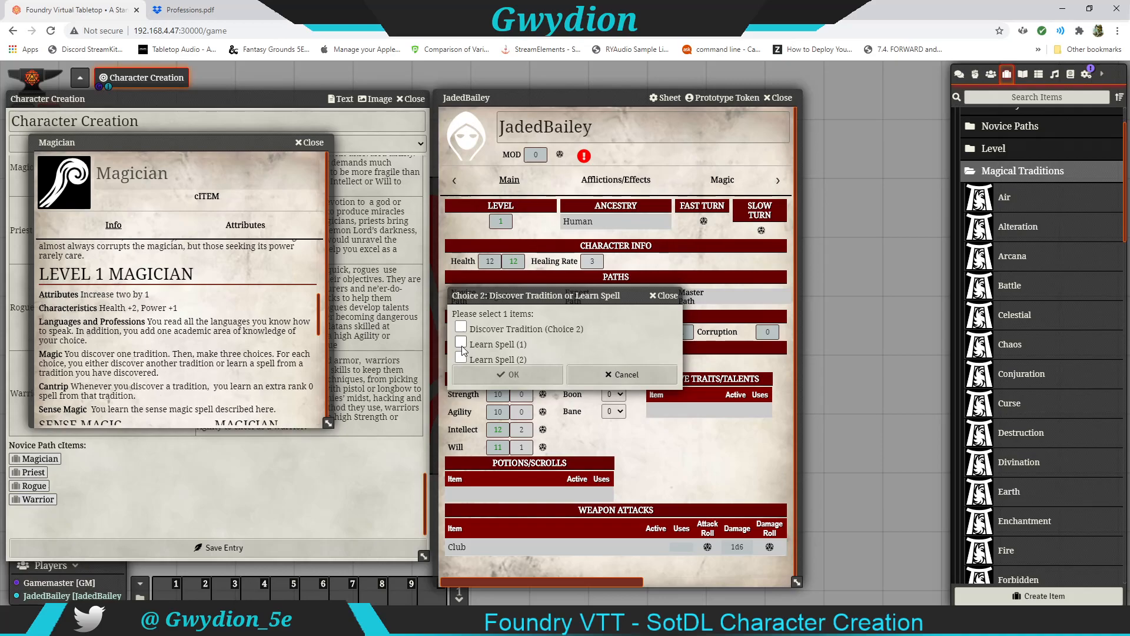
click(507, 375)
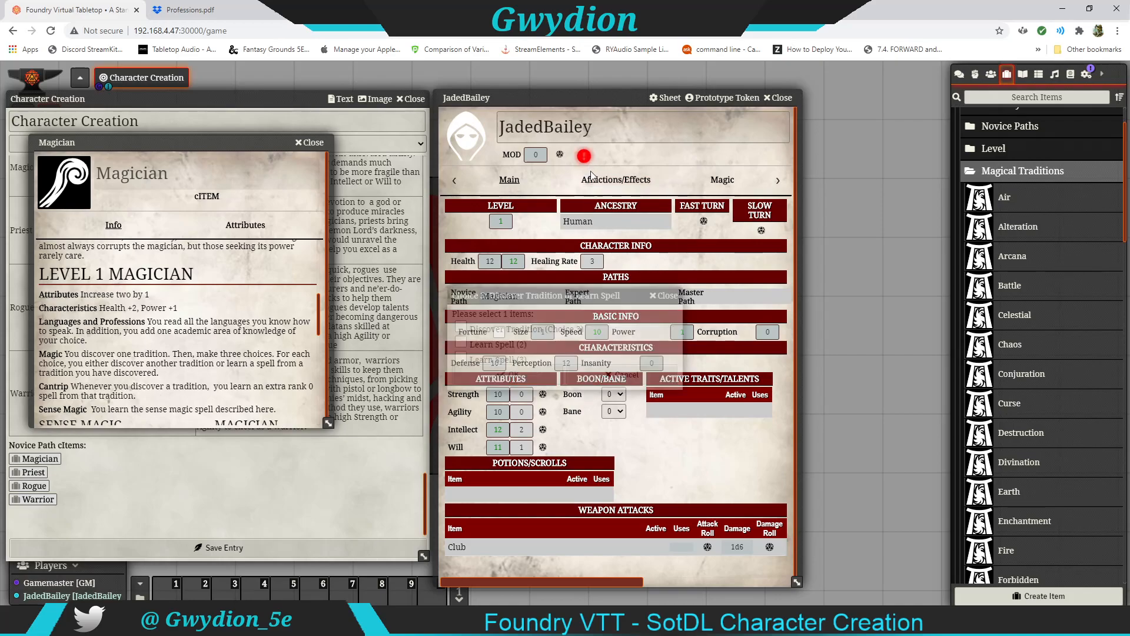
click(460, 358)
click(535, 375)
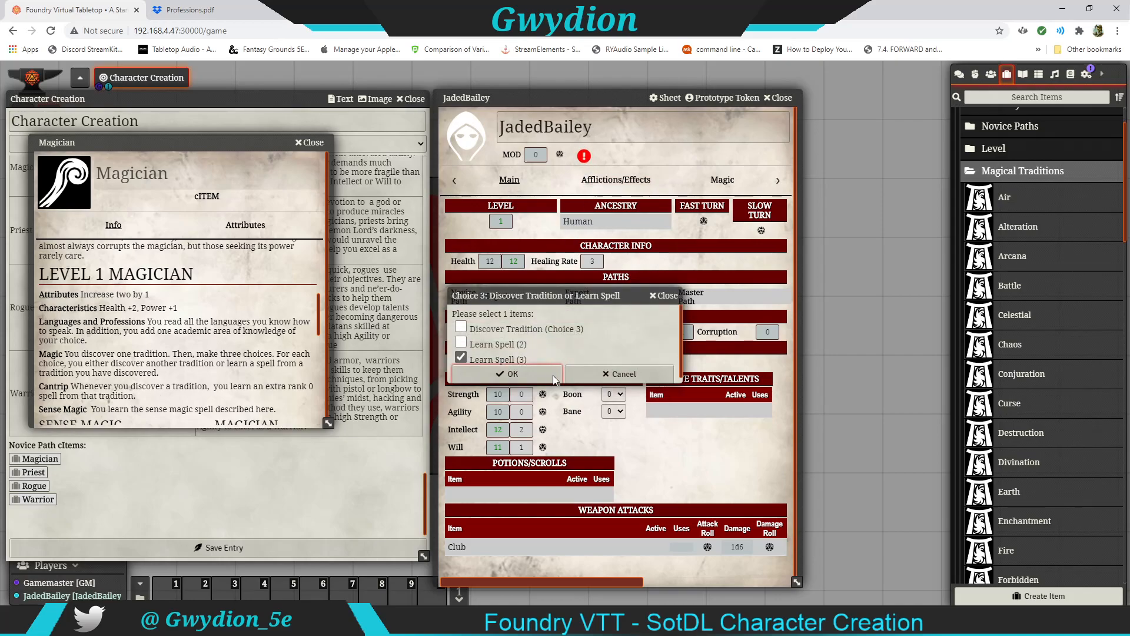
Choose Forbidden as the additional magic tradition to discover
click(584, 156)
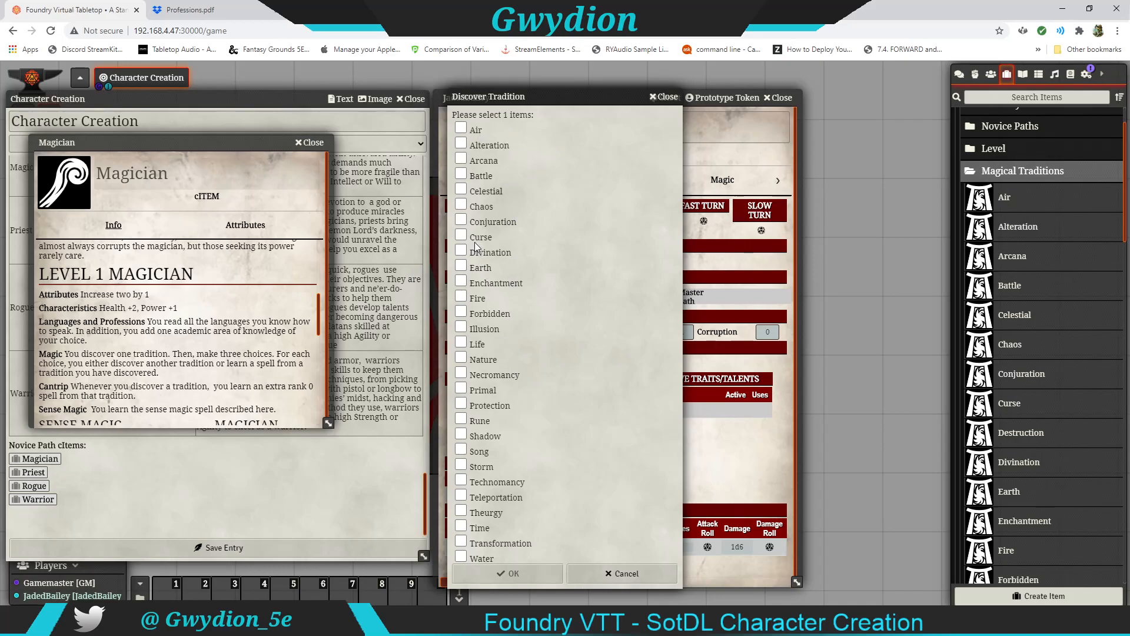
click(461, 313)
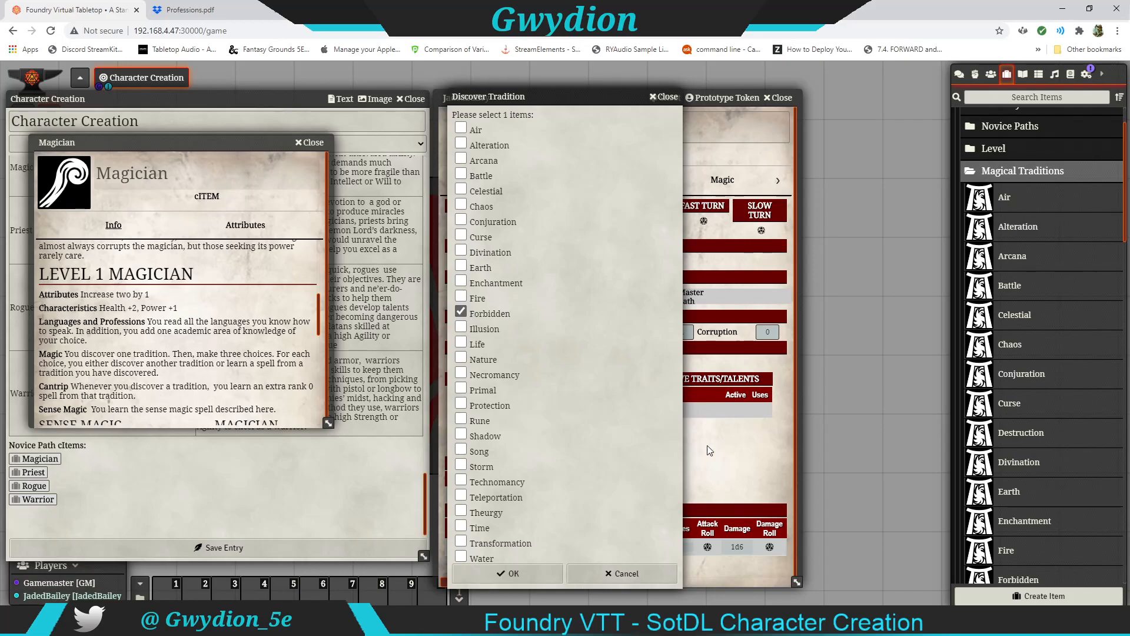
click(529, 568)
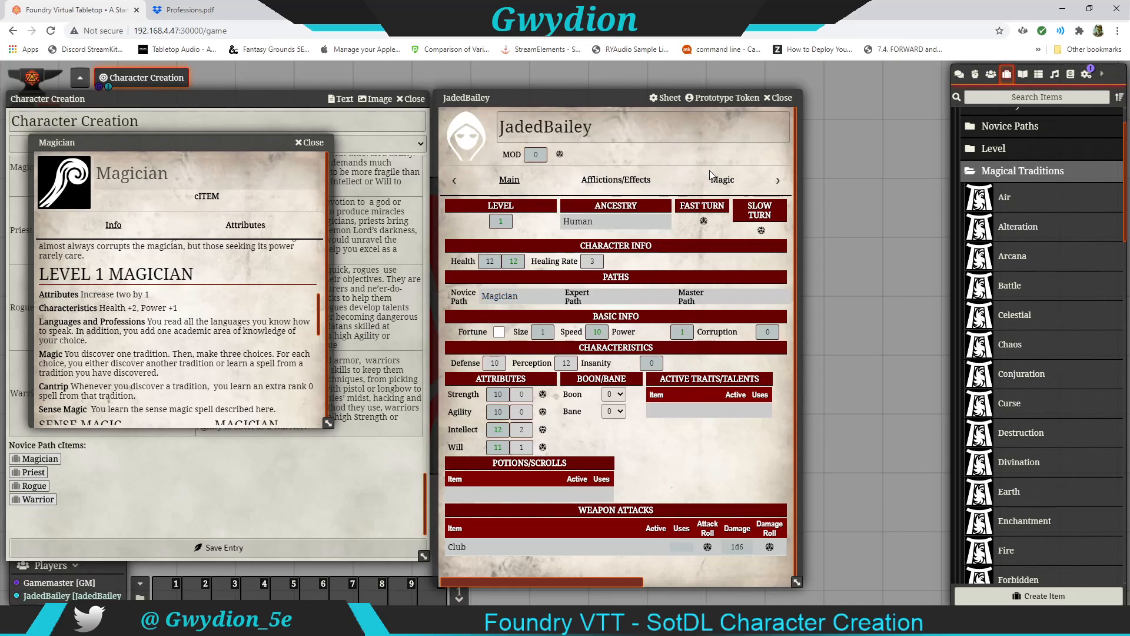
Review the character's discovered traditions and passive talents, and read the Cantrip description for the extra rank 0 spell rule
click(730, 184)
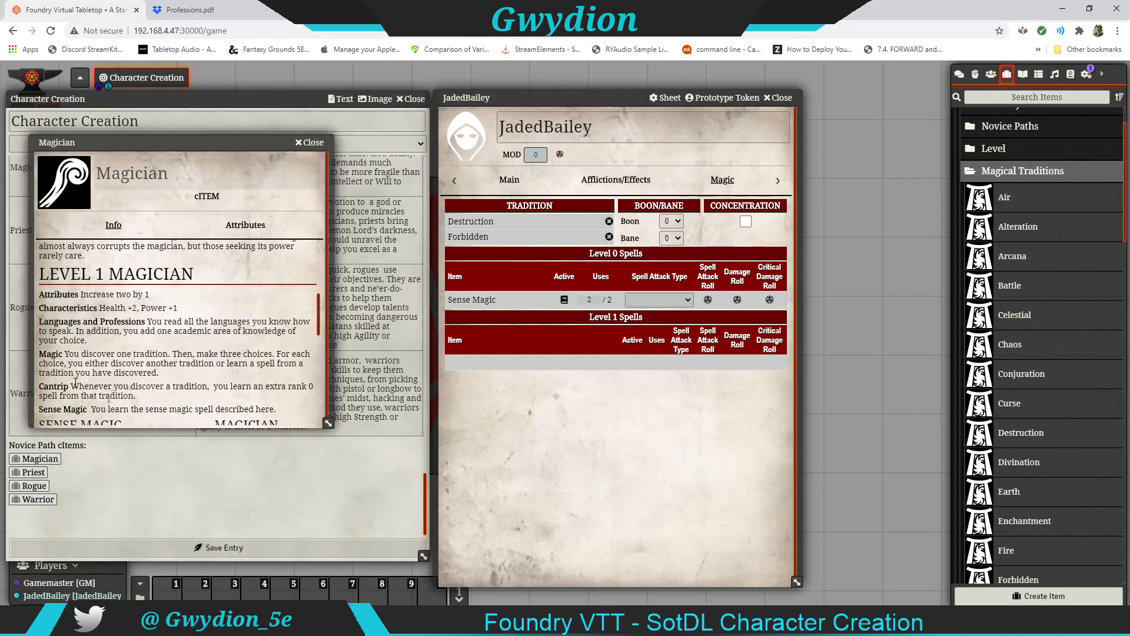
click(778, 181)
click(779, 183)
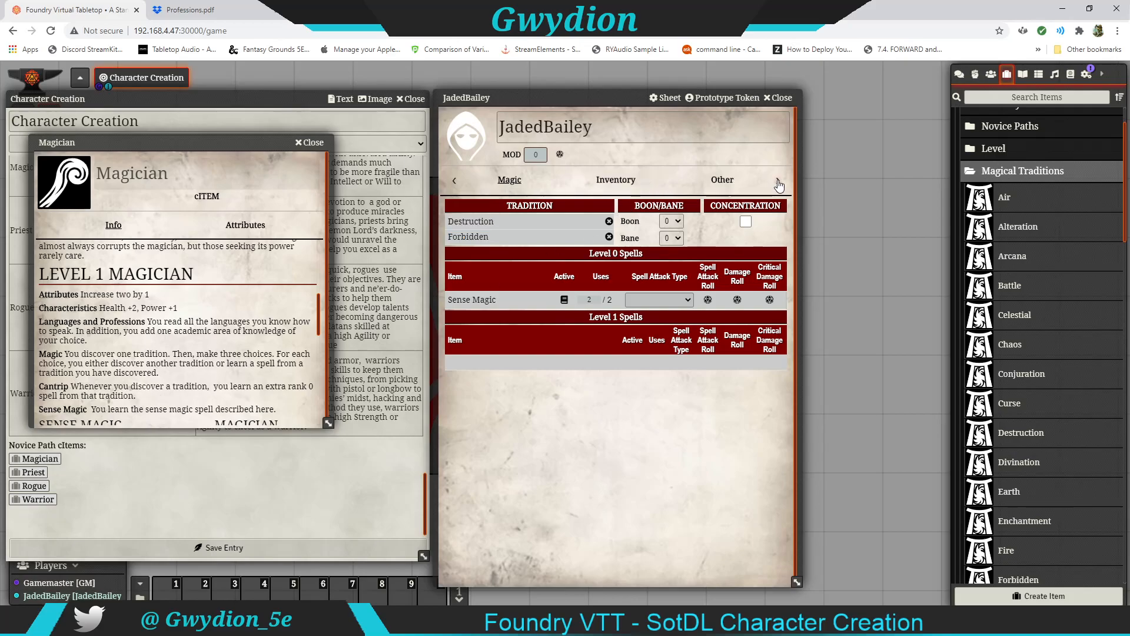
click(722, 180)
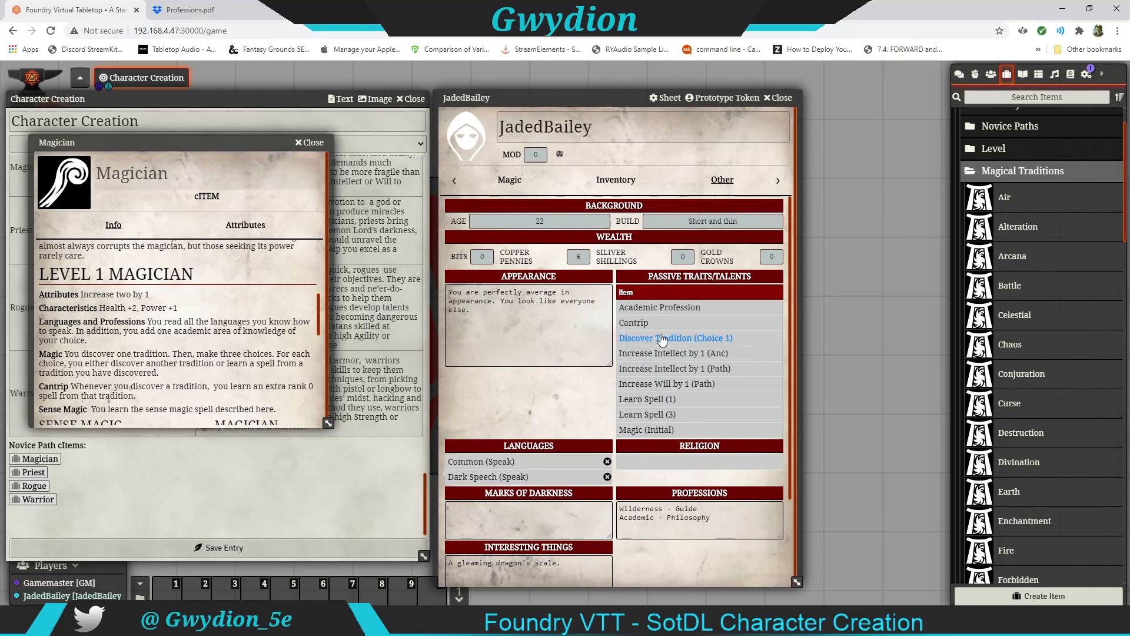
click(636, 322)
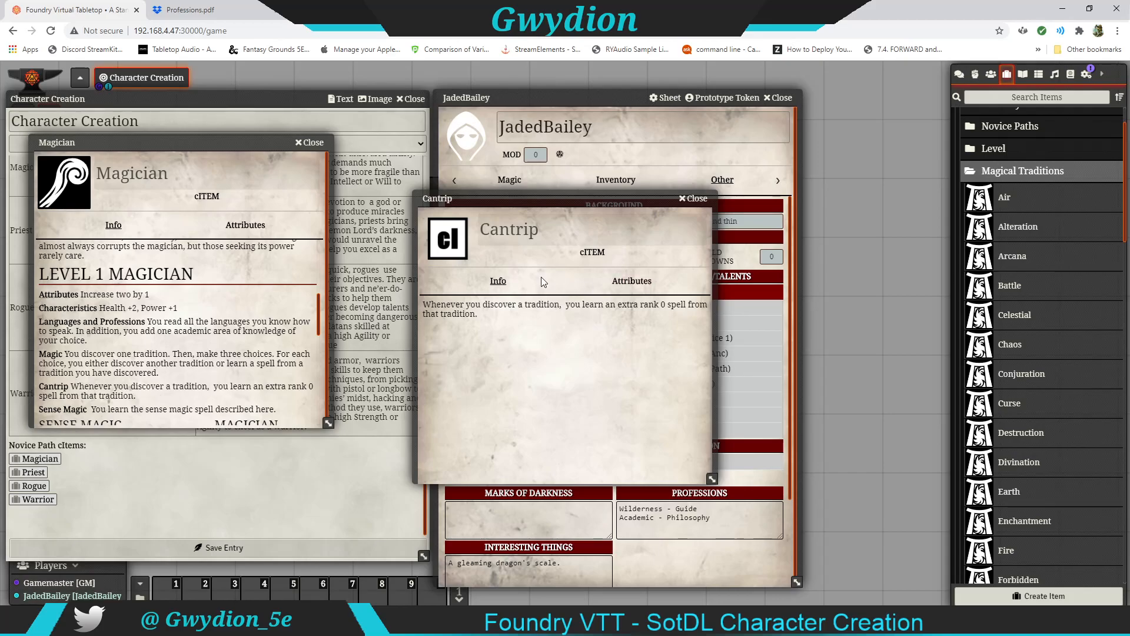
drag(551, 196, 216, 186)
click(510, 182)
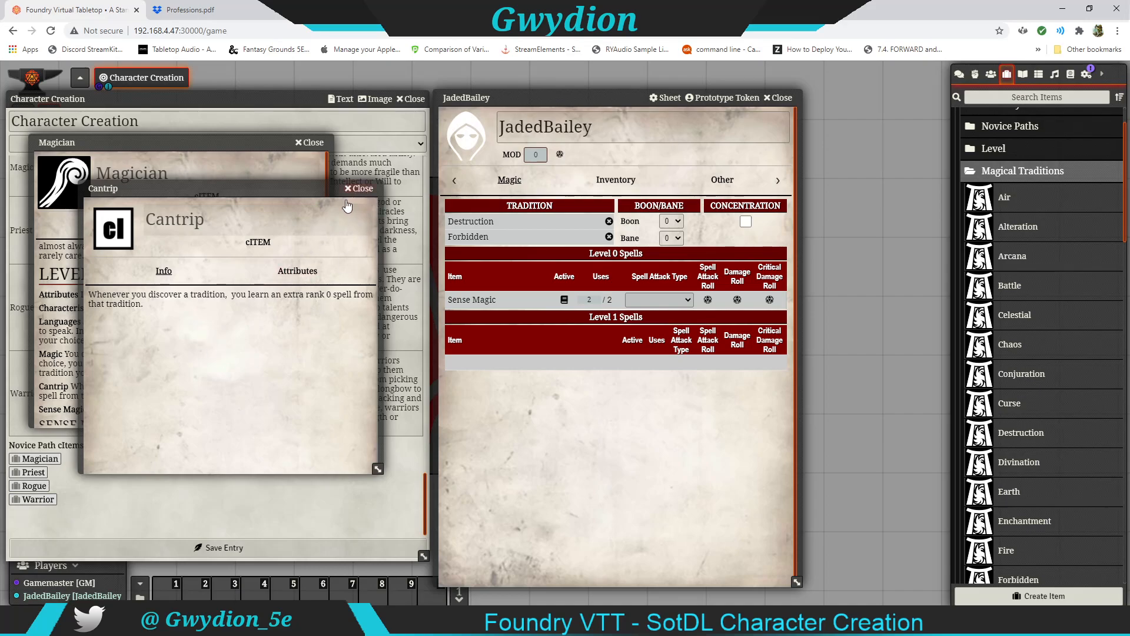
click(360, 188)
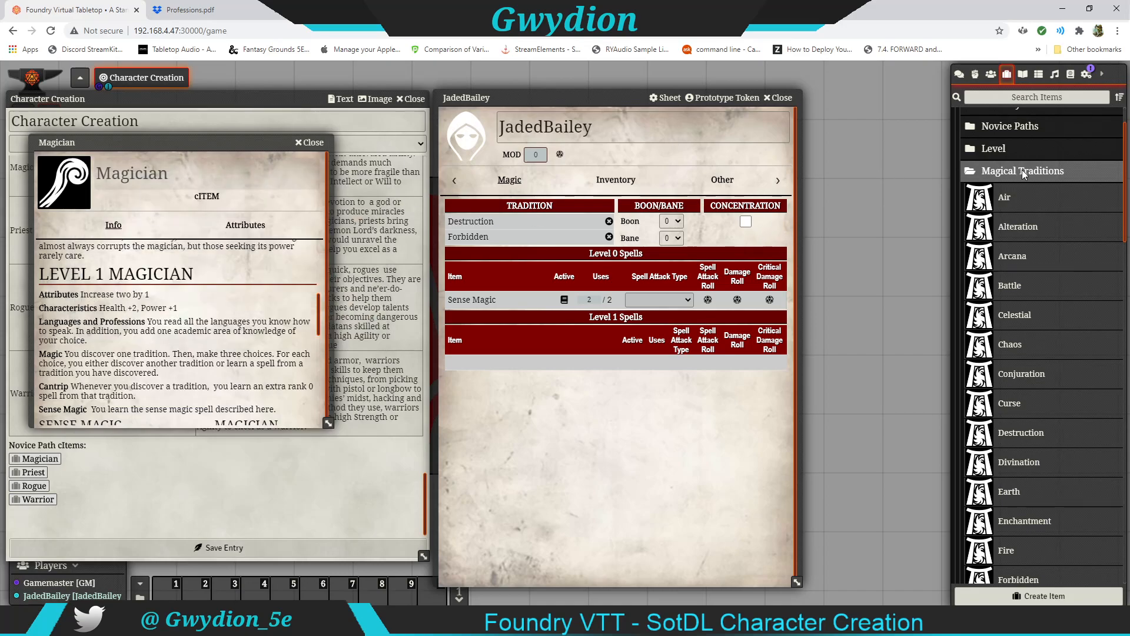
Read the rank 0 Destruction spells Break and Ruin and add both to the character's Level 0 spells
click(1022, 170)
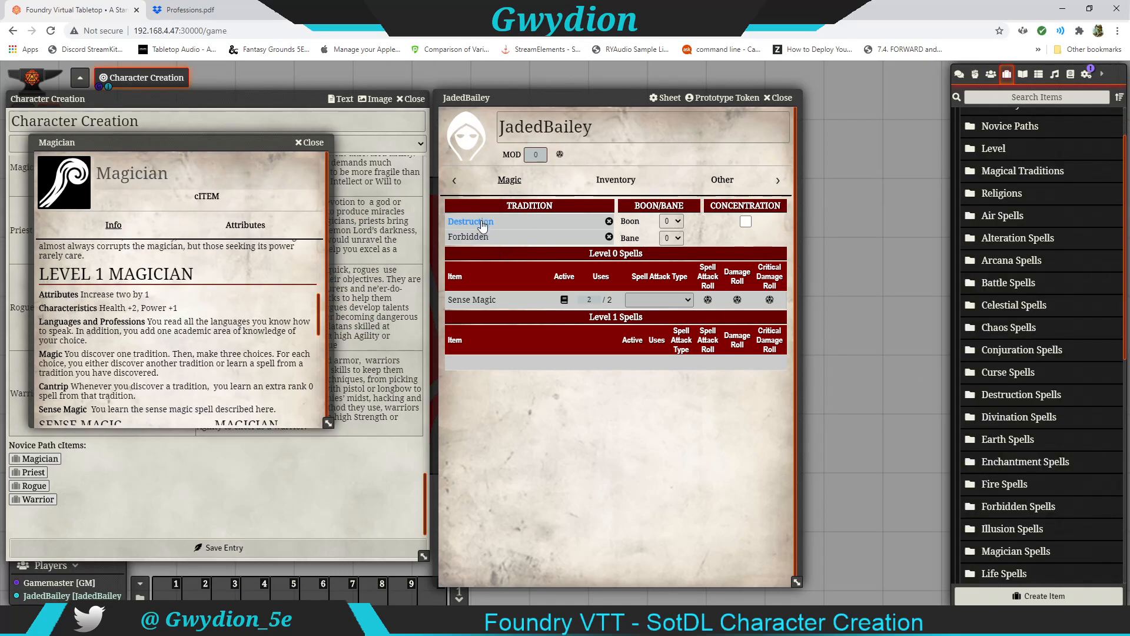
click(1002, 397)
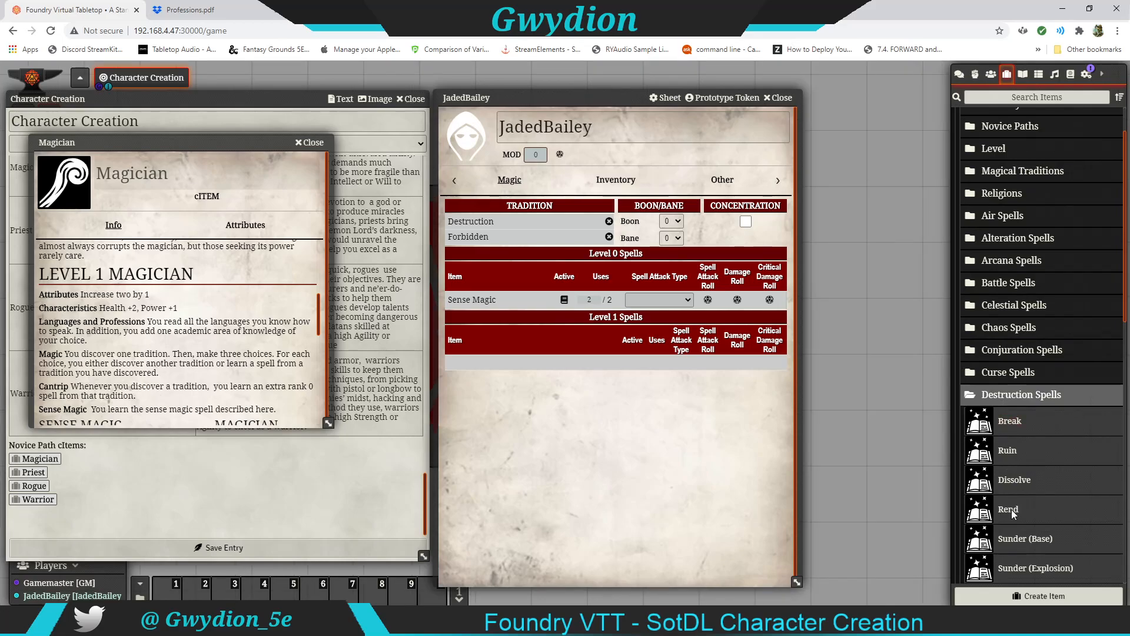
click(1010, 432)
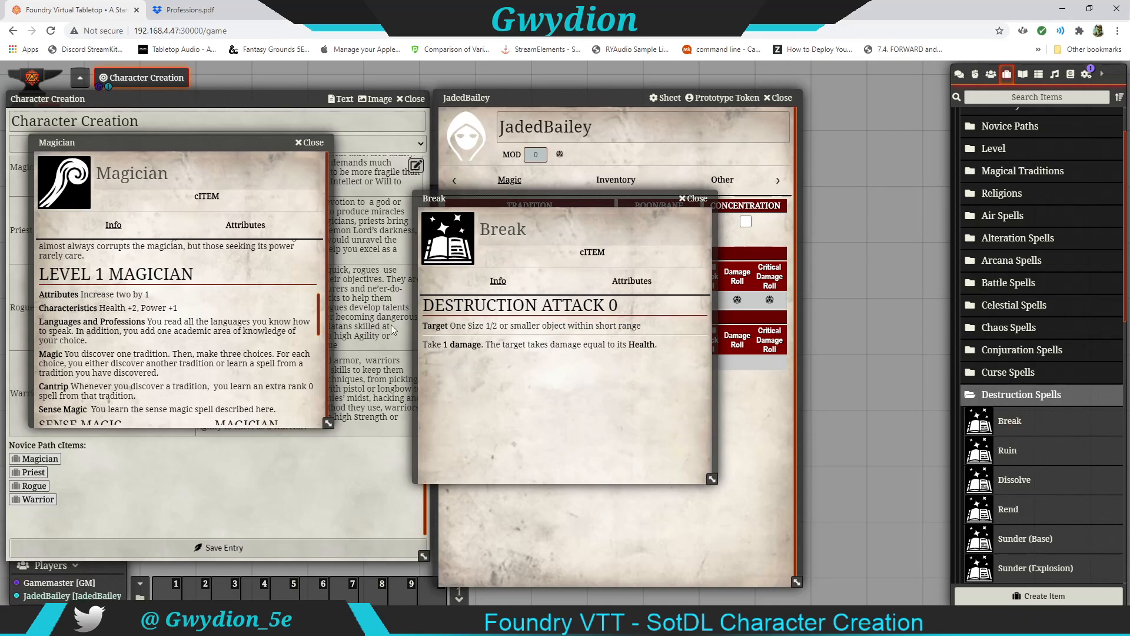
click(695, 199)
drag(1009, 428, 650, 390)
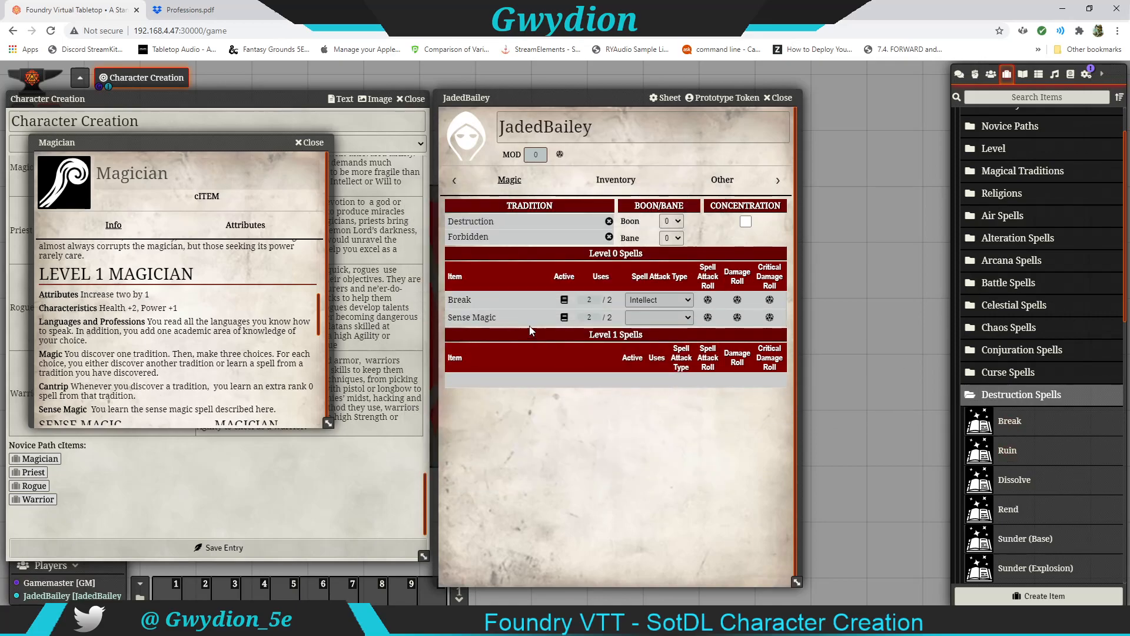
click(1009, 451)
click(697, 203)
drag(1009, 451, 524, 353)
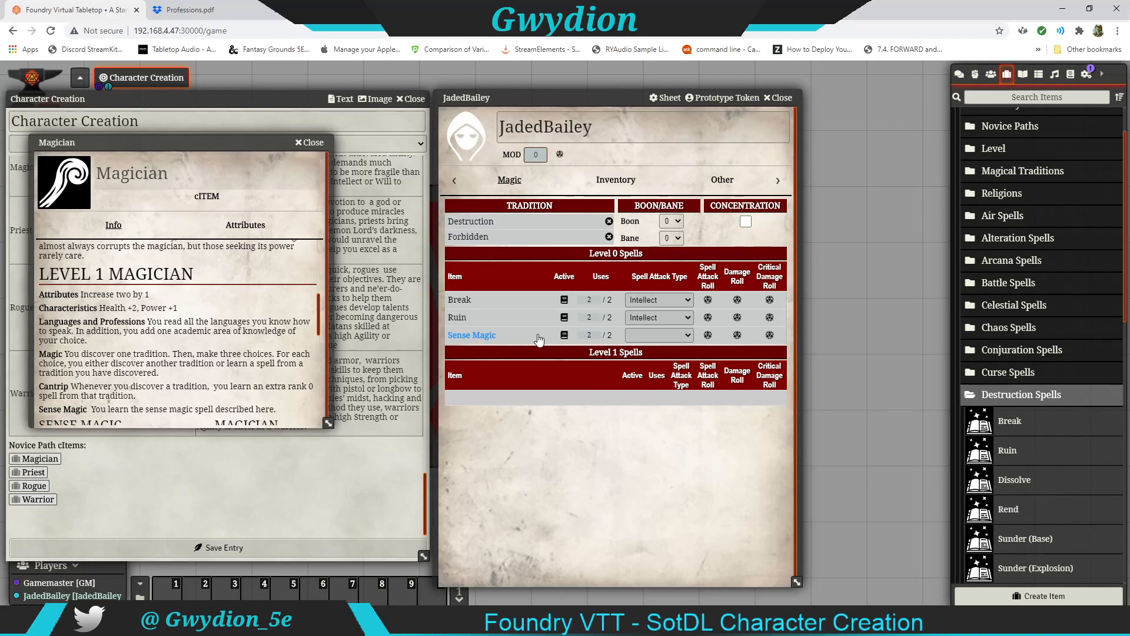
click(1021, 395)
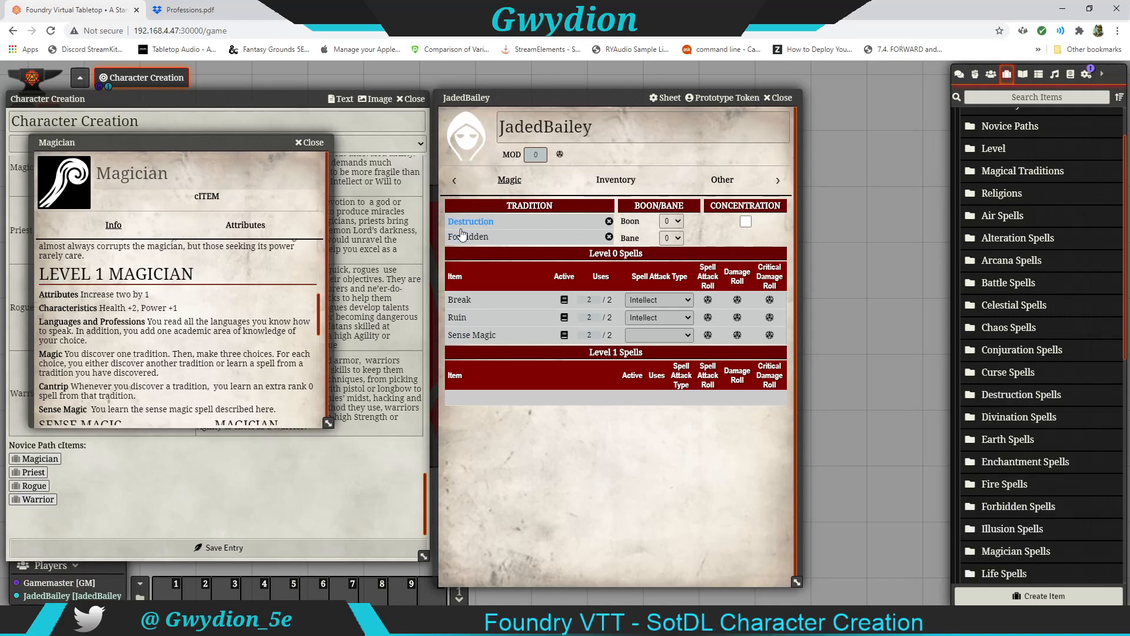
Read the rank 0 Forbidden spells Black Tongue and Harm and add both to the character's Level 0 spells
click(994, 511)
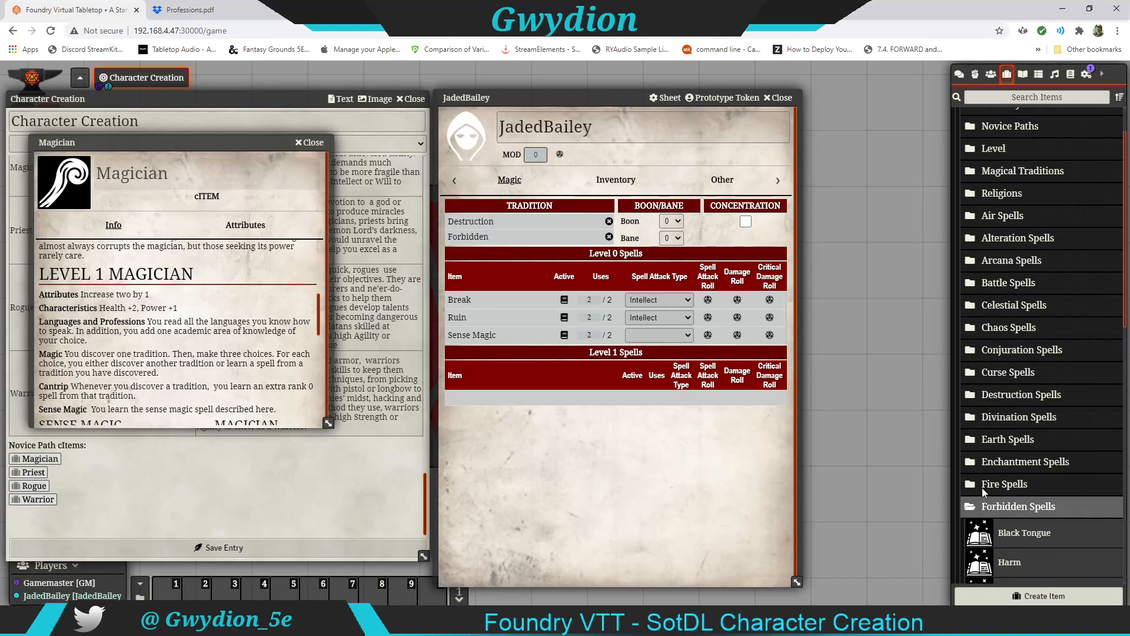
scroll(995, 471, down, 3)
click(1021, 360)
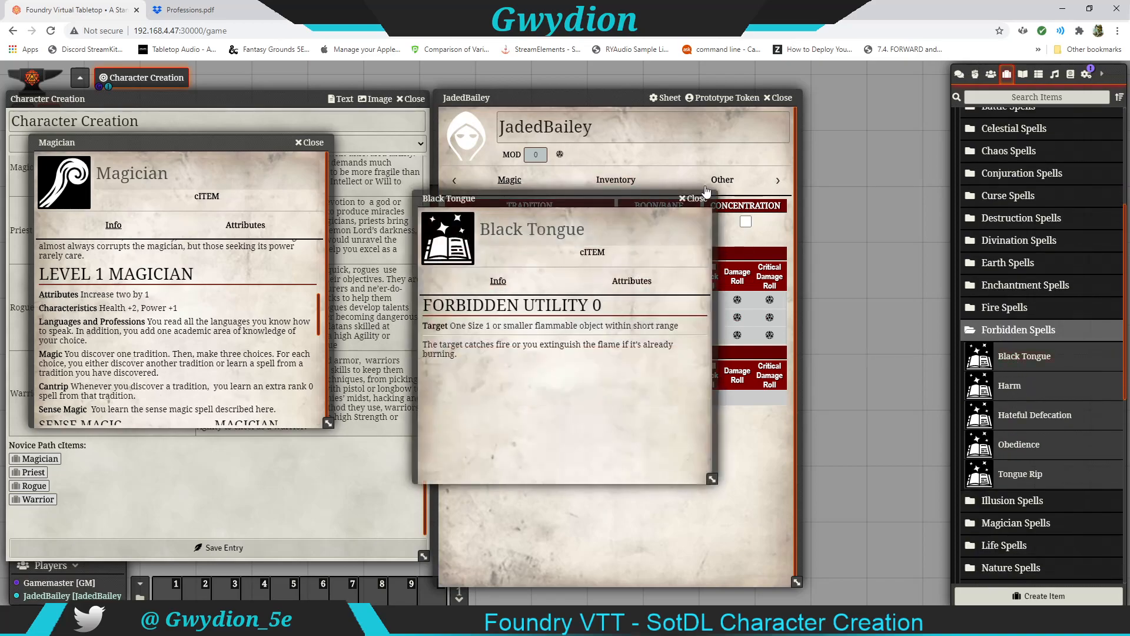
click(694, 200)
drag(1013, 361, 589, 329)
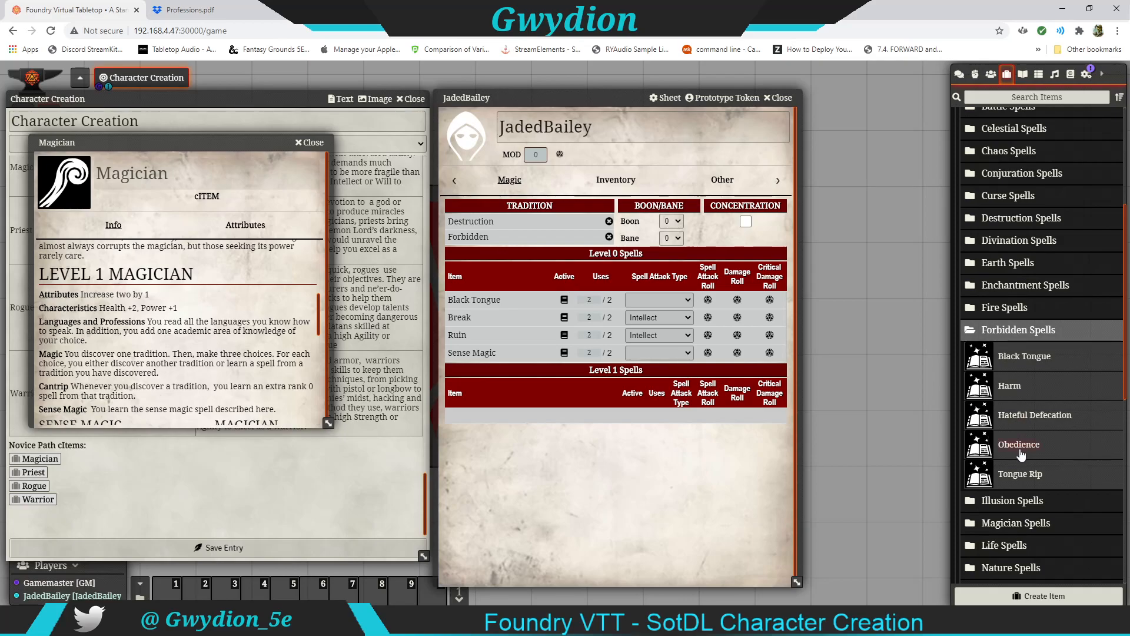
click(995, 389)
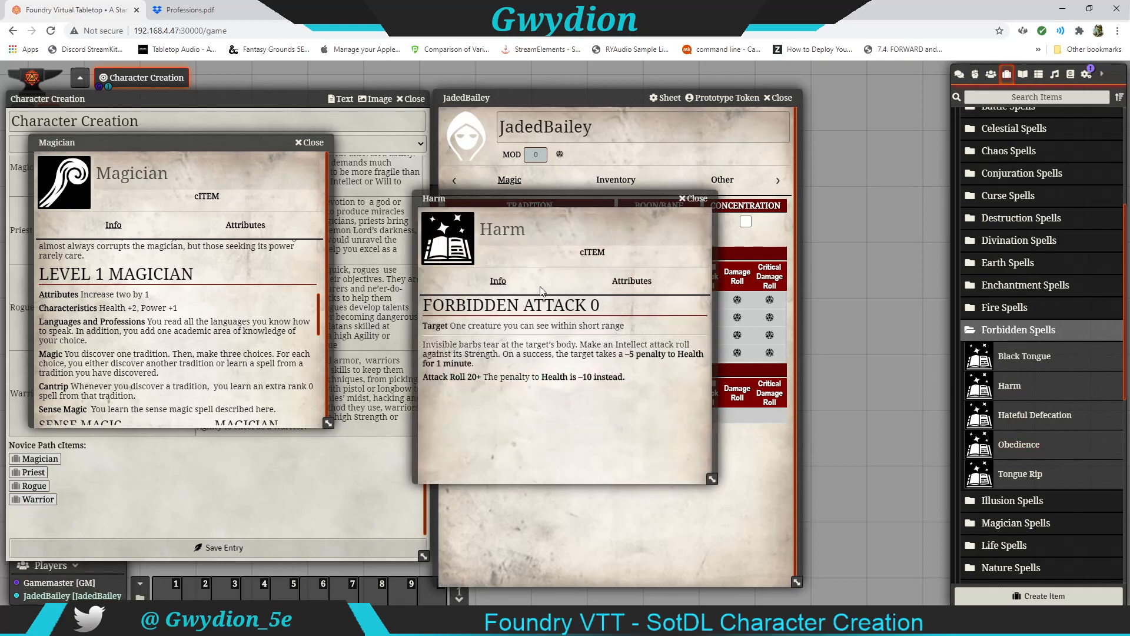
click(694, 198)
drag(1022, 397, 641, 324)
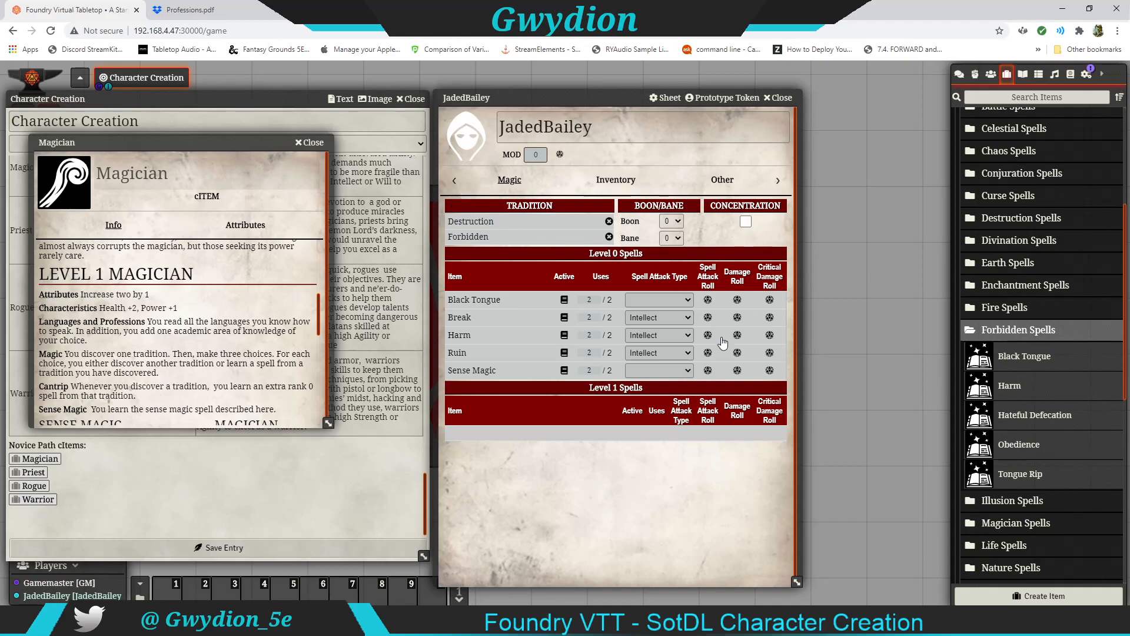
Check the passive talents for the Learn Spell choices, and add the Forbidden spell Hateful Defecation to the character
click(728, 179)
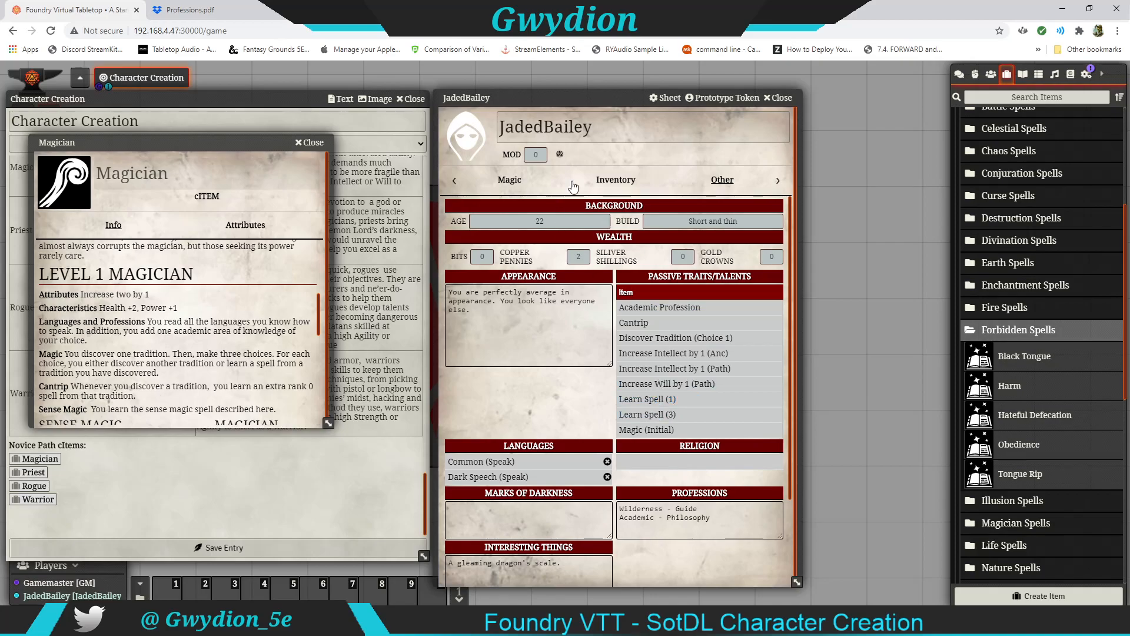
click(616, 179)
click(510, 179)
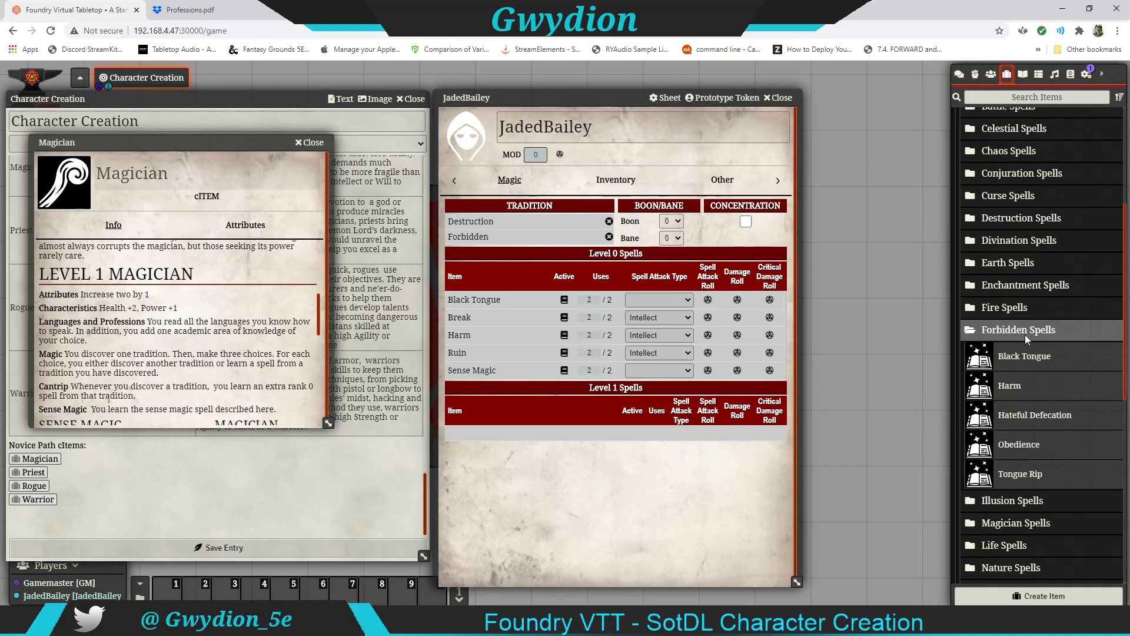
click(1027, 415)
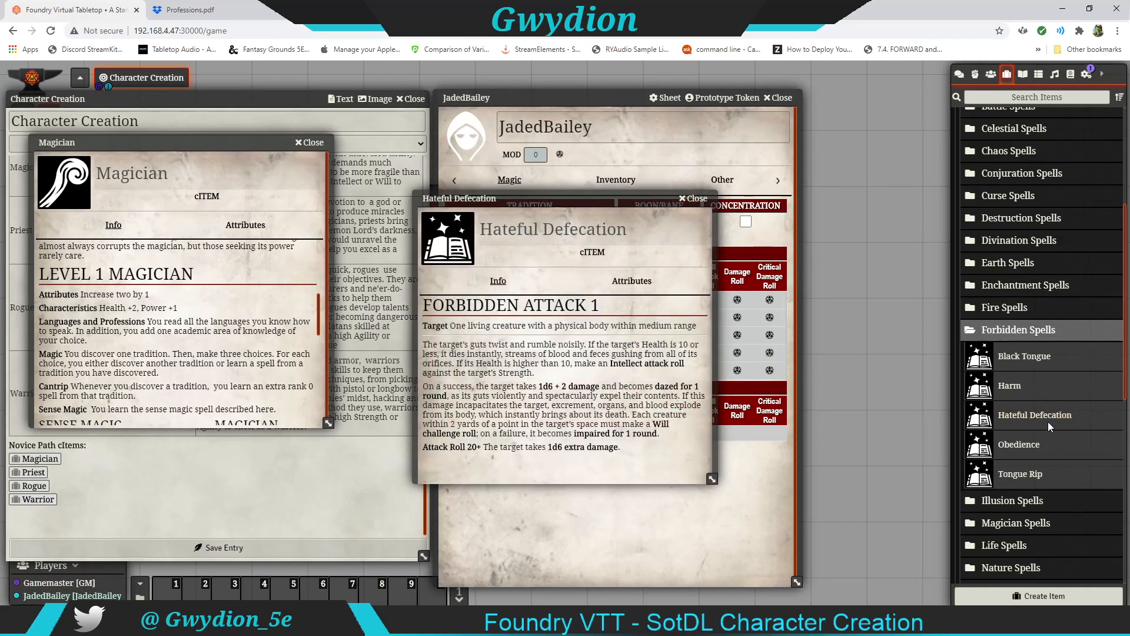
drag(1043, 421, 795, 421)
click(697, 197)
drag(1035, 418, 529, 368)
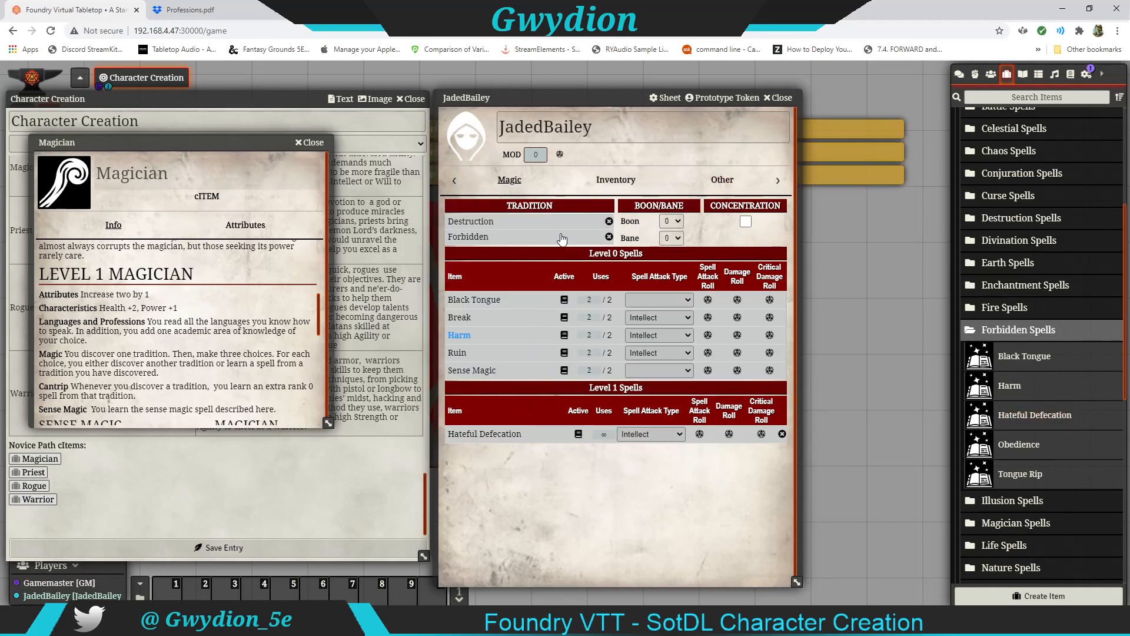
Reread the Hateful Defecation description from the Level 1 spells on the character sheet
mouse_move(626, 101)
mouse_down()
mouse_move(204, 115)
mouse_move(232, 130)
mouse_move(468, 80)
mouse_move(655, 84)
mouse_move(583, 84)
mouse_move(633, 94)
mouse_up()
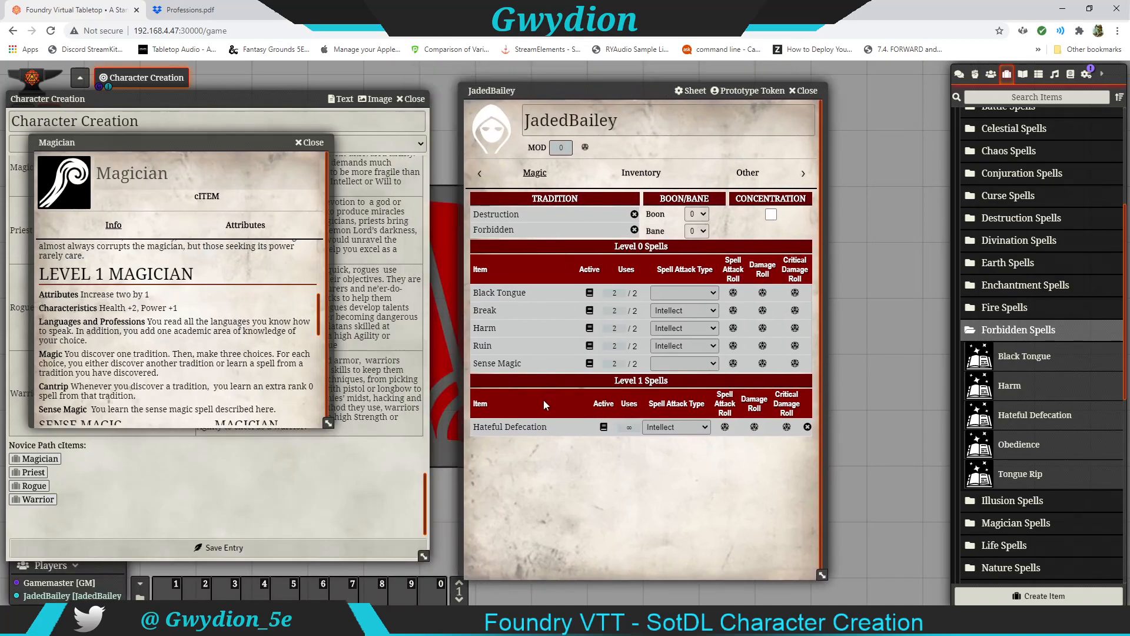
click(525, 427)
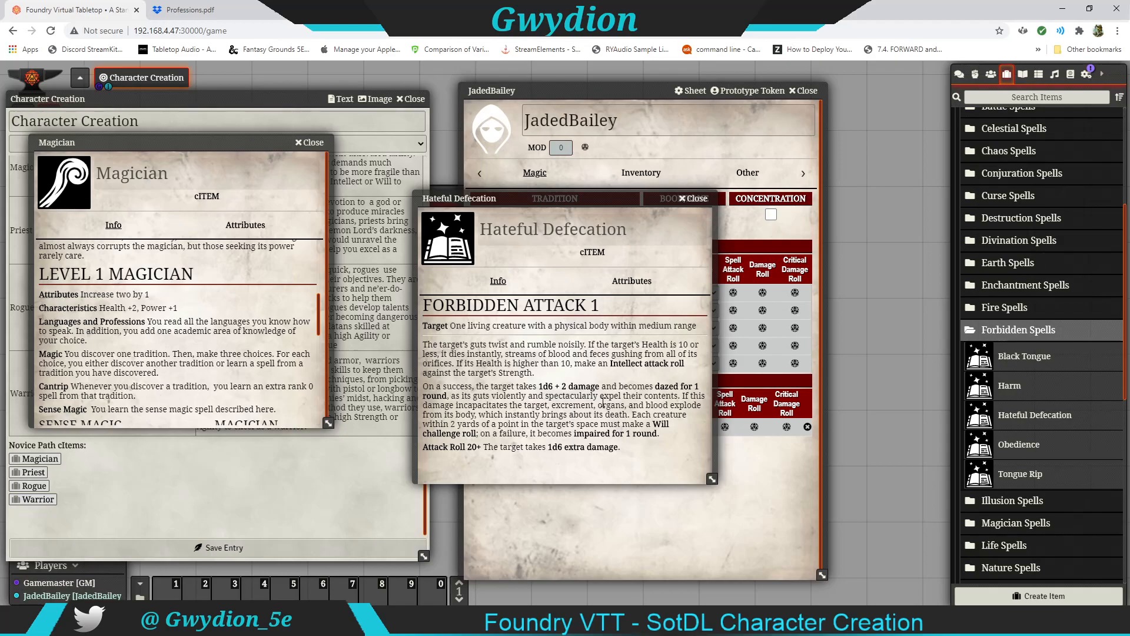
click(693, 199)
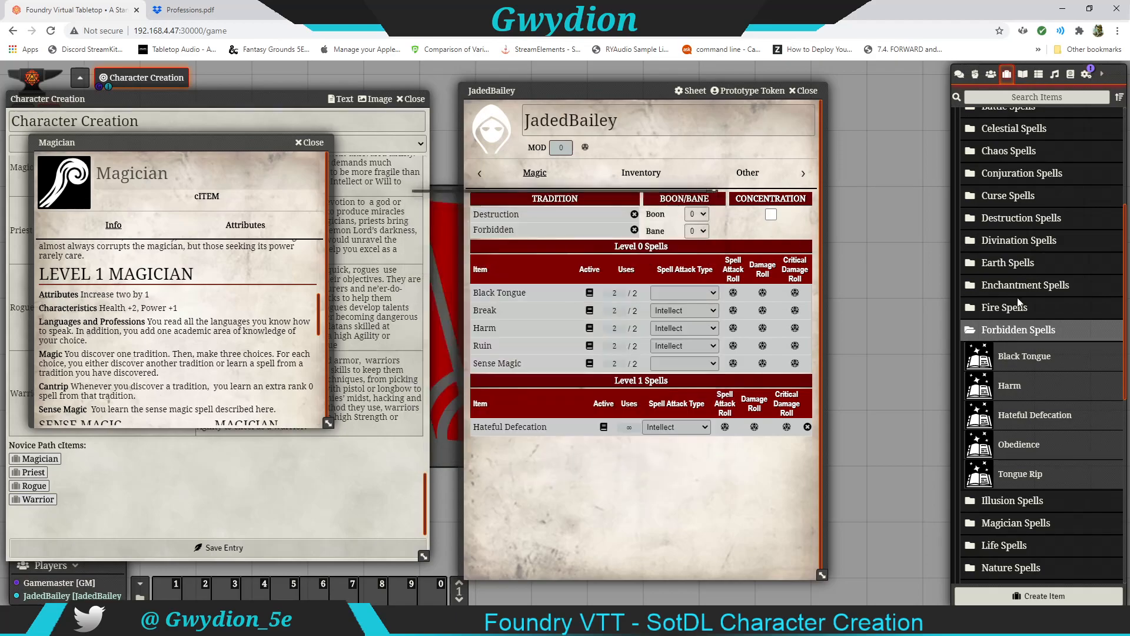
Read the Destruction spell Dissolve and add it to the character's Level 1 spells
click(1027, 328)
click(1016, 222)
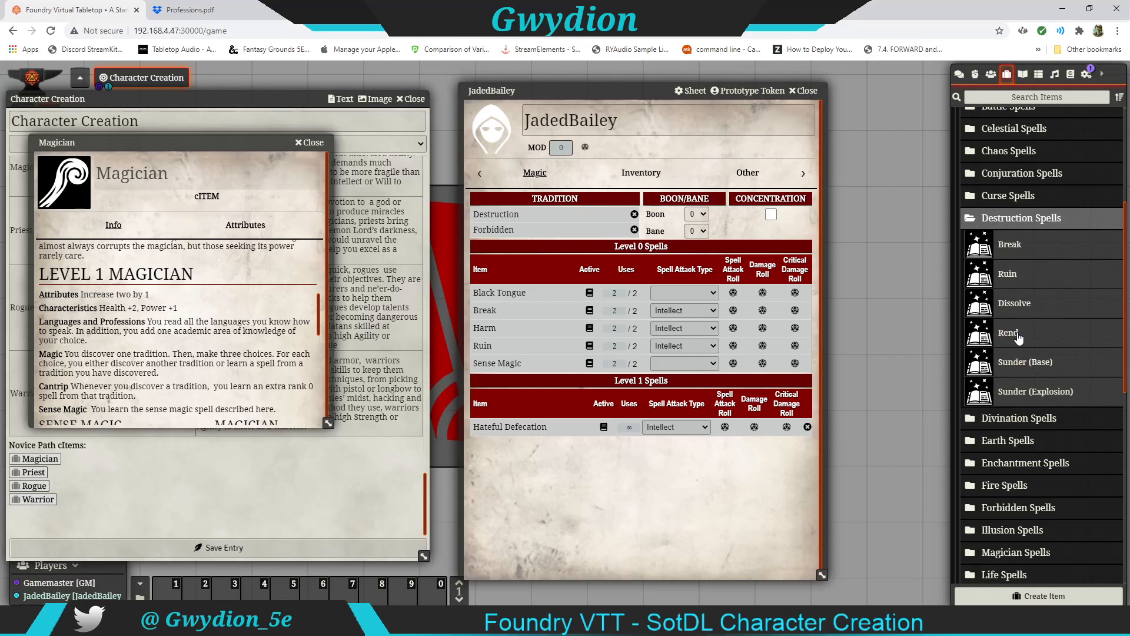
click(1014, 303)
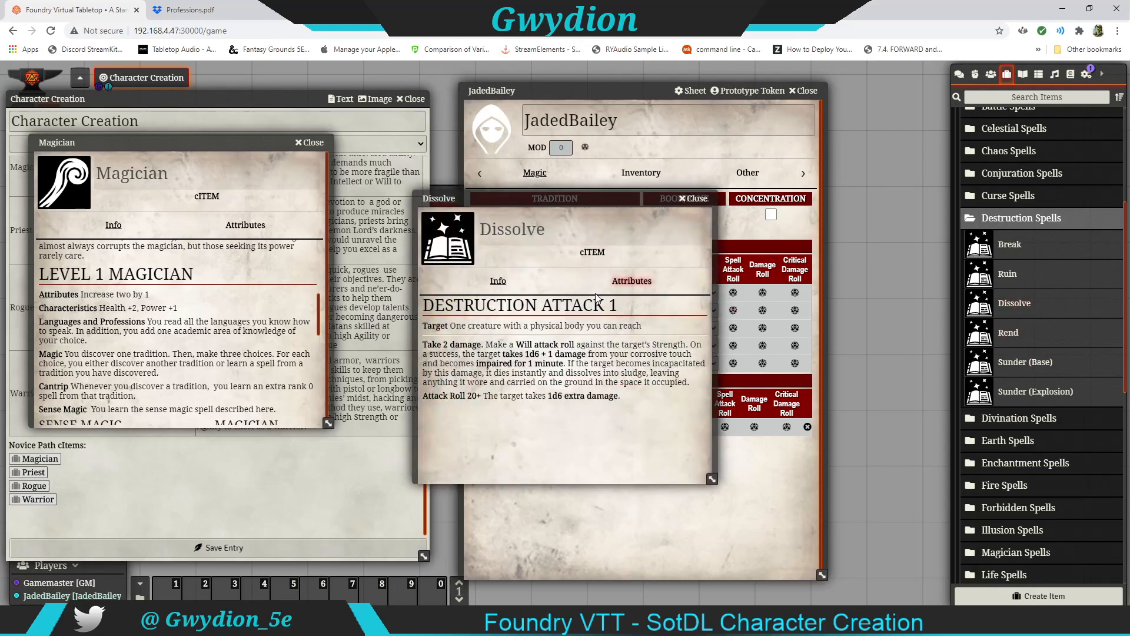
click(694, 198)
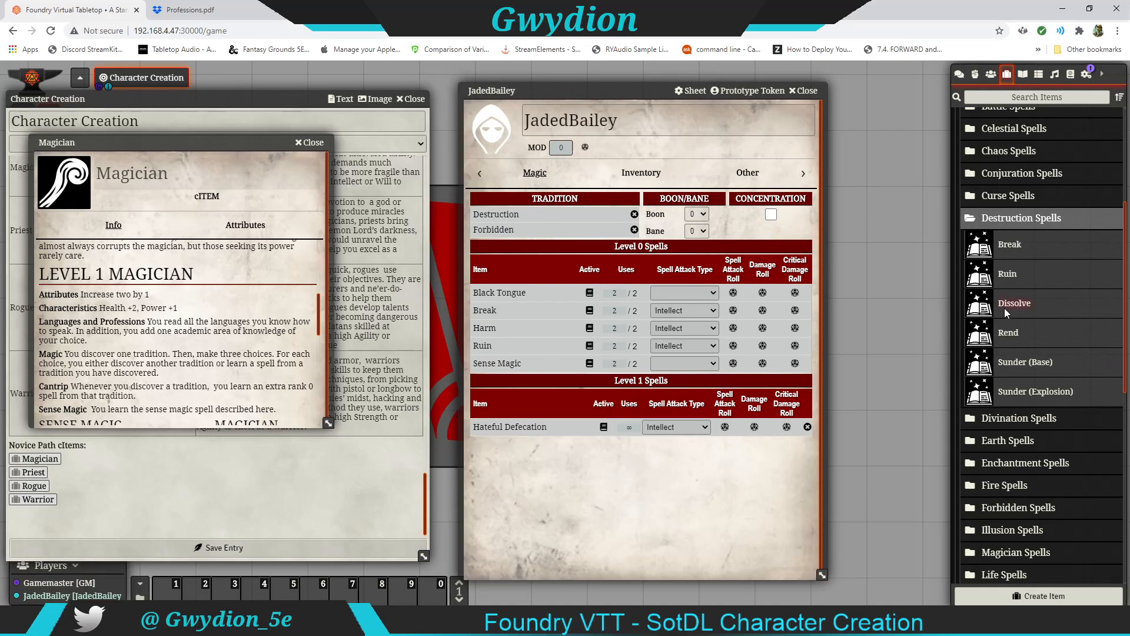
drag(1005, 308, 695, 427)
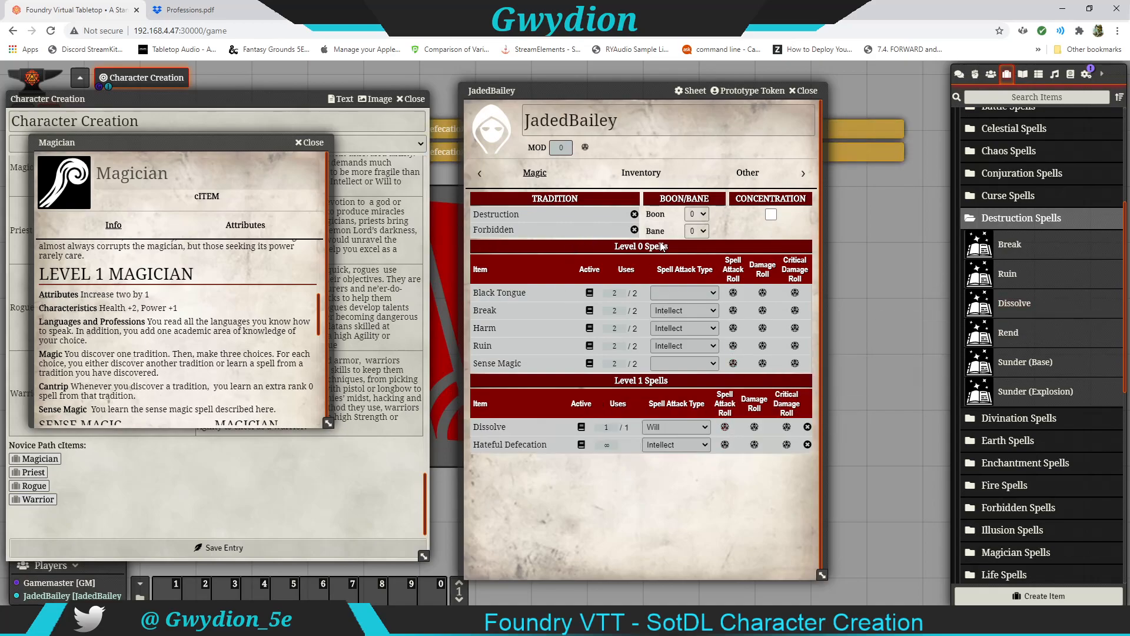
Close the Magician path description and inspect the attributes of the Hateful Defecation spell on the character sheet
drag(544, 86, 143, 117)
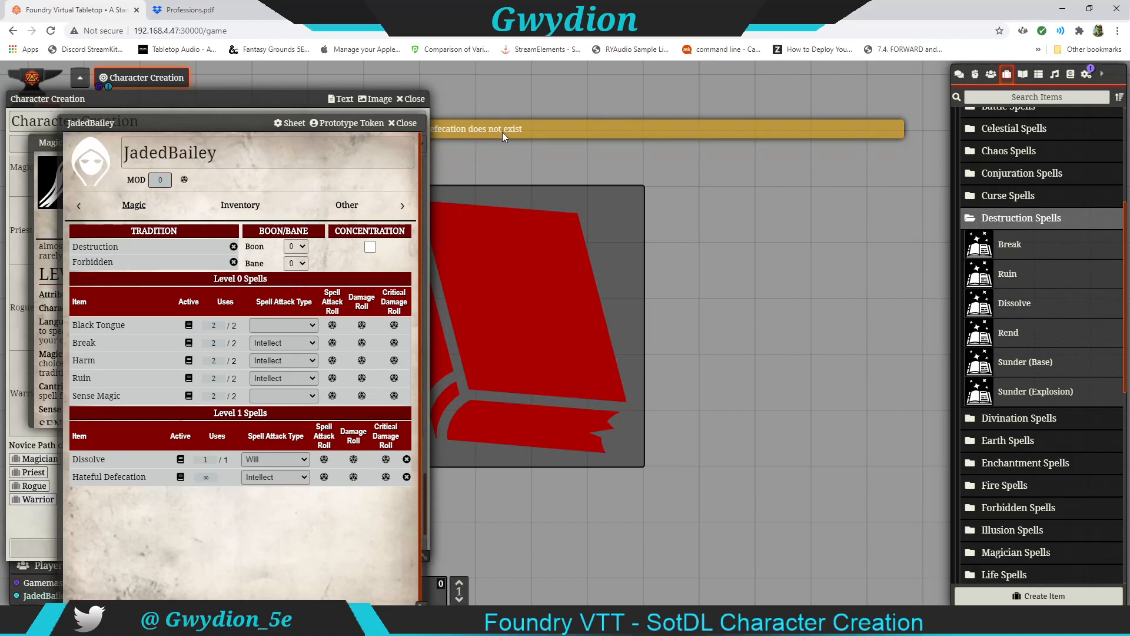
drag(262, 124, 664, 104)
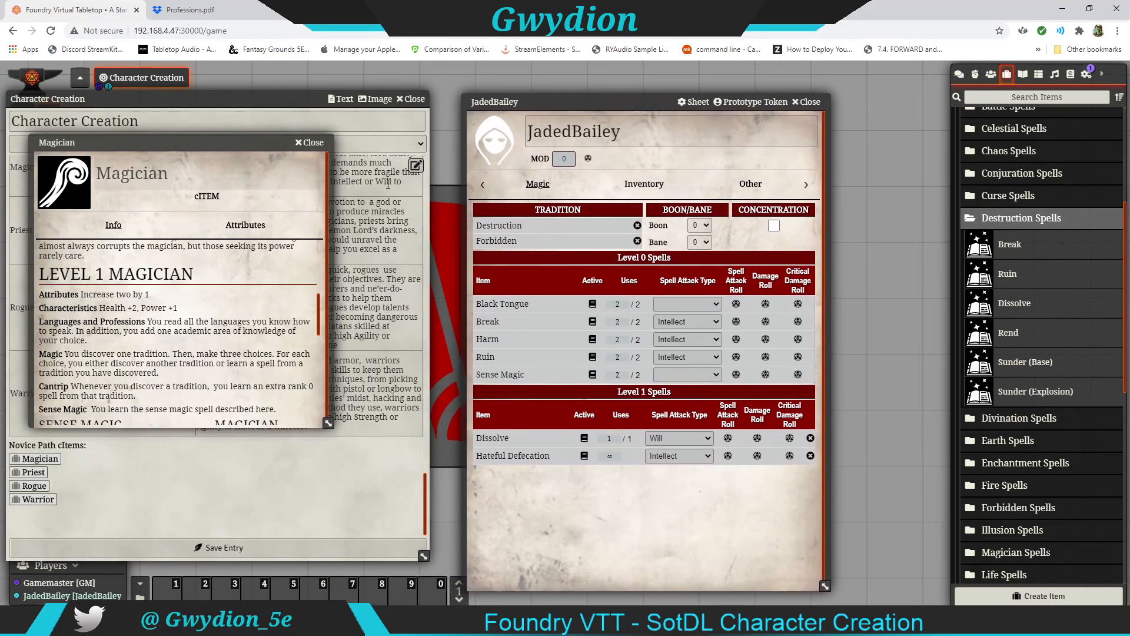
click(316, 143)
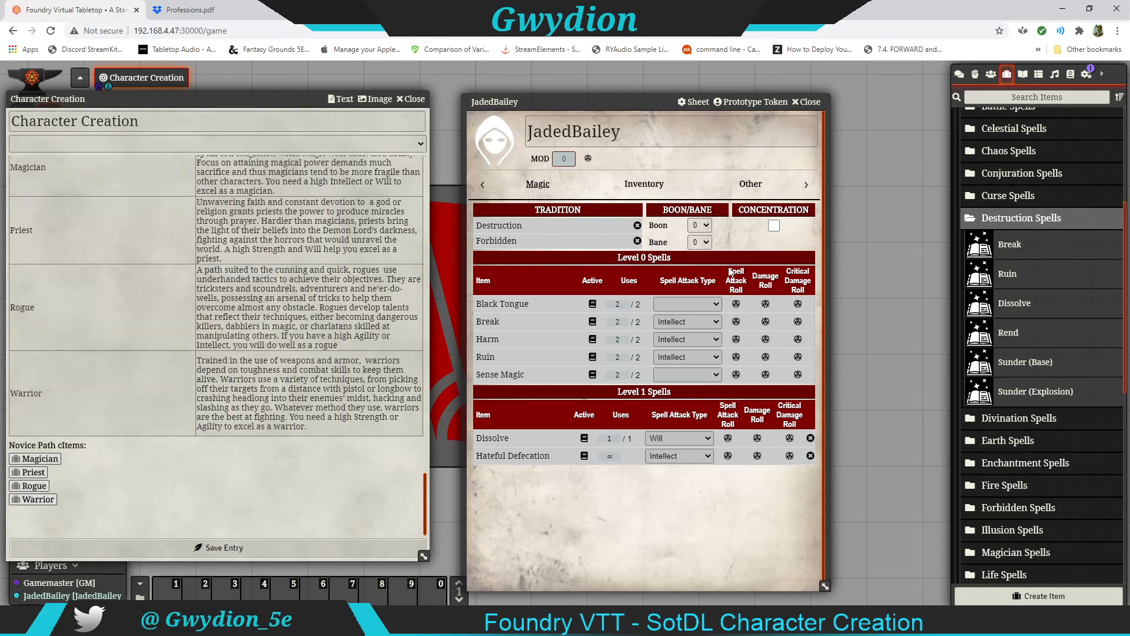
click(520, 458)
click(627, 281)
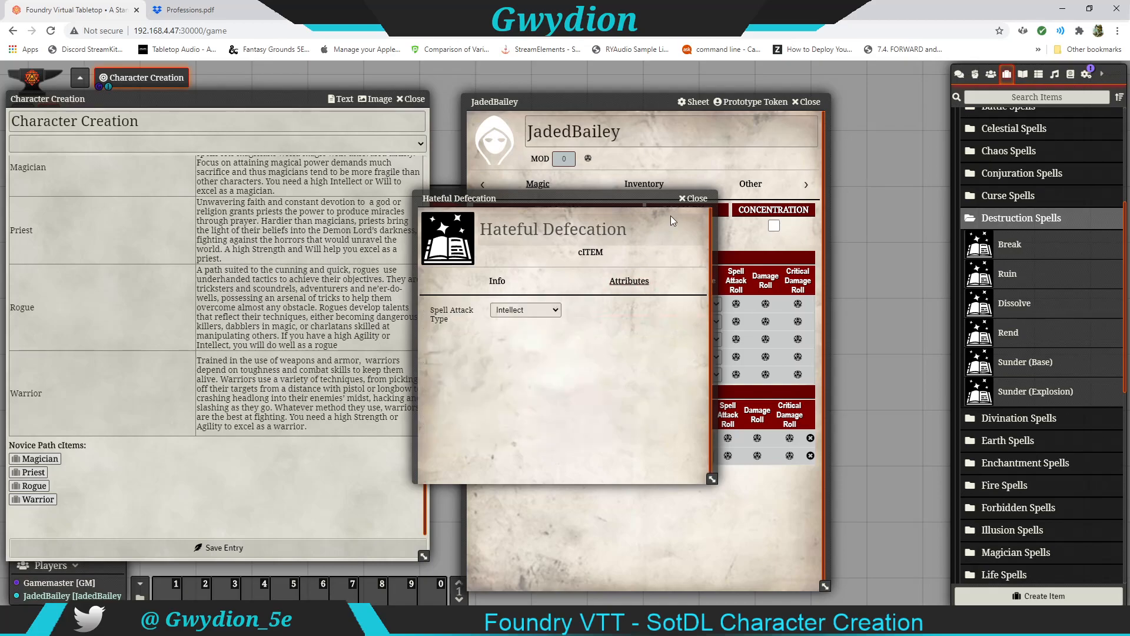
click(693, 199)
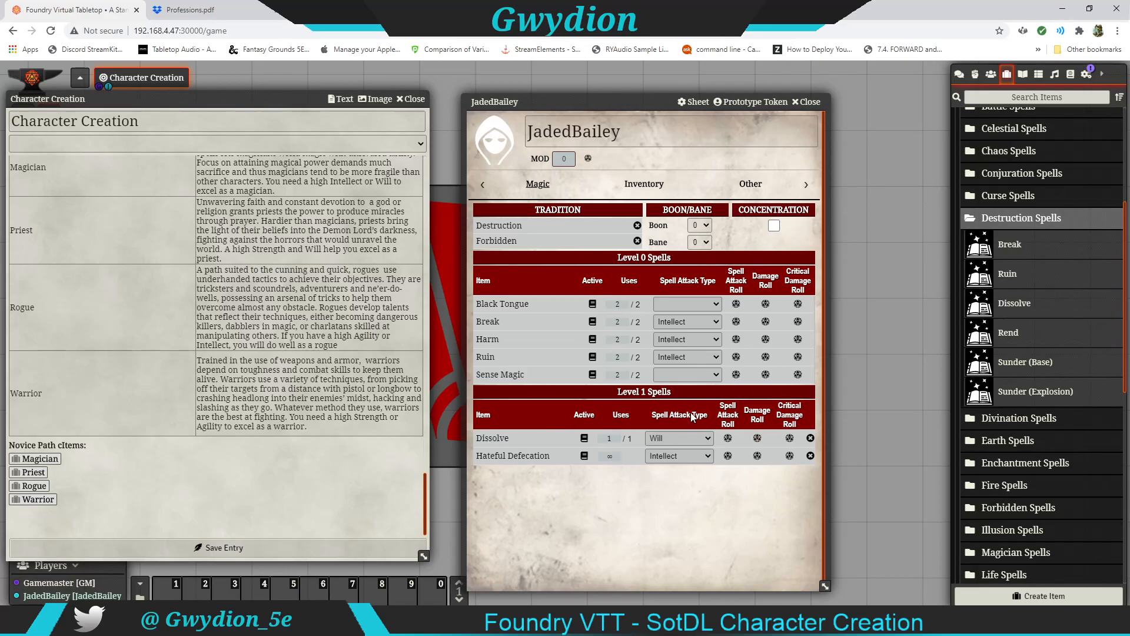
Return the character sheet to its Main page and collapse the Destruction Spells folder
click(482, 187)
click(482, 187)
click(482, 187)
click(644, 184)
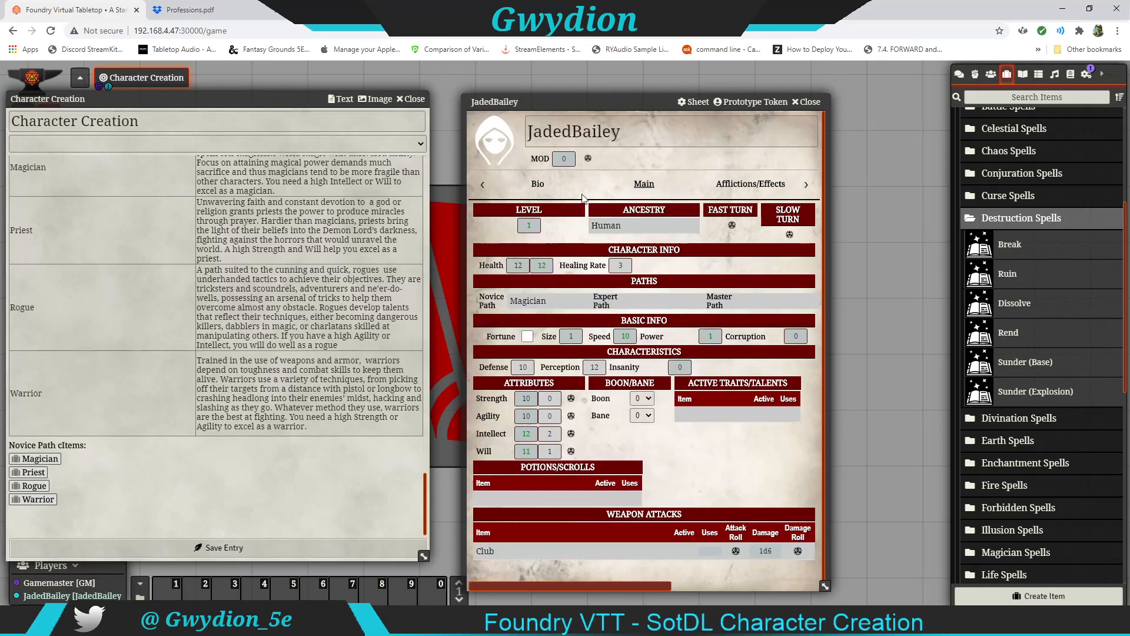
scroll(291, 234, up, 3)
scroll(254, 276, down, 3)
click(1038, 219)
scroll(996, 216, up, 3)
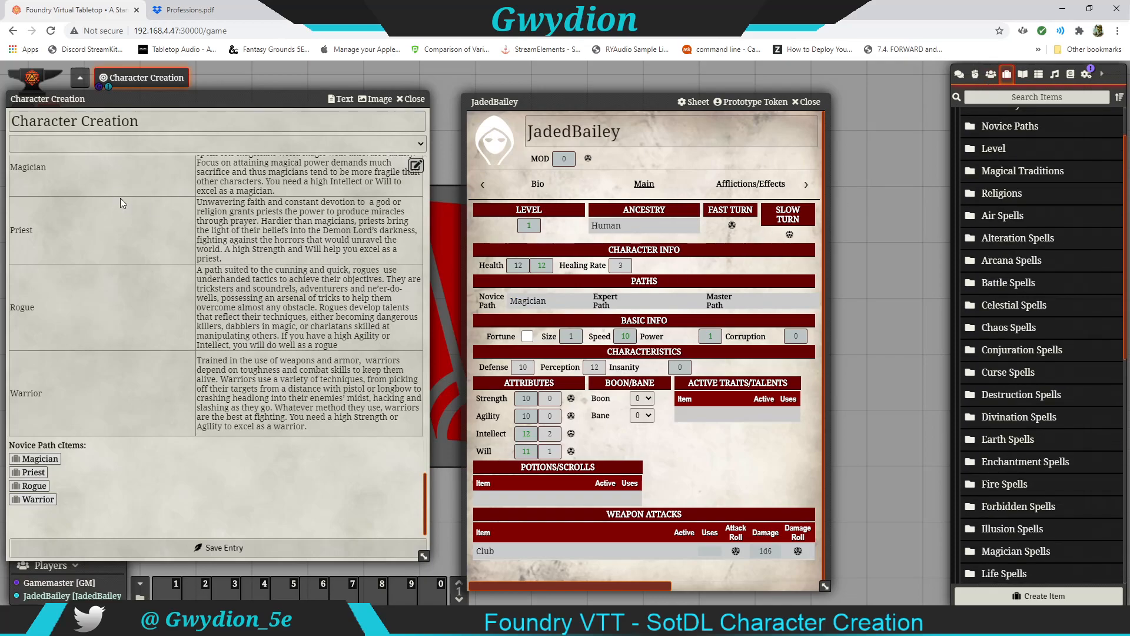
Advance the character to level 2 by adding the Level 2 item to the sheet, and reposition the sheet window beside the journal
click(995, 145)
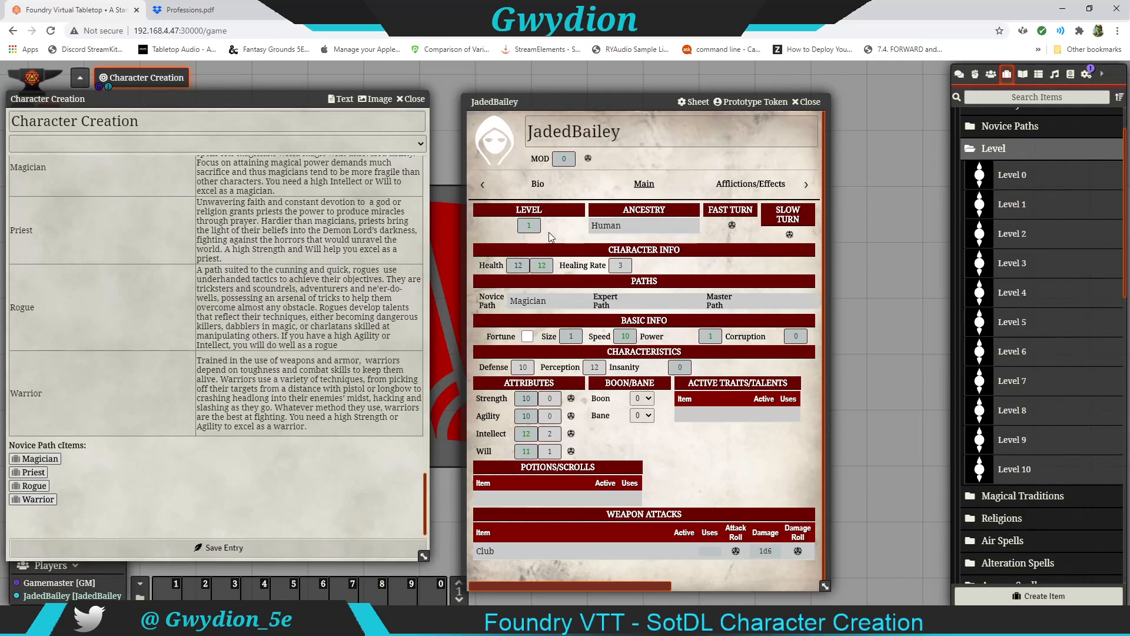
drag(1023, 240, 529, 223)
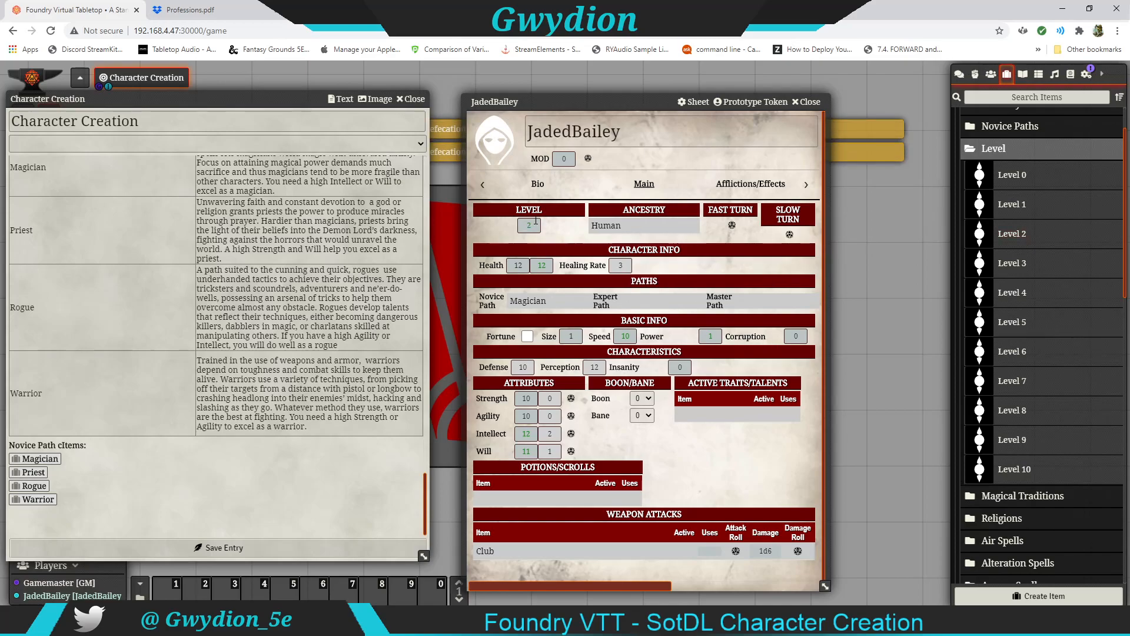
drag(605, 103, 578, 99)
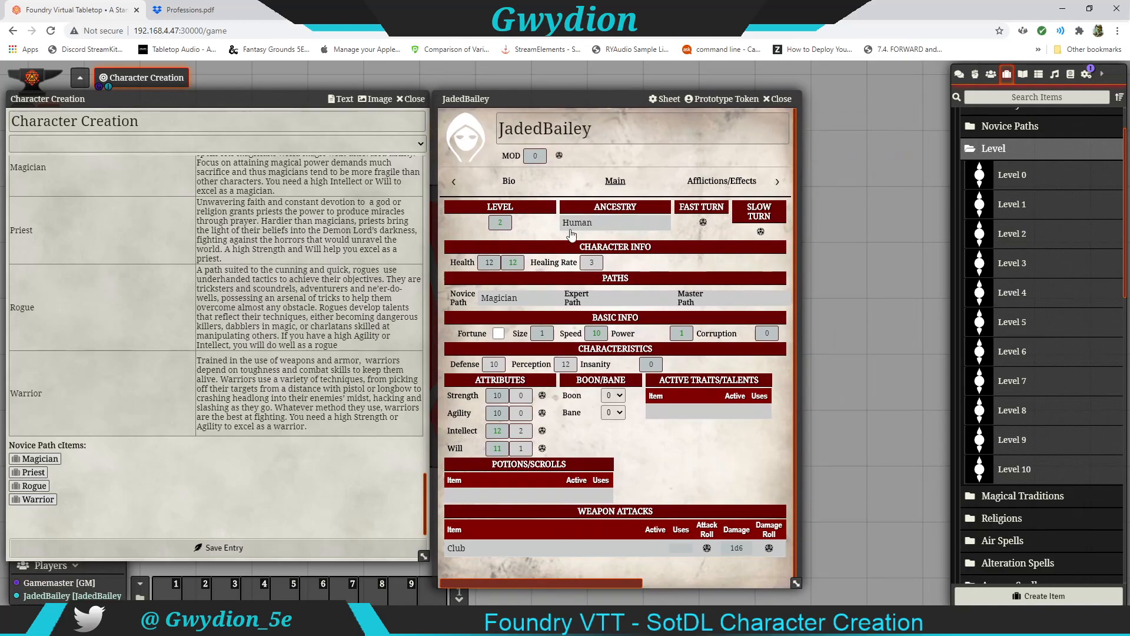
Read the Level 2 Magician section of the character's Magician path description
click(505, 298)
scroll(140, 306, down, 6)
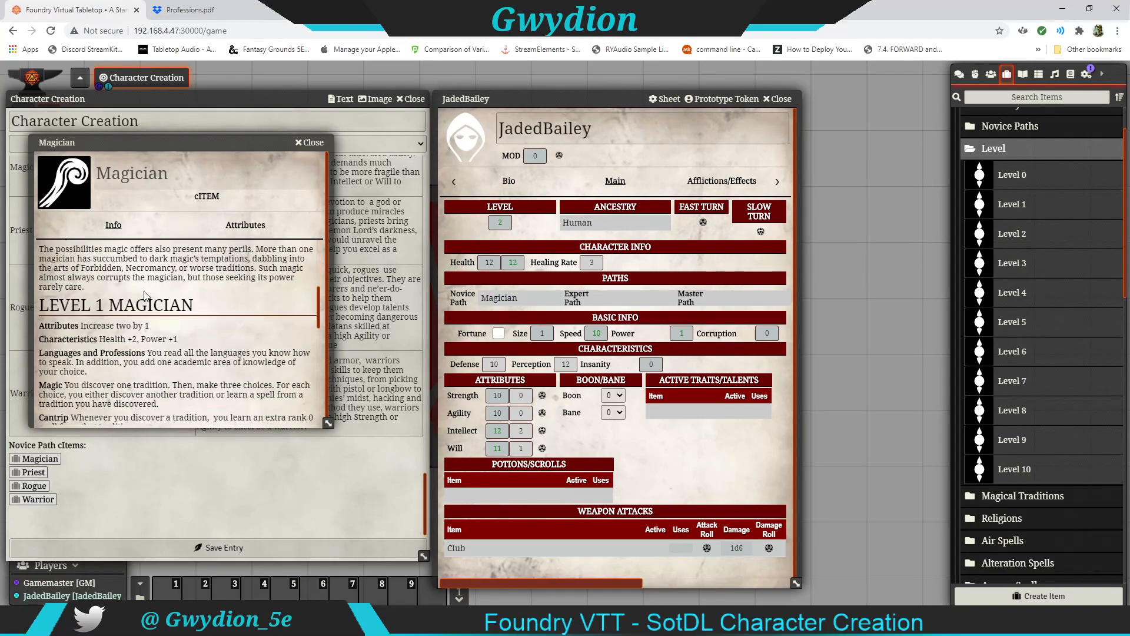
scroll(140, 306, down, 4)
scroll(136, 329, up, 2)
scroll(136, 330, up, 1)
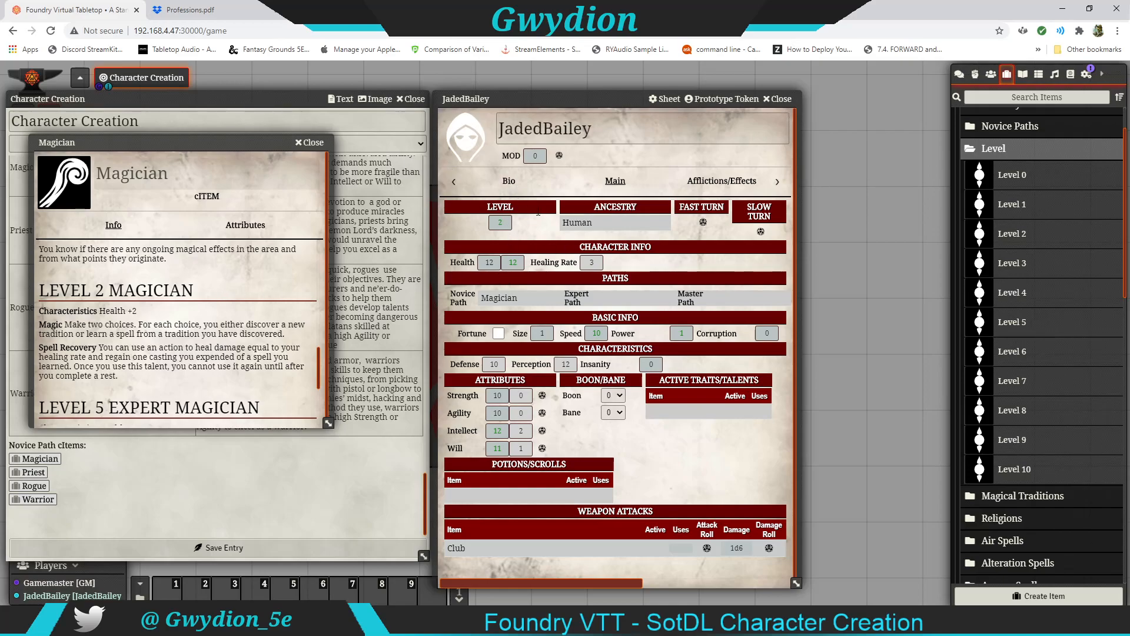
Close and reopen the character sheet from the actor list and set the current Health to 14
click(781, 99)
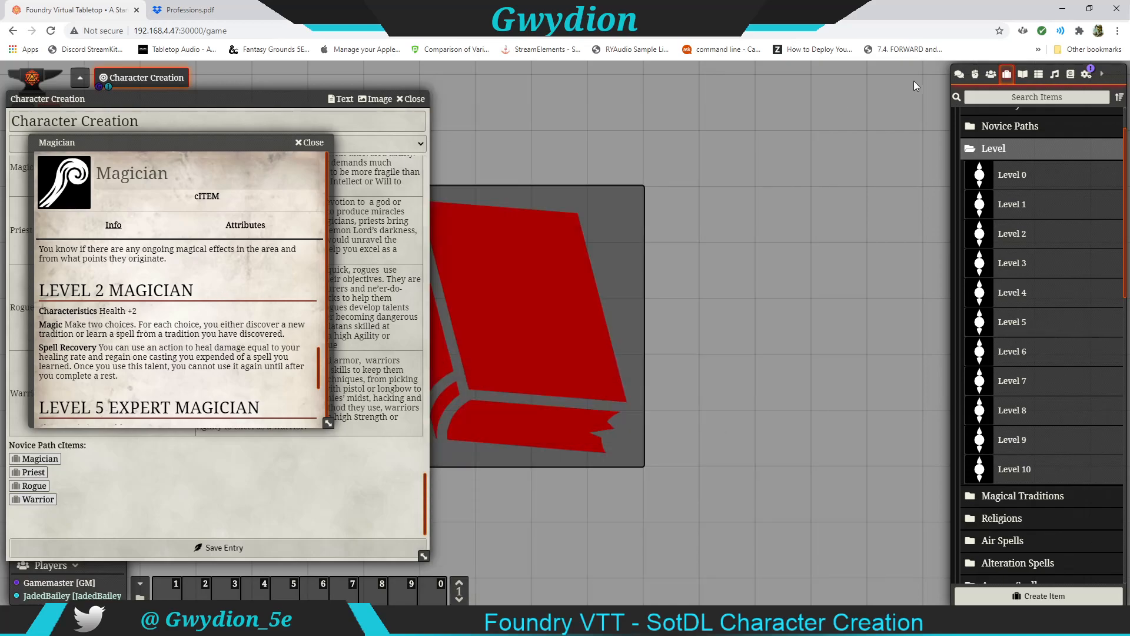
click(991, 75)
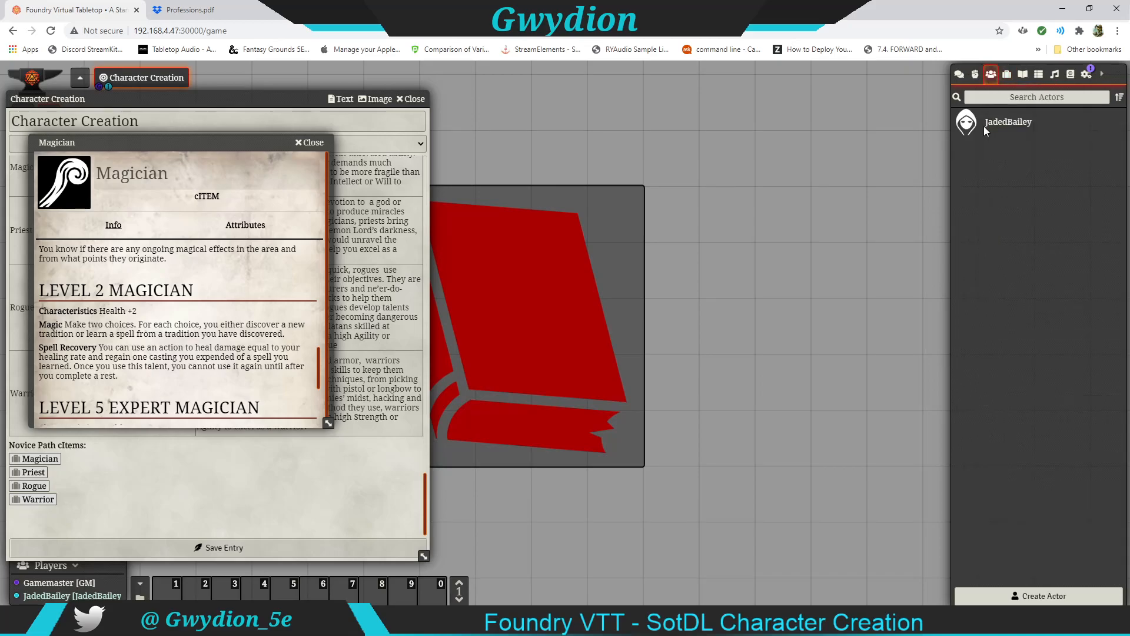
click(994, 131)
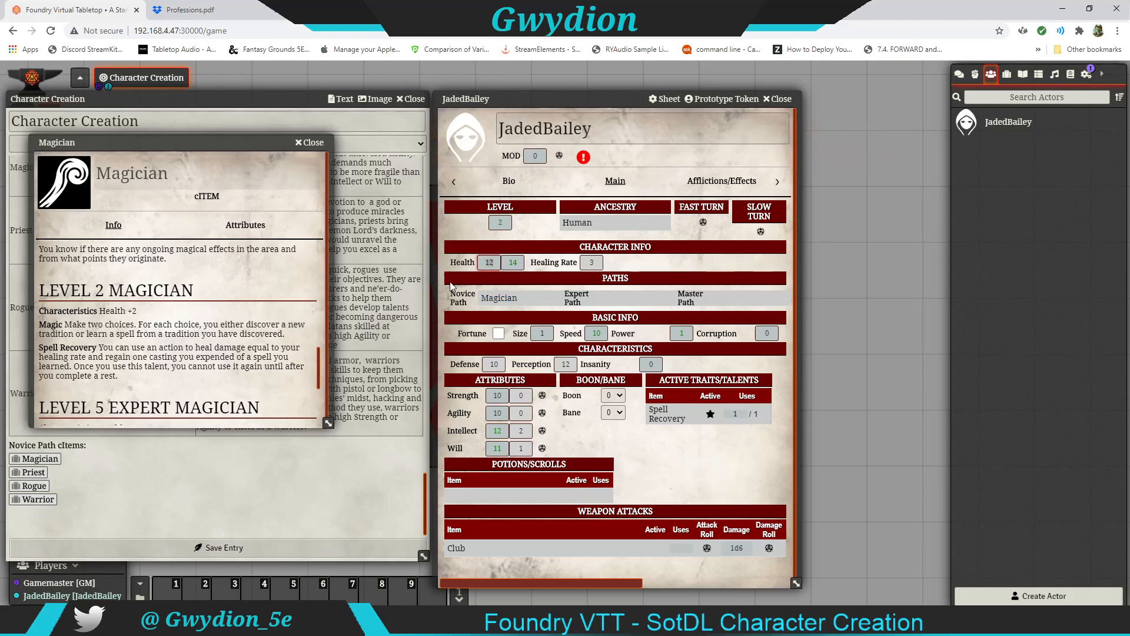
click(545, 270)
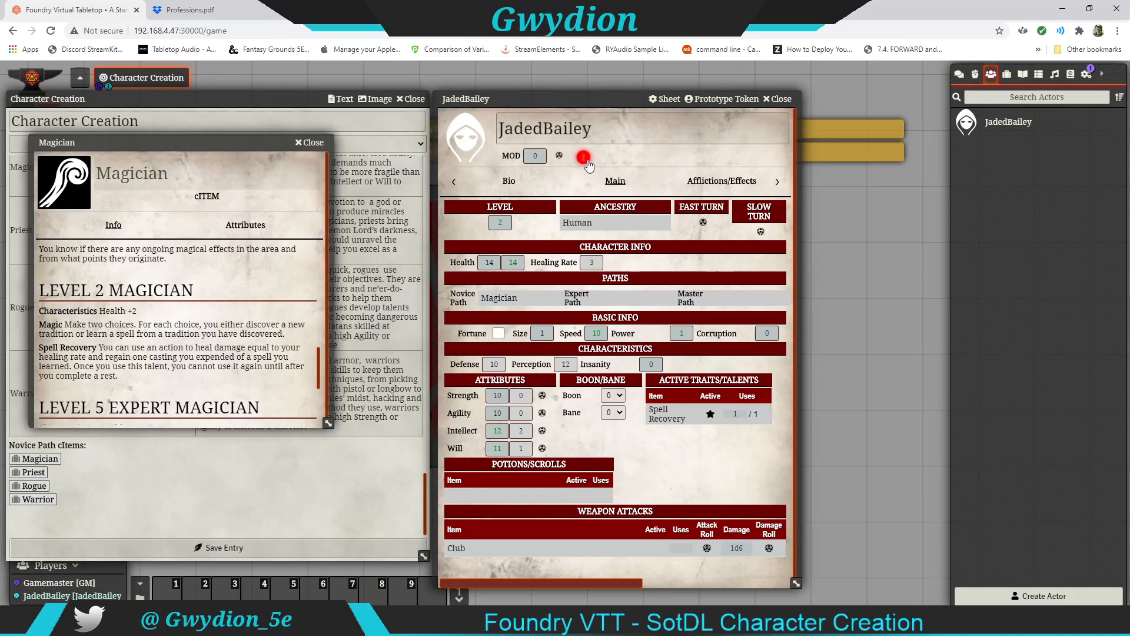
Choose the Necromancy tradition for the first Level 2 Magician magic choice
click(583, 157)
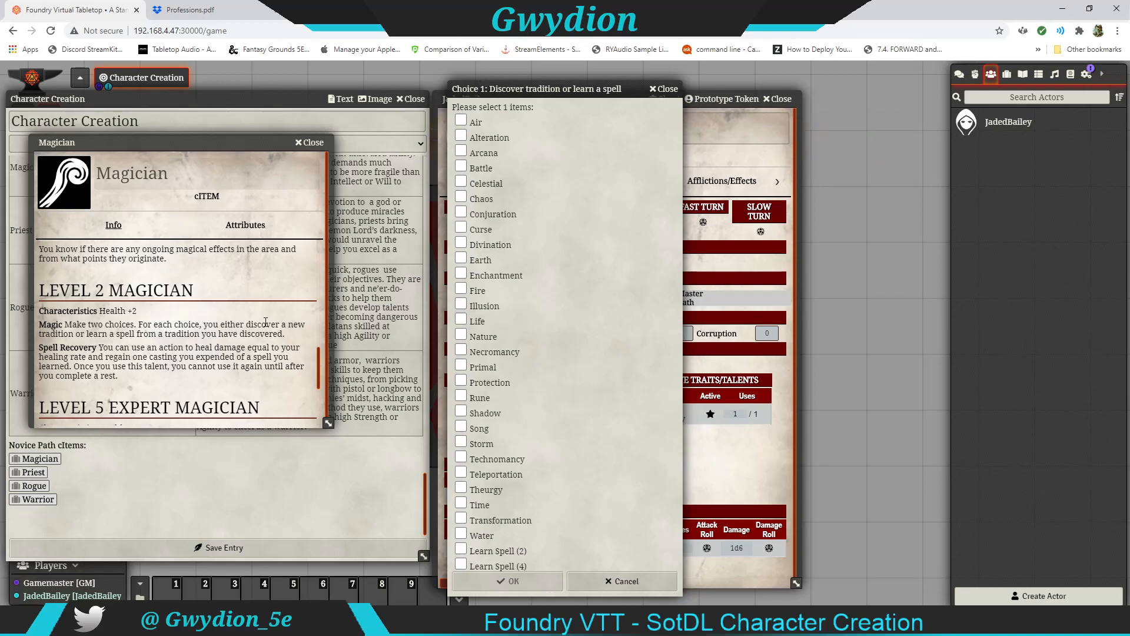
click(461, 351)
click(526, 580)
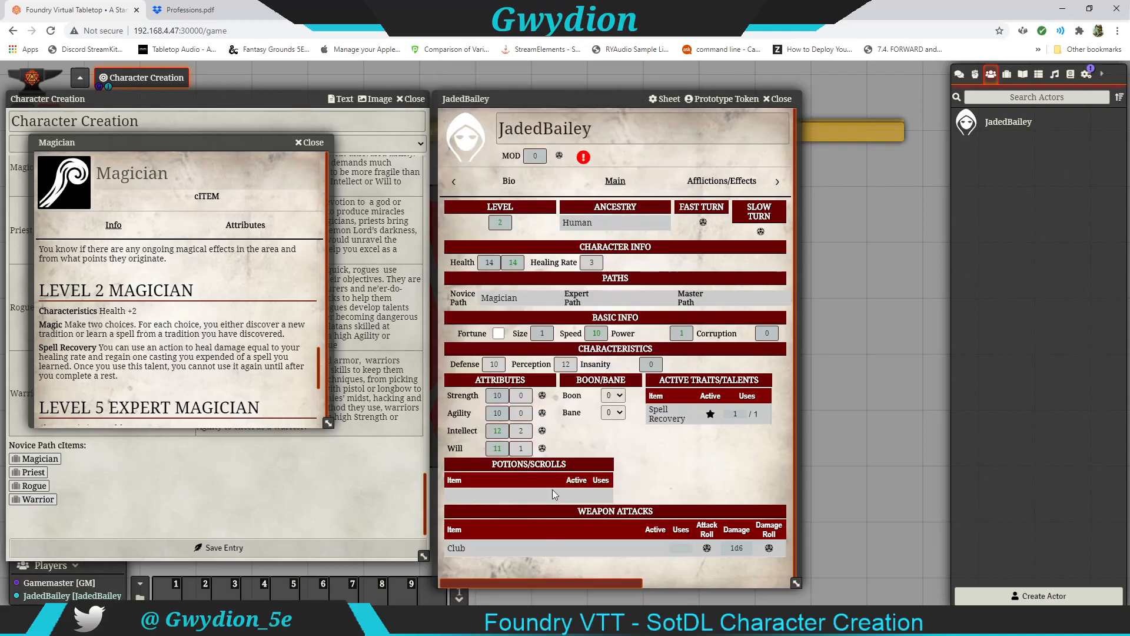
Choose Learn Spell (2) for the second Level 2 Magician magic choice
click(583, 158)
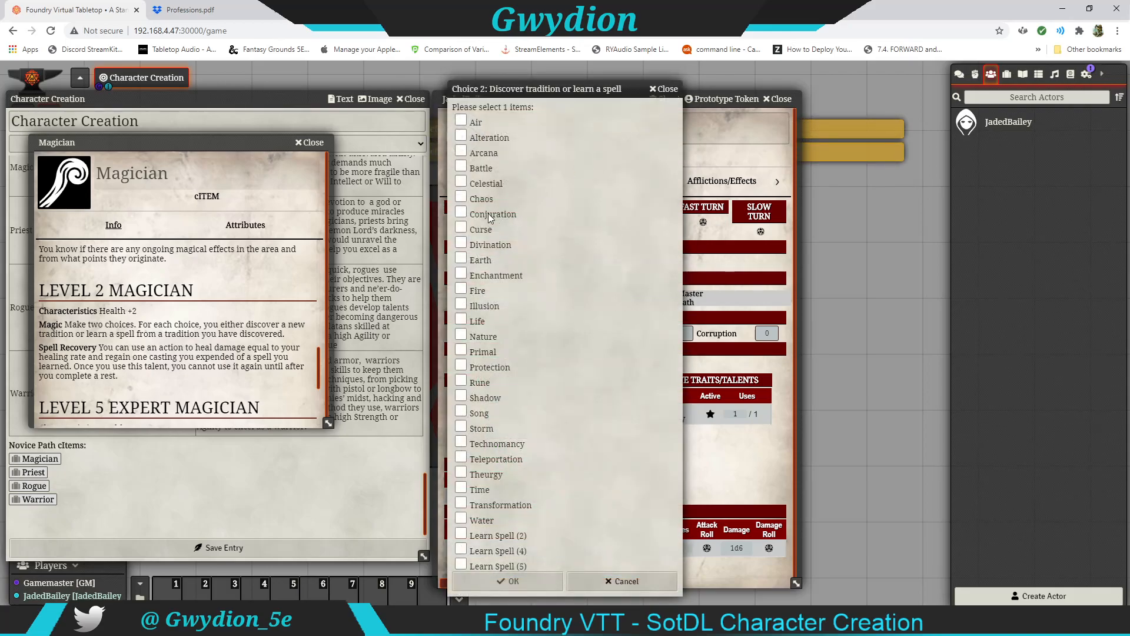
click(461, 532)
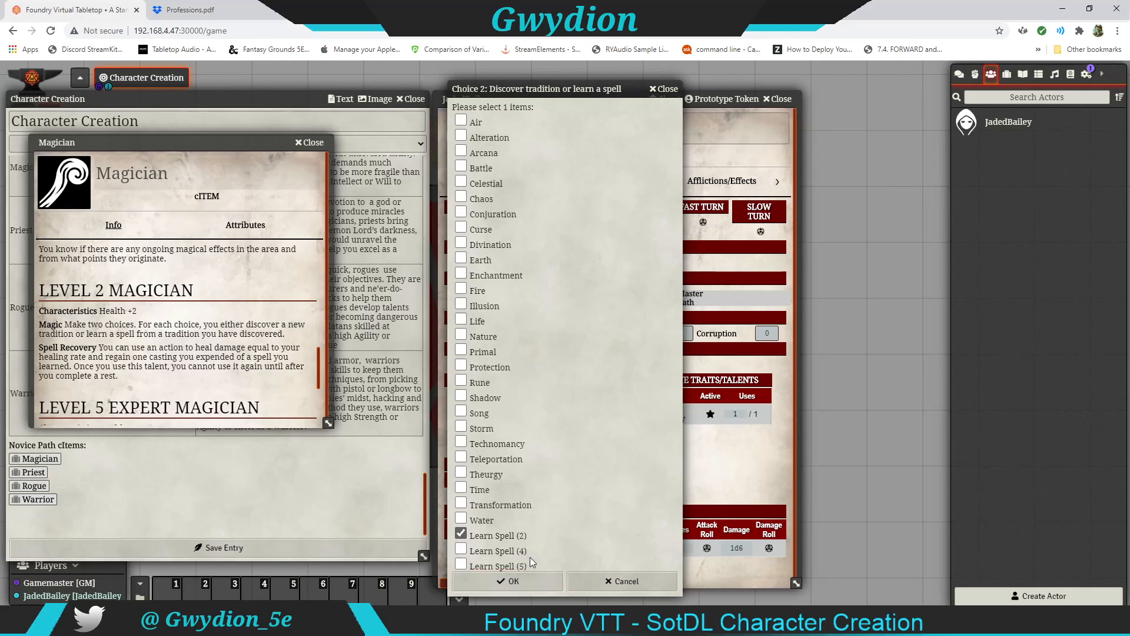
click(524, 586)
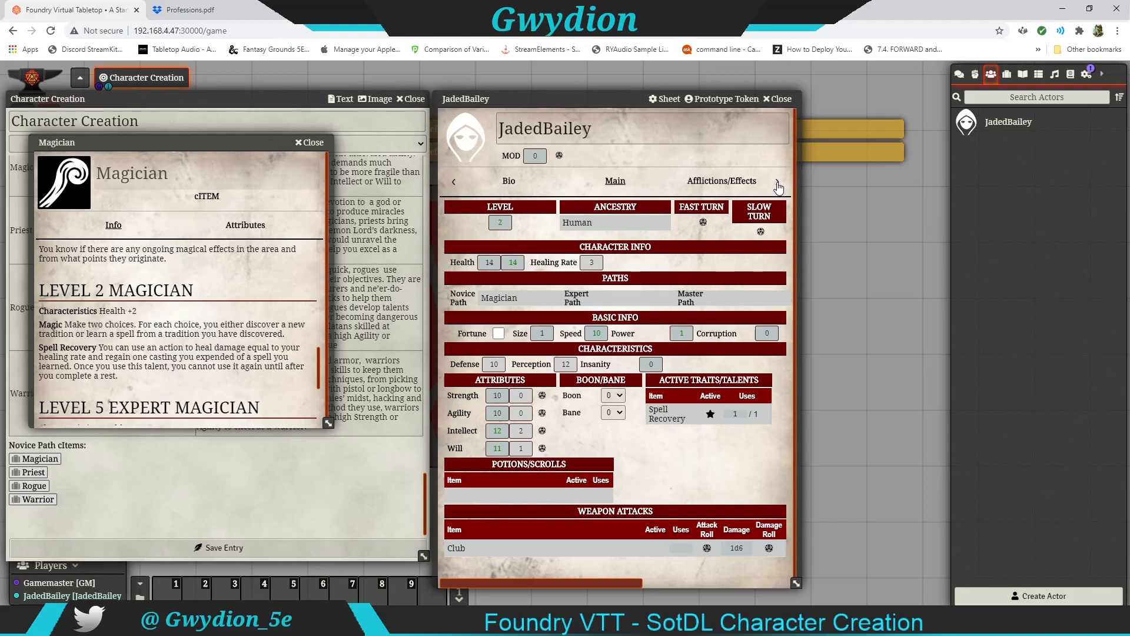
Review the traditions and known spells on the character sheet's Magic page
click(777, 182)
click(777, 182)
click(615, 180)
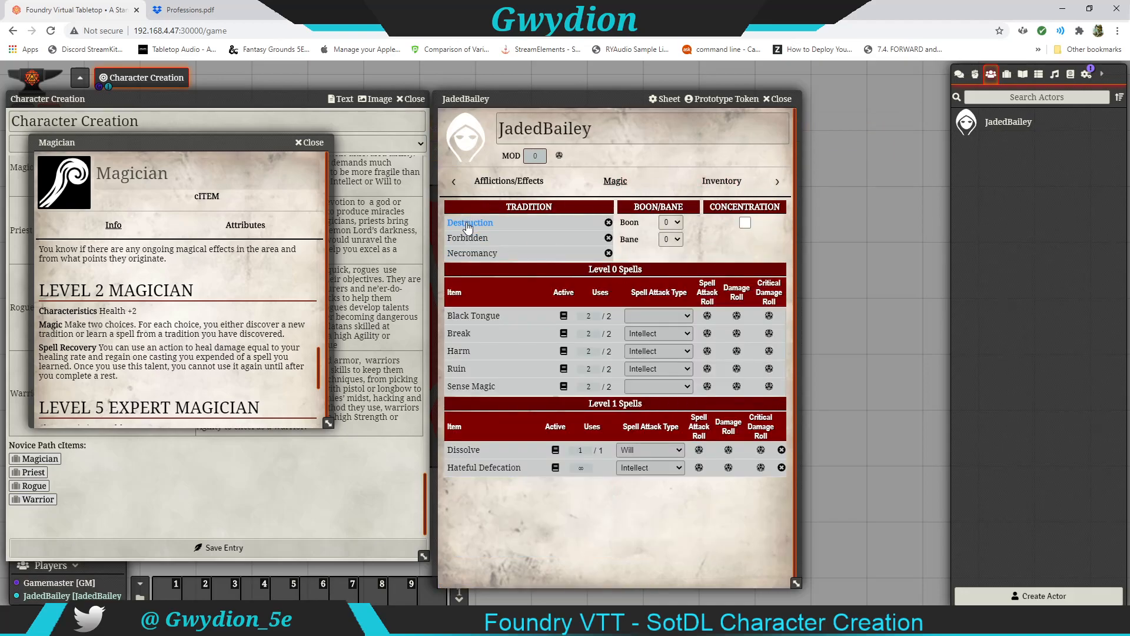
Find the Necromancy spells among the world items and read the description of Harvest Soul
click(1007, 75)
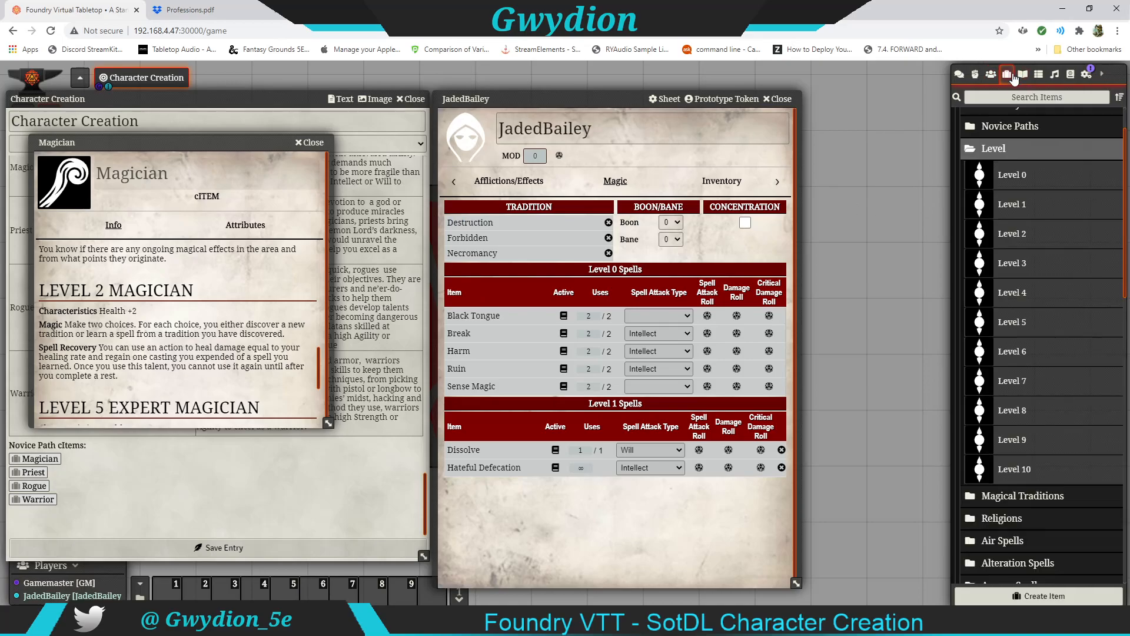
click(1011, 150)
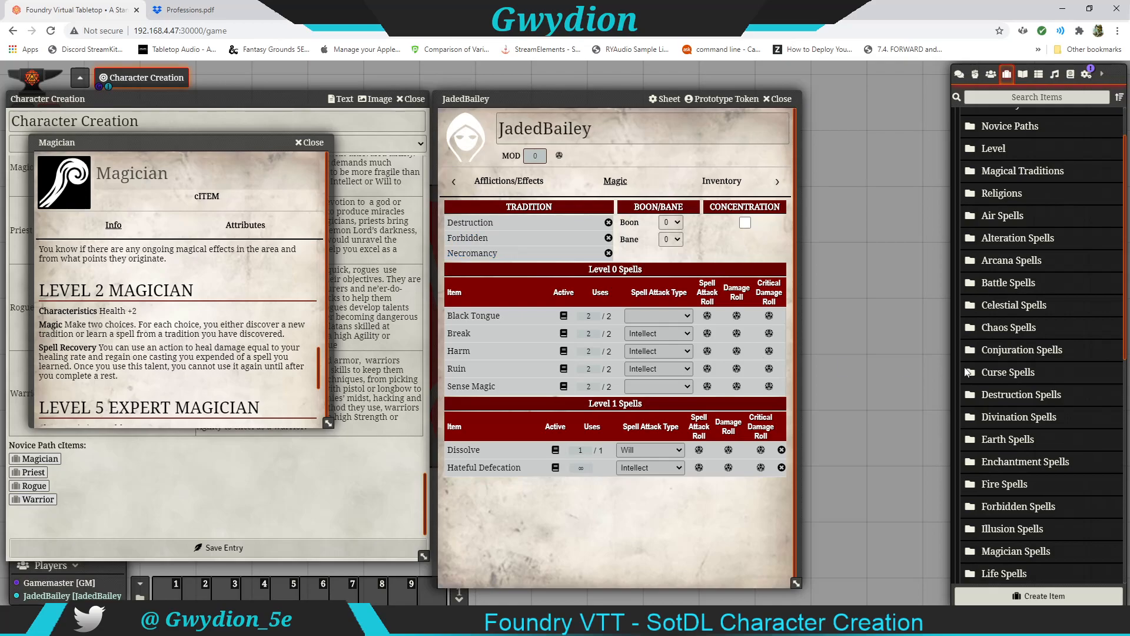
scroll(1043, 406, down, 2)
click(1004, 501)
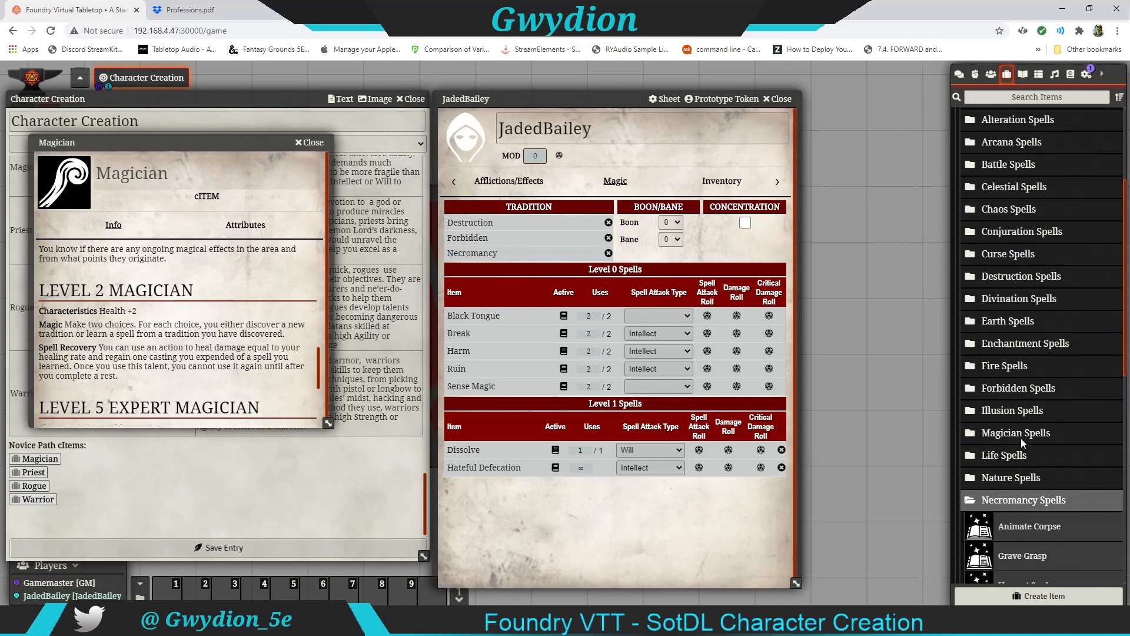
scroll(1021, 443, down, 2)
click(1013, 473)
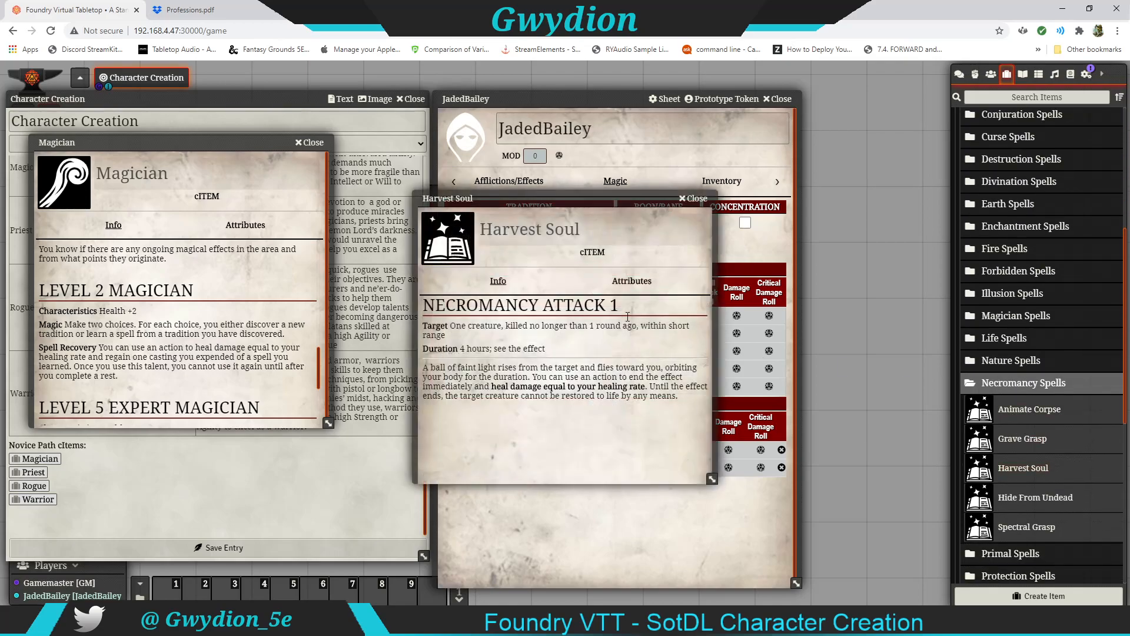
click(694, 199)
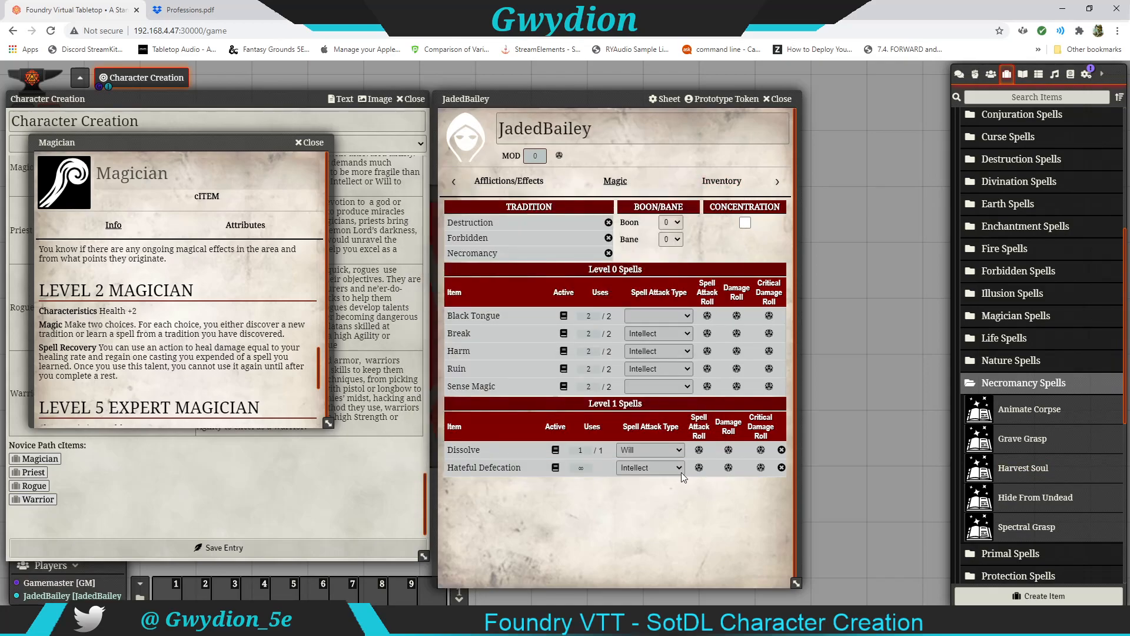
Show the character's inventory and look through the available Armor and Weapons items
click(722, 181)
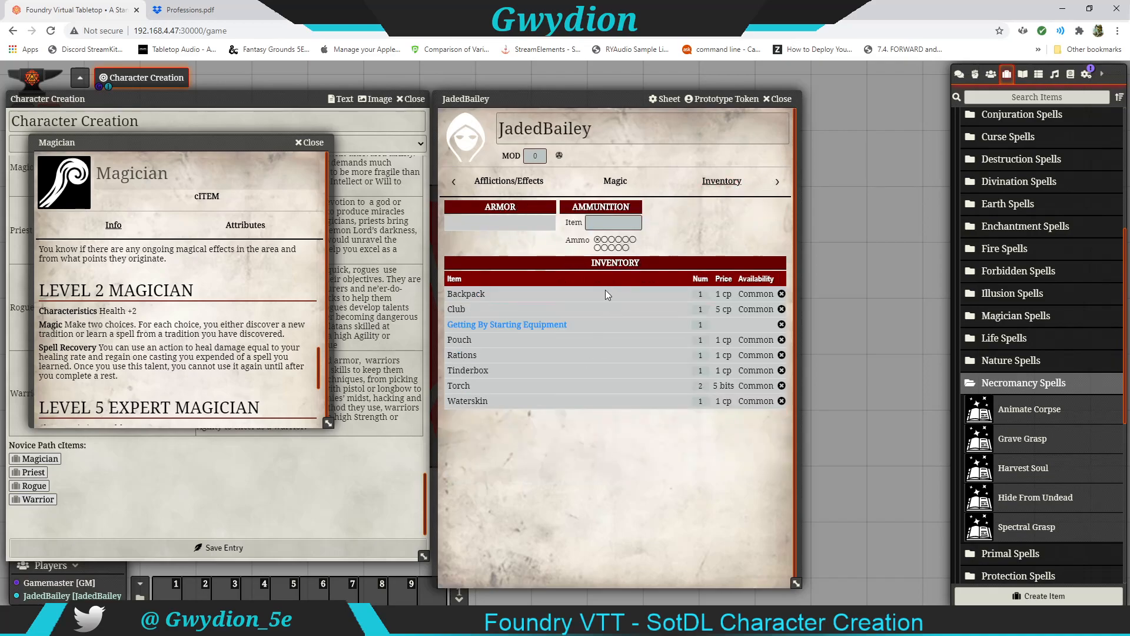
click(999, 383)
scroll(1012, 349, down, 5)
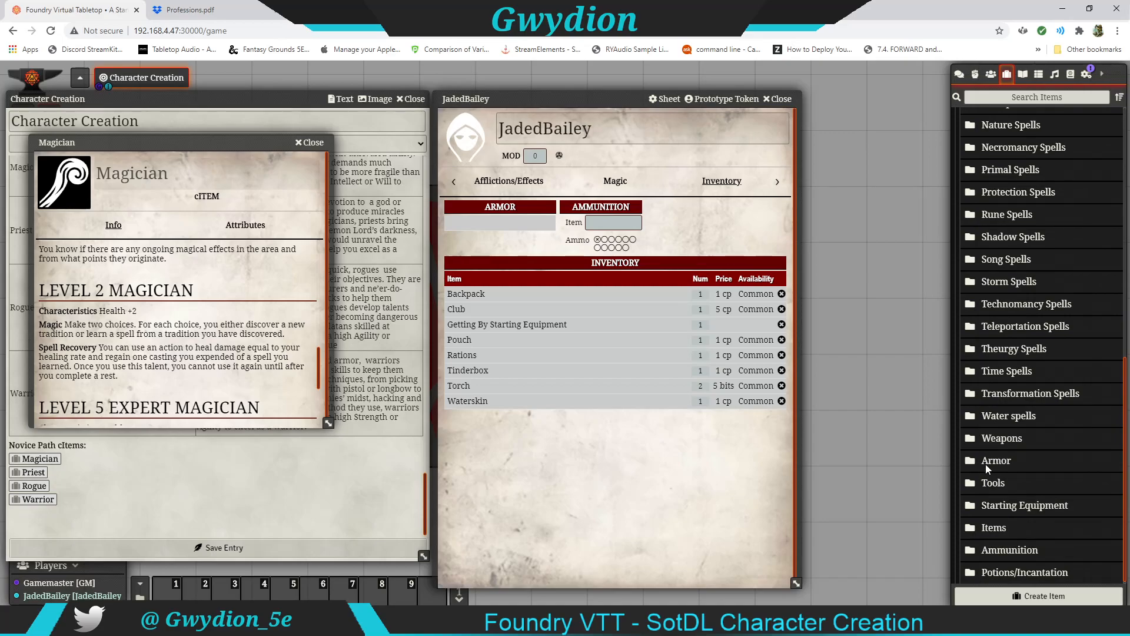
click(985, 464)
scroll(1024, 501, down, 1)
scroll(1023, 502, down, 1)
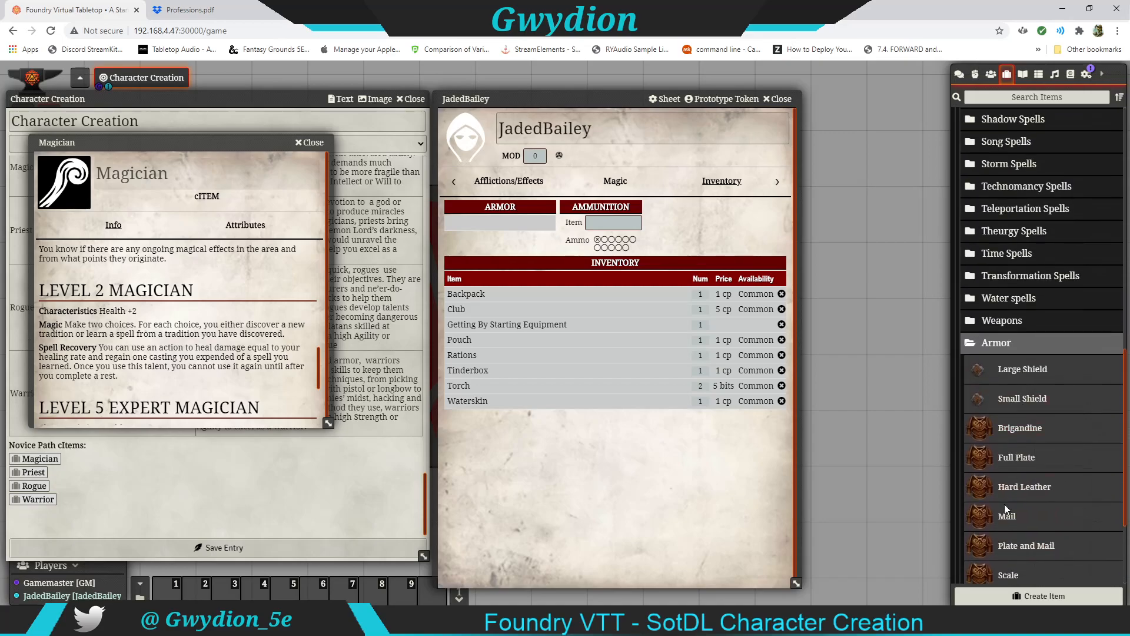
click(1009, 344)
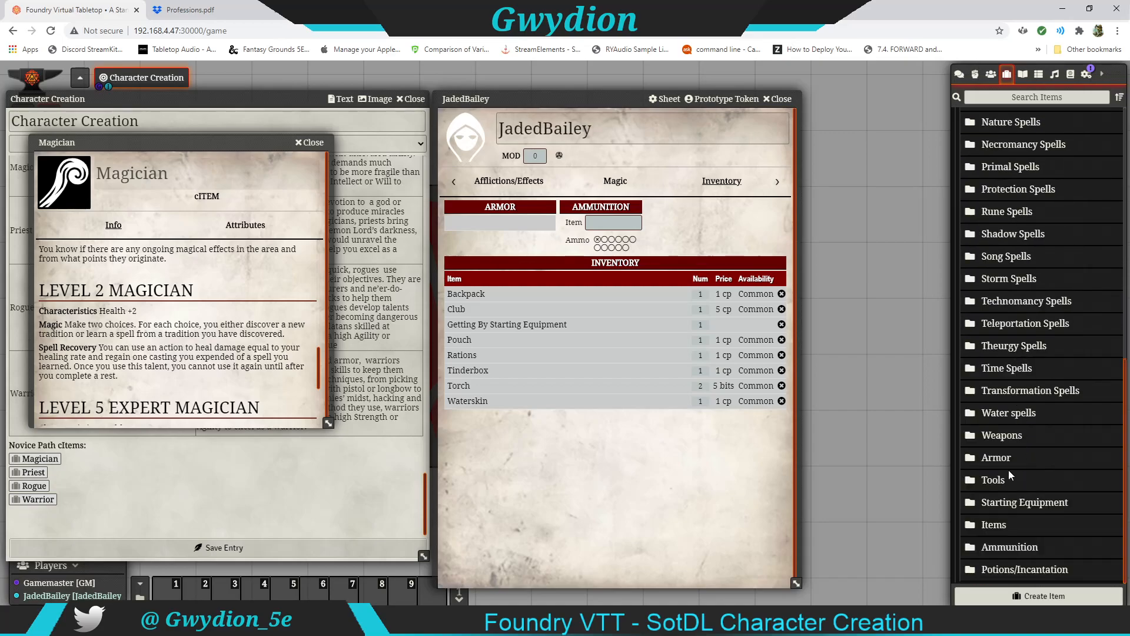
click(1001, 434)
scroll(1037, 253, down, 4)
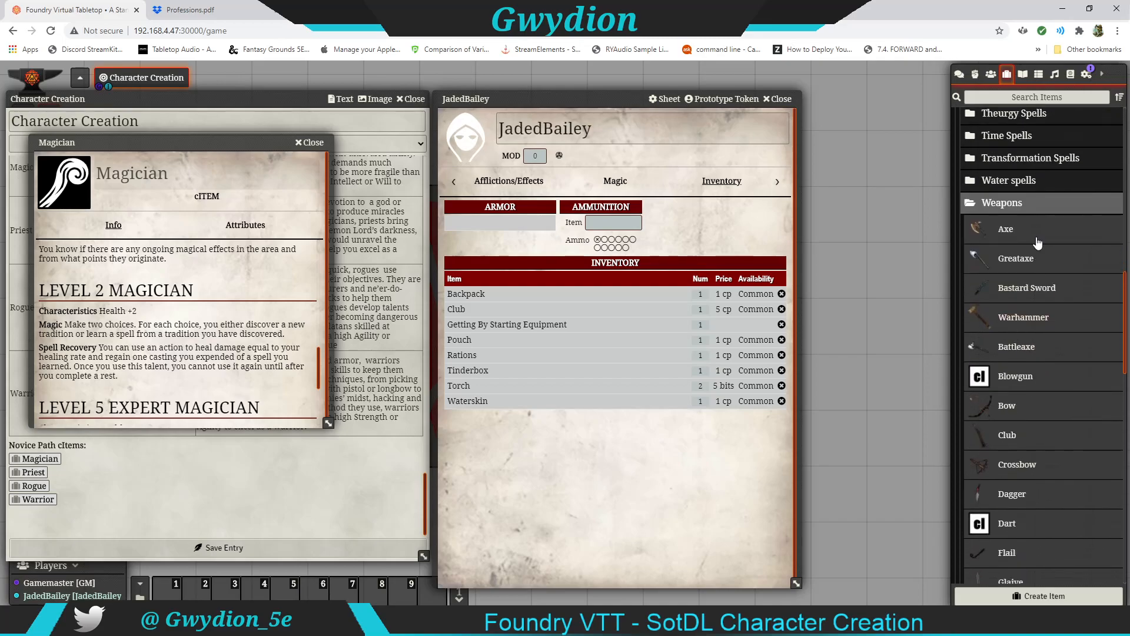
click(1023, 202)
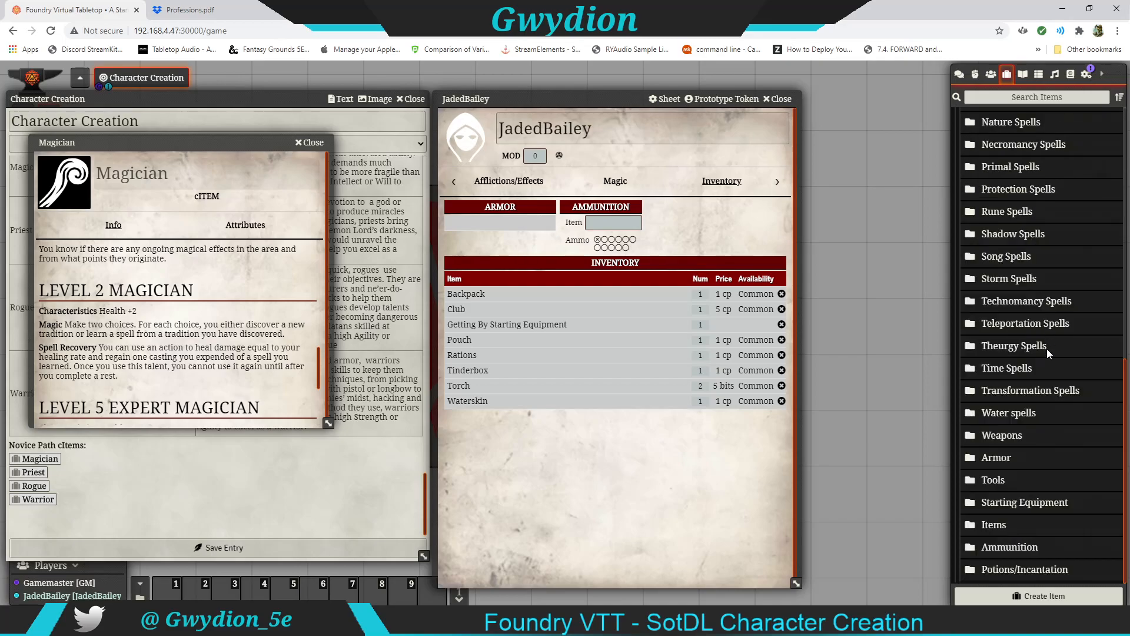
Look through the general equipment in the Items folder and collapse the folder again
click(991, 525)
scroll(1056, 299, down, 5)
scroll(1047, 253, down, 1)
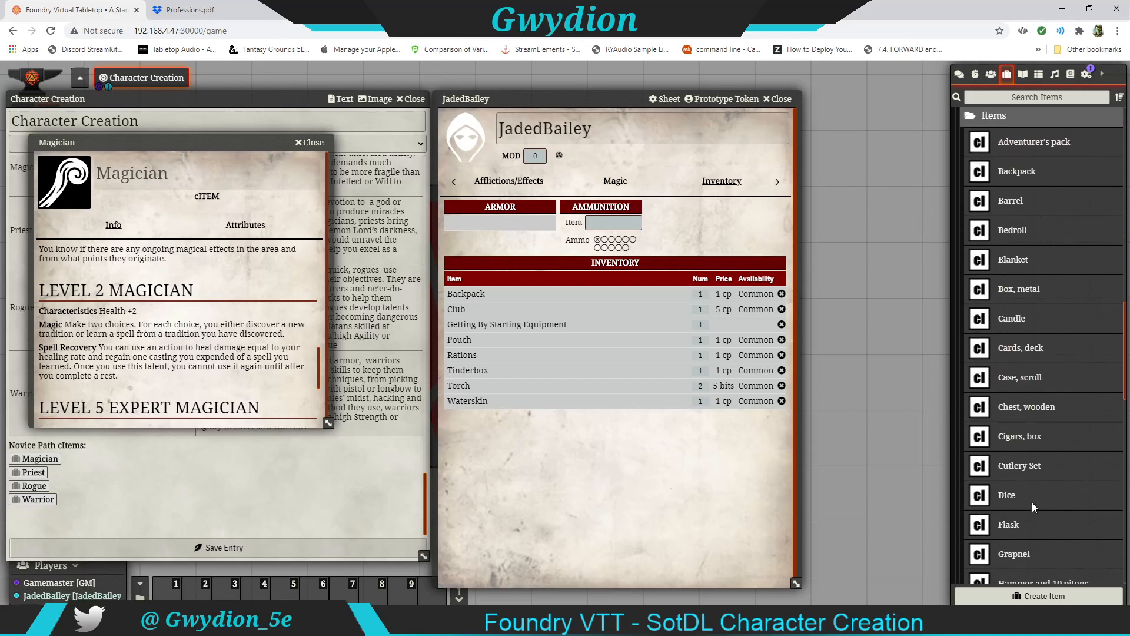
scroll(1033, 448, down, 3)
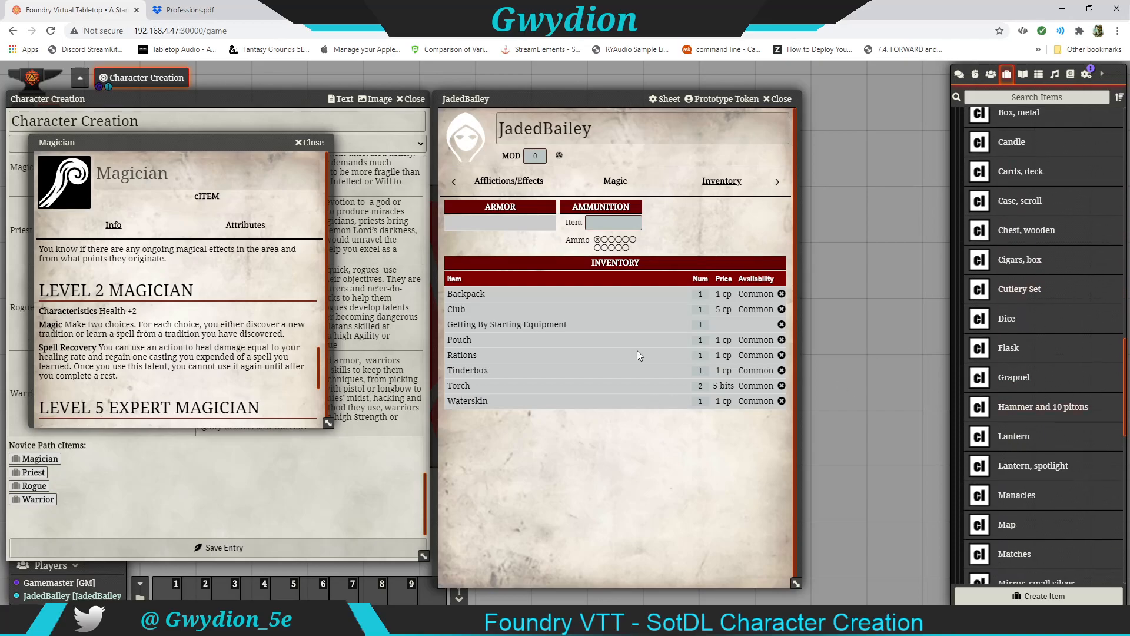
scroll(1009, 294, up, 6)
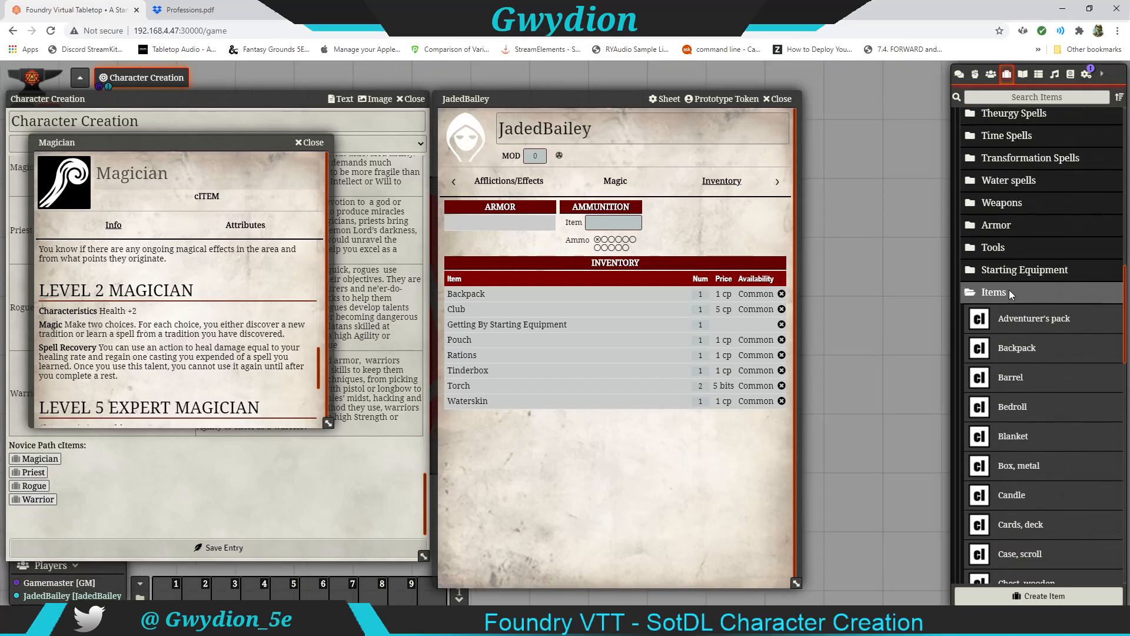
click(1009, 292)
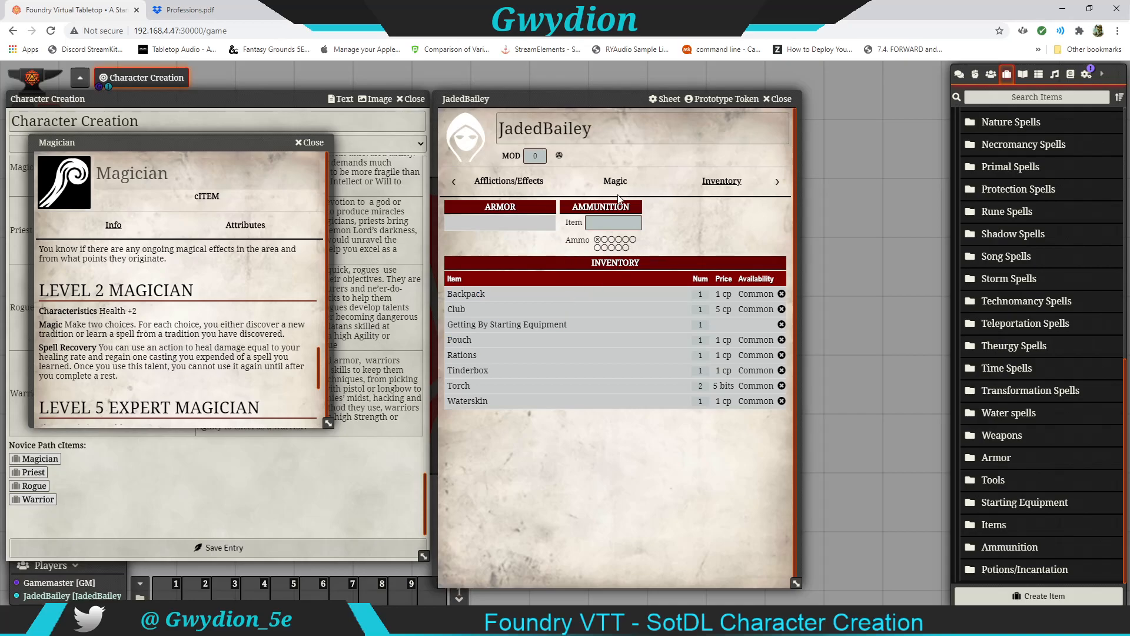
Read the Healer's Kit description in the Tools folder and add the kit to the character's inventory
click(998, 481)
scroll(998, 482, down, 4)
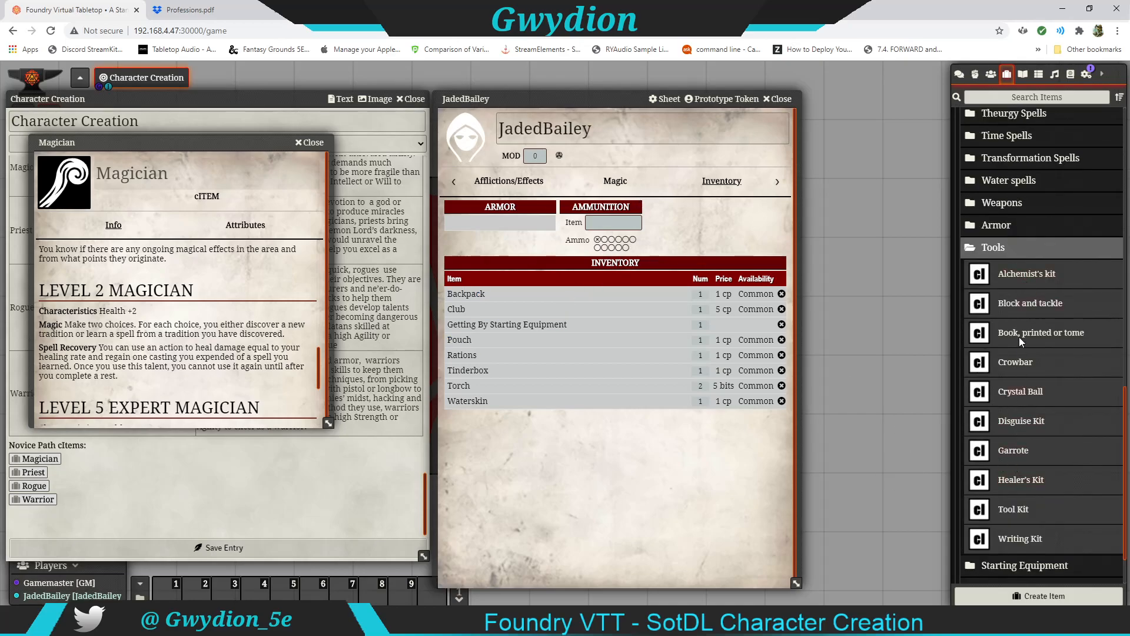
click(1024, 481)
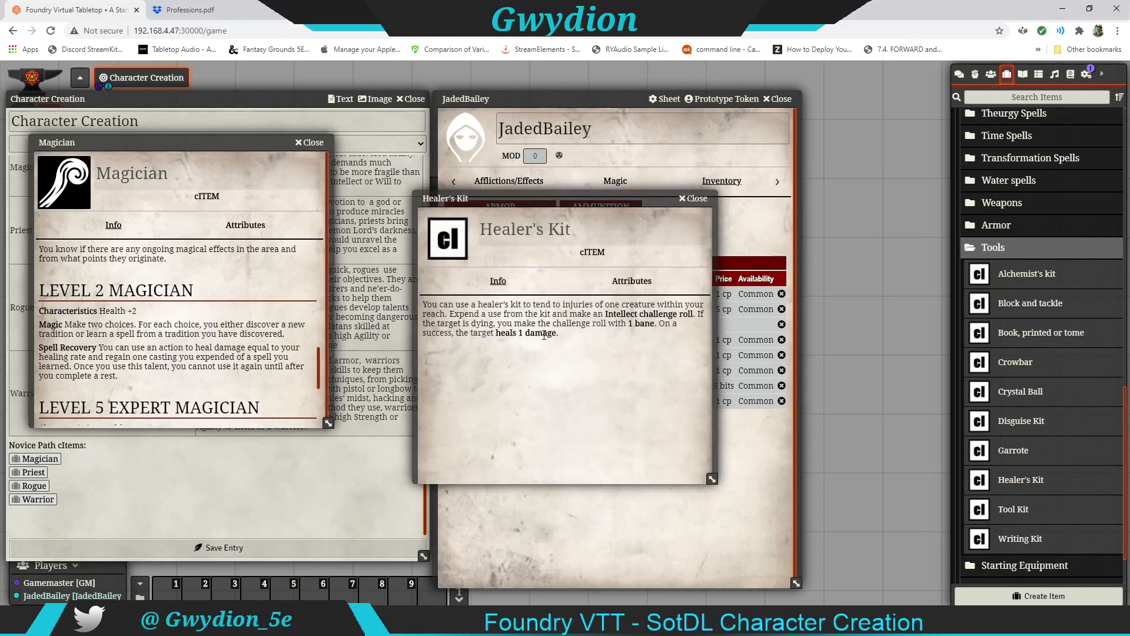
click(692, 199)
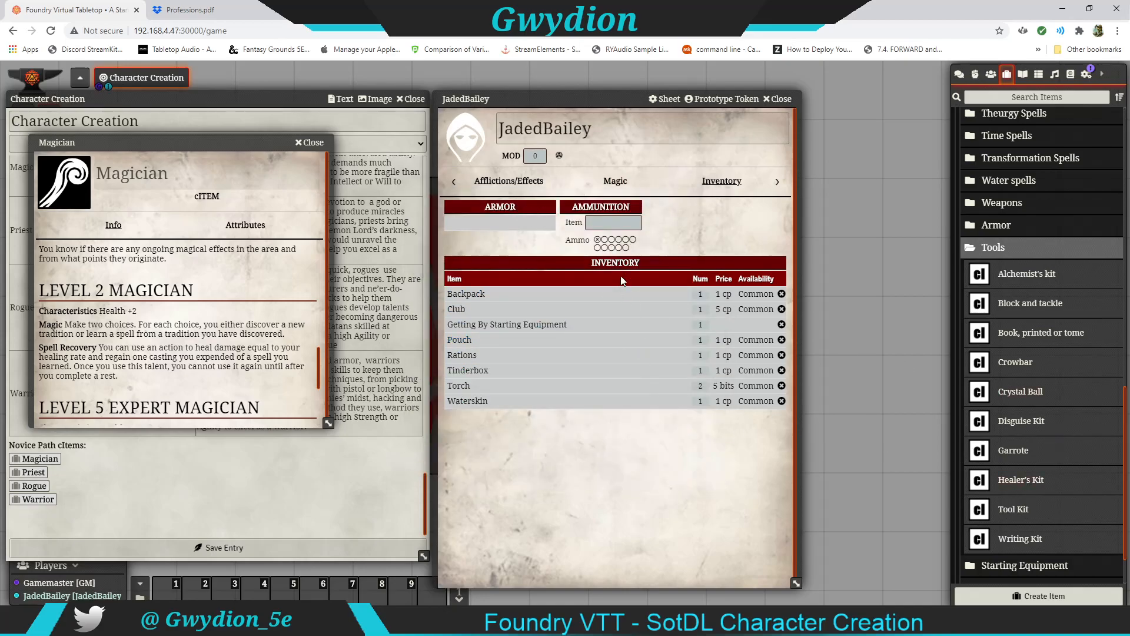
mouse_move(1021, 479)
mouse_down()
mouse_move(637, 485)
mouse_move(648, 489)
mouse_up()
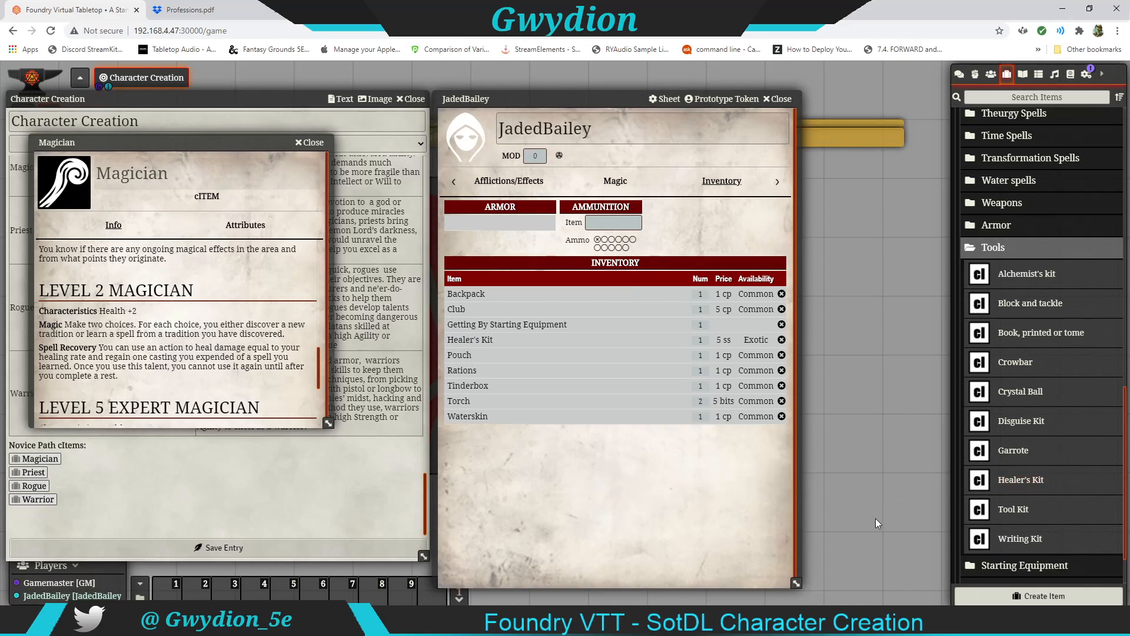
Read the description of the Healer's Kit in the character's inventory and return to the Main page of the character sheet
click(484, 342)
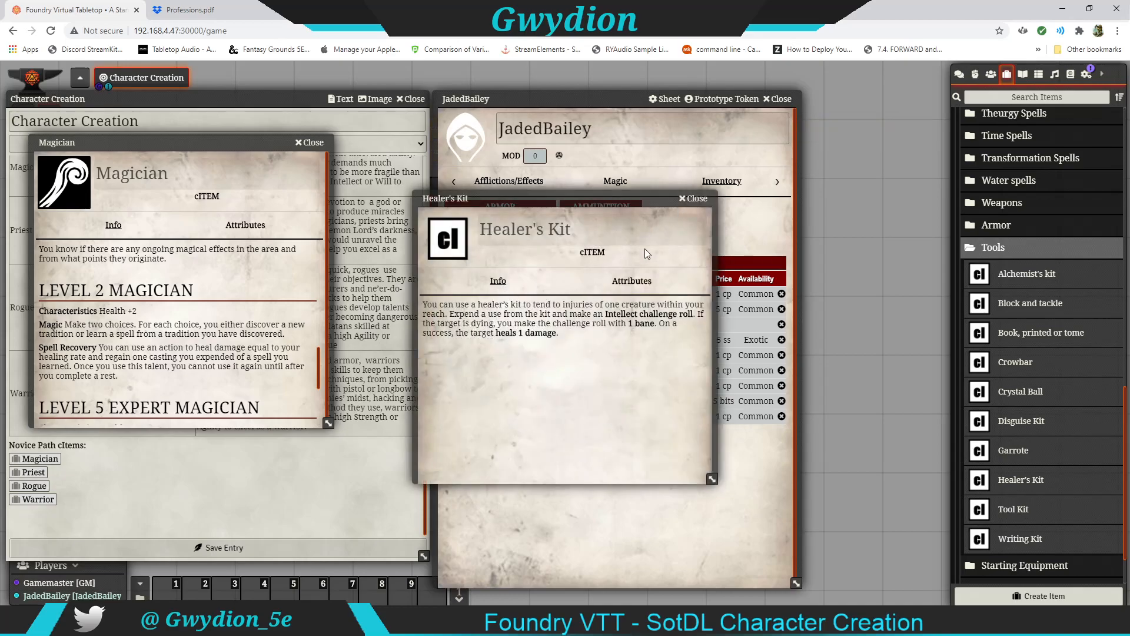
click(692, 198)
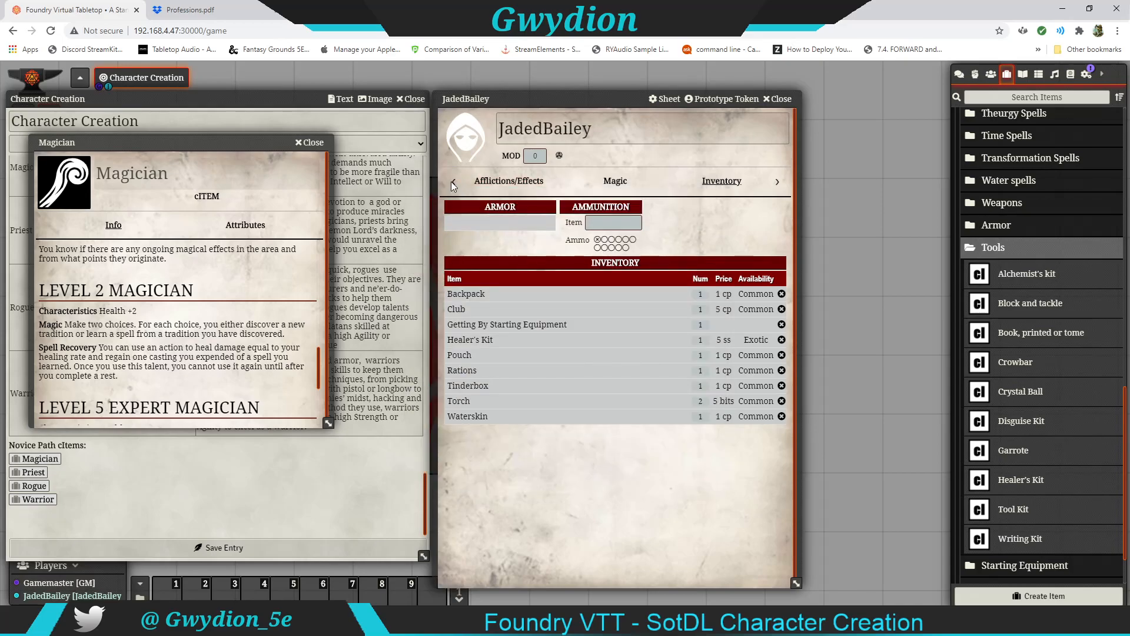
click(454, 182)
click(510, 188)
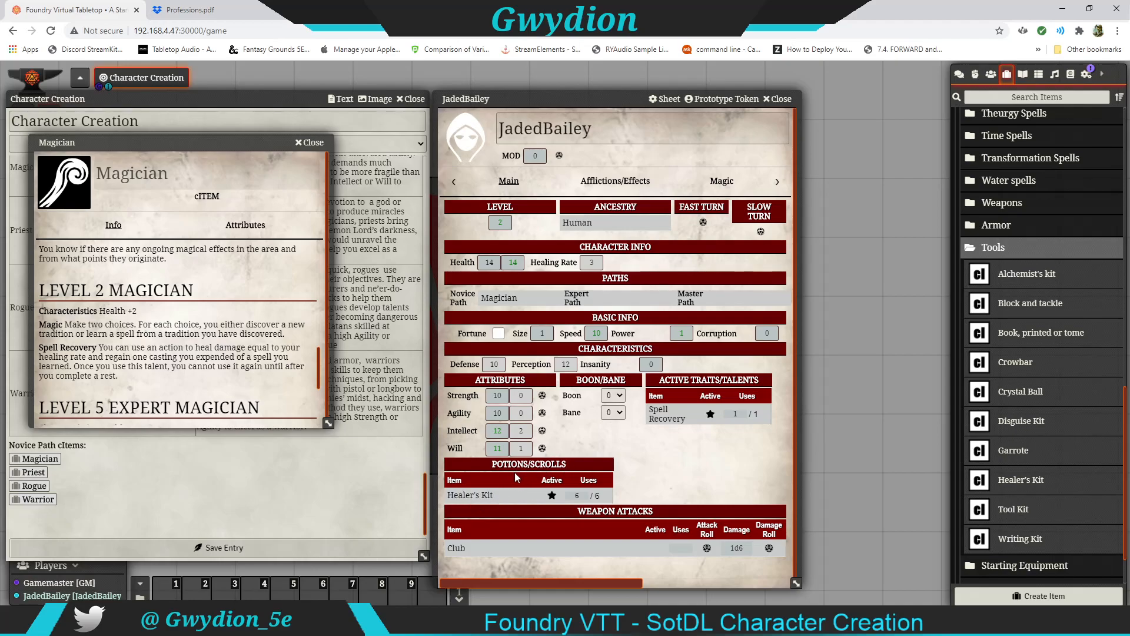
scroll(500, 486, down, 1)
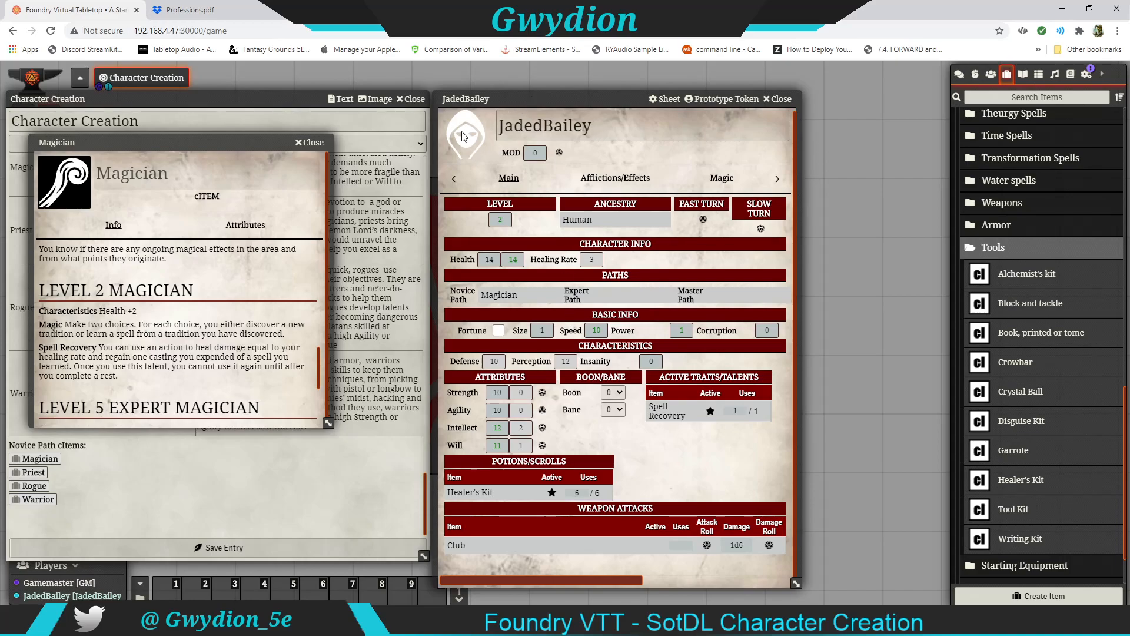
Browse the Wildlands Portraits images for the character's portrait as large previews and close the image browser without choosing one
click(472, 145)
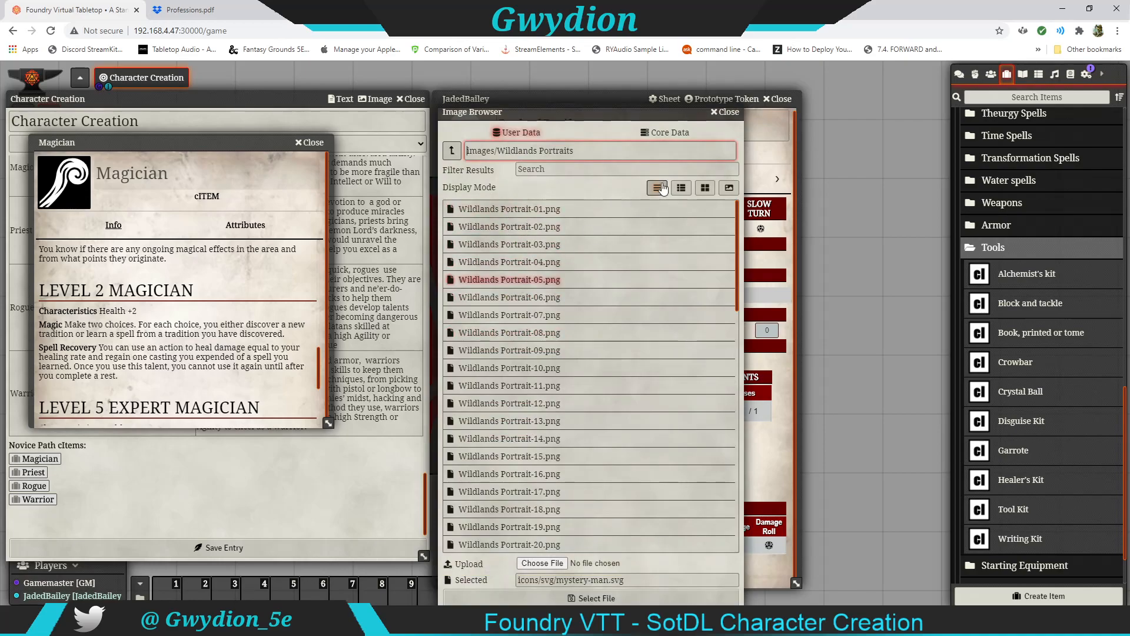
click(728, 187)
scroll(569, 316, down, 4)
scroll(570, 316, down, 8)
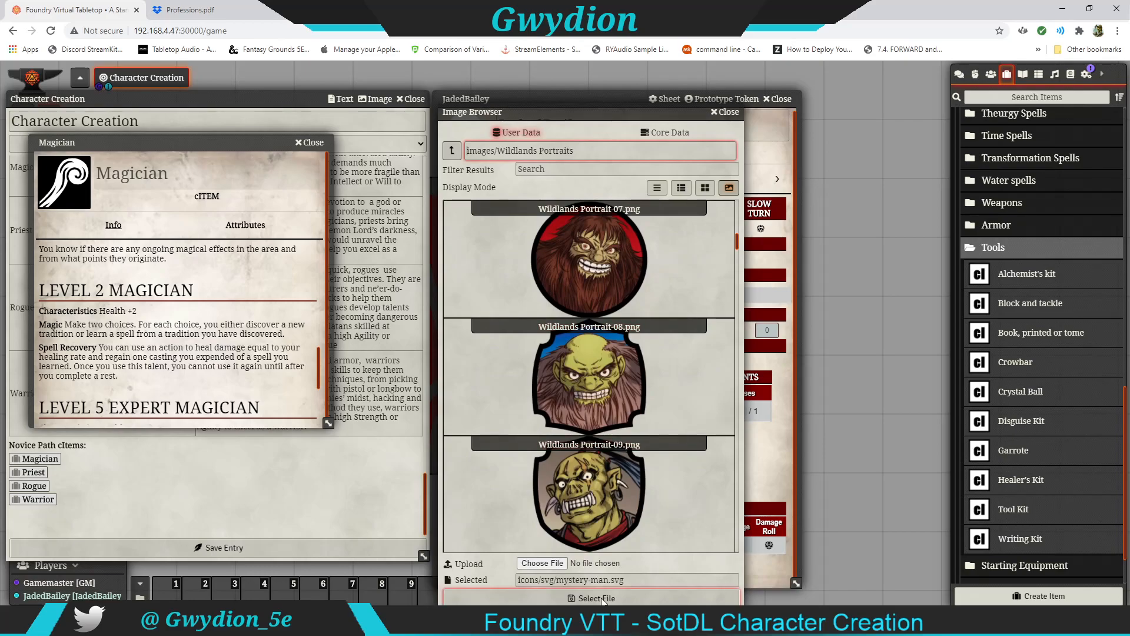
click(726, 112)
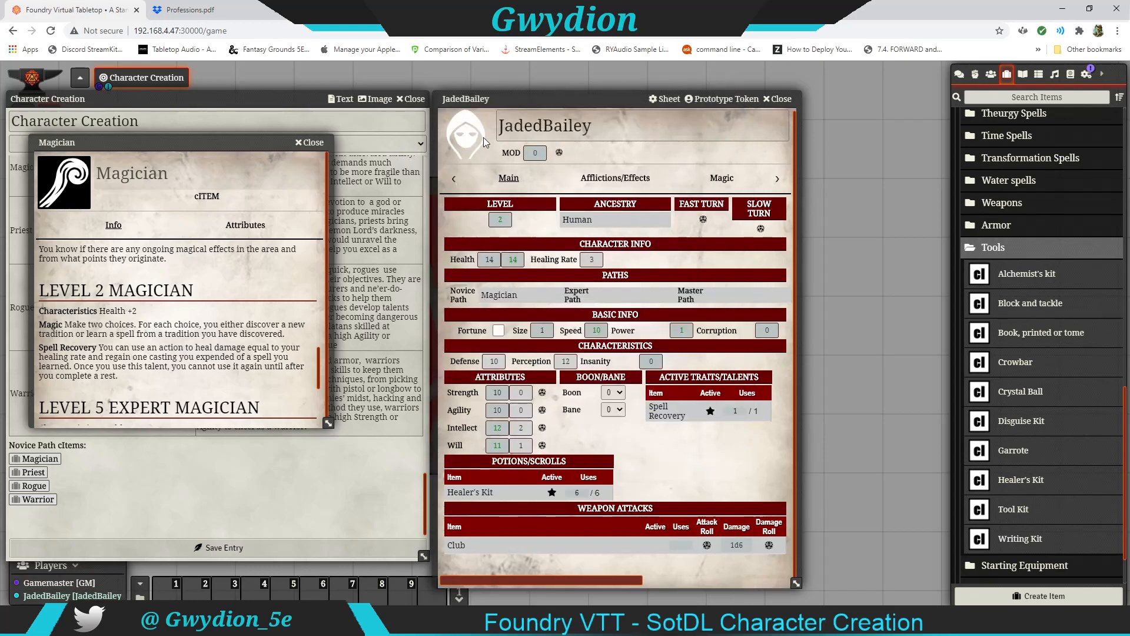
Close the Magician description, return to the beginning of the Character Creation journal, and collapse the Tools folder
click(302, 144)
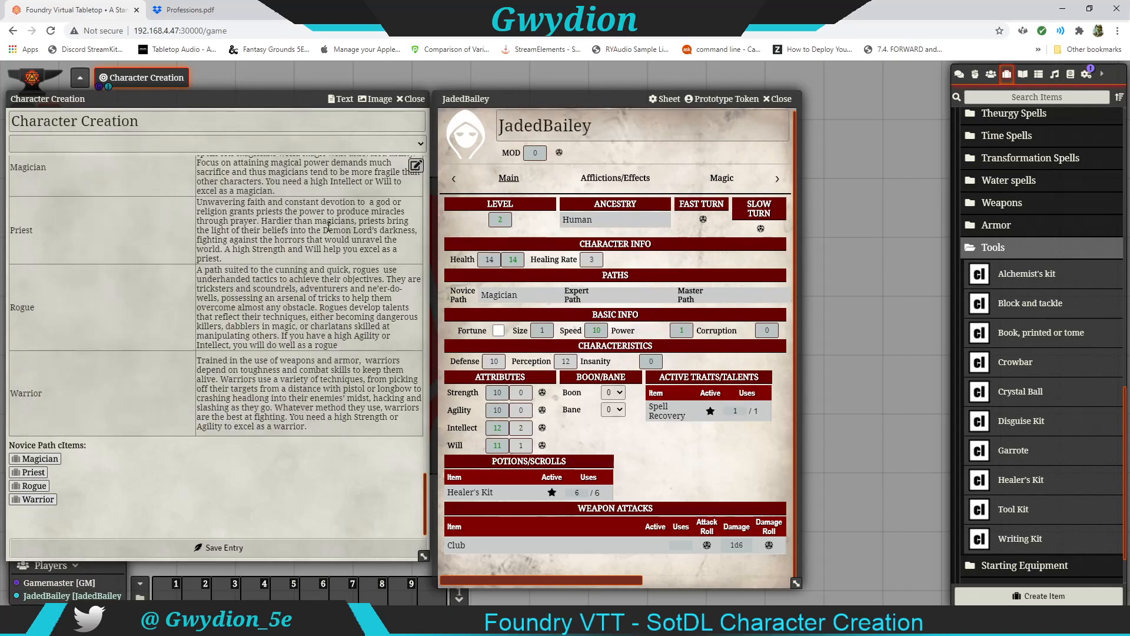
scroll(327, 243, up, 10)
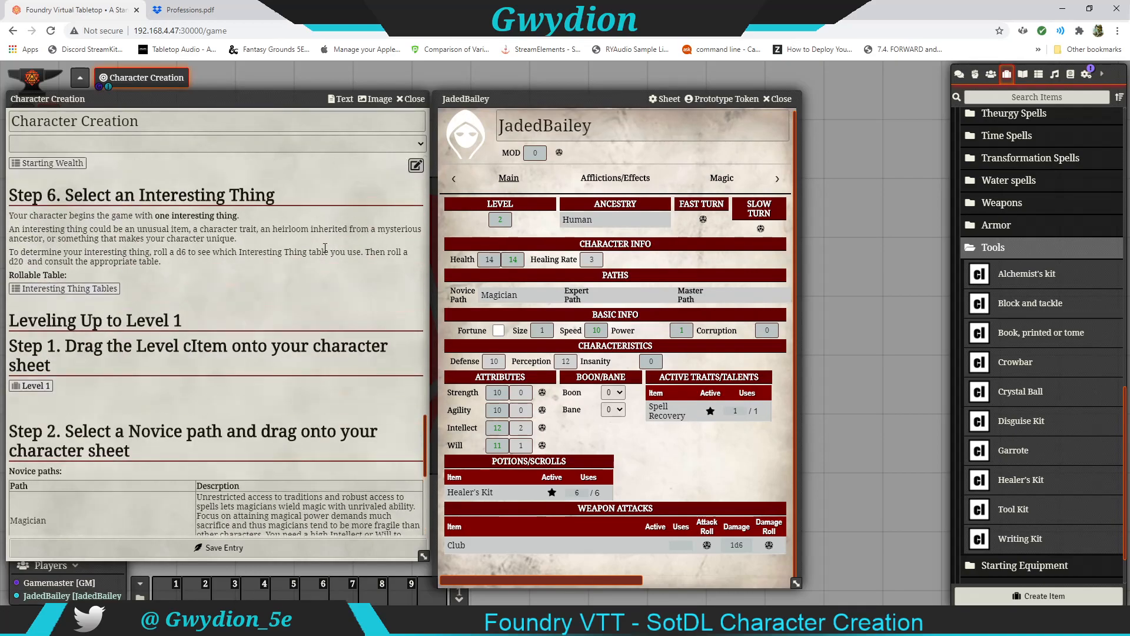
scroll(325, 249, up, 10)
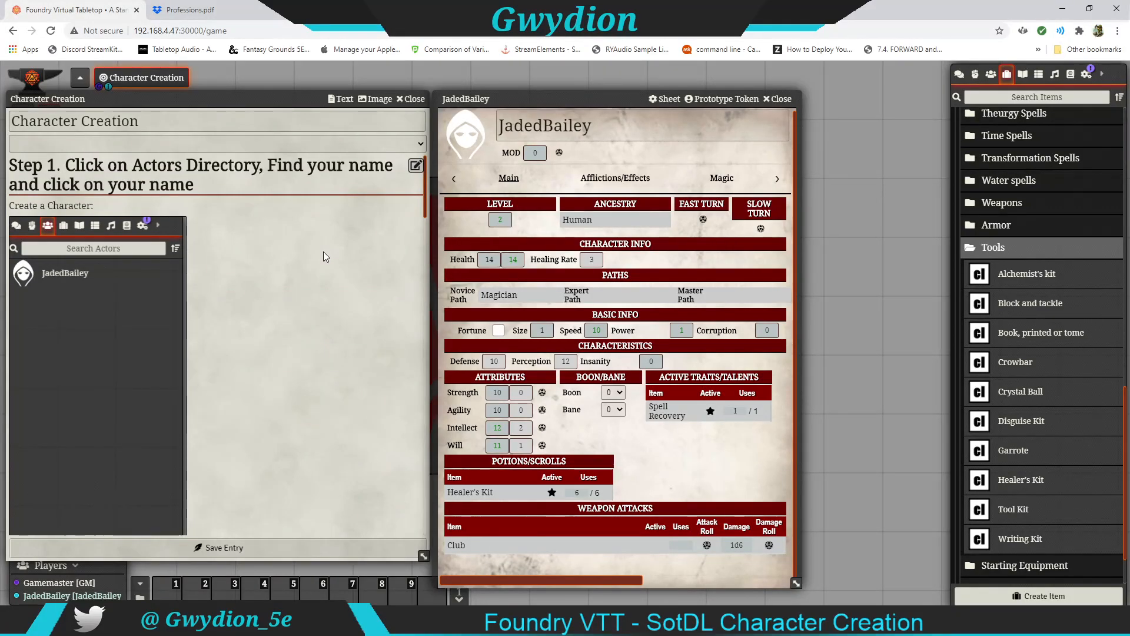
click(1012, 249)
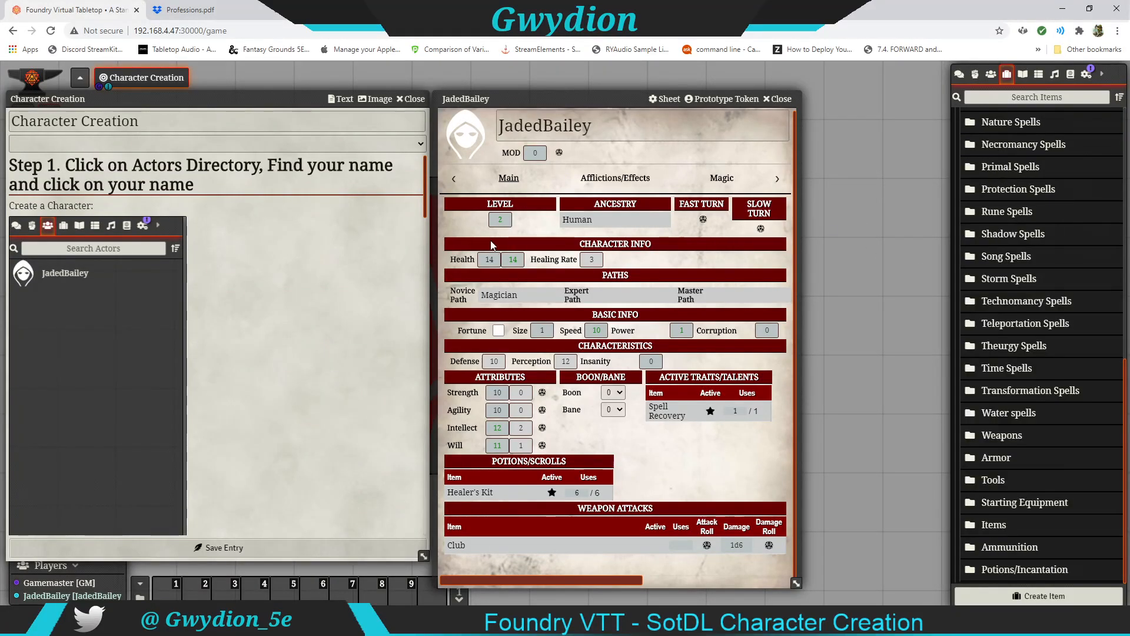